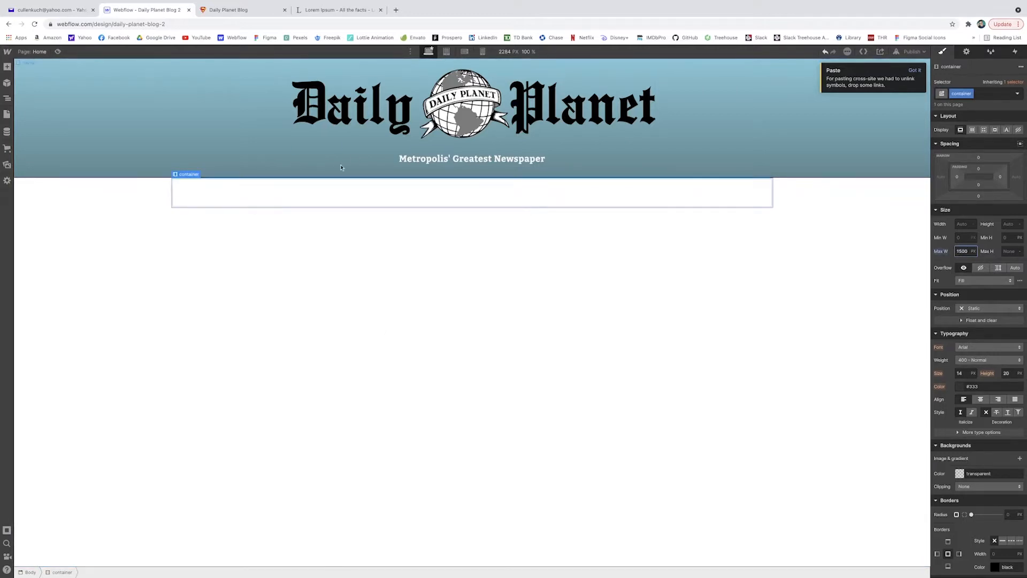
Step: Add a Collection List inside the container, and create a CMS collection from the Blog Posts template
{"action": "left_click", "coordinate": [7, 67]}
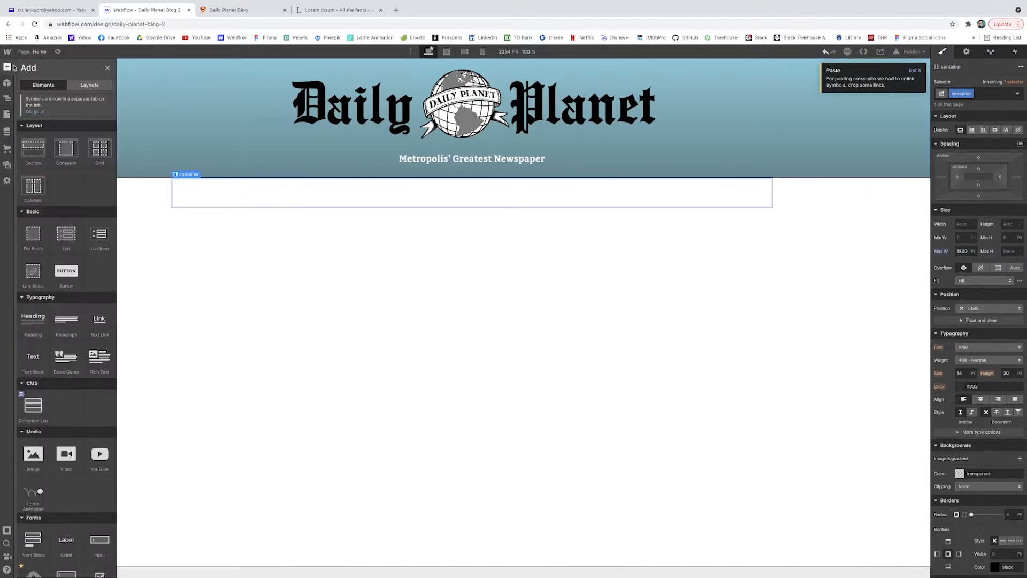
{"action": "left_click", "coordinate": [29, 410]}
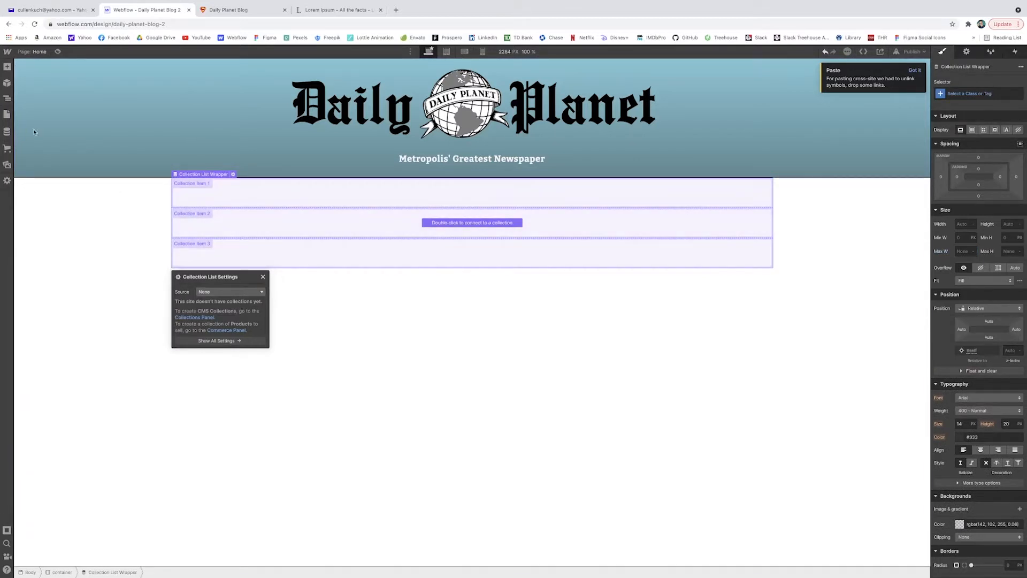
{"action": "left_click", "coordinate": [7, 131]}
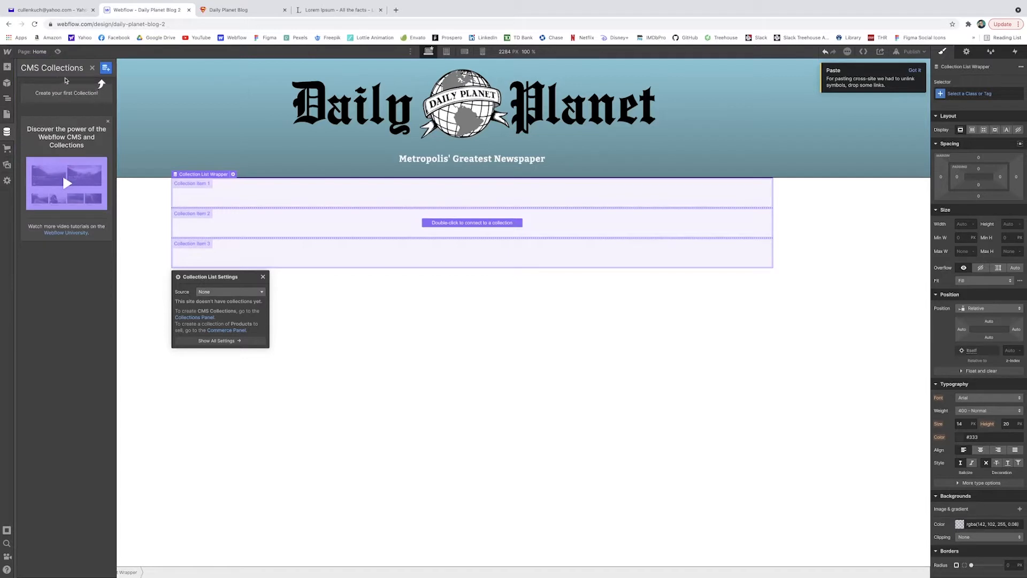
{"action": "left_click", "coordinate": [107, 69]}
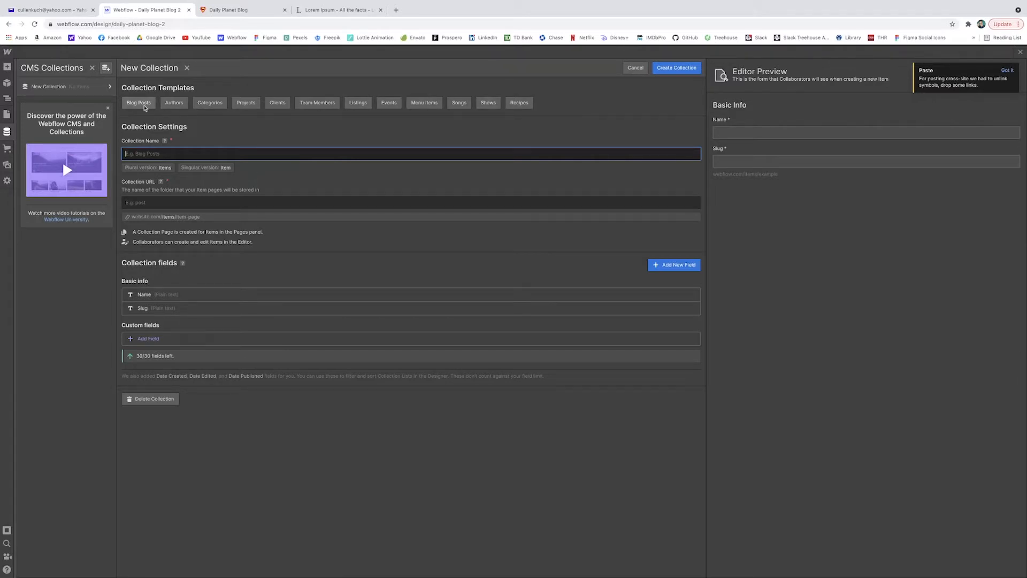
{"action": "left_click", "coordinate": [144, 107]}
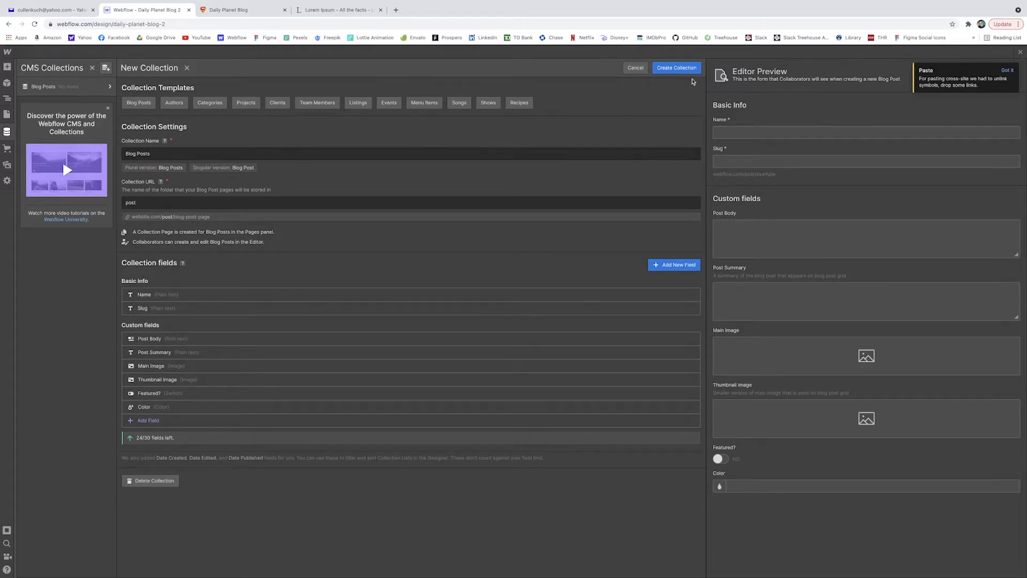
{"action": "left_click", "coordinate": [677, 68]}
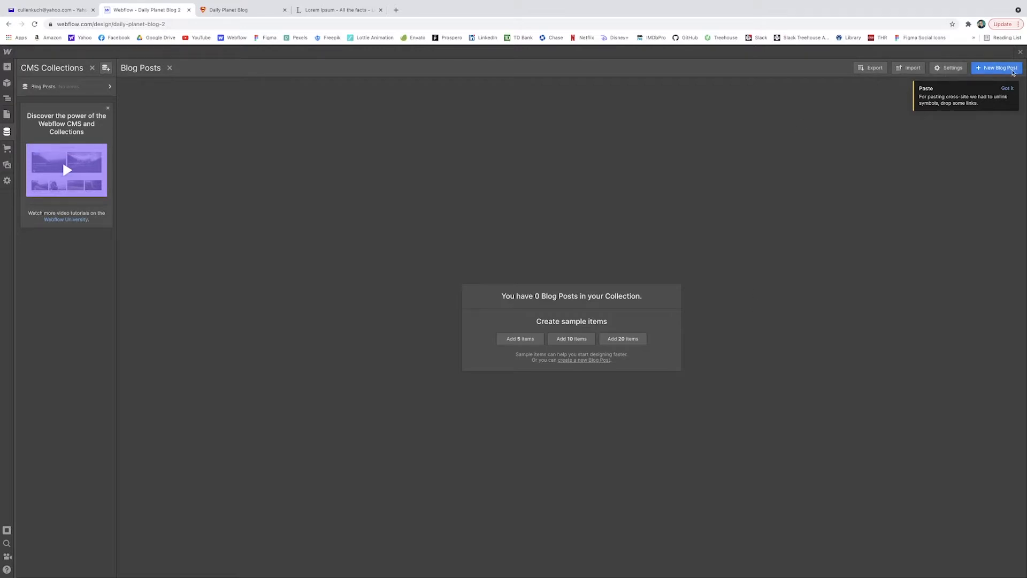
Step: Start a blog post named "Lois Lane Digs Deep" and fill its body with the second through fourth paragraphs copied from the open lipsum.com page
{"action": "left_click", "coordinate": [1012, 69]}
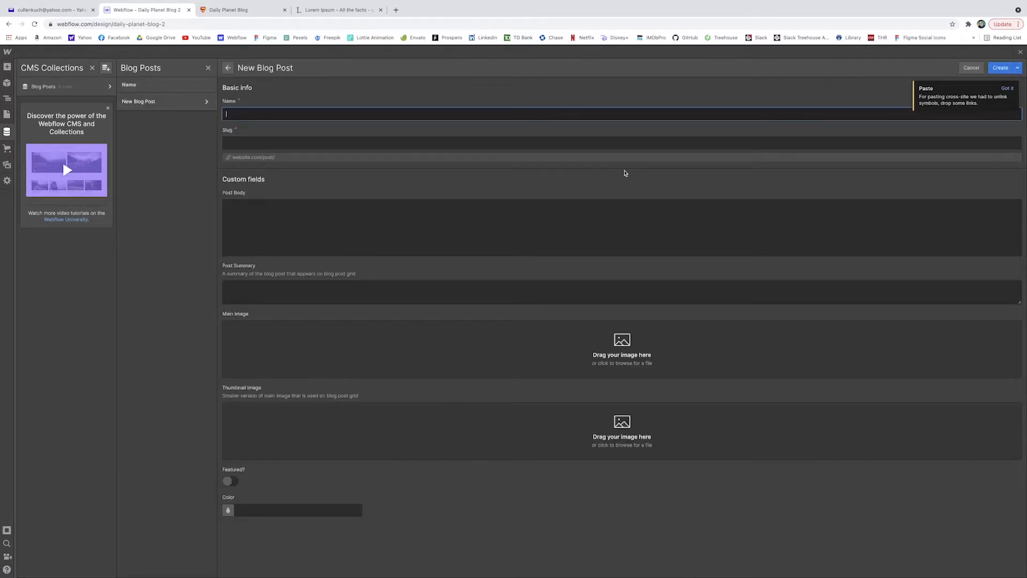
{"action": "type", "text": "Lois Lane Digs Deep"}
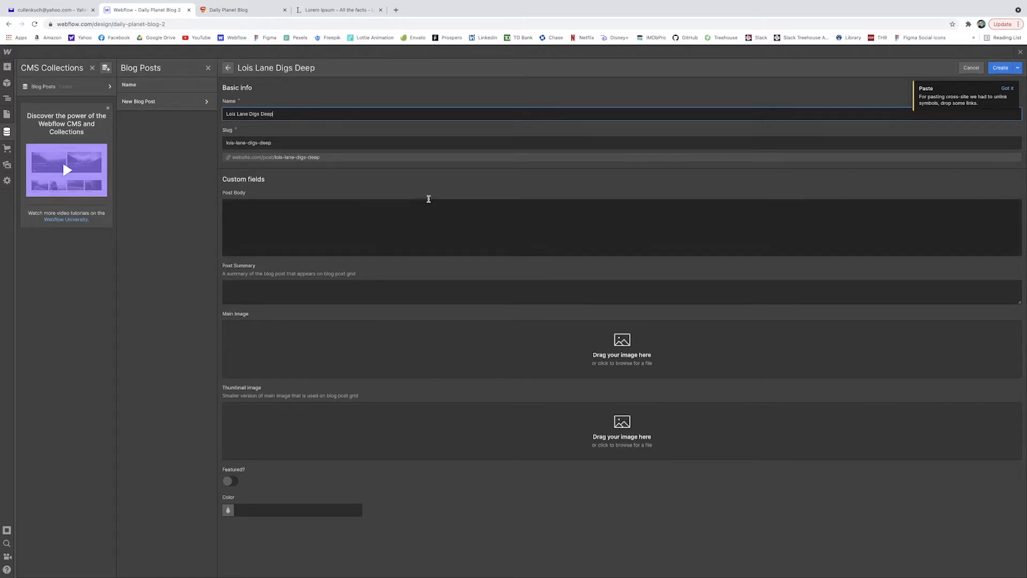
{"action": "left_click", "coordinate": [336, 9]}
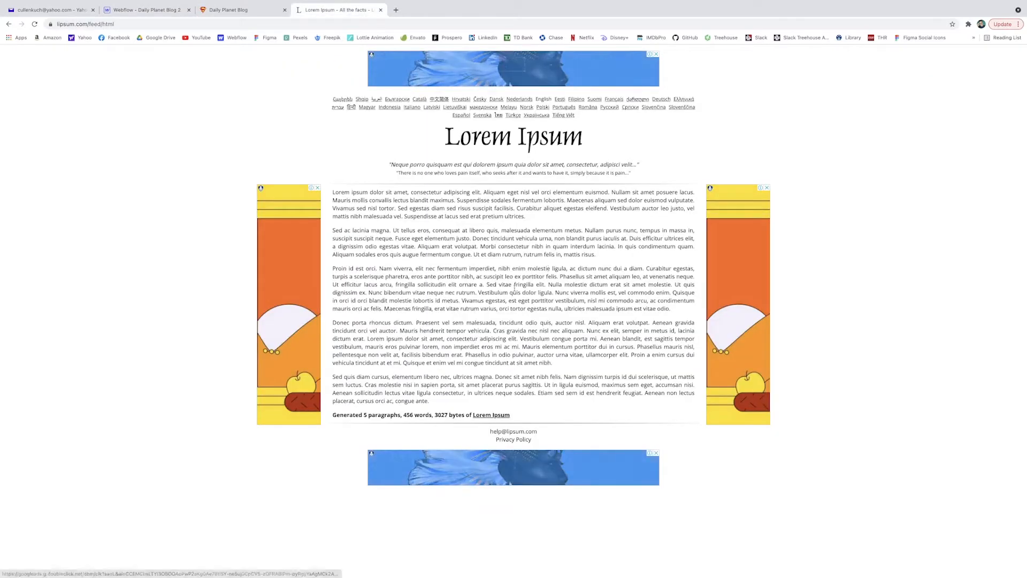
{"action": "left_click_drag", "start_coordinate": [565, 366], "coordinate": [331, 229]}
{"action": "key", "text": "ctrl+c"}
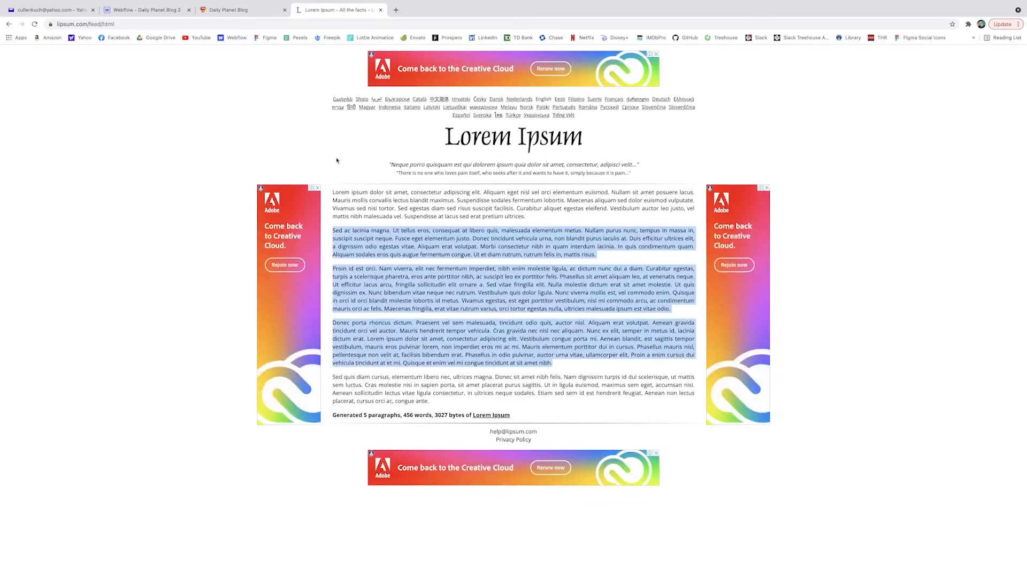
{"action": "left_click", "coordinate": [144, 9]}
{"action": "left_click", "coordinate": [373, 222]}
{"action": "key", "text": "ctrl+v"}
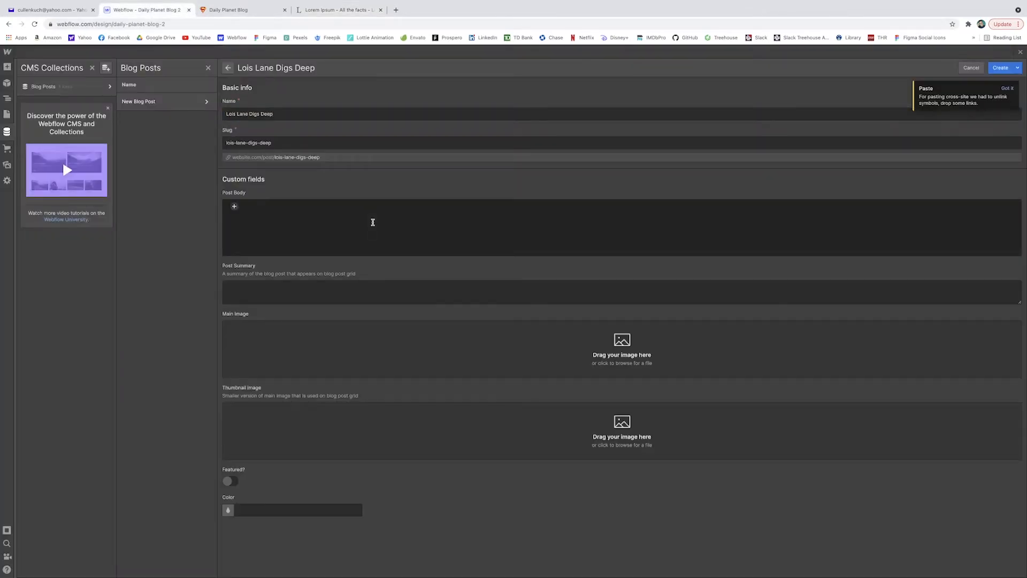
Step: Write the post summary "Lois Lane uncovers a big secret lying beneath the heart of our city."
{"action": "left_click", "coordinate": [475, 320]}
{"action": "type", "text": "Lois Lane uncovers a"}
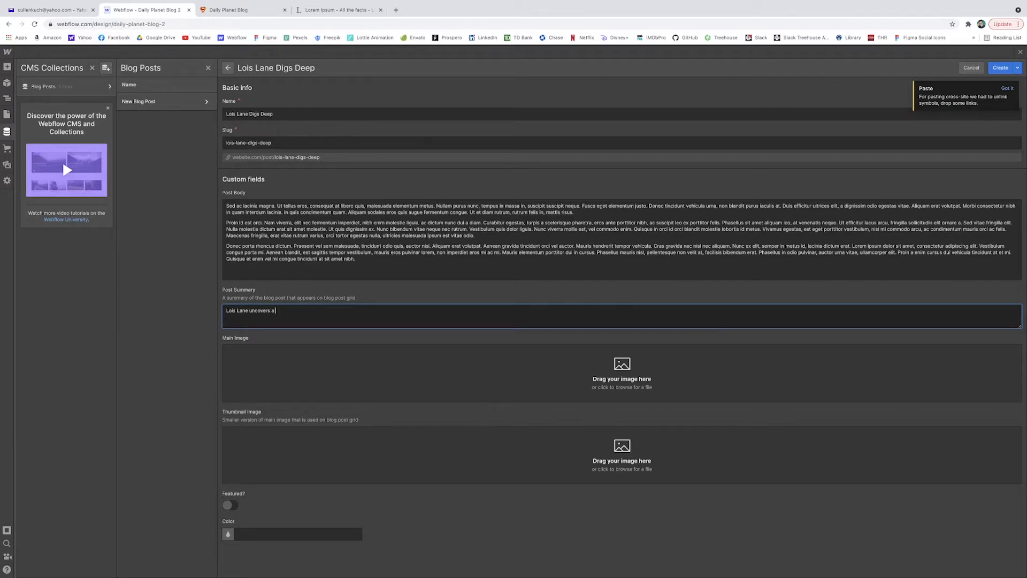
{"action": "type", "text": "big secret lying beneath the heart of our city."}
Step: Upload Clark and Lois.jpeg from the Desktop as both the post's main image and its thumbnail image
{"action": "left_click", "coordinate": [621, 365]}
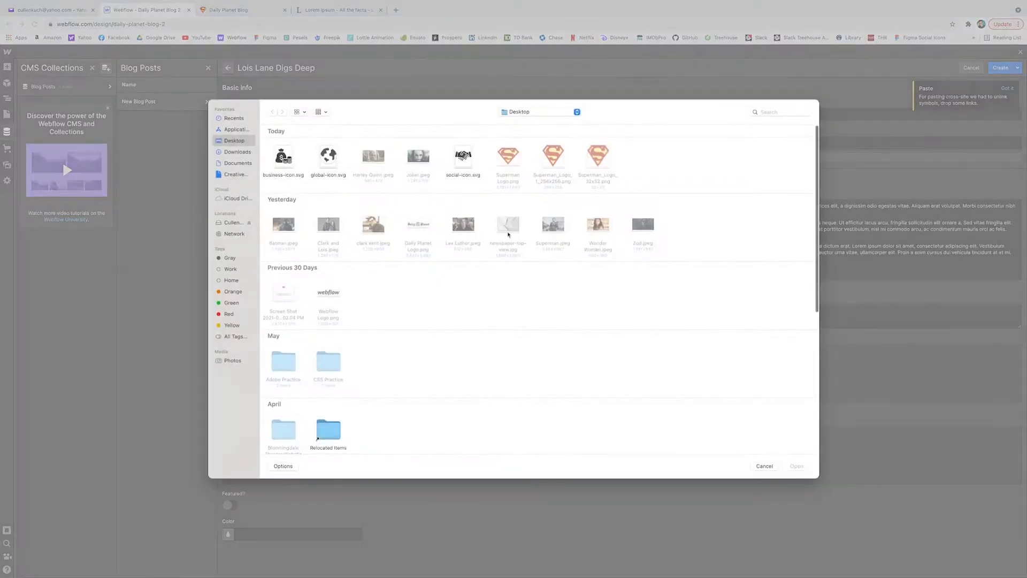
{"action": "double_click", "coordinate": [341, 229]}
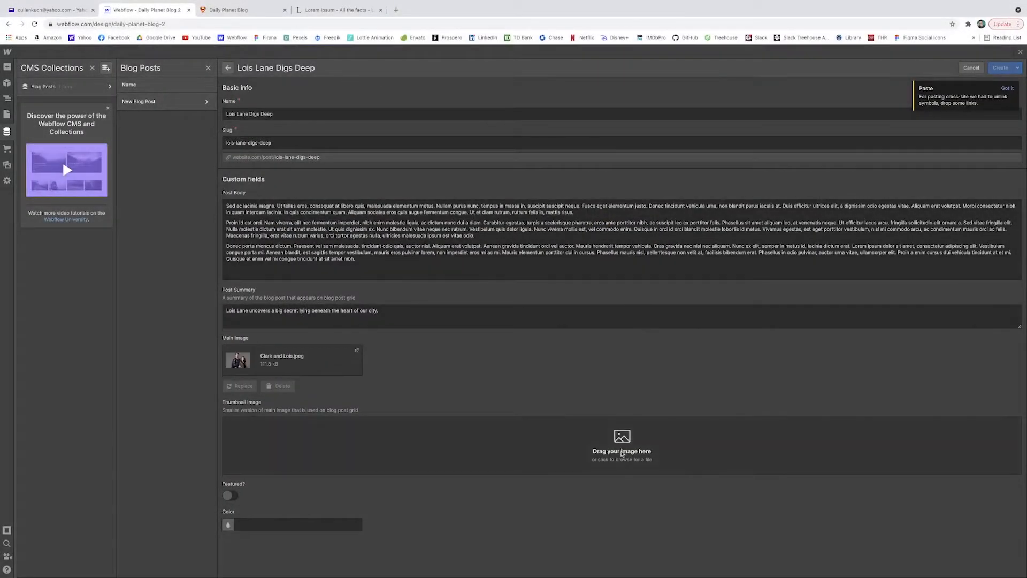
{"action": "left_click", "coordinate": [622, 454]}
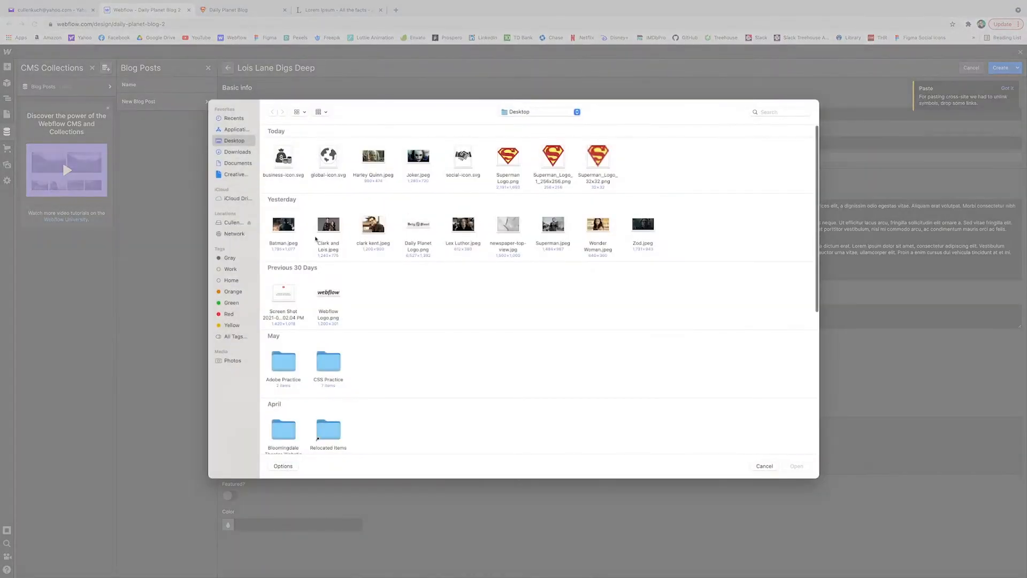
{"action": "double_click", "coordinate": [326, 229]}
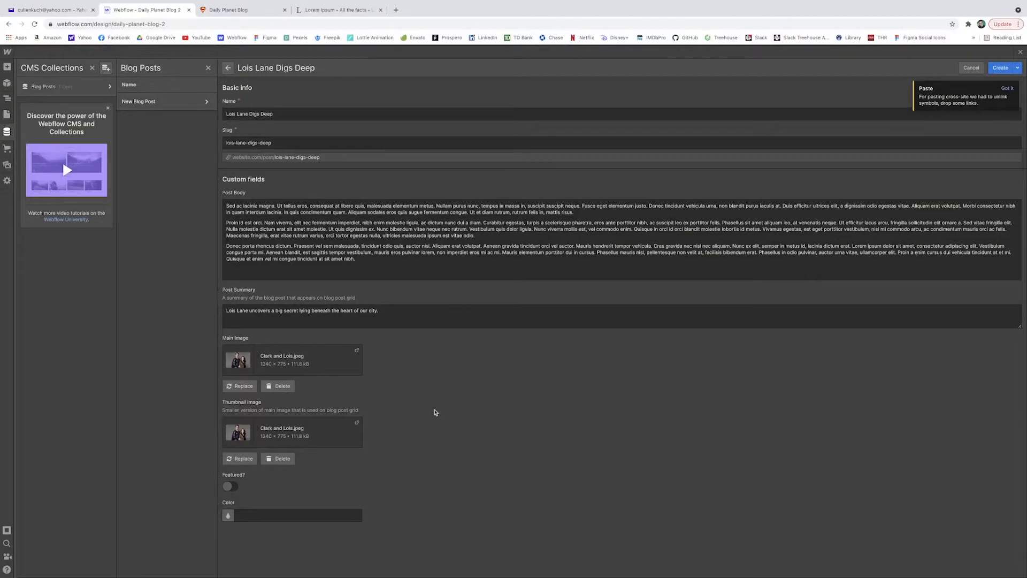
Step: Choose a deep blue as the post's color and create the blog post
{"action": "left_click", "coordinate": [229, 516]}
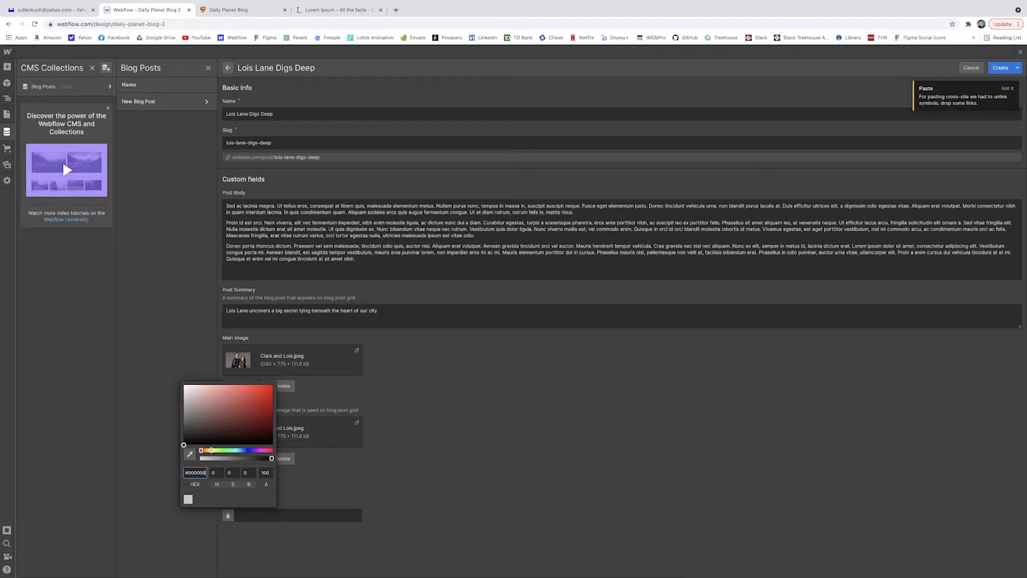
{"action": "left_click", "coordinate": [245, 450]}
{"action": "left_click", "coordinate": [265, 405]}
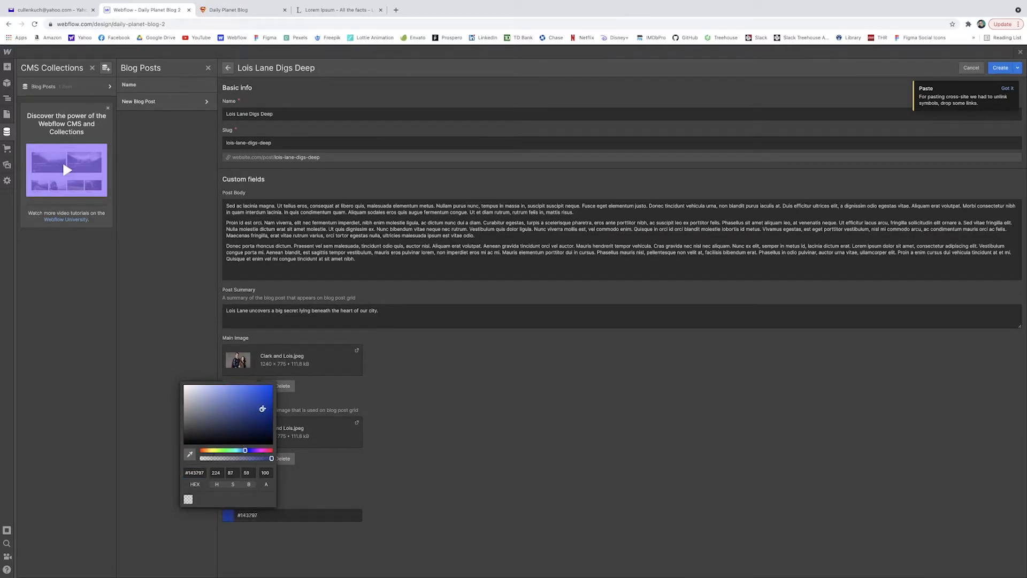
{"action": "left_click_drag", "start_coordinate": [260, 403], "coordinate": [263, 403]}
{"action": "left_click", "coordinate": [497, 389]}
{"action": "left_click", "coordinate": [1000, 68]}
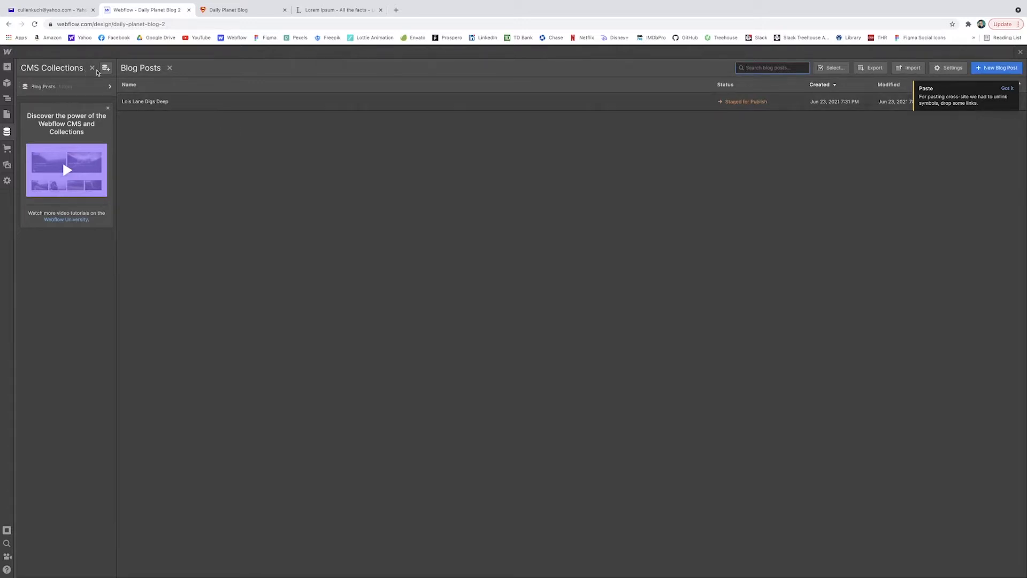
Step: Create a second CMS collection from the Categories template and save it with its default fields
{"action": "left_click", "coordinate": [105, 70]}
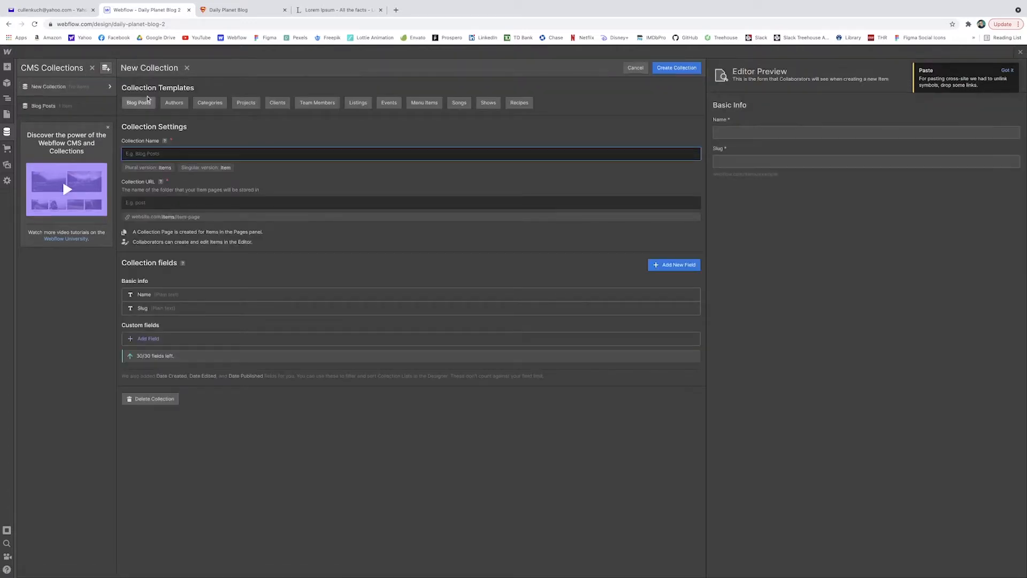
{"action": "left_click", "coordinate": [217, 105]}
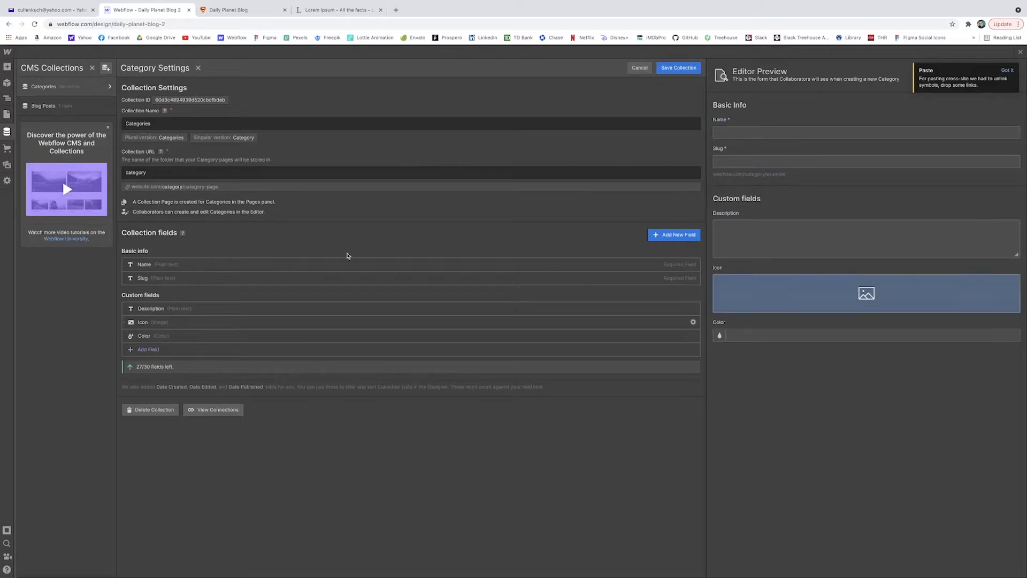
{"action": "left_click", "coordinate": [689, 71]}
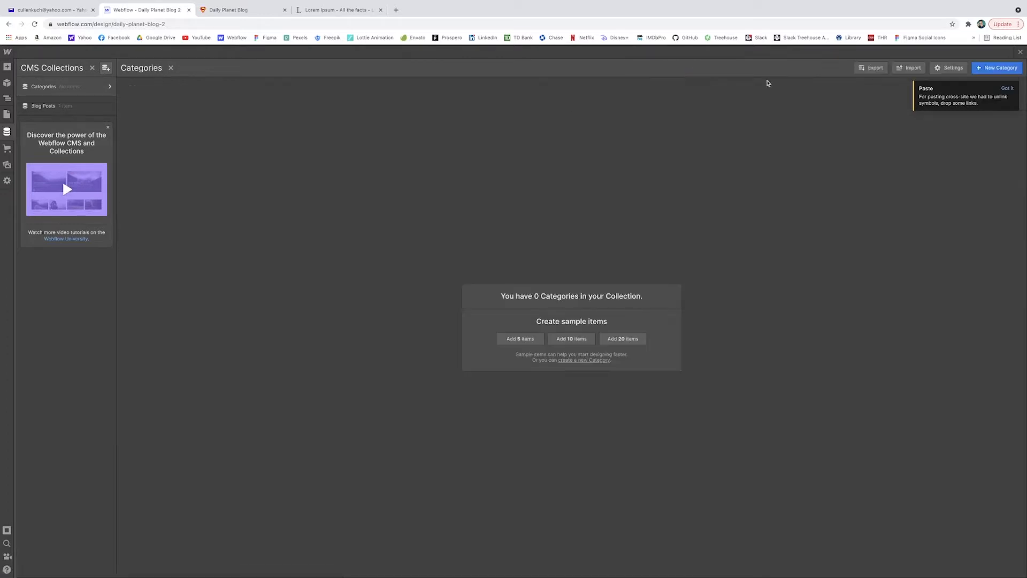
Step: Create a category named "Business" with business-icon.svg as its icon
{"action": "left_click", "coordinate": [1000, 68]}
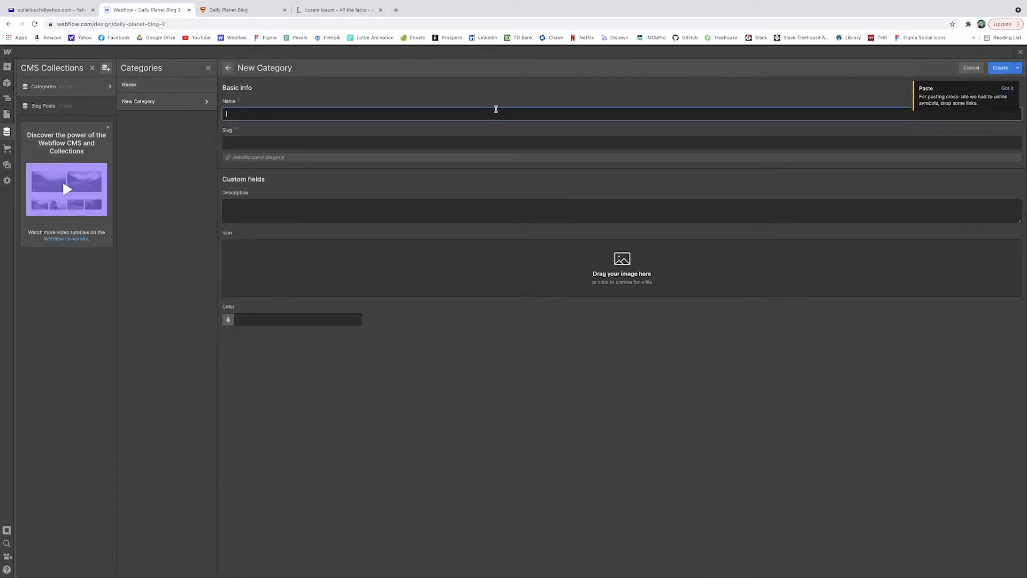
{"action": "type", "text": "Business"}
{"action": "left_click", "coordinate": [631, 270]}
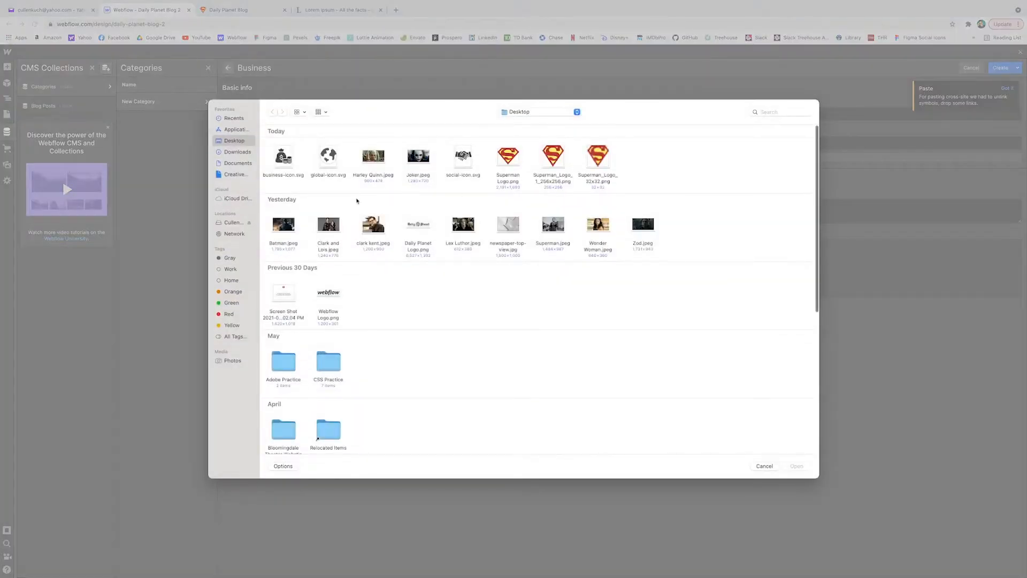
{"action": "double_click", "coordinate": [283, 158]}
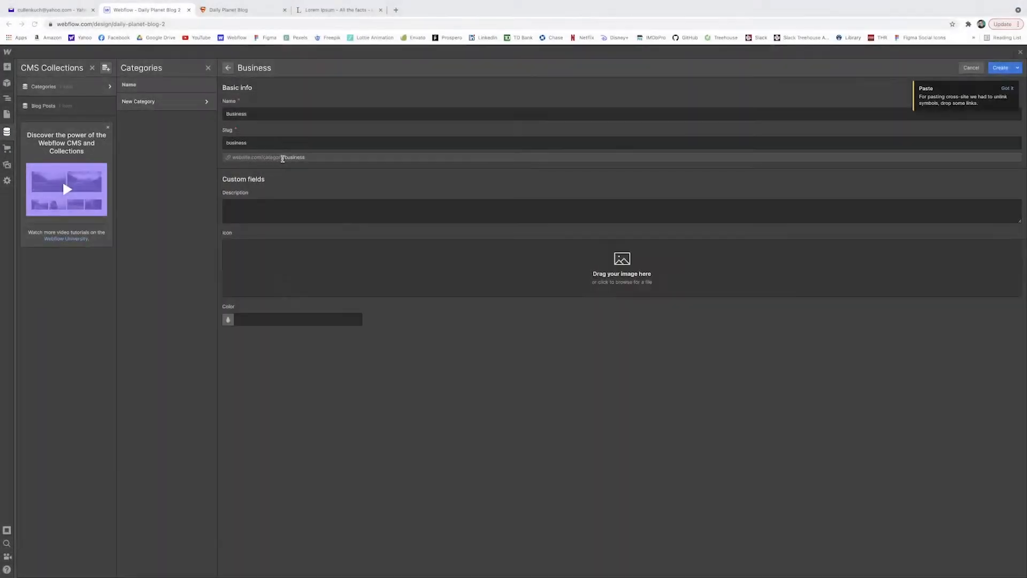
{"action": "left_click", "coordinate": [1000, 68]}
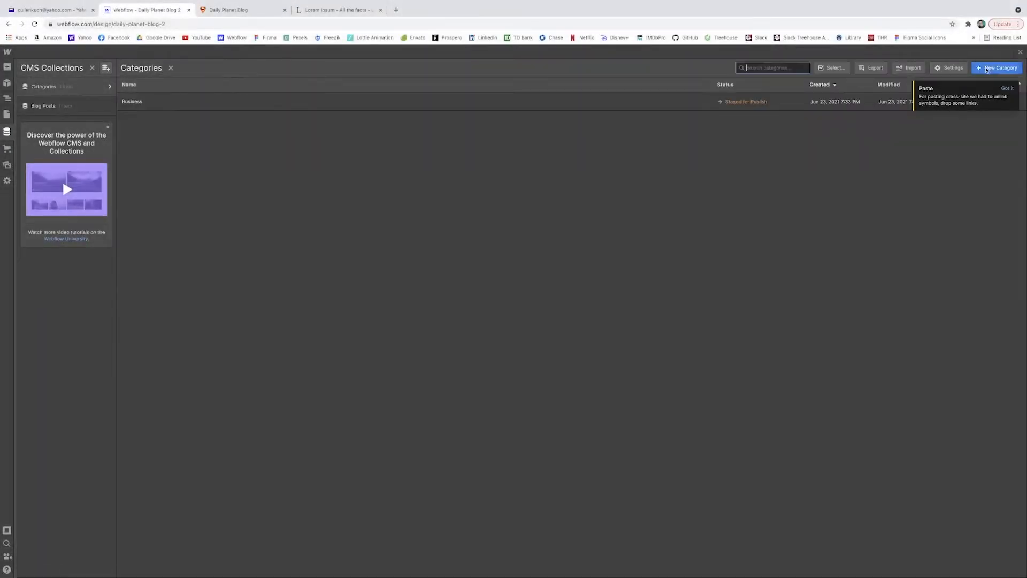
Step: Create a category named "Global" with global-icon.svg as its icon
{"action": "left_click", "coordinate": [996, 68]}
{"action": "type", "text": "Global"}
{"action": "left_click", "coordinate": [622, 268]}
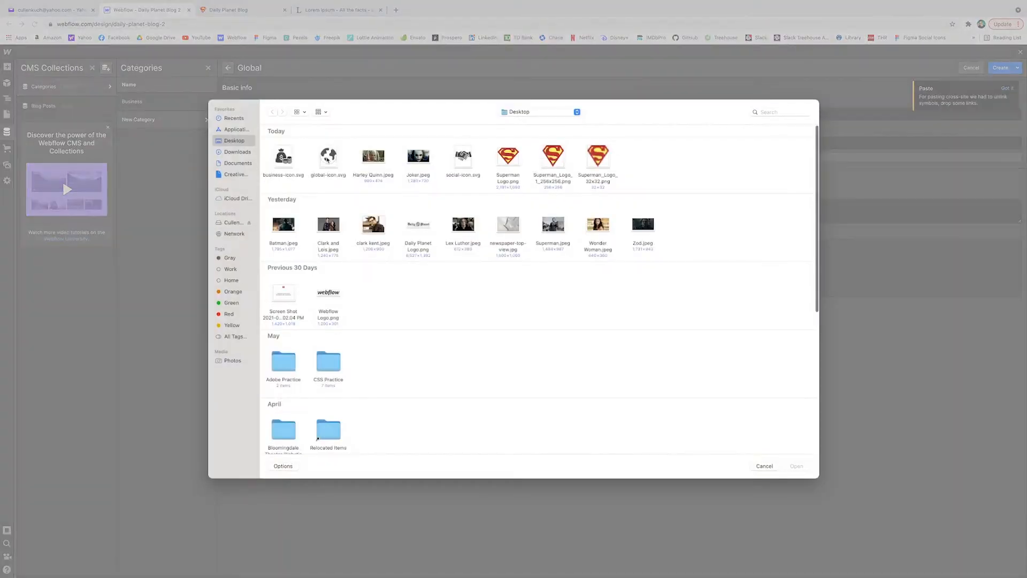
{"action": "double_click", "coordinate": [328, 158]}
{"action": "left_click", "coordinate": [1000, 68]}
Step: Create a category named "Social" with social-icon.svg as its icon
{"action": "left_click", "coordinate": [995, 68]}
{"action": "type", "text": "Social"}
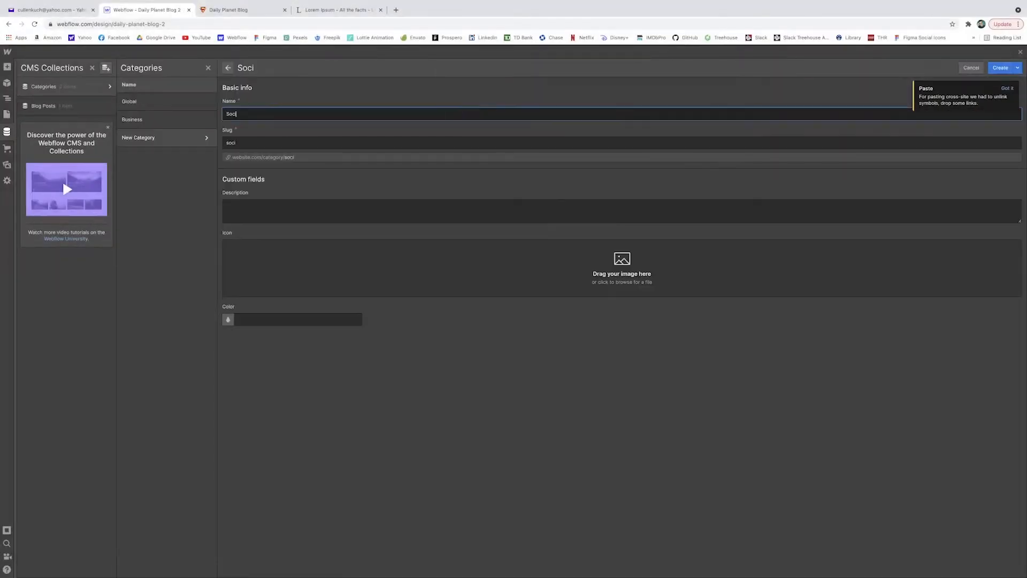
{"action": "left_click", "coordinate": [621, 264]}
{"action": "double_click", "coordinate": [463, 159]}
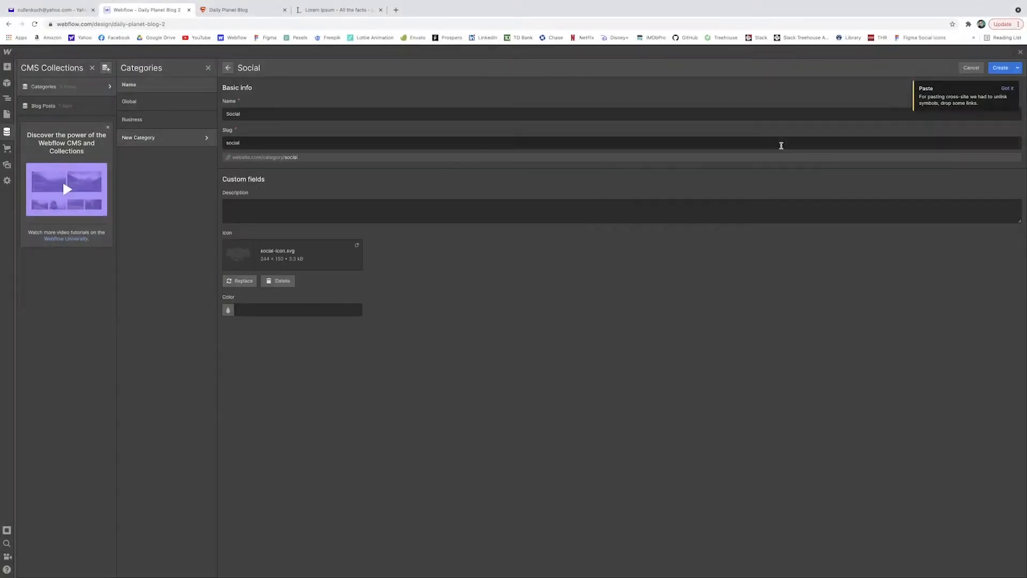
{"action": "left_click", "coordinate": [1000, 68]}
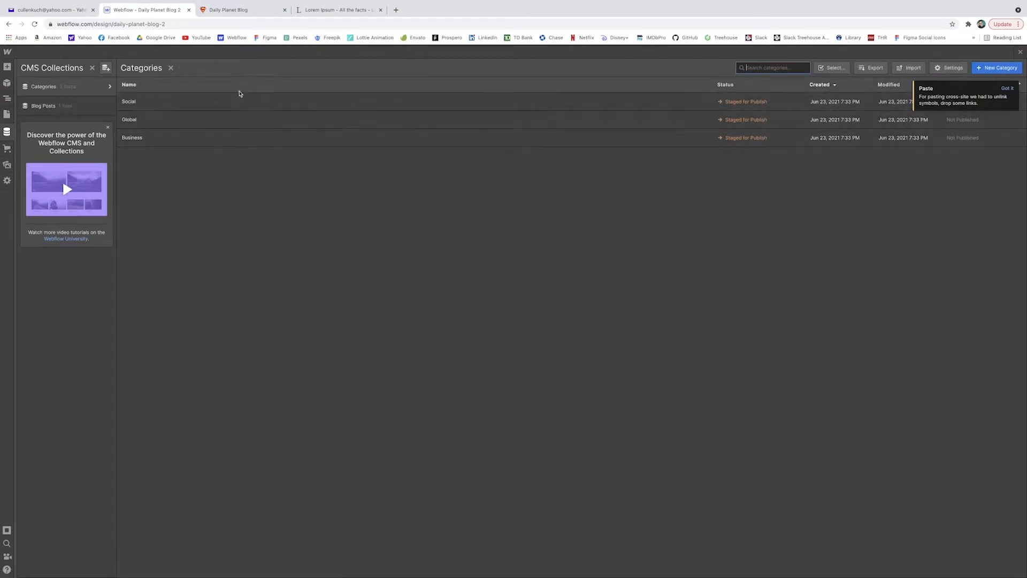
Step: Add a Category reference field pointing to the Categories collection to the Blog Posts collection and save the collection
{"action": "left_click", "coordinate": [51, 109]}
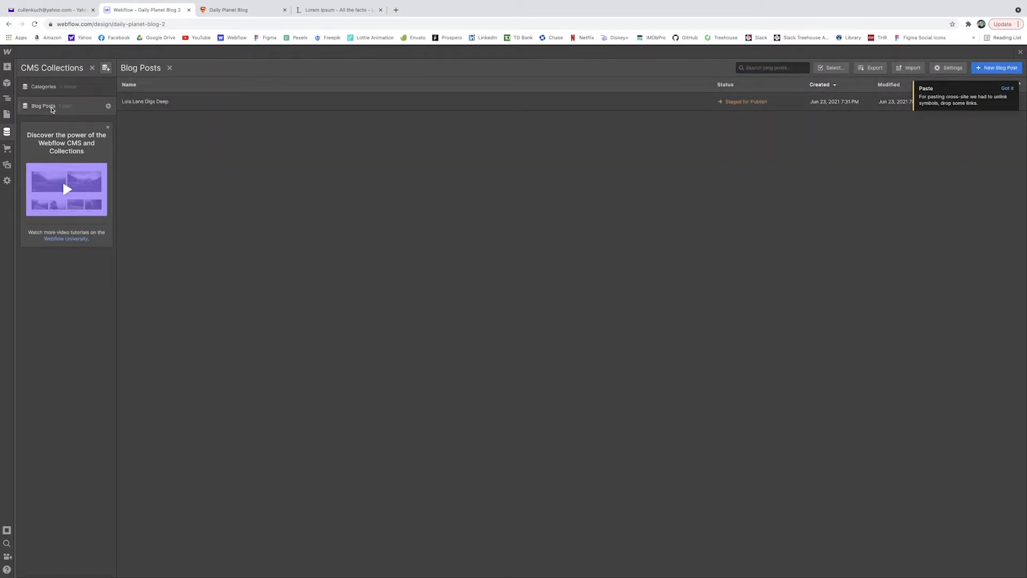
{"action": "left_click", "coordinate": [948, 69]}
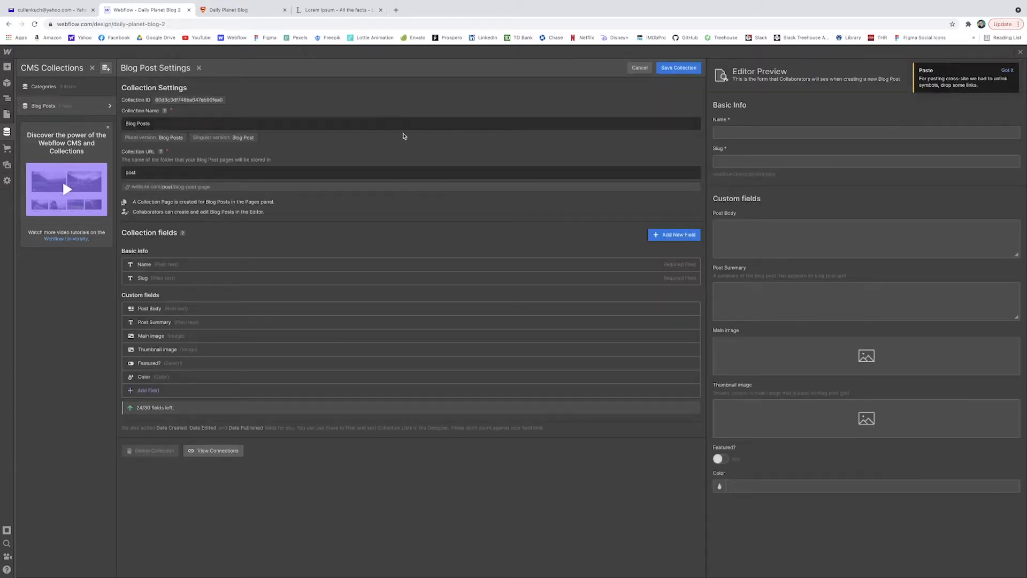
{"action": "left_click", "coordinate": [321, 390]}
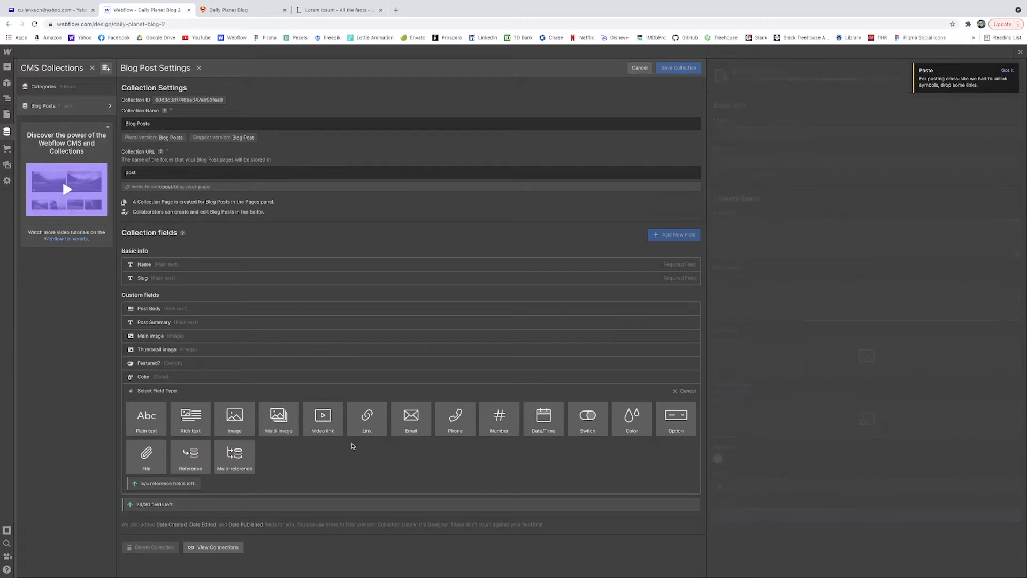
{"action": "left_click", "coordinate": [191, 454]}
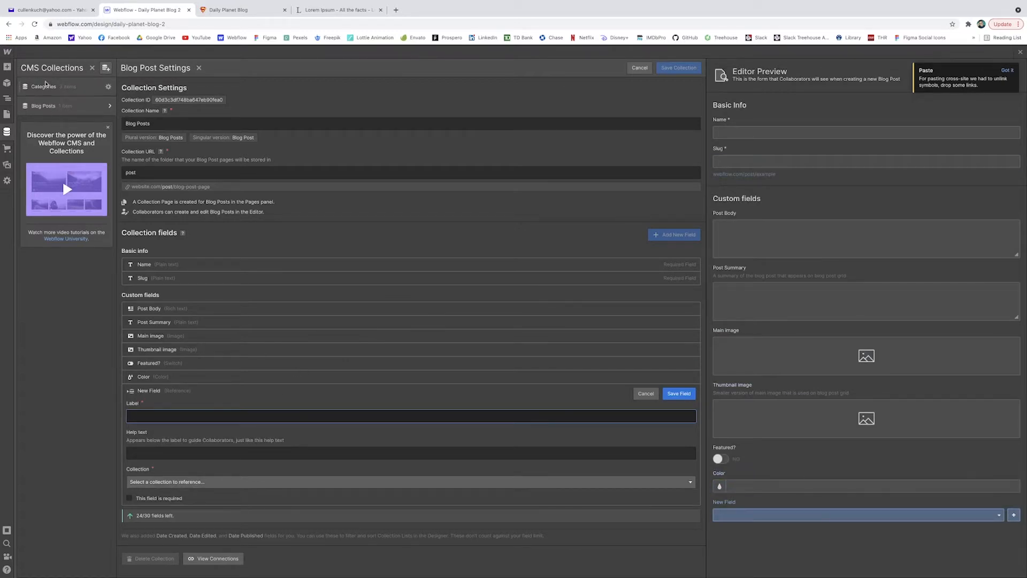
{"action": "left_click", "coordinate": [211, 483]}
{"action": "left_click", "coordinate": [172, 527]}
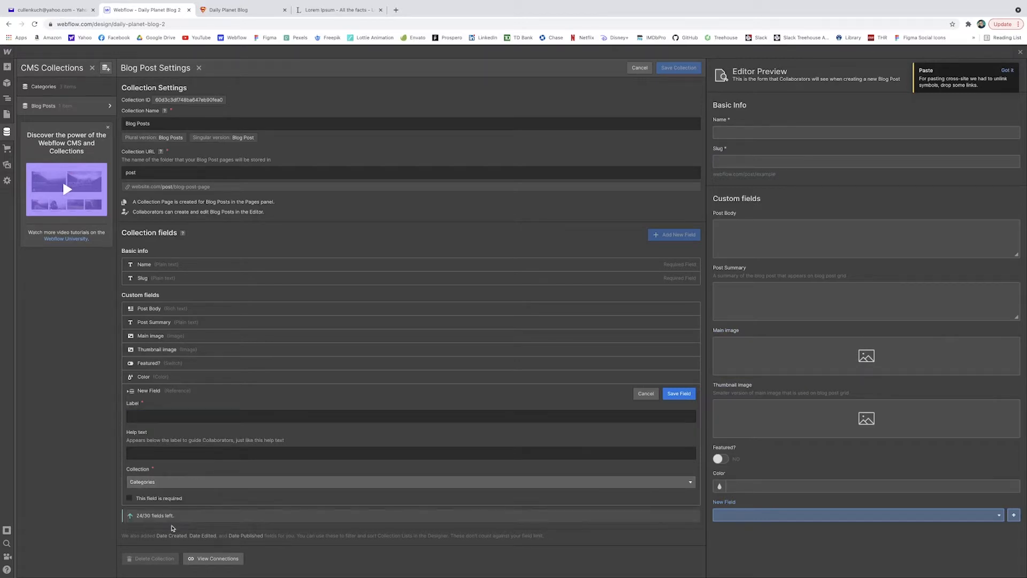
{"action": "left_click", "coordinate": [679, 394]}
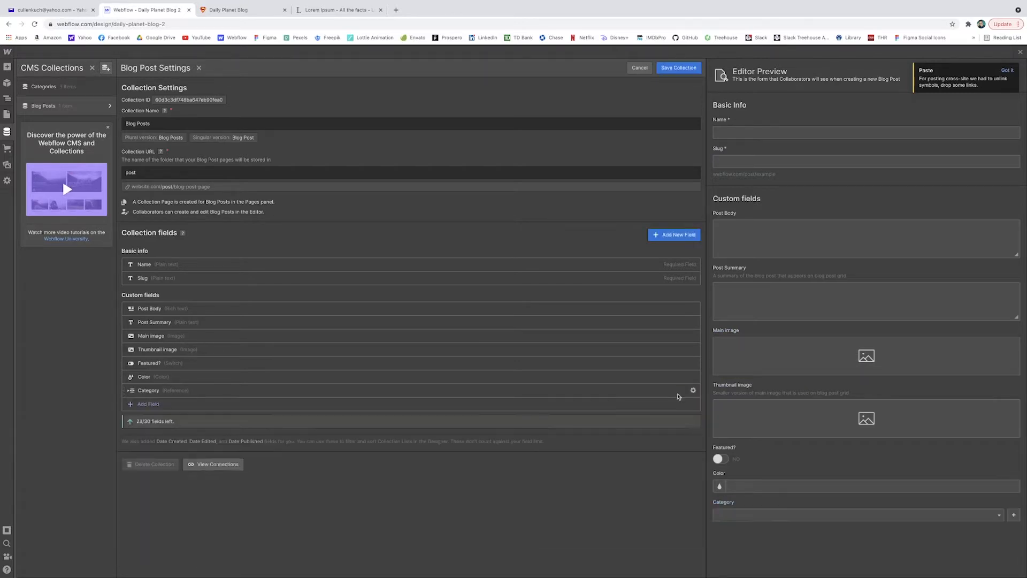
{"action": "left_click", "coordinate": [675, 68]}
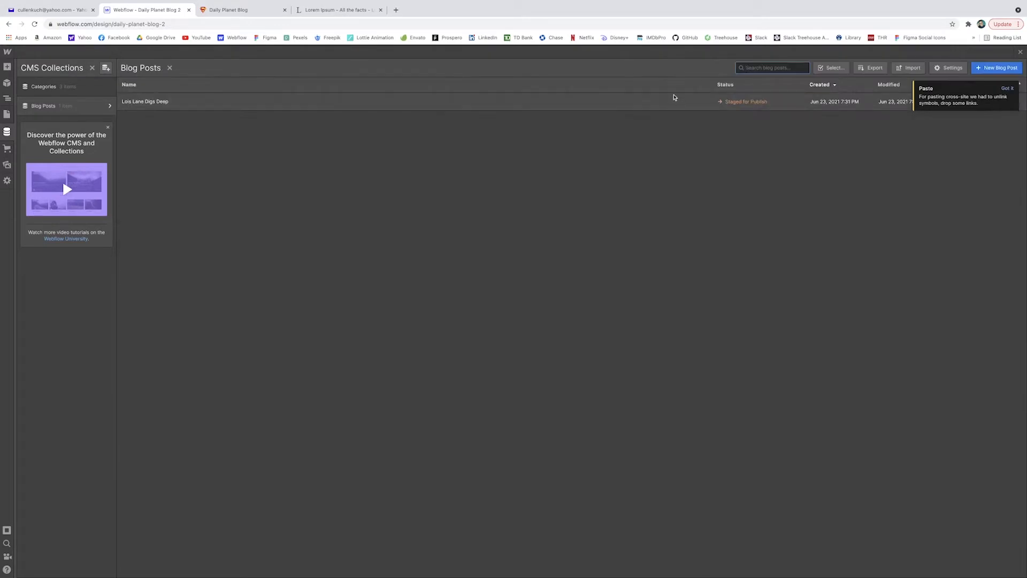
Step: Assign the Global category to the blog post "Lois Lane Digs Deep" and save the post
{"action": "left_click", "coordinate": [151, 101]}
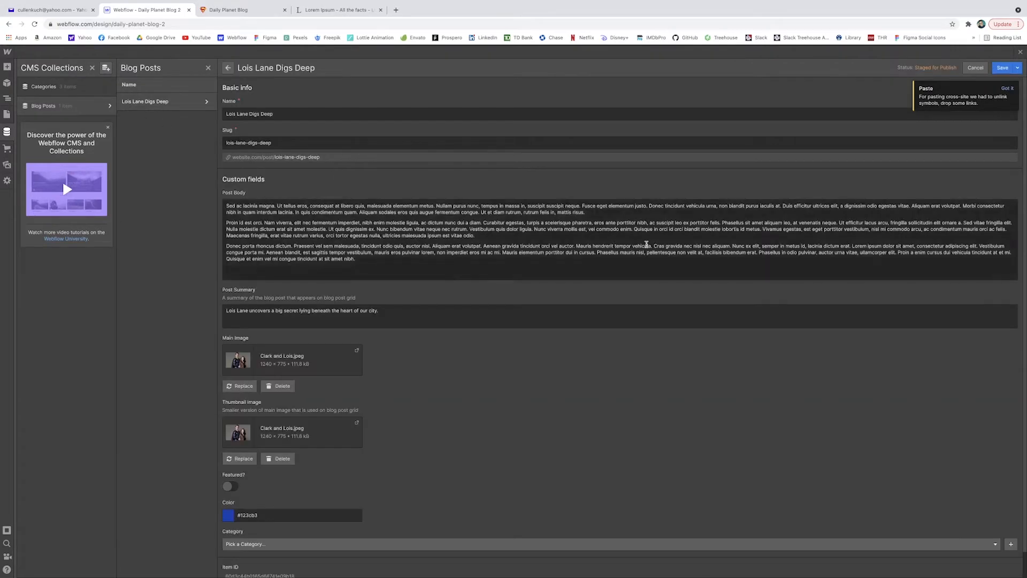
{"action": "scroll", "coordinate": [642, 251], "scroll_direction": "down", "scroll_amount": 1}
{"action": "scroll", "coordinate": [413, 222], "scroll_direction": "down", "scroll_amount": 1}
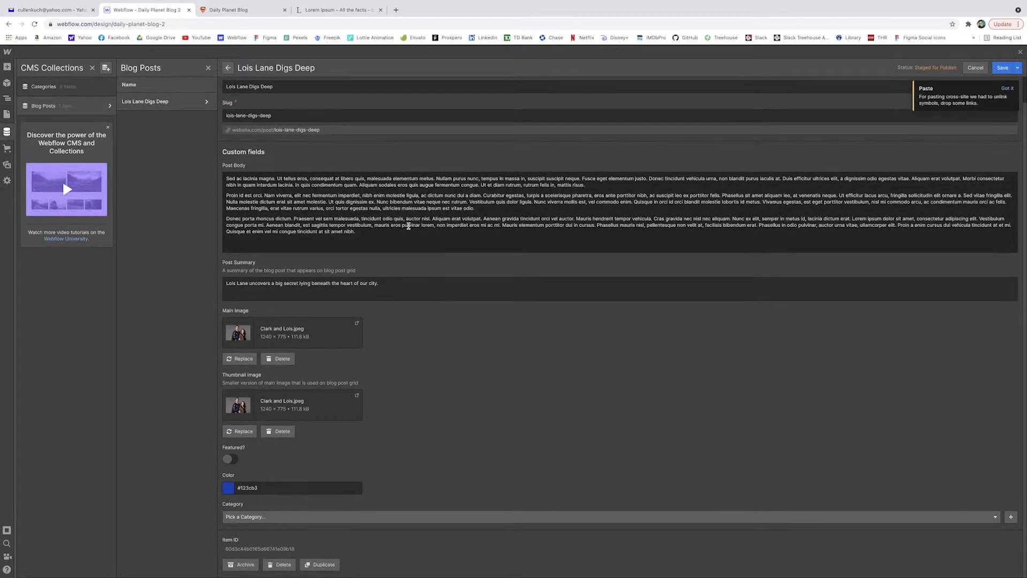
{"action": "left_click", "coordinate": [261, 516]}
{"action": "left_click", "coordinate": [321, 557]}
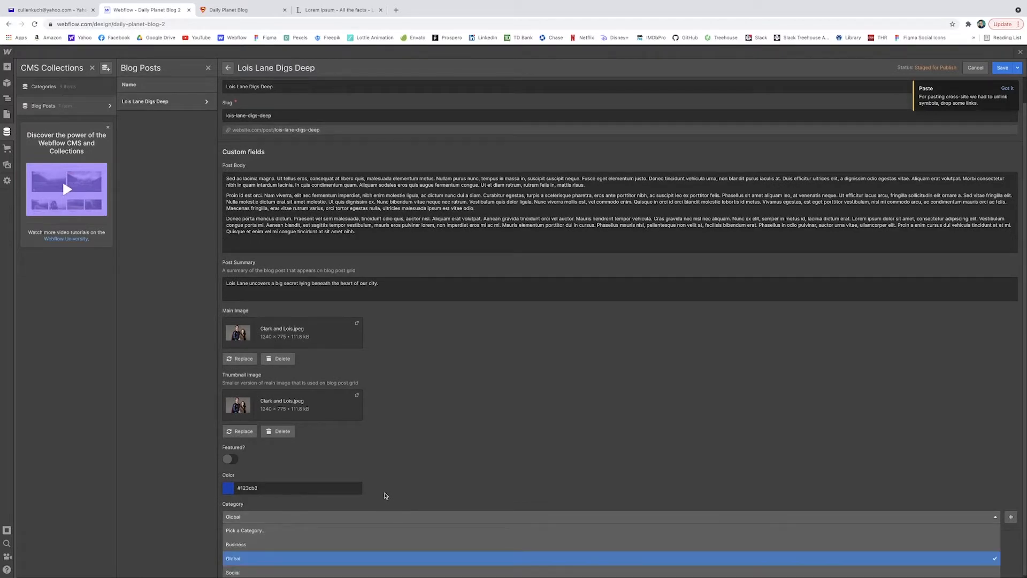
{"action": "left_click", "coordinate": [250, 560]}
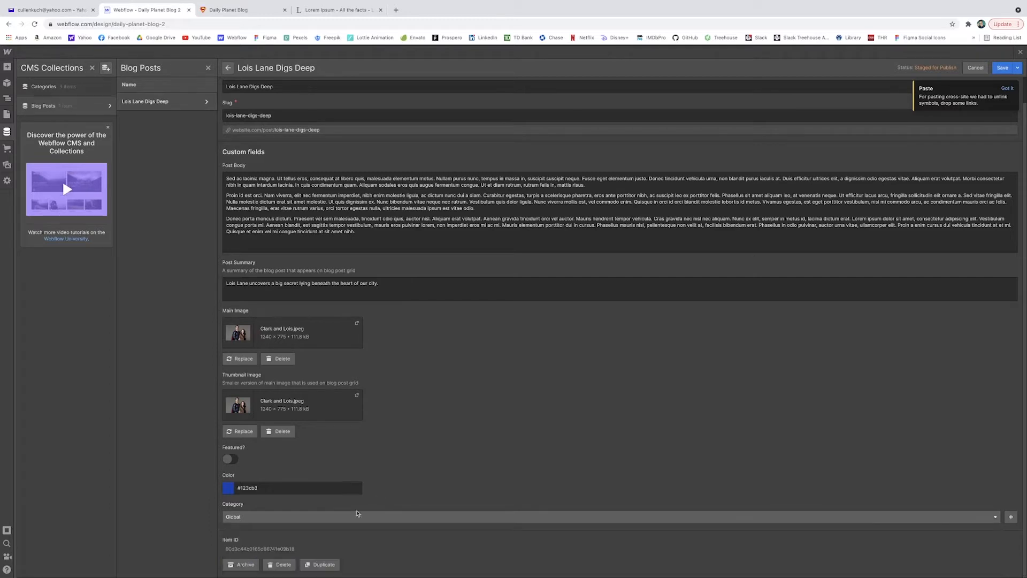
{"action": "left_click", "coordinate": [1005, 70]}
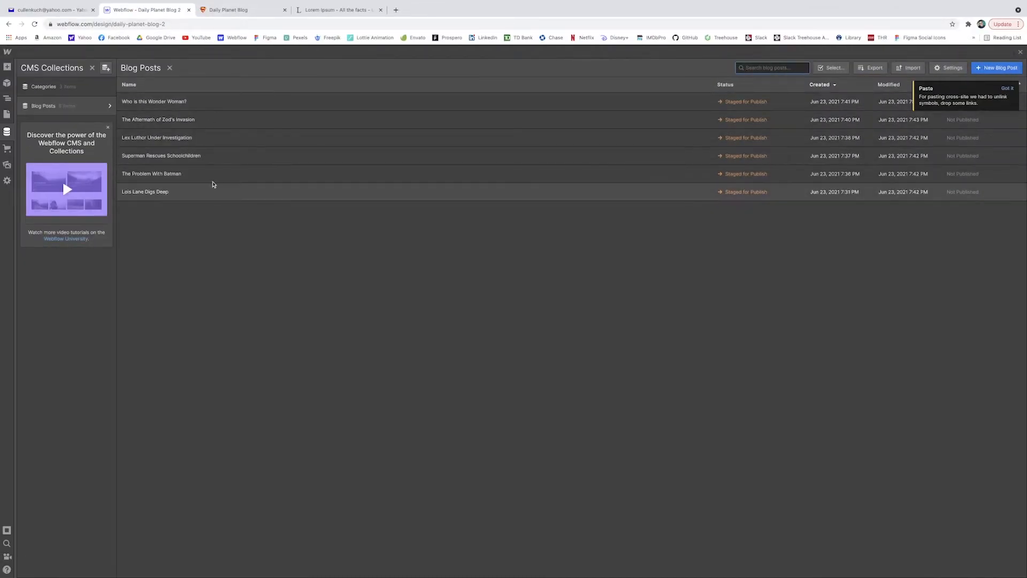
Step: Add a Date Published date/time field and a Read Time plain text field to the Blog Posts collection and save it
{"action": "left_click", "coordinate": [108, 106]}
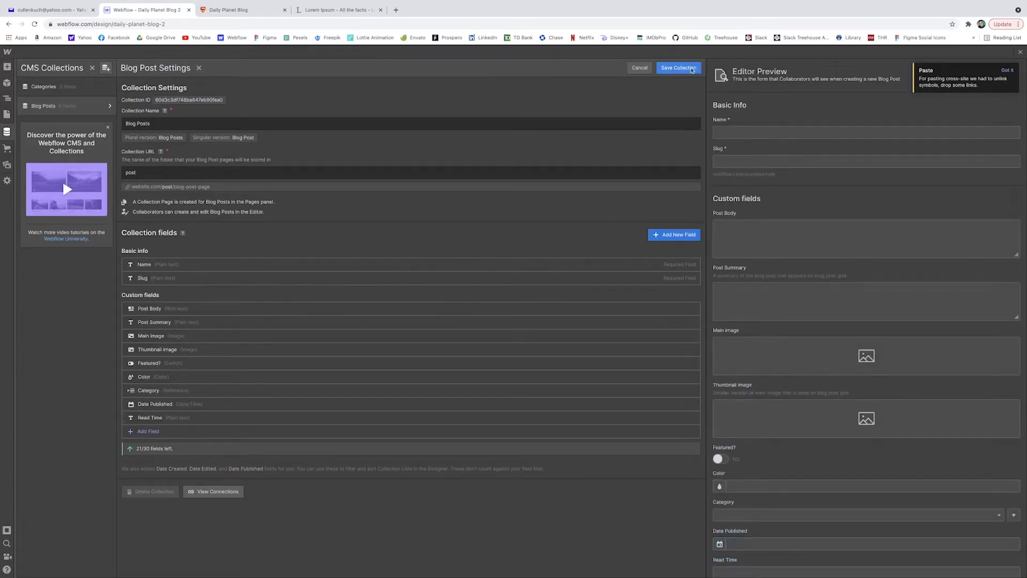
{"action": "left_click", "coordinate": [698, 68]}
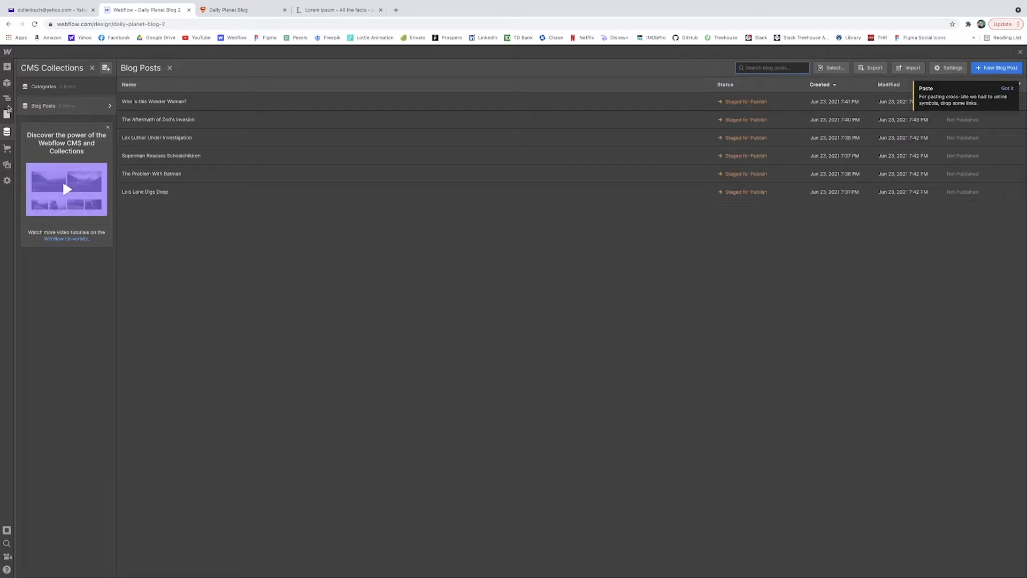
Step: Connect the home page's collection list to Blog Posts in a three-column layout and set the collection item height to 600 px
{"action": "left_click", "coordinate": [7, 101]}
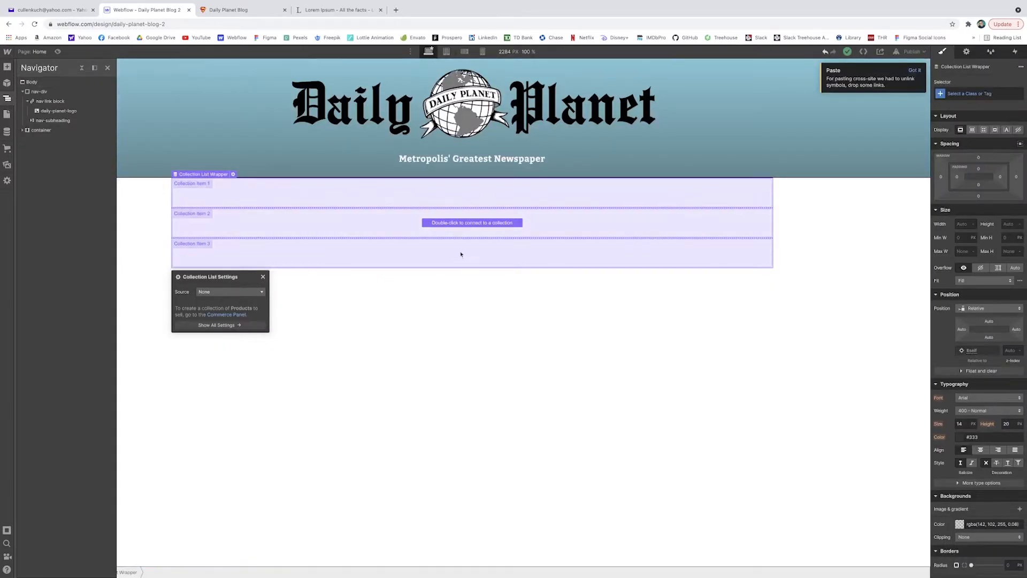
{"action": "left_click", "coordinate": [238, 294]}
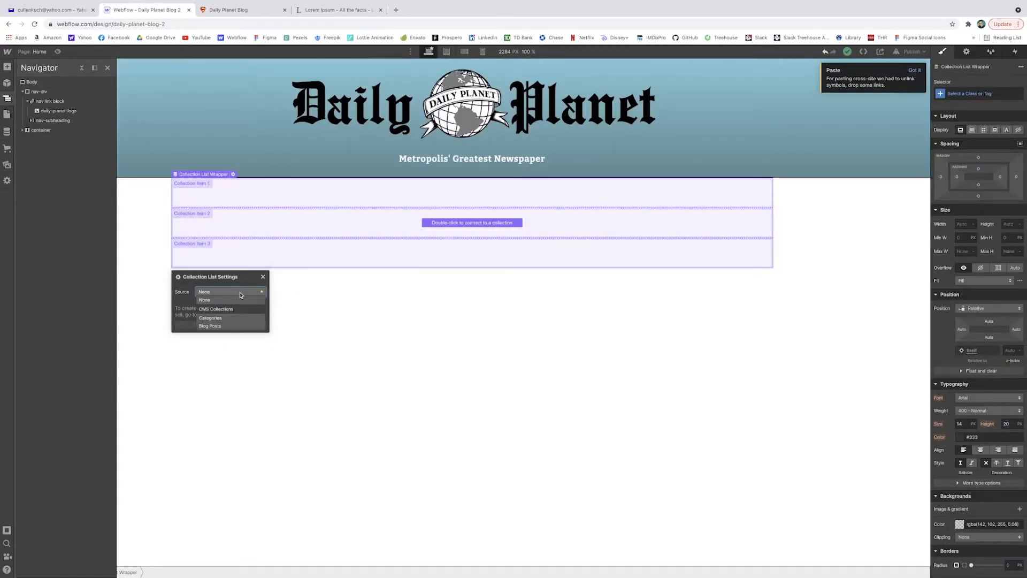
{"action": "left_click", "coordinate": [210, 325]}
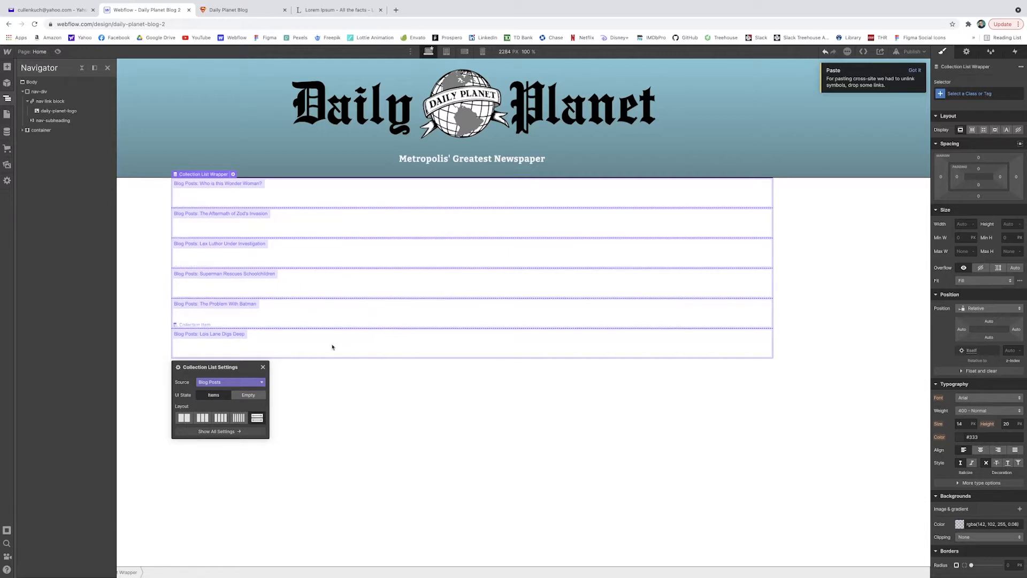
{"action": "left_click", "coordinate": [204, 420]}
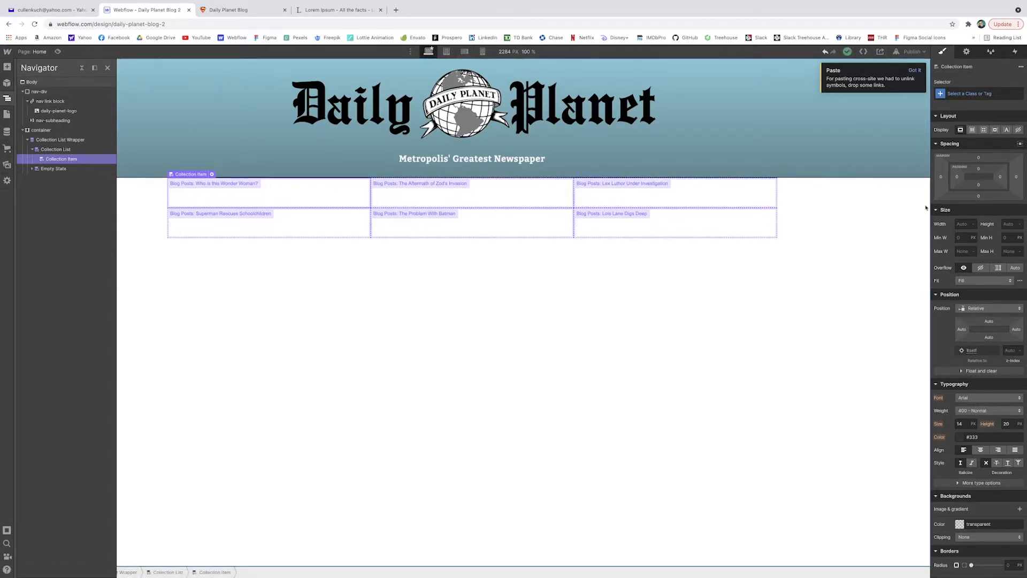
{"action": "left_click", "coordinate": [1011, 225]}
{"action": "key", "text": "Return"}
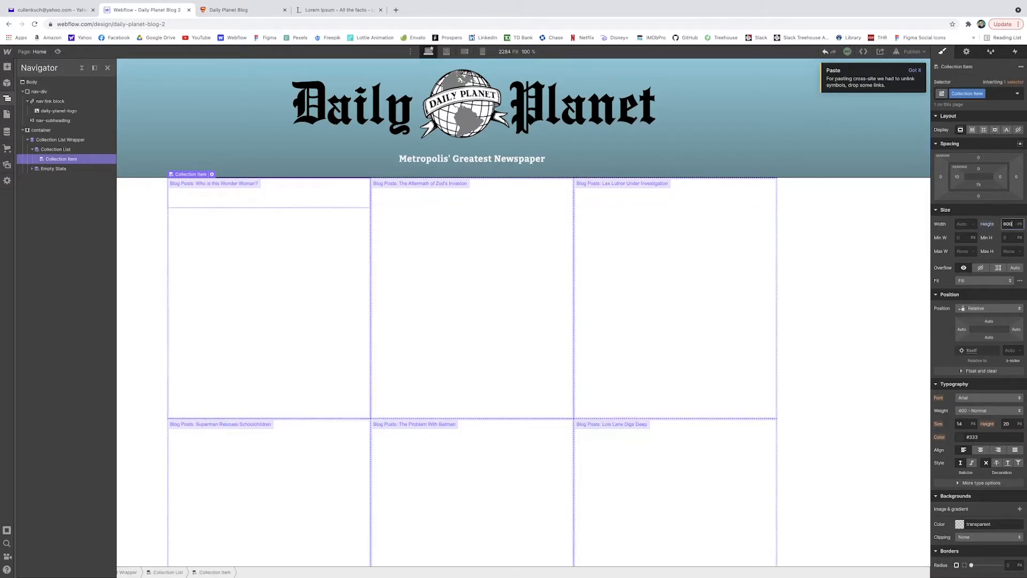
Step: Add a div block with the class main-blog-post-div inside the collection item, with width and height both set to 100%
{"action": "left_click", "coordinate": [8, 69]}
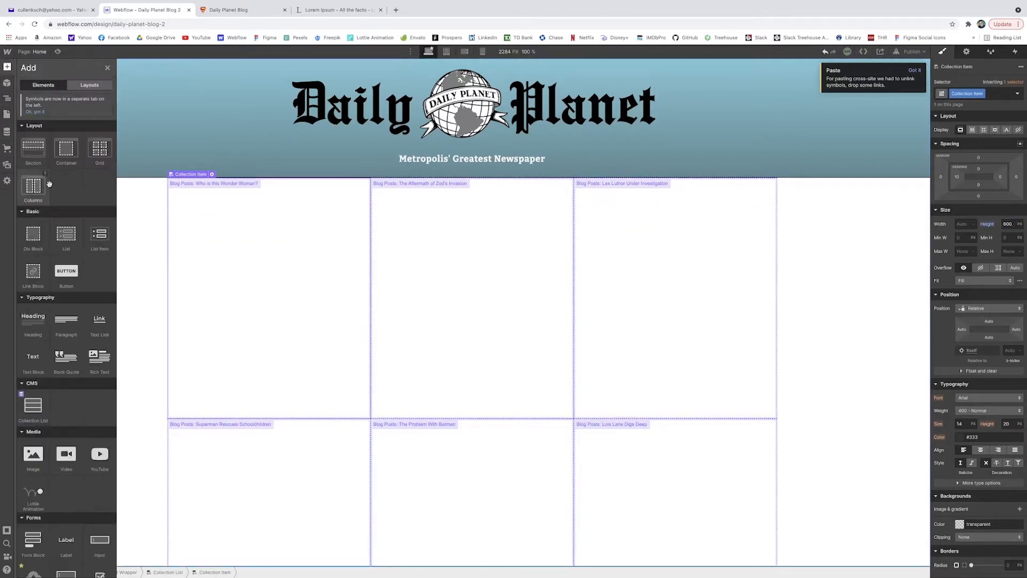
{"action": "left_click", "coordinate": [27, 246]}
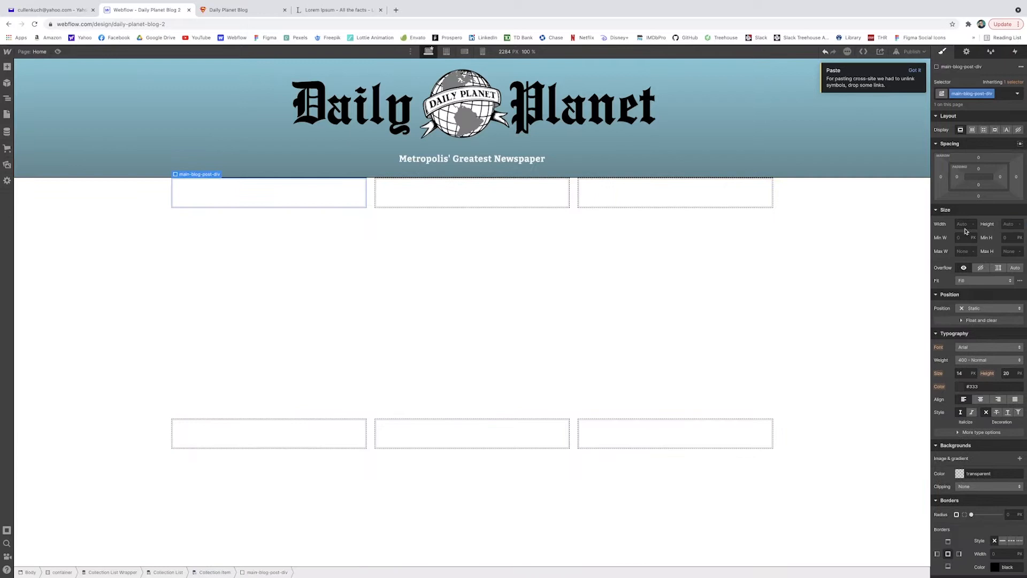
{"action": "left_click", "coordinate": [963, 222]}
{"action": "type", "text": "100%"}
{"action": "key", "text": "Return"}
{"action": "left_click", "coordinate": [1006, 224]}
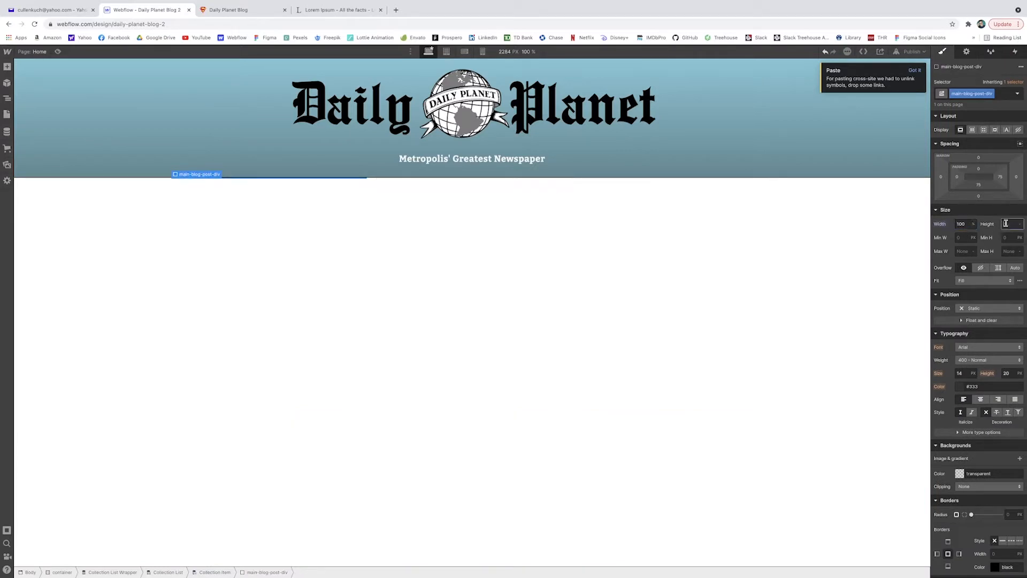
{"action": "type", "text": "100%"}
{"action": "key", "text": "Return"}
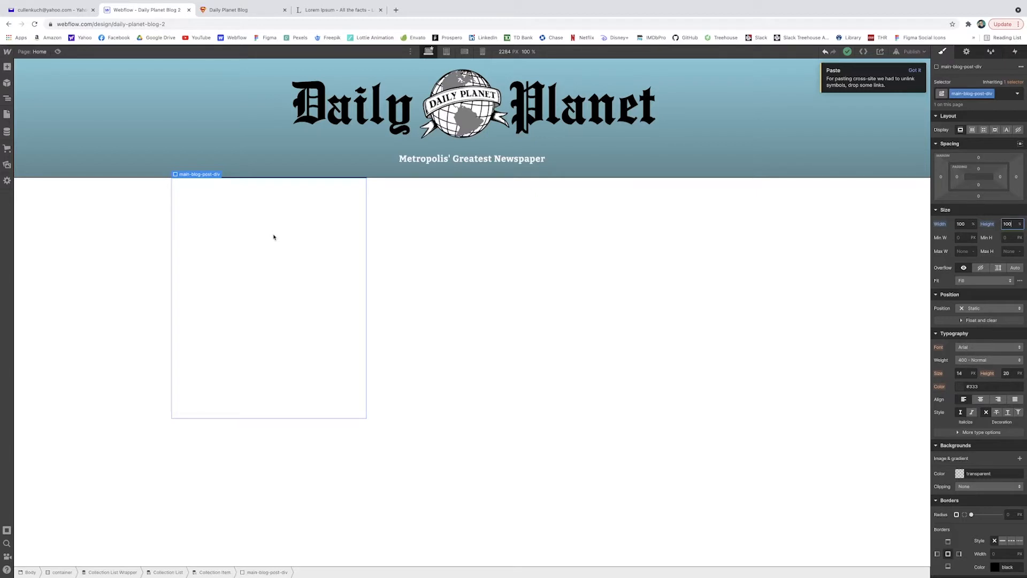
Step: Check the card layout on the published Daily Planet Blog and add a div block with class thumbnail-div and 50% height inside main-blog-post-div
{"action": "left_click", "coordinate": [241, 10]}
{"action": "scroll", "coordinate": [83, 155], "scroll_direction": "up", "scroll_amount": 2}
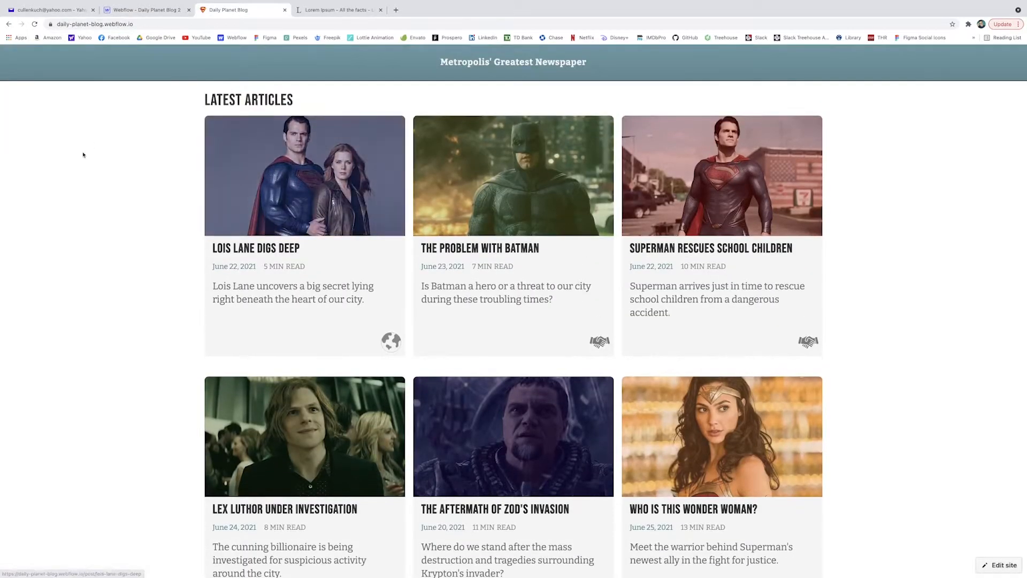
{"action": "scroll", "coordinate": [83, 154], "scroll_direction": "up", "scroll_amount": 1}
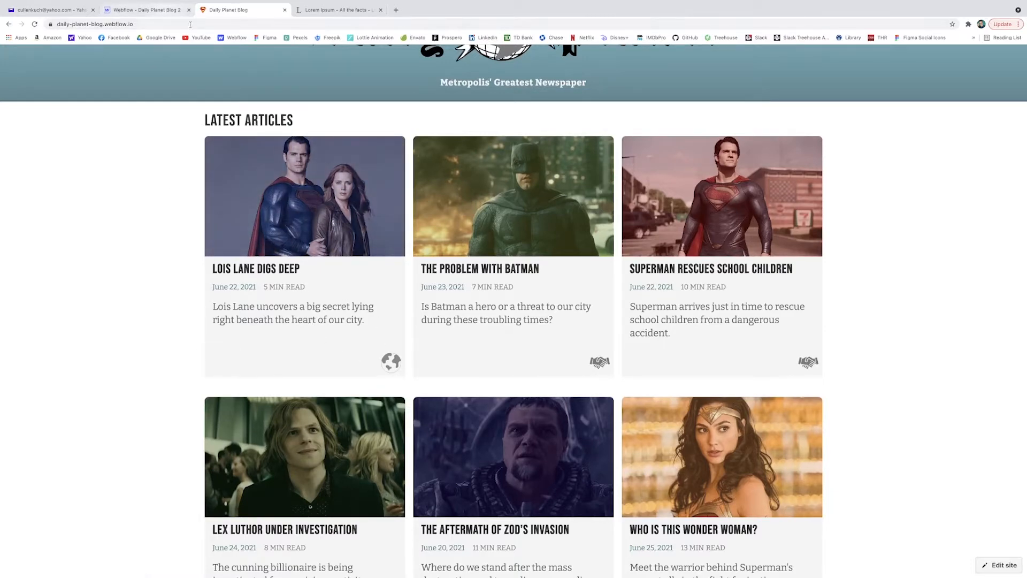
{"action": "left_click", "coordinate": [161, 10]}
{"action": "left_click", "coordinate": [7, 67]}
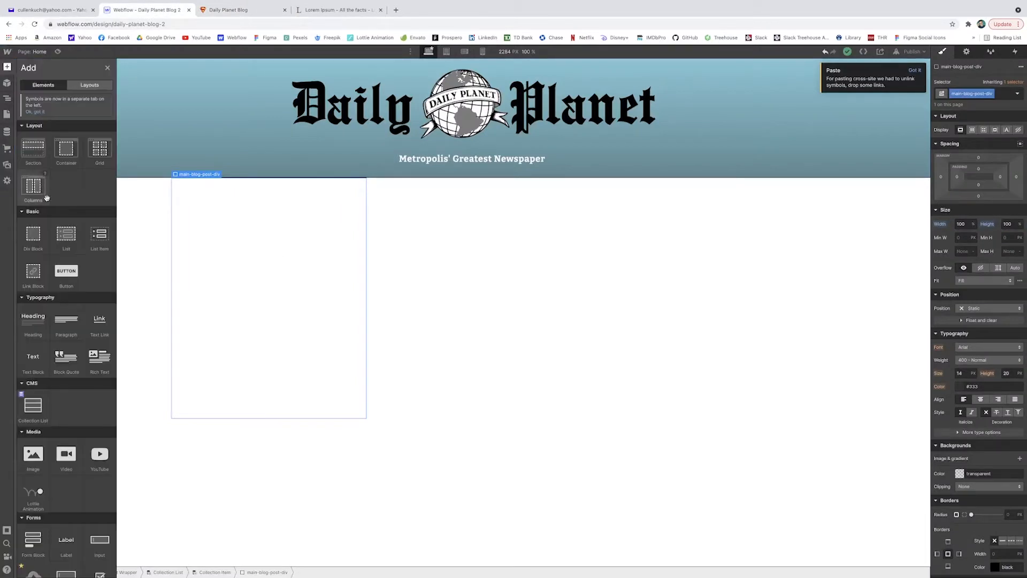
{"action": "left_click_drag", "start_coordinate": [36, 236], "coordinate": [247, 246]}
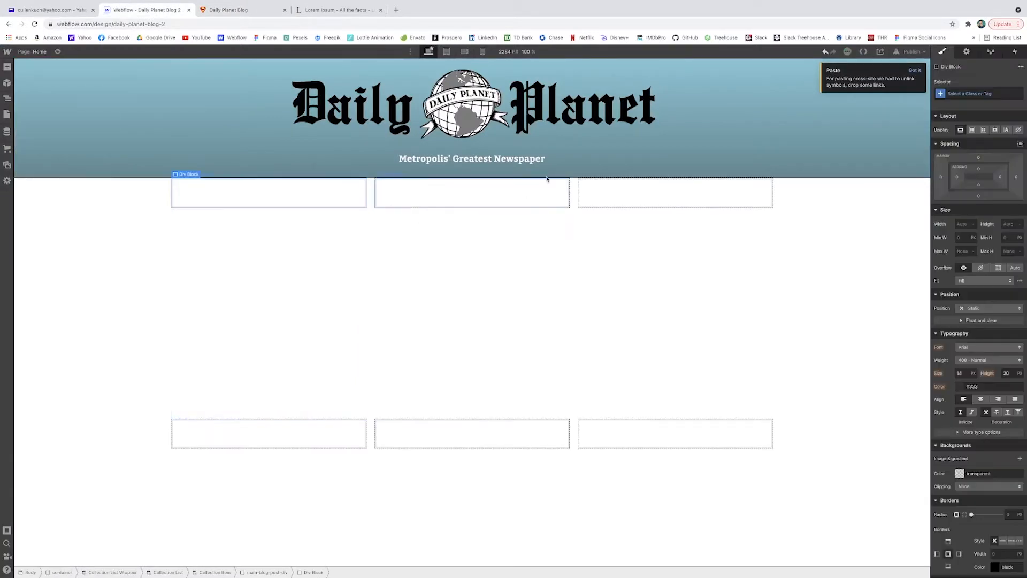
{"action": "key", "text": "Return"}
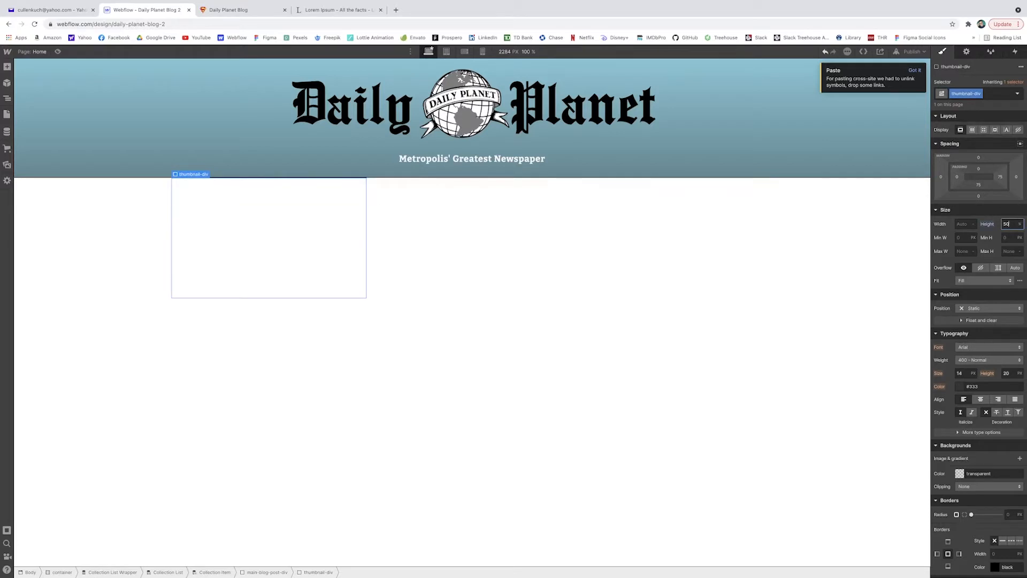
Step: Add a second div block with the class blog-content-div inside main-blog-post-div and set its height to 50%
{"action": "left_click", "coordinate": [315, 337]}
{"action": "left_click", "coordinate": [7, 80]}
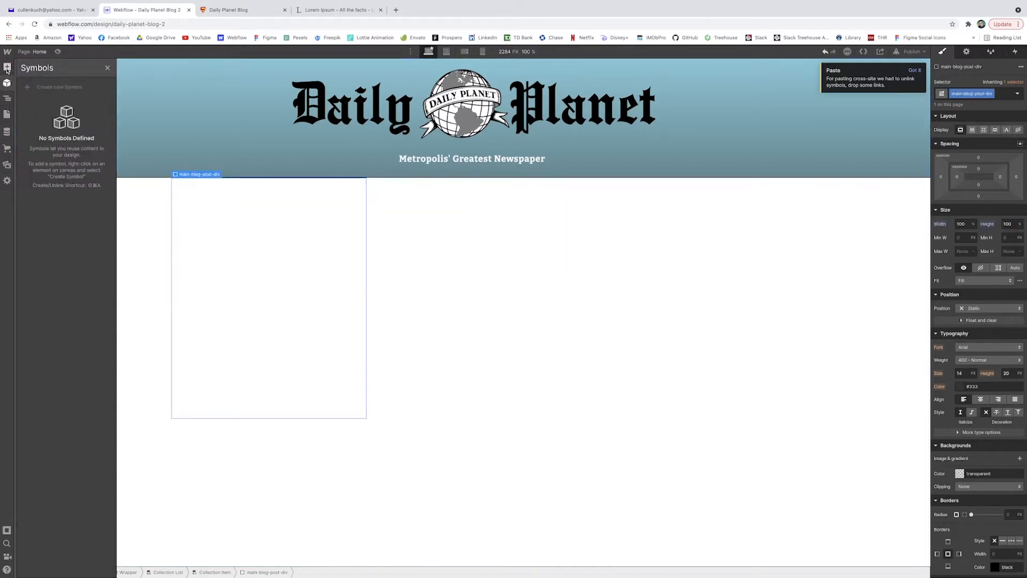
{"action": "left_click", "coordinate": [7, 67]}
{"action": "left_click", "coordinate": [40, 241]}
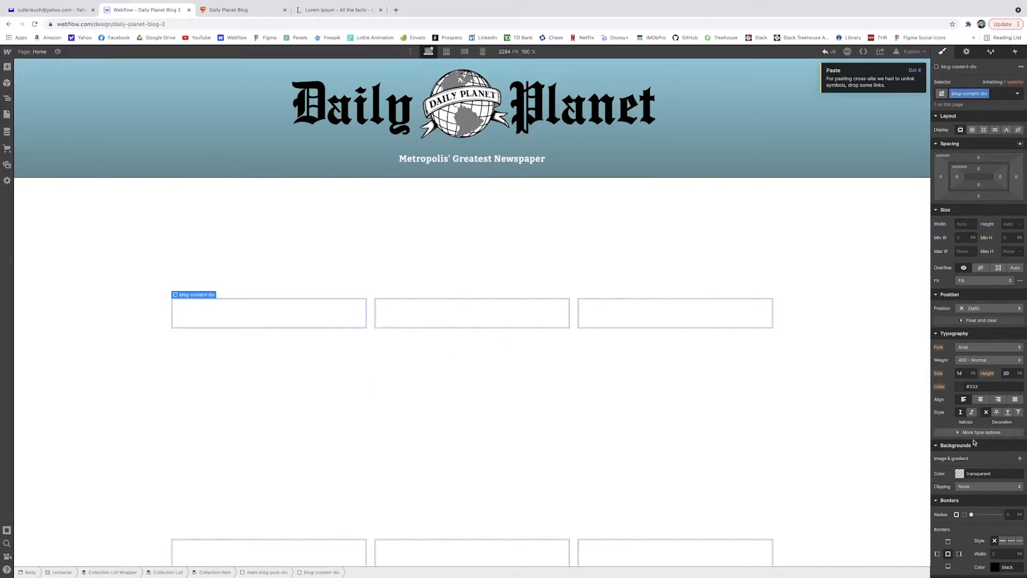
{"action": "left_click", "coordinate": [1009, 224]}
{"action": "type", "text": "50%"}
{"action": "key", "text": "Return"}
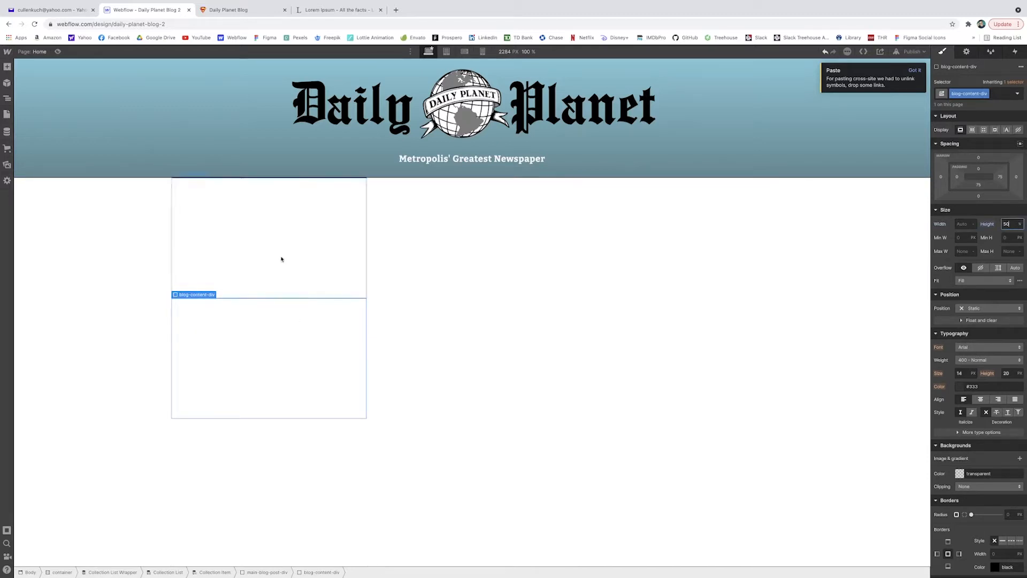
Step: Set the top margin of the container holding the collection list to 50 px
{"action": "left_click", "coordinate": [280, 287]}
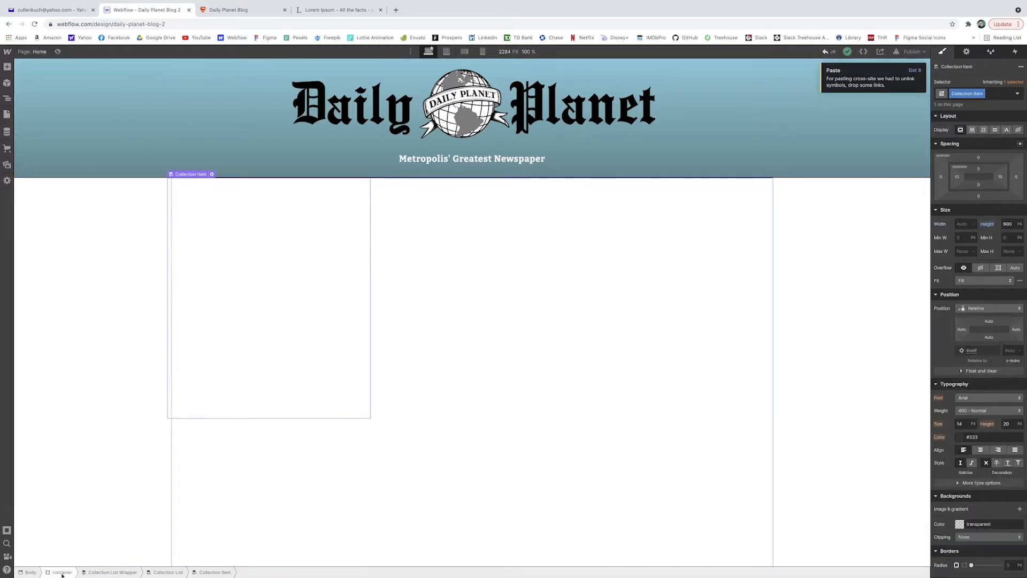
{"action": "left_click", "coordinate": [572, 325]}
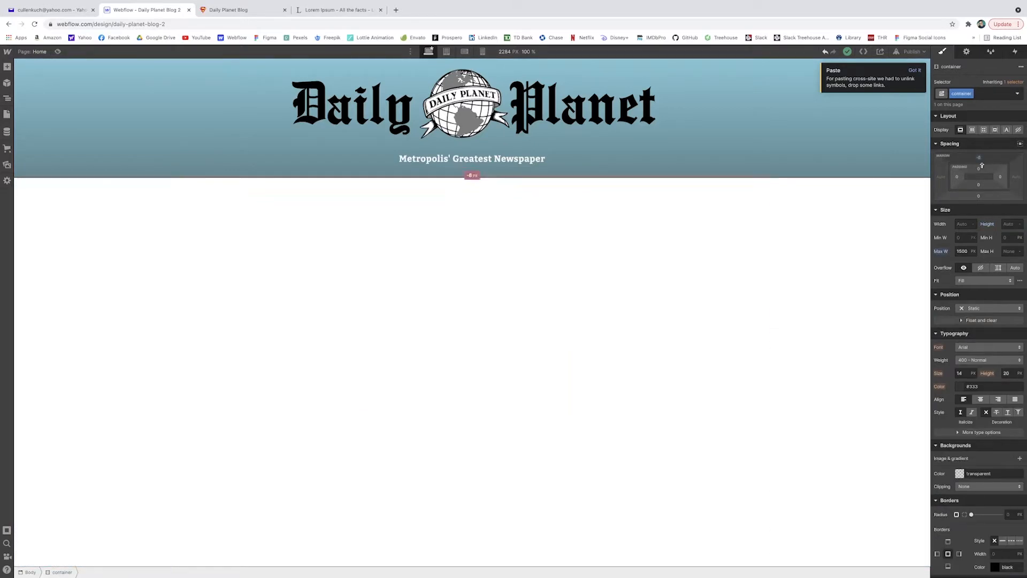
{"action": "left_click_drag", "start_coordinate": [983, 166], "coordinate": [983, 139]}
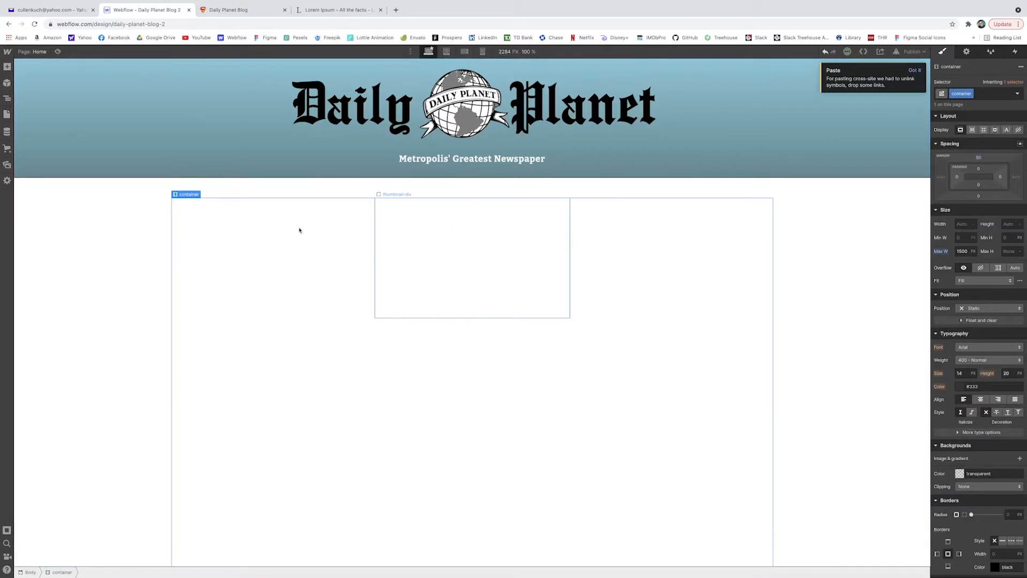
Step: Add a Heading 1 inside the container above the collection list and set its text to "Latest Articles"
{"action": "left_click", "coordinate": [8, 68]}
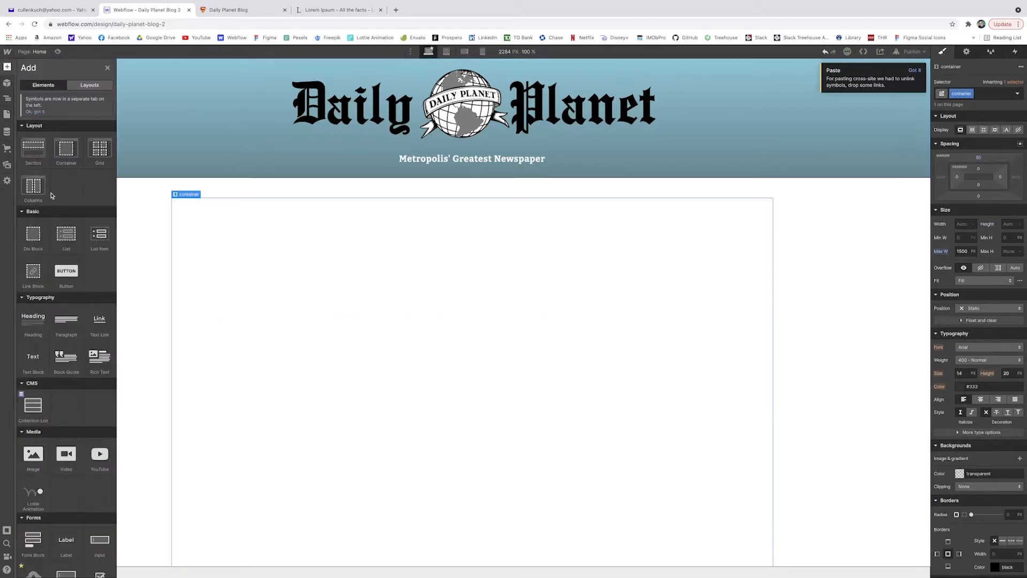
{"action": "left_click", "coordinate": [30, 316]}
{"action": "left_click_drag", "start_coordinate": [42, 213], "coordinate": [48, 137]}
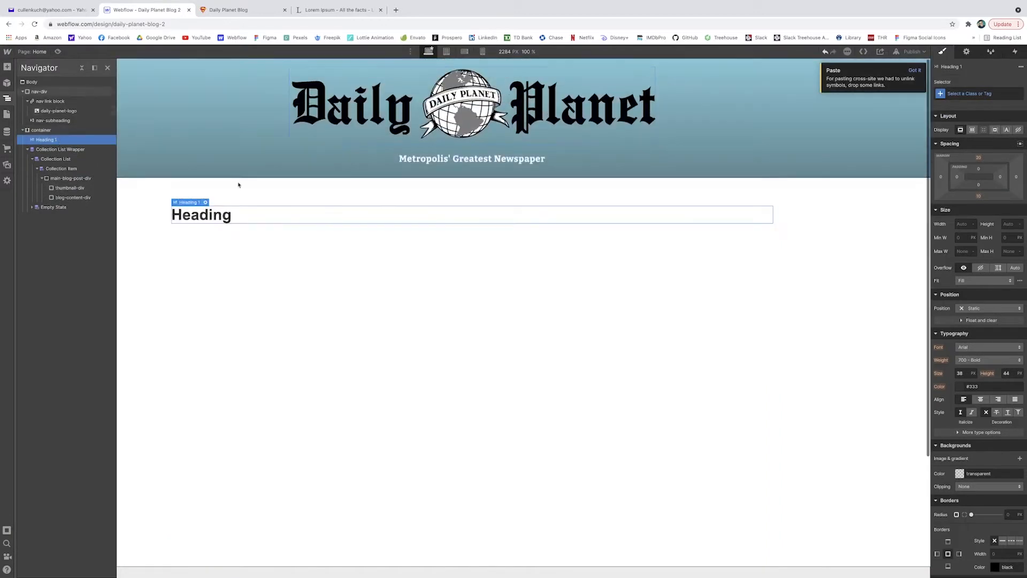
{"action": "double_click", "coordinate": [230, 213]}
{"action": "type", "text": "Latest Articles"}
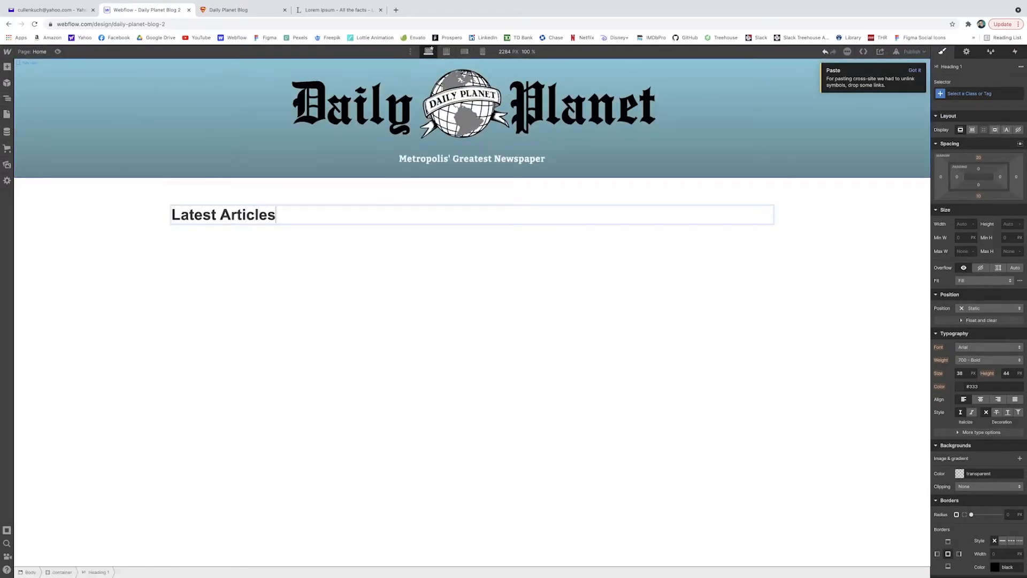
{"action": "key", "text": "Escape"}
Step: Give the Latest Articles heading the class home-page-header, the Bebas Neue font and 1 px letter spacing
{"action": "left_click", "coordinate": [977, 347]}
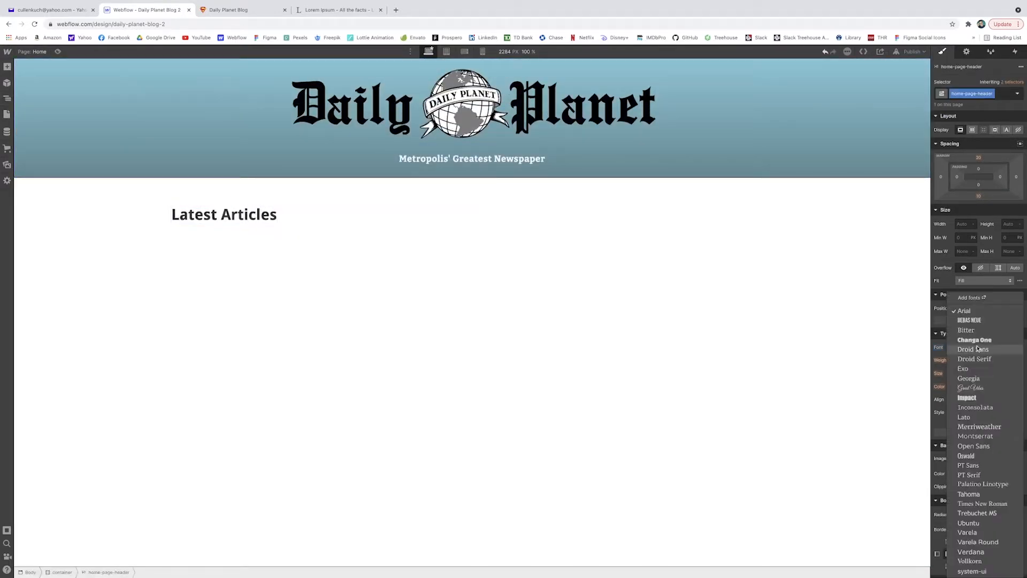
{"action": "left_click", "coordinate": [971, 320]}
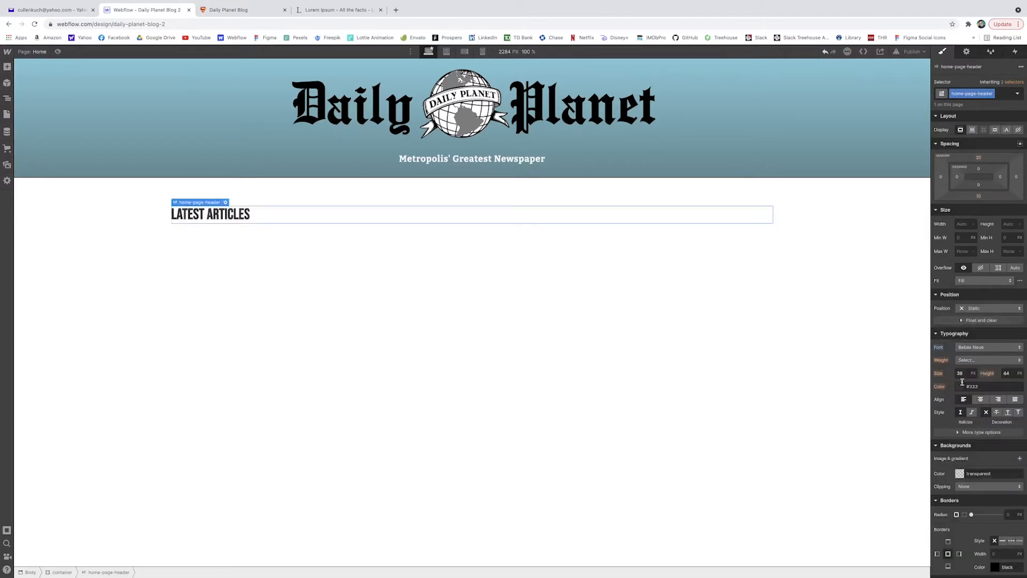
{"action": "scroll", "coordinate": [959, 425], "scroll_direction": "down", "scroll_amount": 1}
{"action": "left_click", "coordinate": [958, 418]}
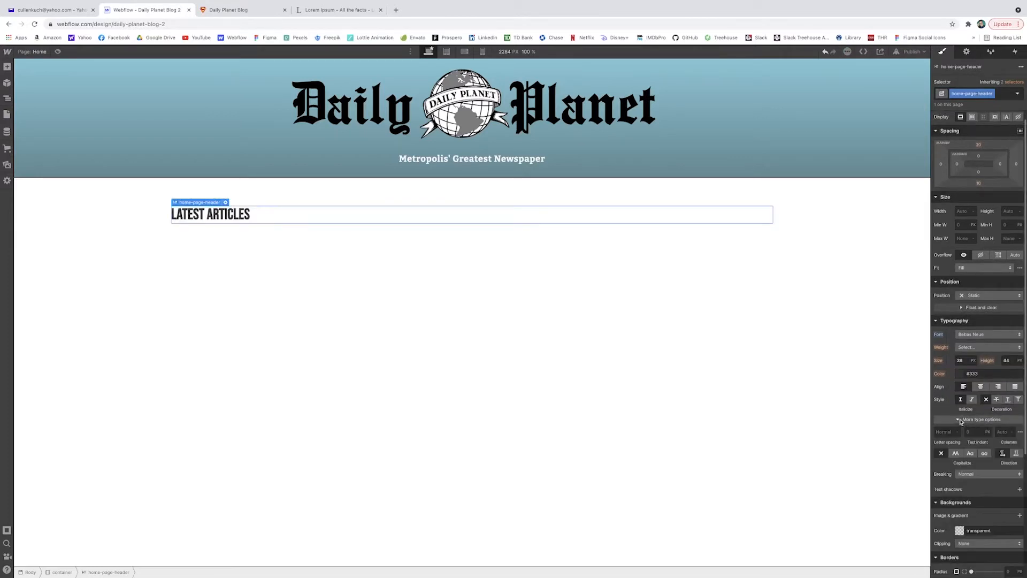
{"action": "type", "text": "1"}
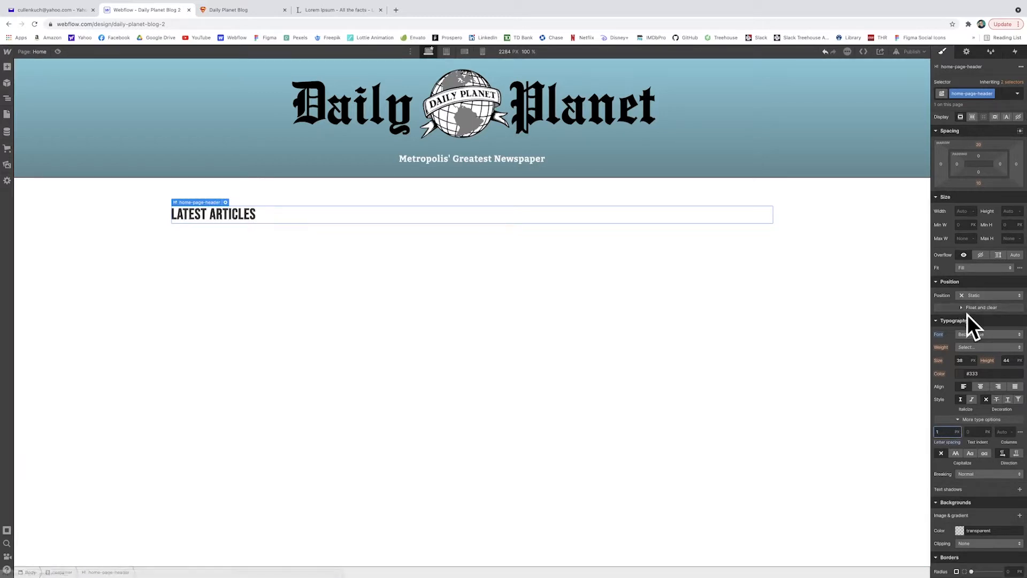
Step: Set the home-page-header heading's line height to 1.4 and its font size to 44 px
{"action": "left_click", "coordinate": [1008, 361]}
{"action": "type", "text": "1.4"}
{"action": "key", "text": "Return"}
{"action": "left_click", "coordinate": [961, 360]}
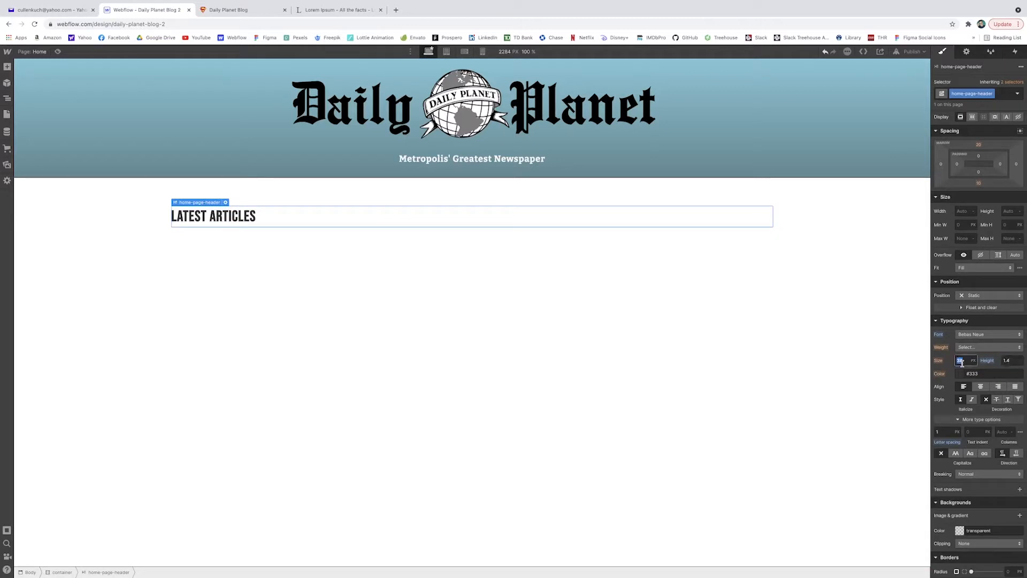
{"action": "key", "text": "Up"}
{"action": "key", "text": "Up"}
{"action": "key", "text": "Up"}
{"action": "key", "text": "Up"}
{"action": "key", "text": "Up"}
{"action": "key", "text": "Up"}
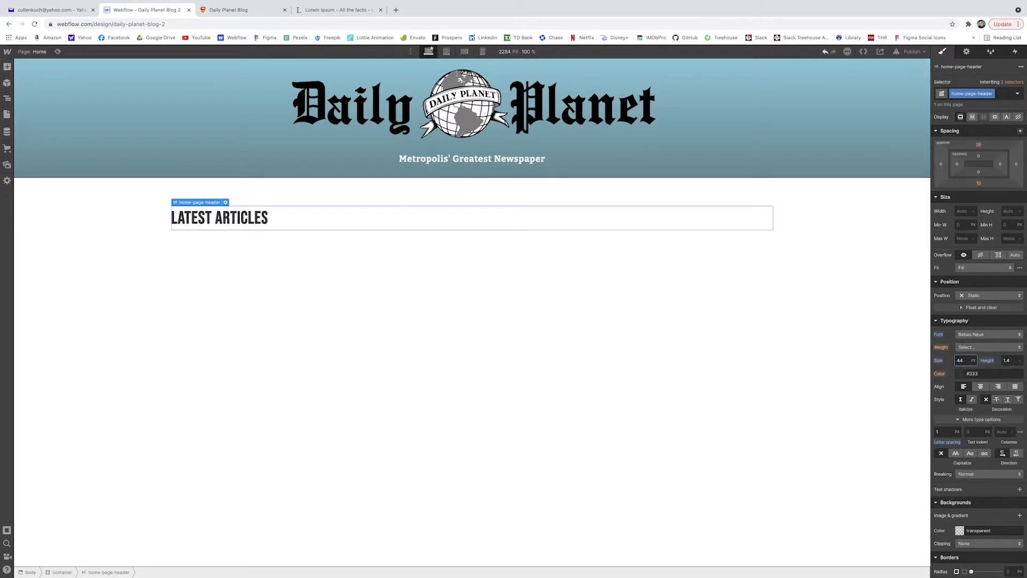
Step: Check the cards on the published Daily Planet Blog, and add a thumbnail-image-div block with 100% height inside thumbnail-div
{"action": "left_click", "coordinate": [314, 301]}
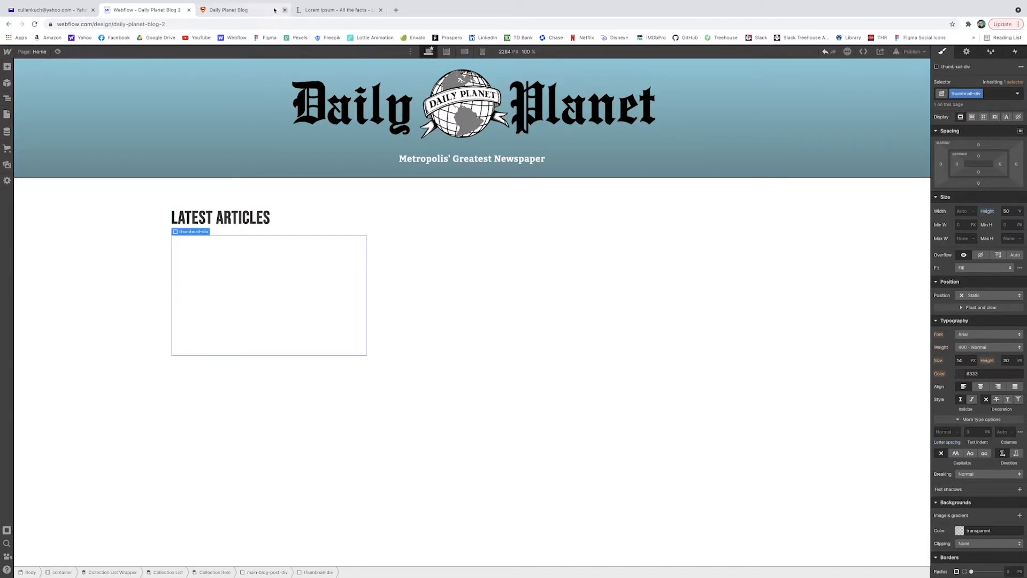
{"action": "left_click", "coordinate": [257, 9]}
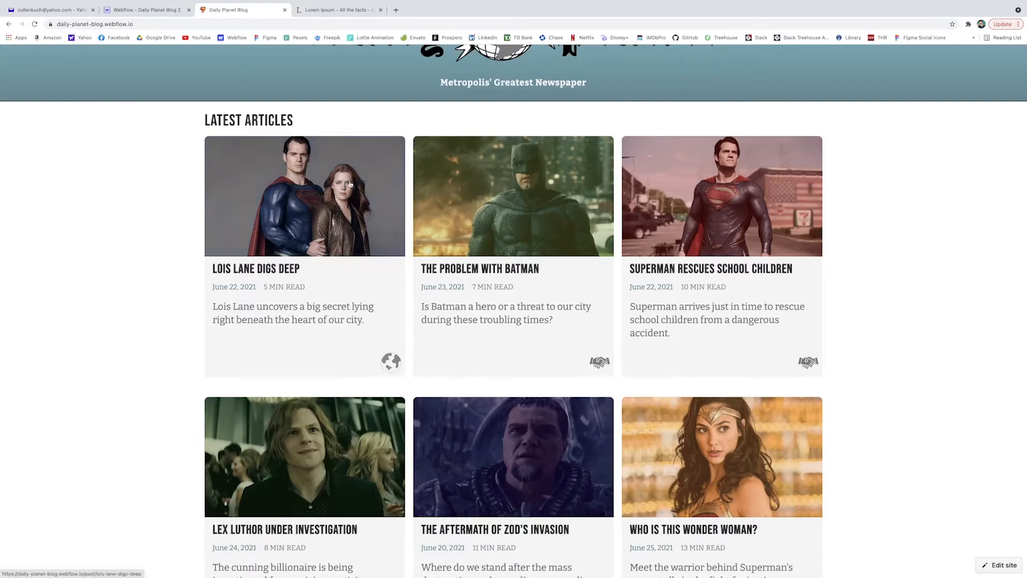
{"action": "left_click", "coordinate": [145, 10]}
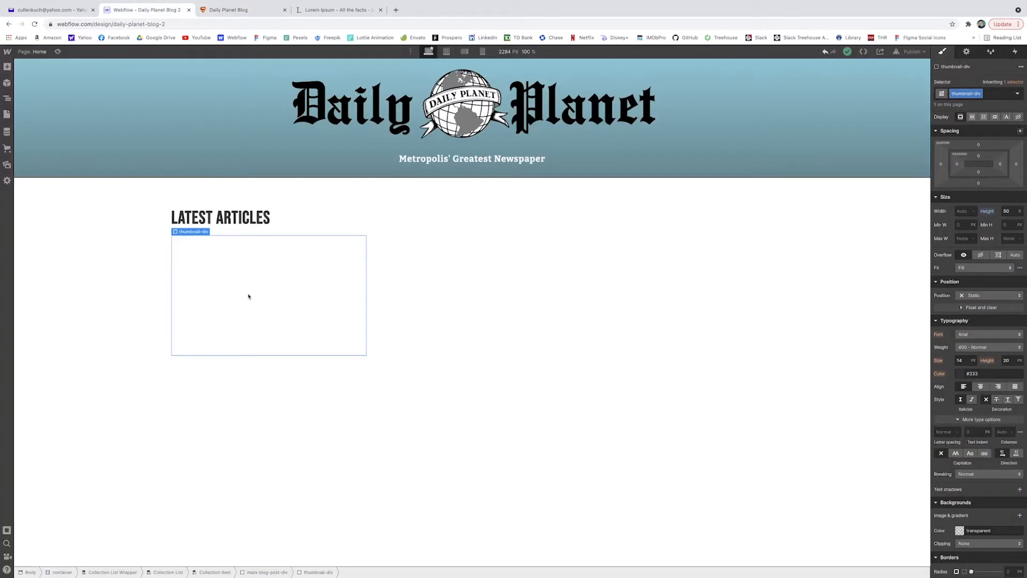
{"action": "left_click", "coordinate": [7, 67]}
{"action": "left_click", "coordinate": [34, 234]}
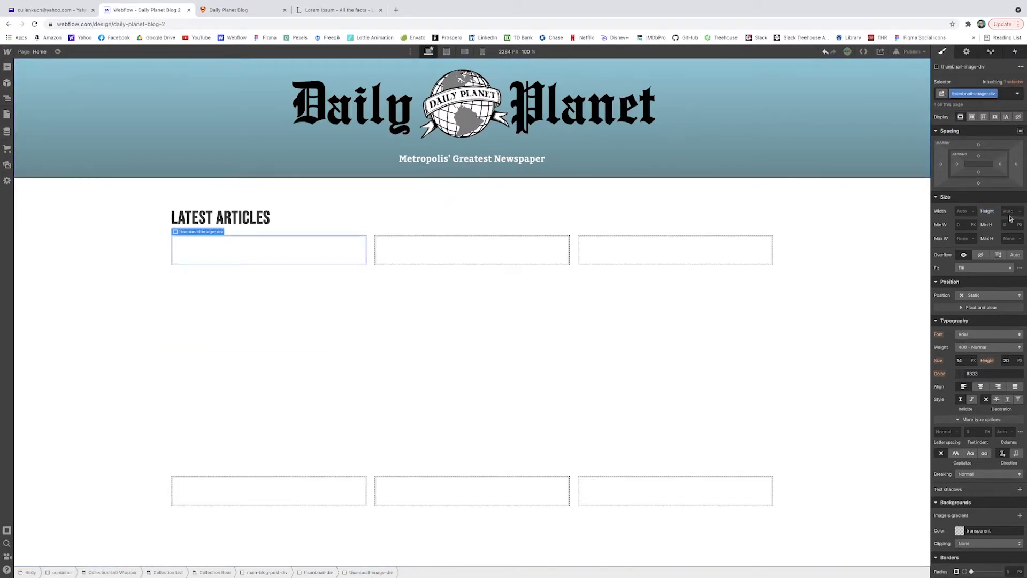
{"action": "left_click", "coordinate": [1010, 211]}
{"action": "key", "text": "Return"}
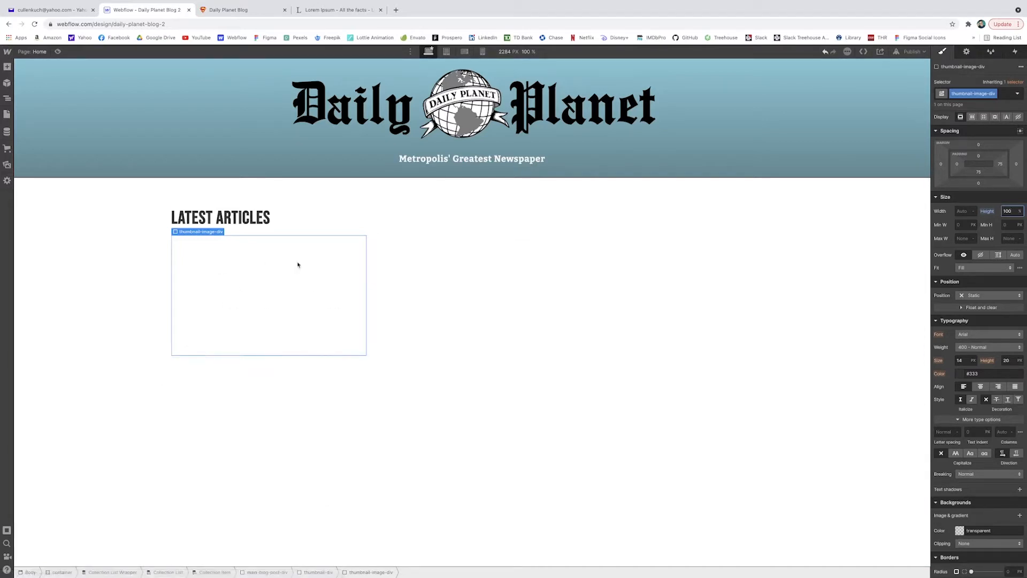
Step: Bind the background image of thumbnail-image-div to the Thumbnail Image field of Blog Posts
{"action": "left_click", "coordinate": [967, 53]}
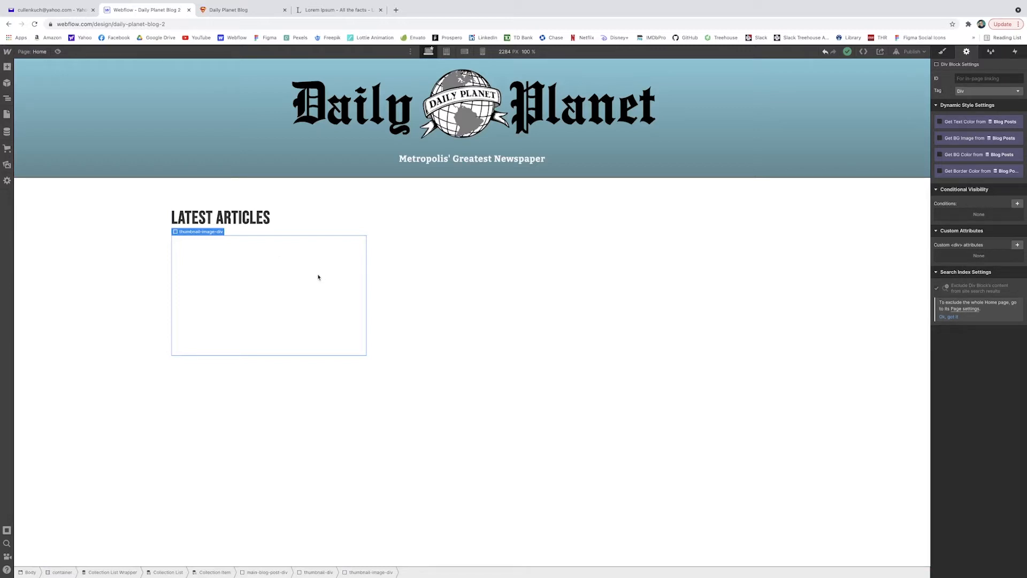
{"action": "left_click", "coordinate": [949, 140]}
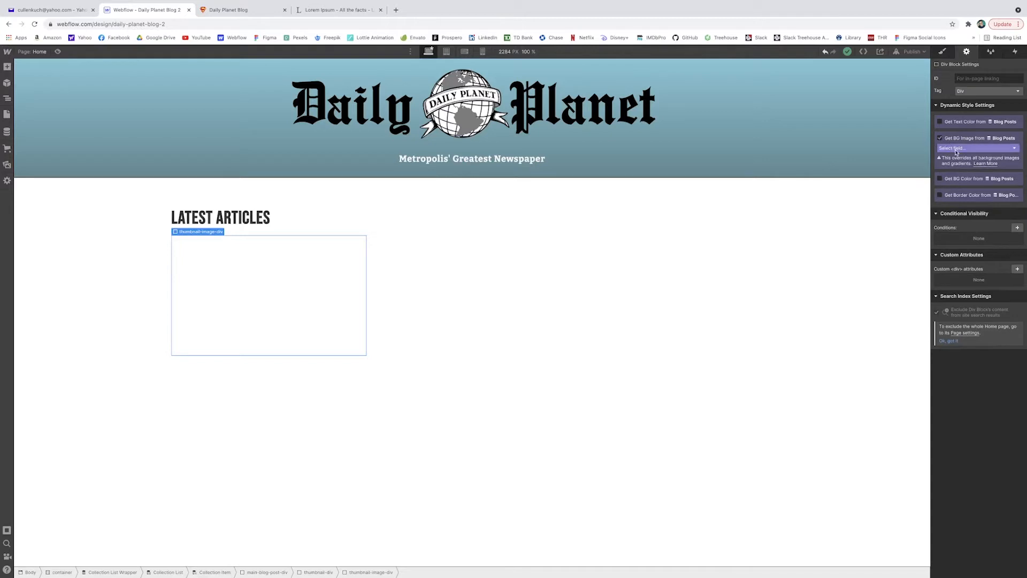
{"action": "left_click", "coordinate": [956, 148]}
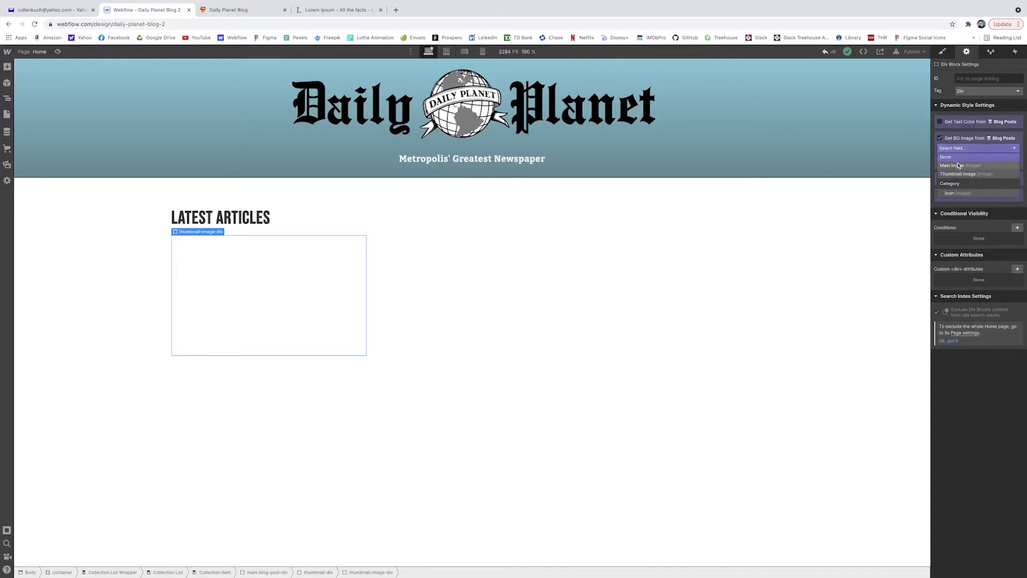
{"action": "left_click", "coordinate": [957, 174]}
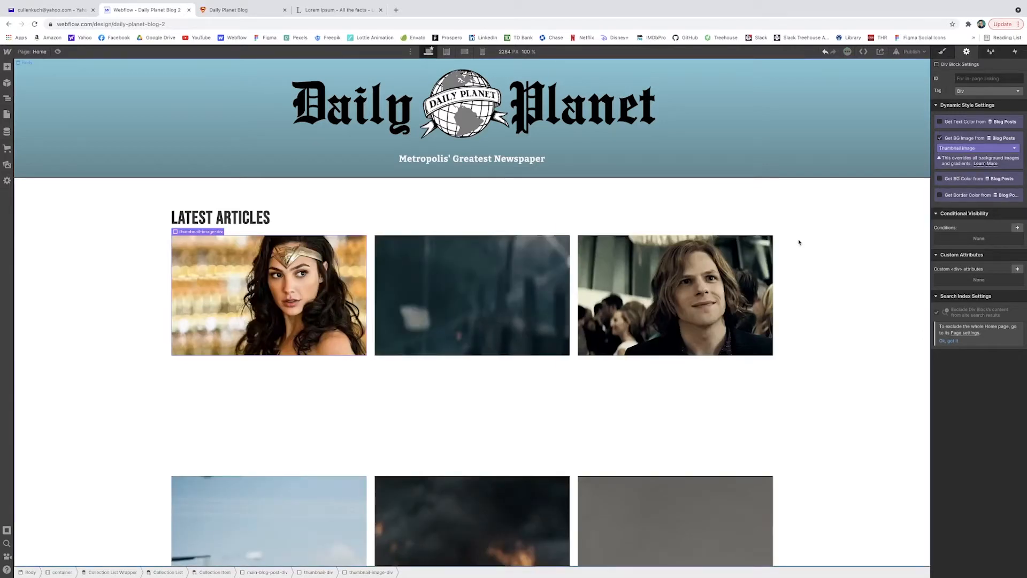
Step: Add a background image style to thumbnail-image-div with size Cover and a centered position of 50% left and 50% top
{"action": "scroll", "coordinate": [659, 341], "scroll_direction": "down", "scroll_amount": 2}
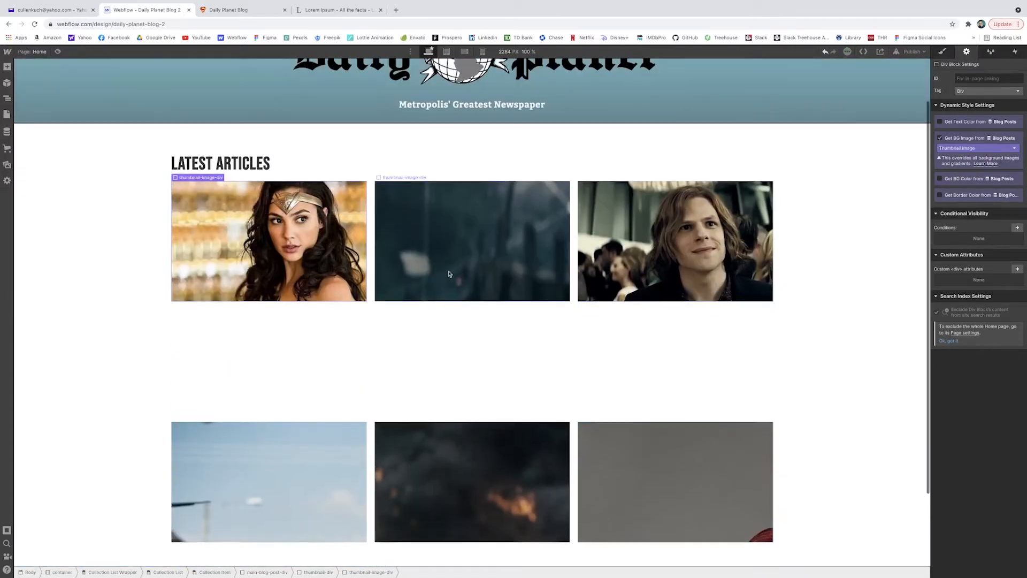
{"action": "left_click", "coordinate": [942, 51]}
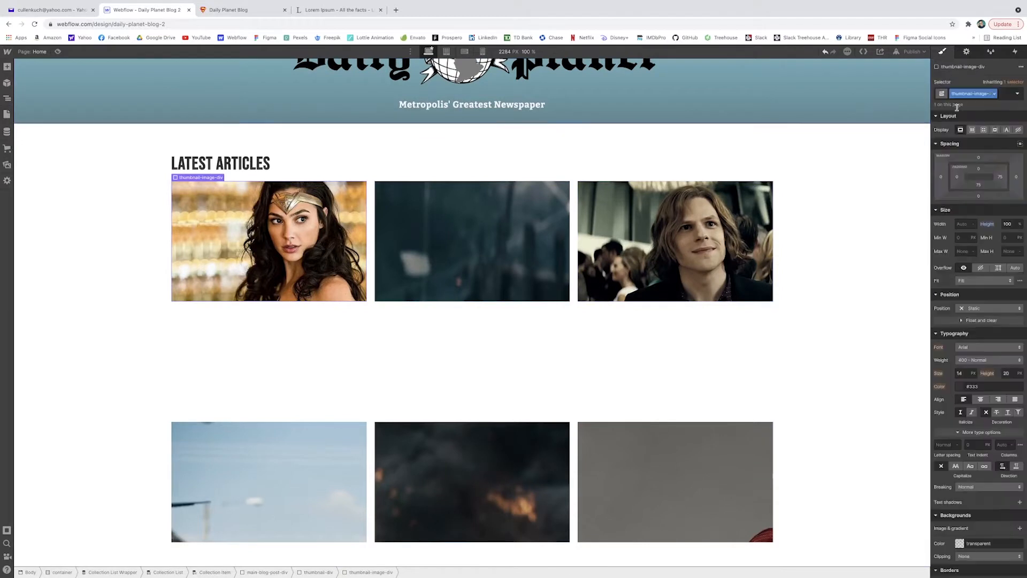
{"action": "scroll", "coordinate": [981, 348], "scroll_direction": "down", "scroll_amount": 4}
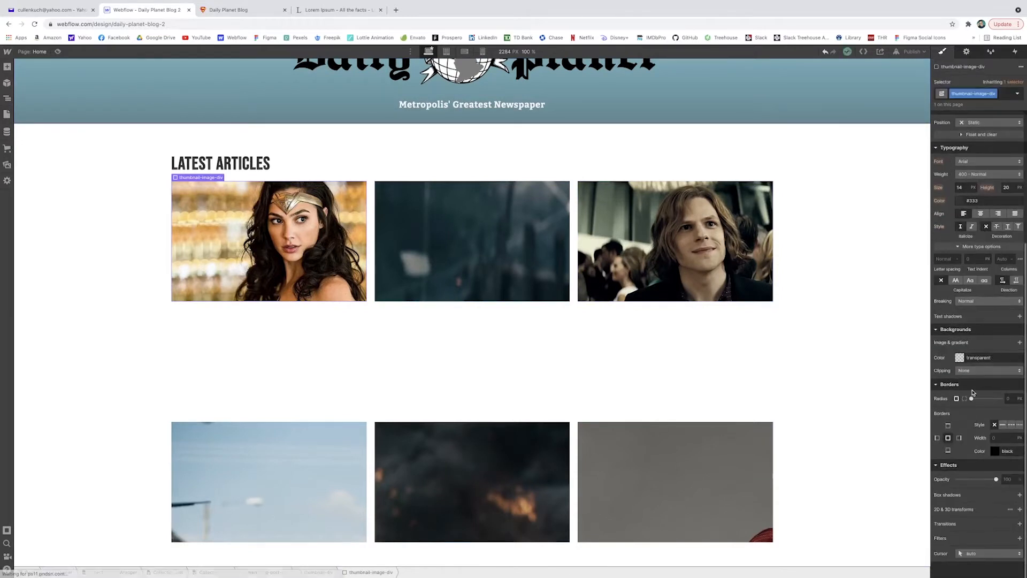
{"action": "left_click", "coordinate": [1019, 343]}
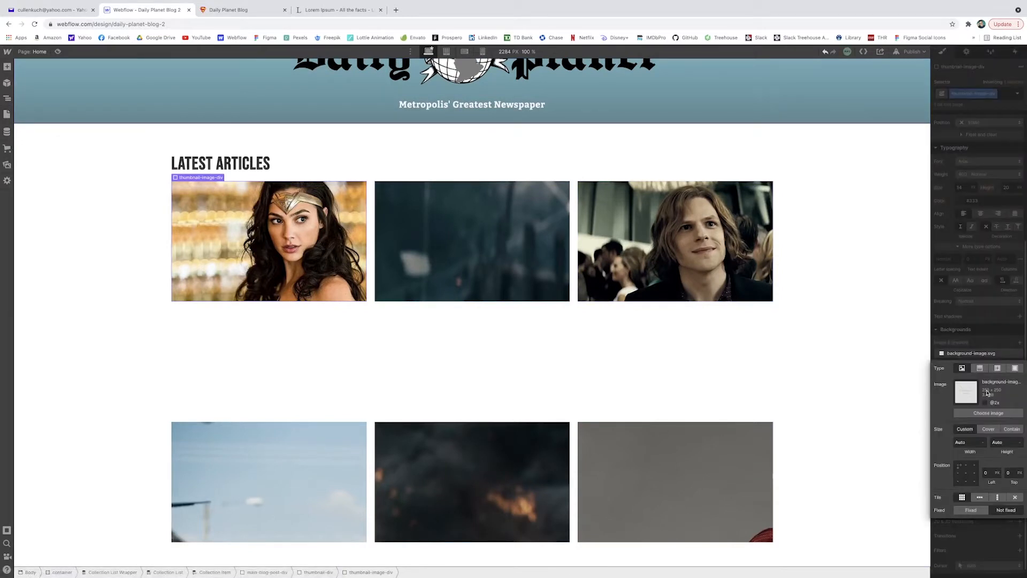
{"action": "left_click", "coordinate": [988, 429]}
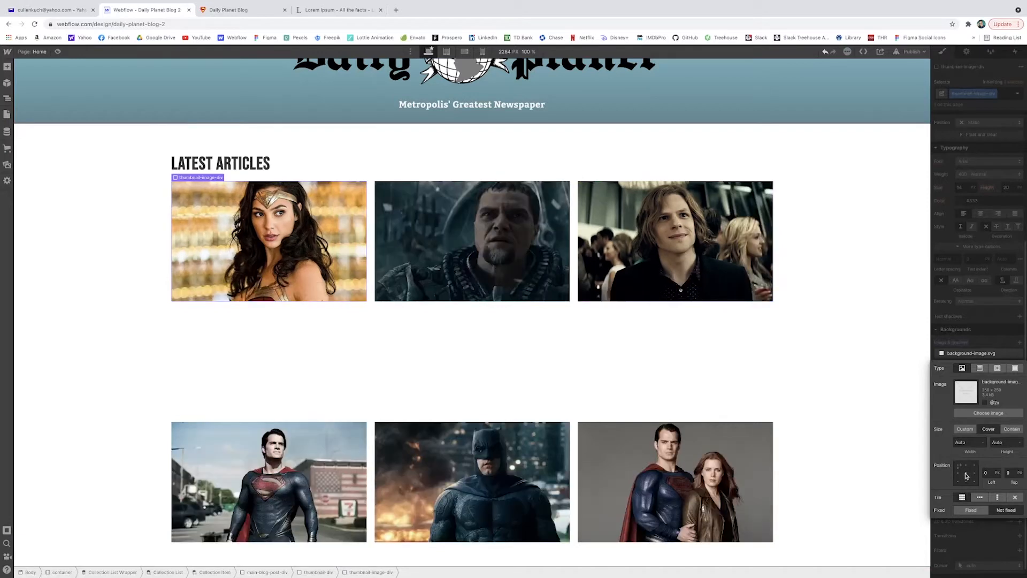
{"action": "left_click", "coordinate": [966, 472]}
{"action": "scroll", "coordinate": [839, 396], "scroll_direction": "down", "scroll_amount": 1}
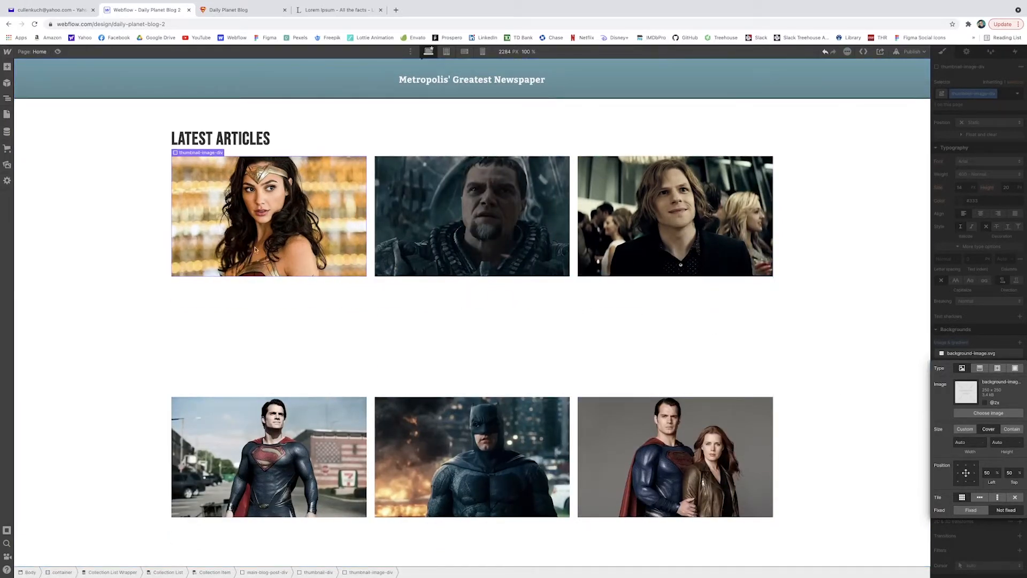
{"action": "key", "text": "Escape"}
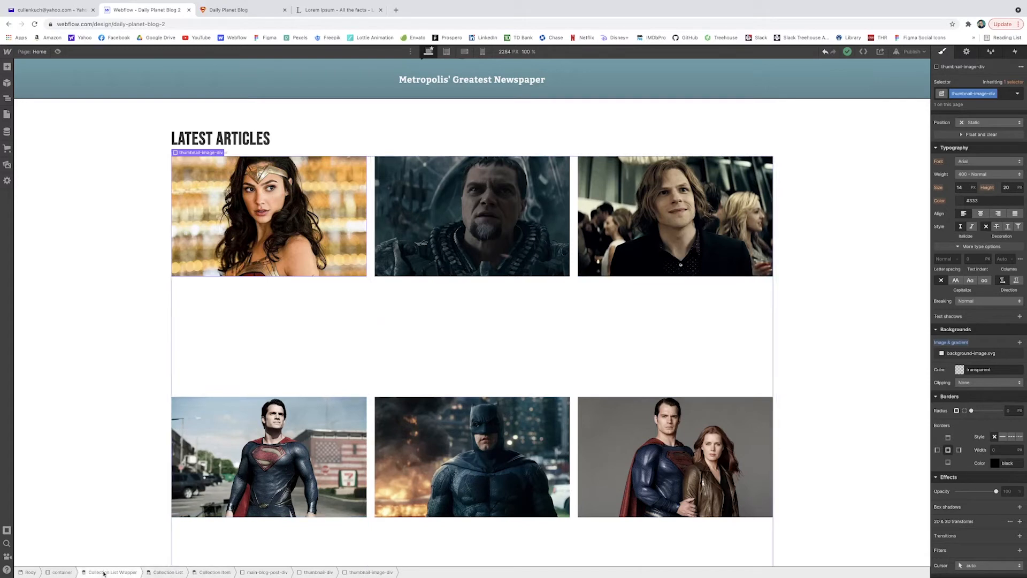
Step: Sort the Blog Posts collection list by Created On, oldest to newest
{"action": "left_click", "coordinate": [168, 572]}
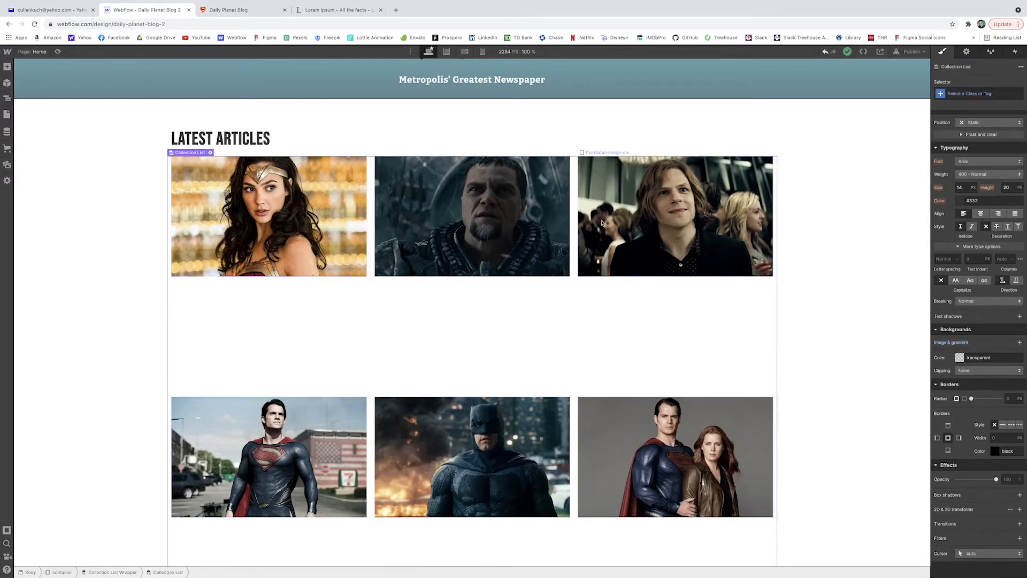
{"action": "left_click", "coordinate": [967, 51]}
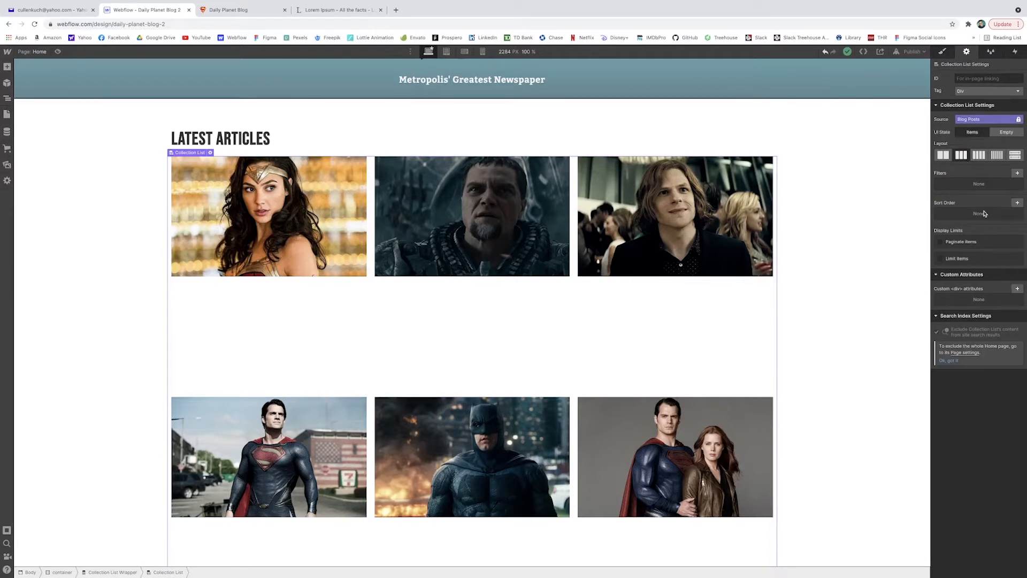
{"action": "left_click", "coordinate": [1017, 203]}
{"action": "left_click", "coordinate": [987, 233]}
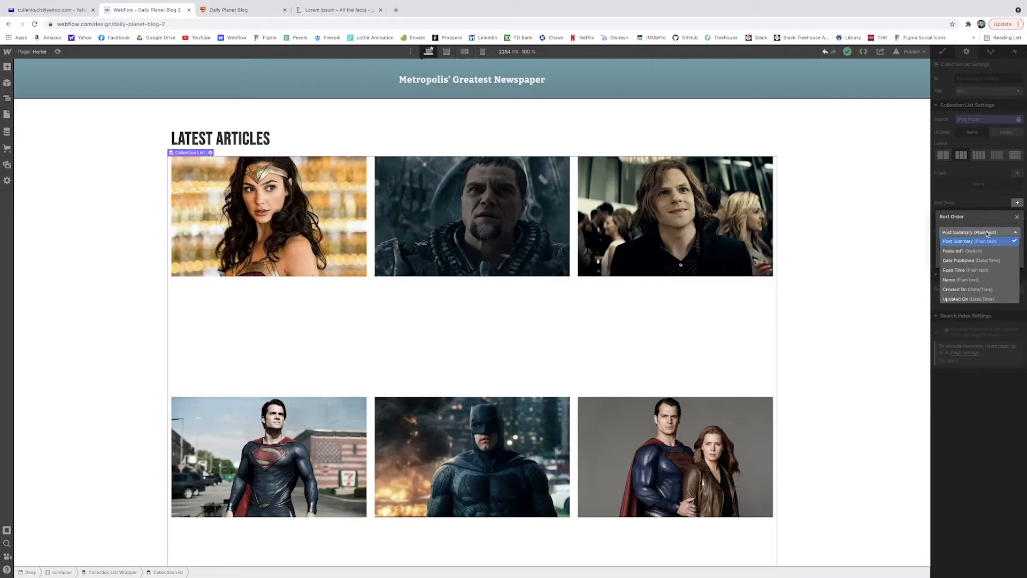
{"action": "left_click", "coordinate": [975, 290]}
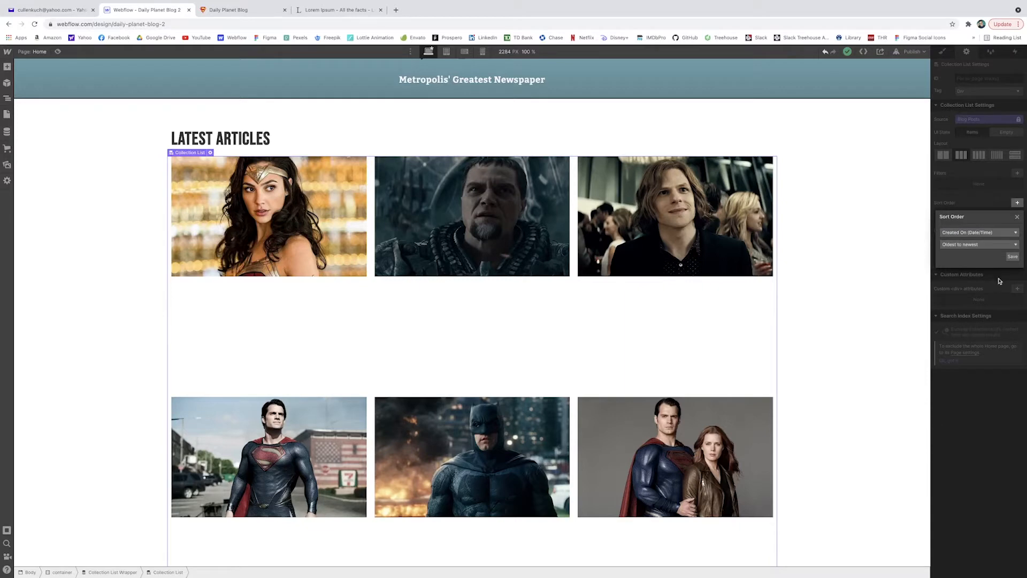
{"action": "left_click", "coordinate": [1012, 257]}
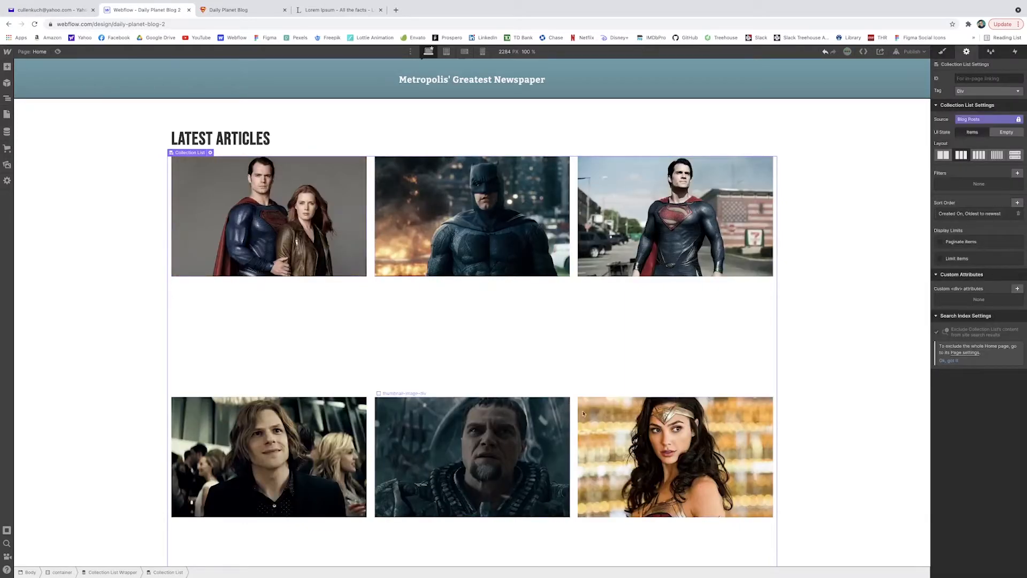
Step: Add a div block inside thumbnail-div with 100% height and Absolute positioning
{"action": "left_click", "coordinate": [250, 459]}
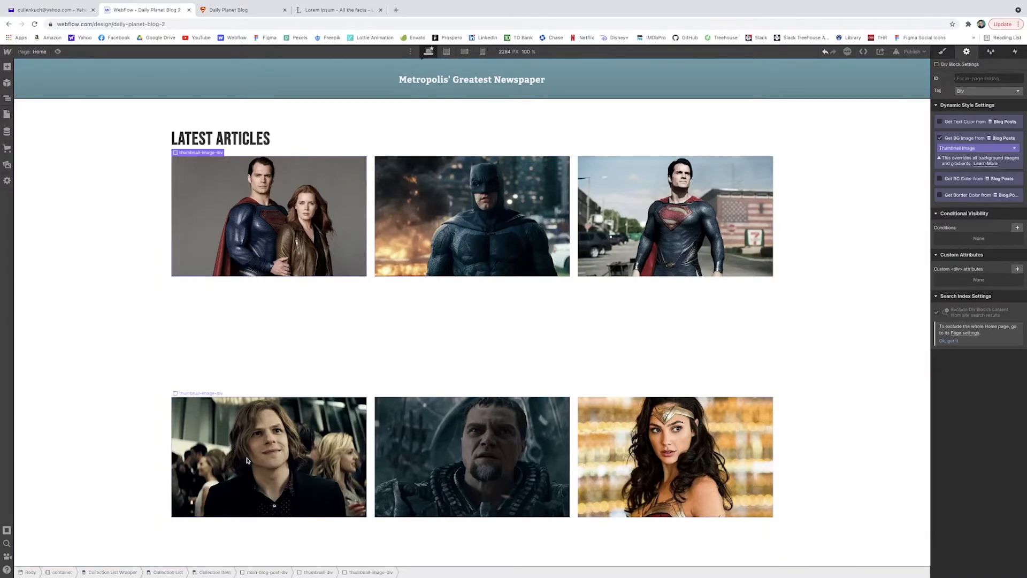
{"action": "left_click", "coordinate": [318, 572]}
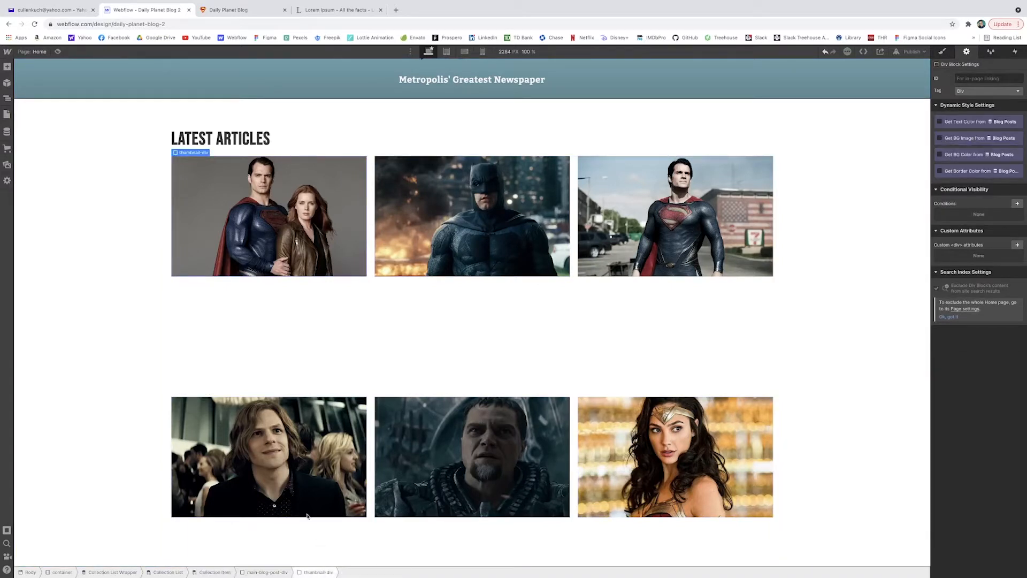
{"action": "left_click", "coordinate": [7, 98]}
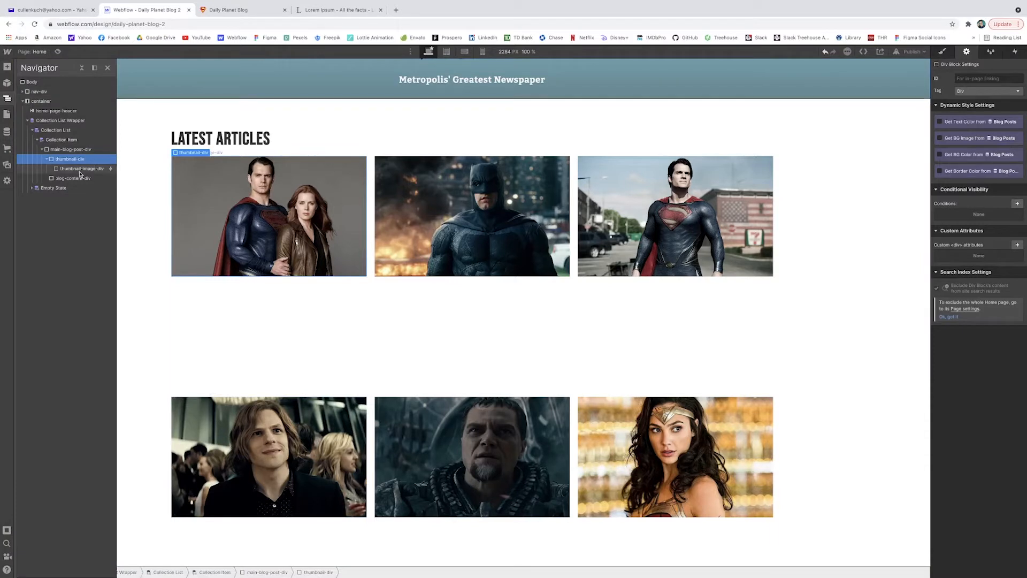
{"action": "key", "text": "a"}
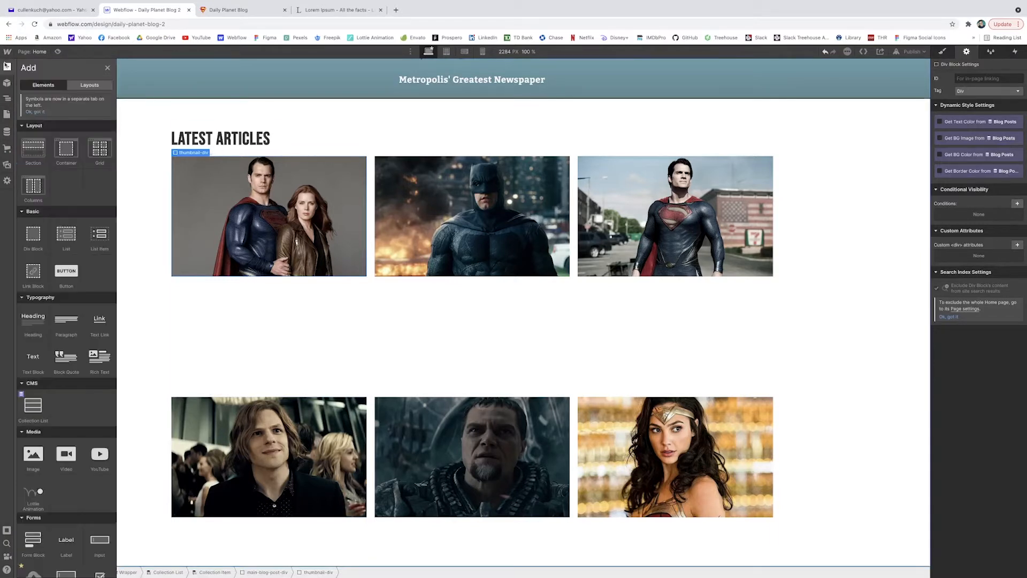
{"action": "left_click", "coordinate": [28, 236]}
{"action": "left_click", "coordinate": [942, 51]}
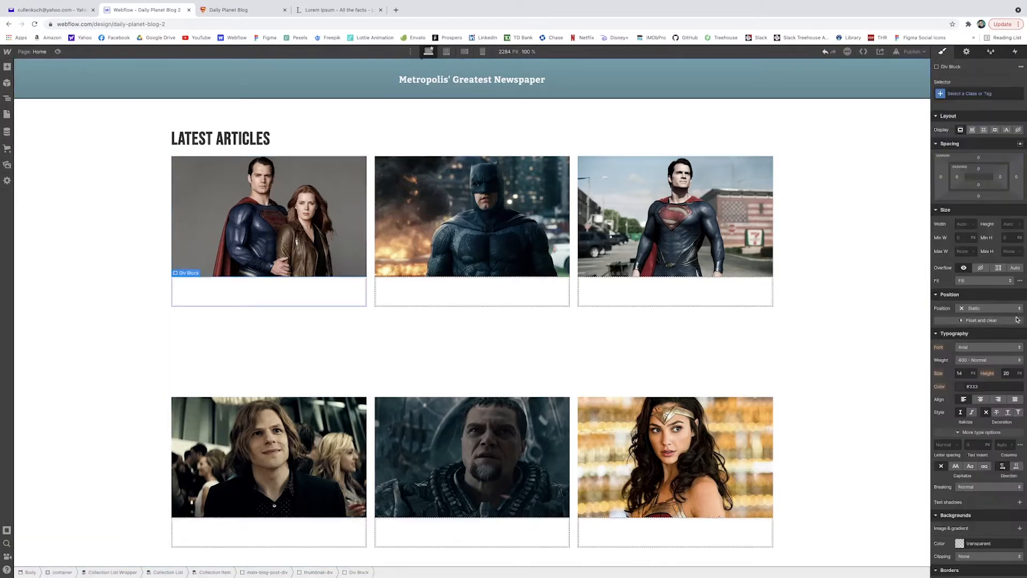
{"action": "left_click", "coordinate": [1010, 225]}
{"action": "type", "text": "100%"}
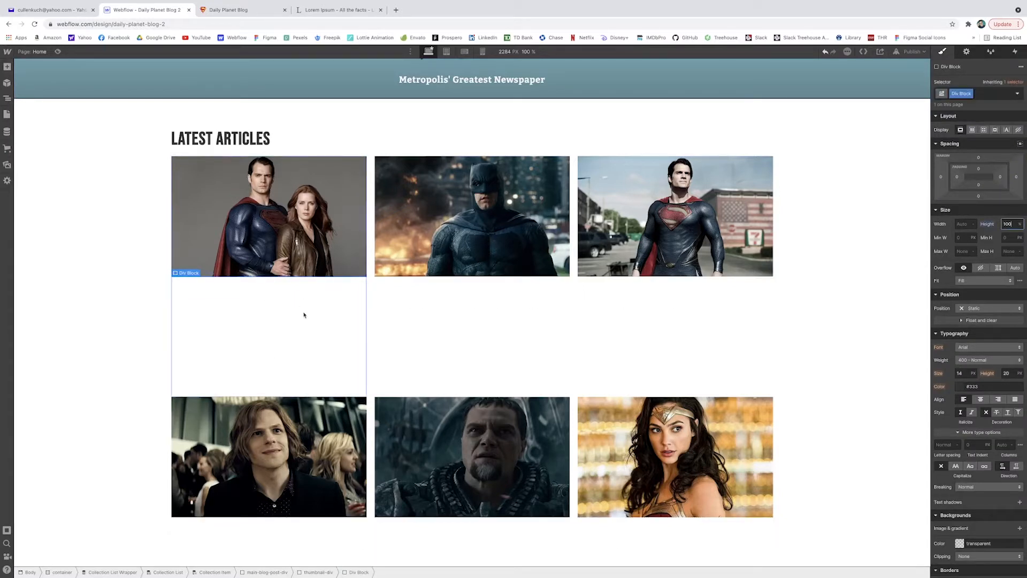
{"action": "left_click", "coordinate": [981, 309]}
{"action": "left_click", "coordinate": [986, 327]}
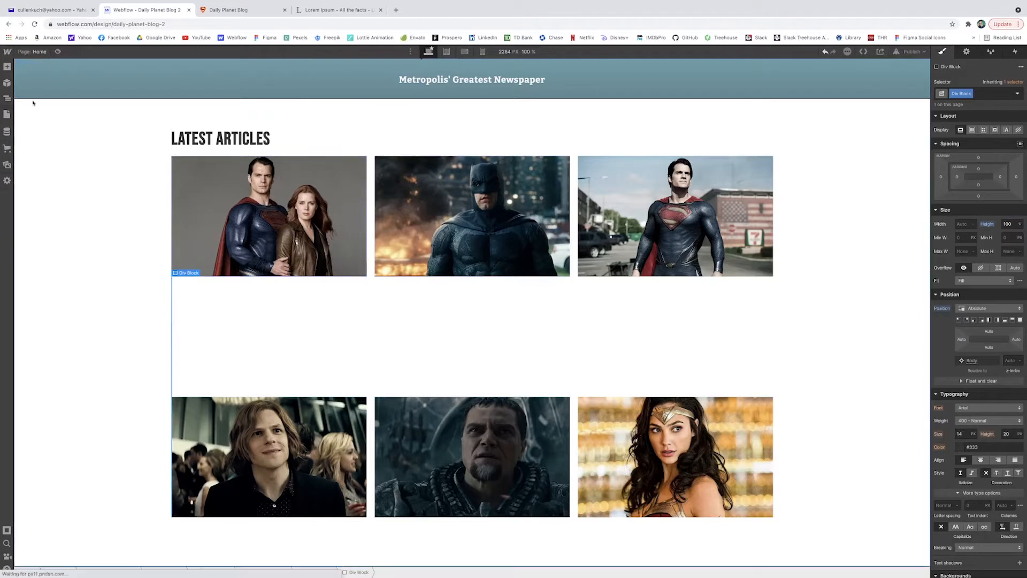
Step: Rename the new div block's class as thumbnail-image-overlay
{"action": "left_click", "coordinate": [7, 99]}
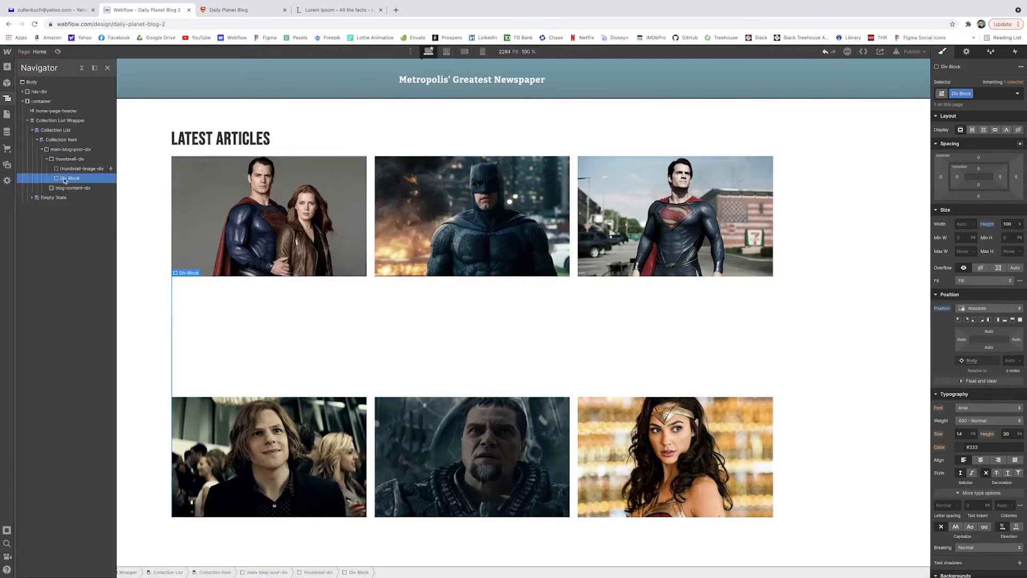
{"action": "double_click", "coordinate": [954, 94]}
{"action": "key", "text": "BackSpace"}
{"action": "type", "text": "thumbnail-image-overlay"}
{"action": "key", "text": "Return"}
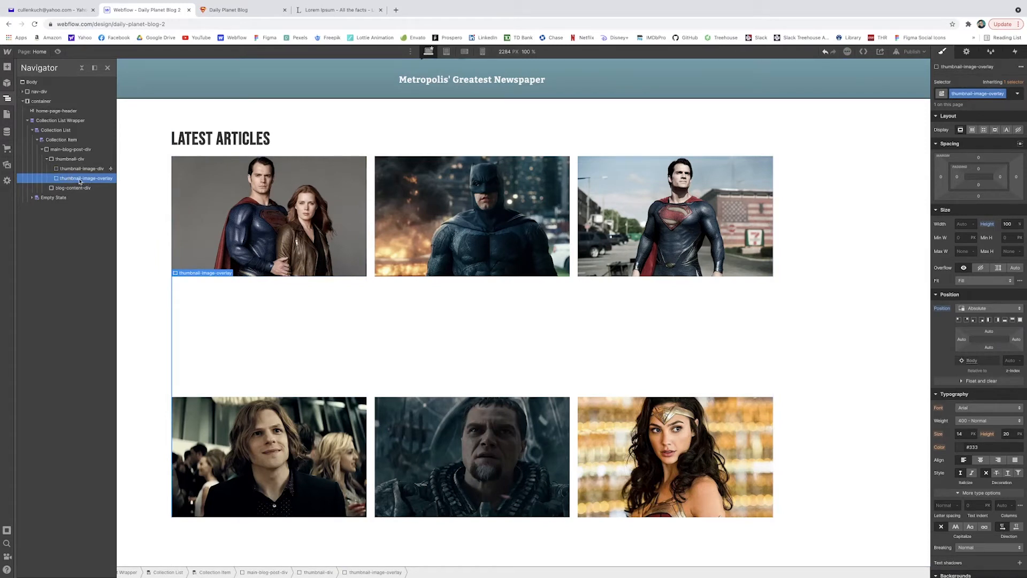
Step: Set the position of the parent thumbnail-div to Relative
{"action": "left_click", "coordinate": [69, 159]}
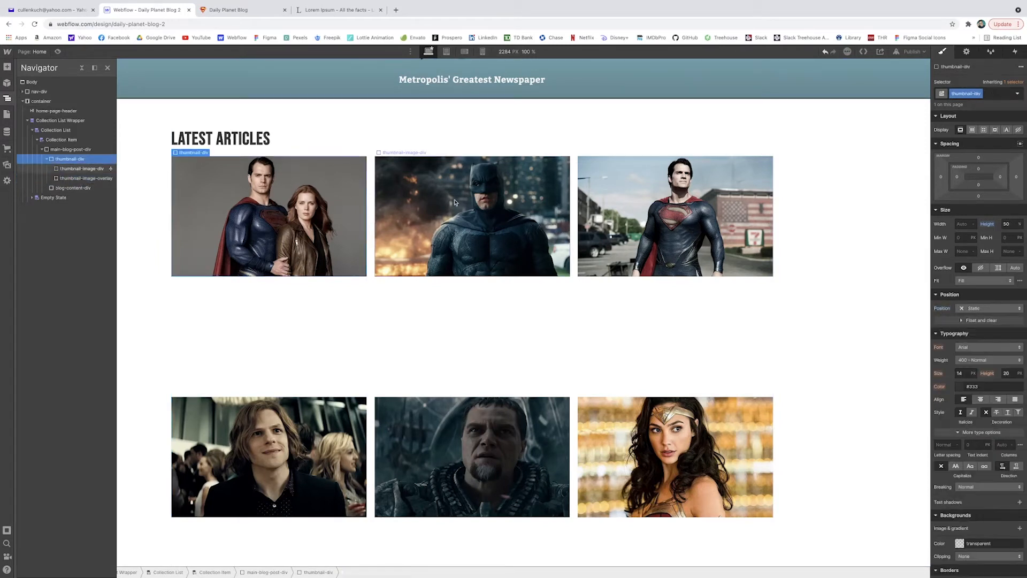
{"action": "left_click", "coordinate": [978, 309]}
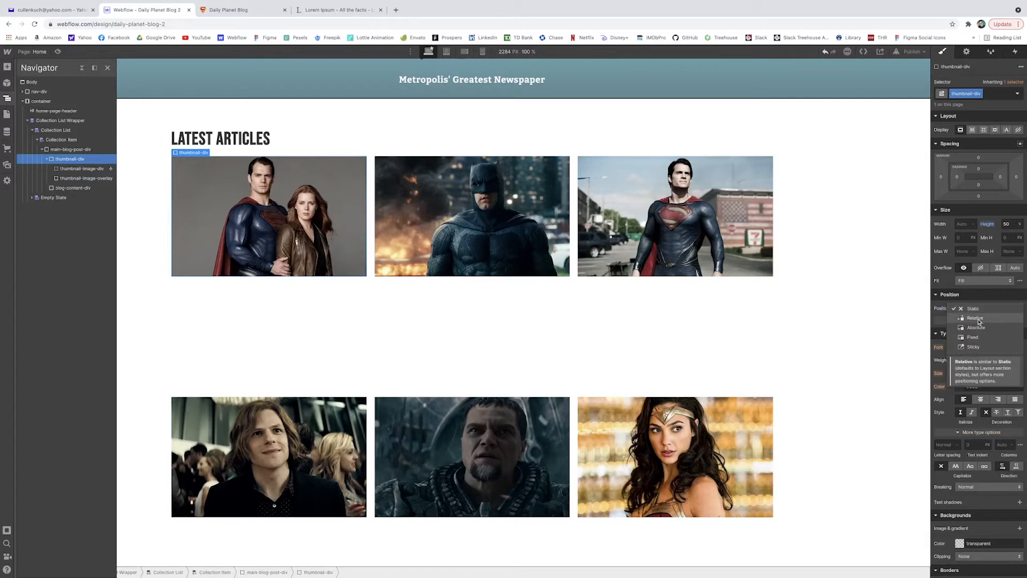
{"action": "left_click", "coordinate": [977, 318]}
Step: Set the width of thumbnail-image-overlay to 100% and anchor it at 0% on all four sides of thumbnail-div
{"action": "type", "text": "1"}
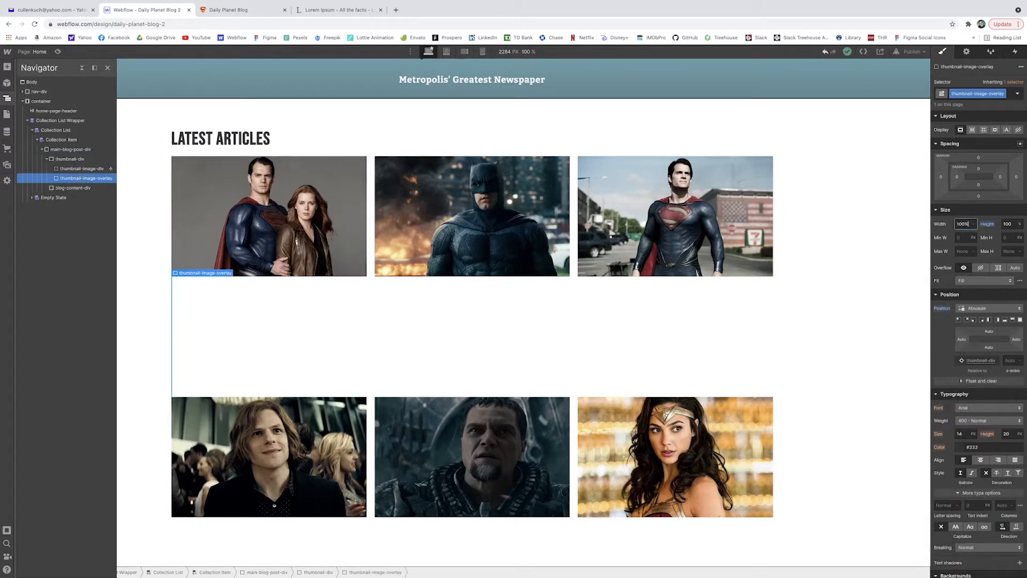
{"action": "type", "text": "00%"}
{"action": "key", "text": "Return"}
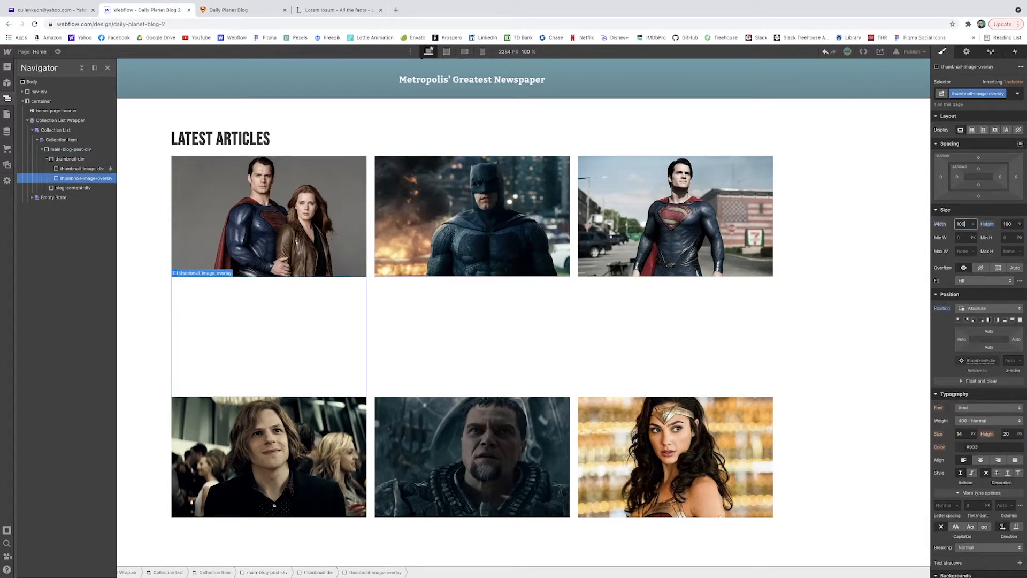
{"action": "left_click", "coordinate": [1019, 320]}
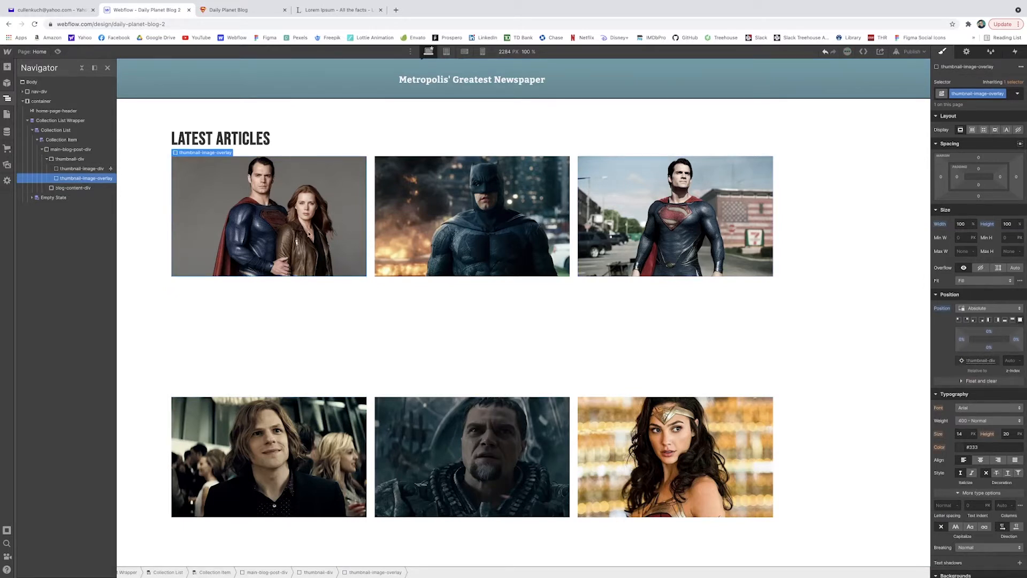
Step: Bind the background color of thumbnail-image-overlay to the Color field of Blog Posts
{"action": "scroll", "coordinate": [1002, 274], "scroll_direction": "down", "scroll_amount": 5}
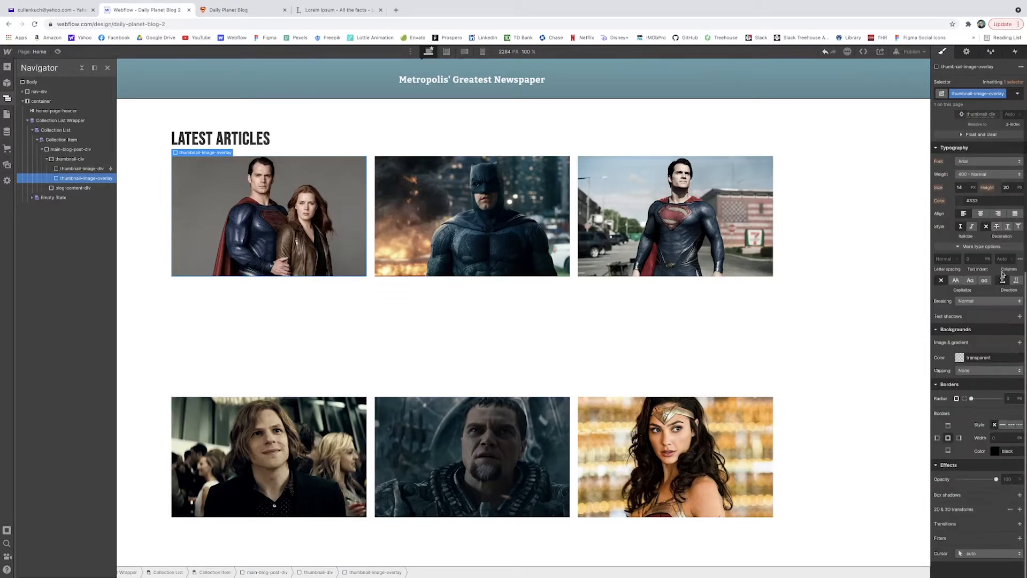
{"action": "left_click", "coordinate": [966, 51]}
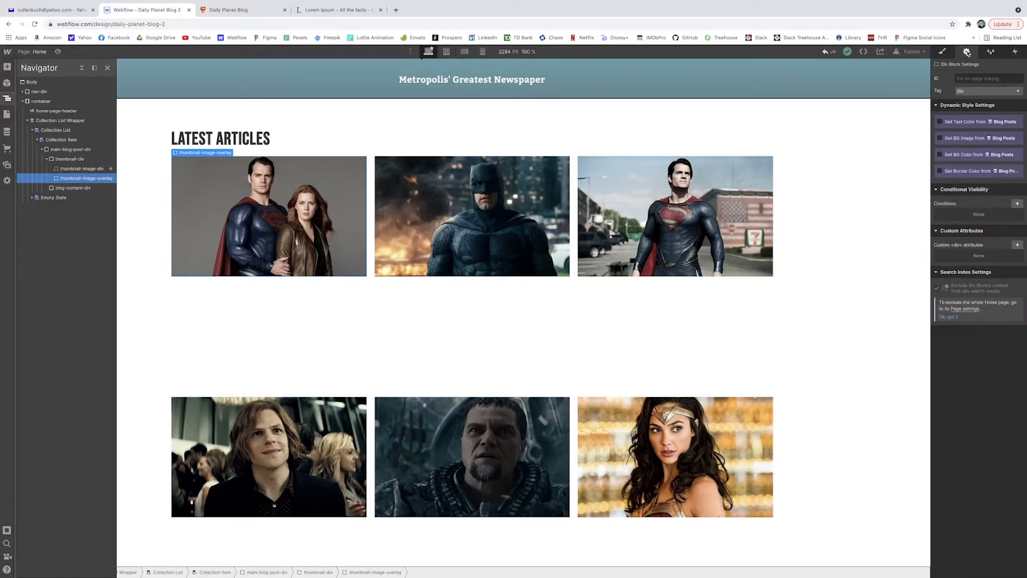
{"action": "left_click", "coordinate": [949, 155]}
{"action": "left_click", "coordinate": [950, 164]}
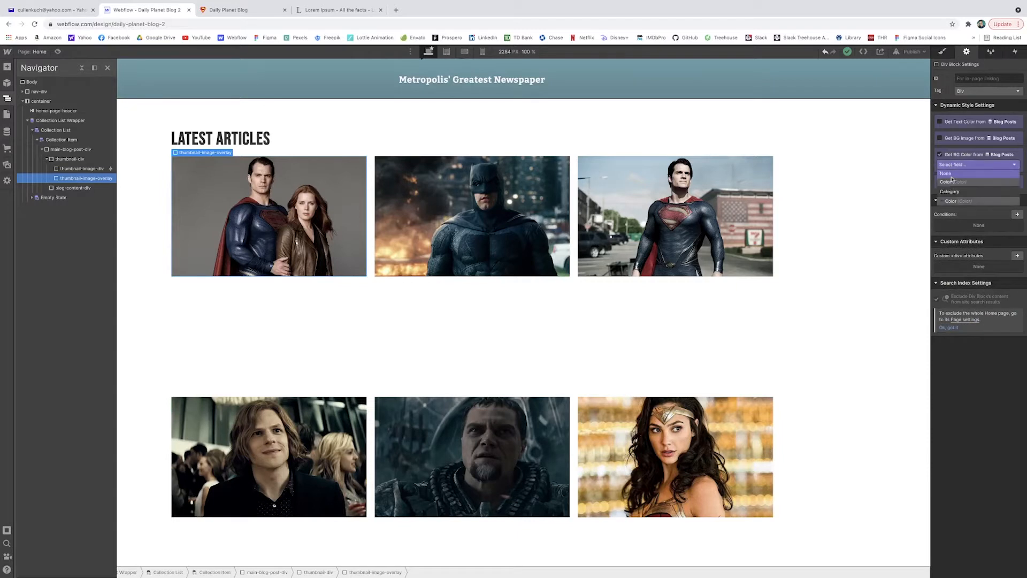
{"action": "left_click", "coordinate": [952, 182]}
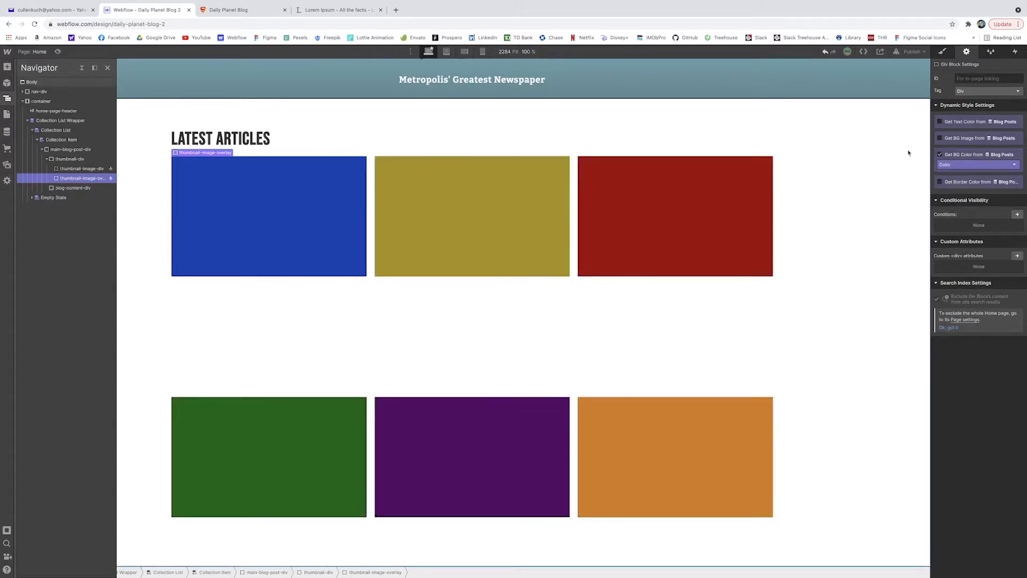
Step: Set the opacity of thumbnail-image-overlay to 25%
{"action": "left_click", "coordinate": [942, 52]}
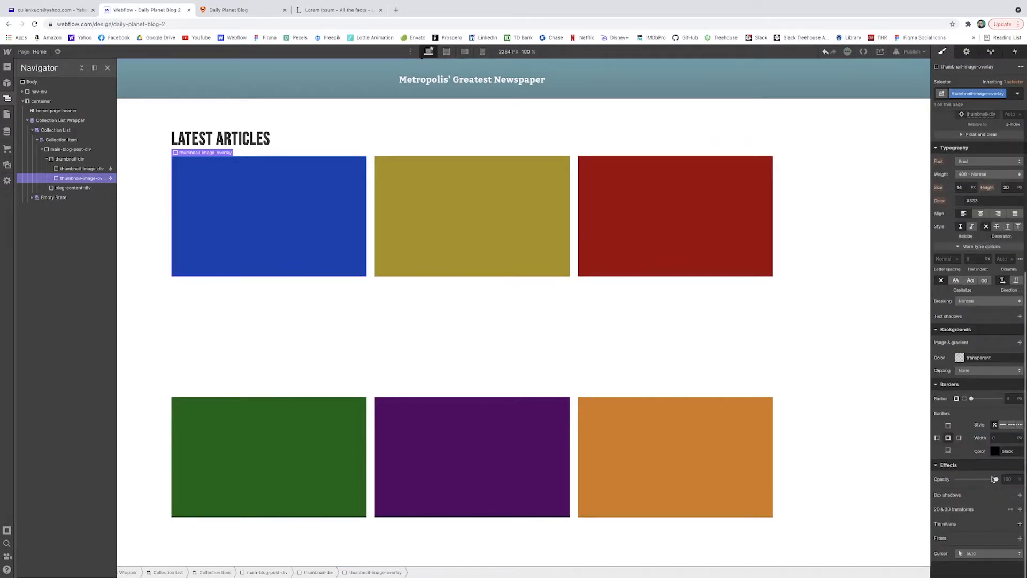
{"action": "left_click_drag", "start_coordinate": [993, 479], "coordinate": [969, 480]}
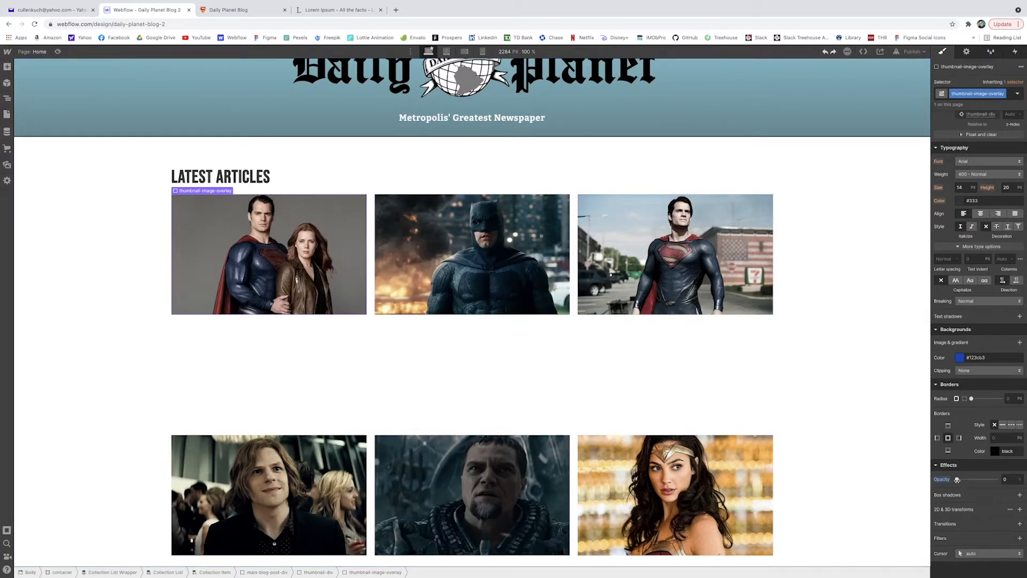
{"action": "left_click_drag", "start_coordinate": [957, 479], "coordinate": [967, 480]}
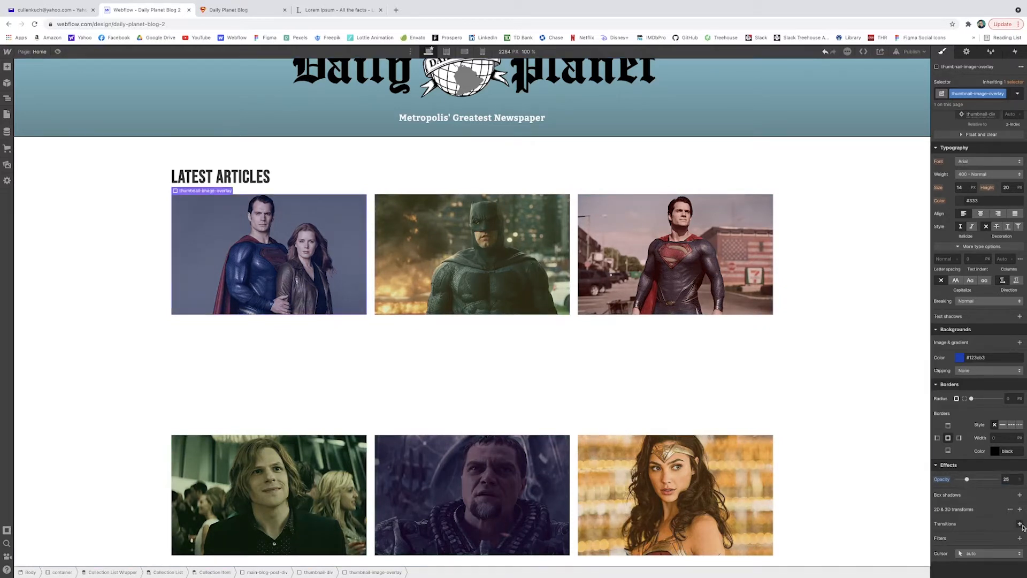
Step: Add a 200 ms Opacity transition with ease to thumbnail-image-overlay and set its Hover state opacity to 0%
{"action": "left_click", "coordinate": [1019, 524]}
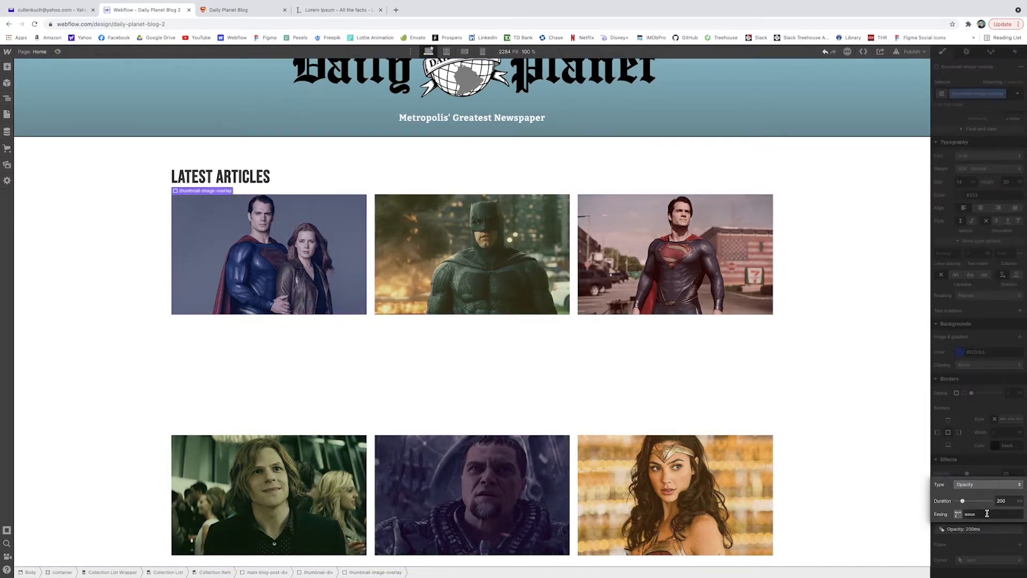
{"action": "left_click", "coordinate": [994, 539]}
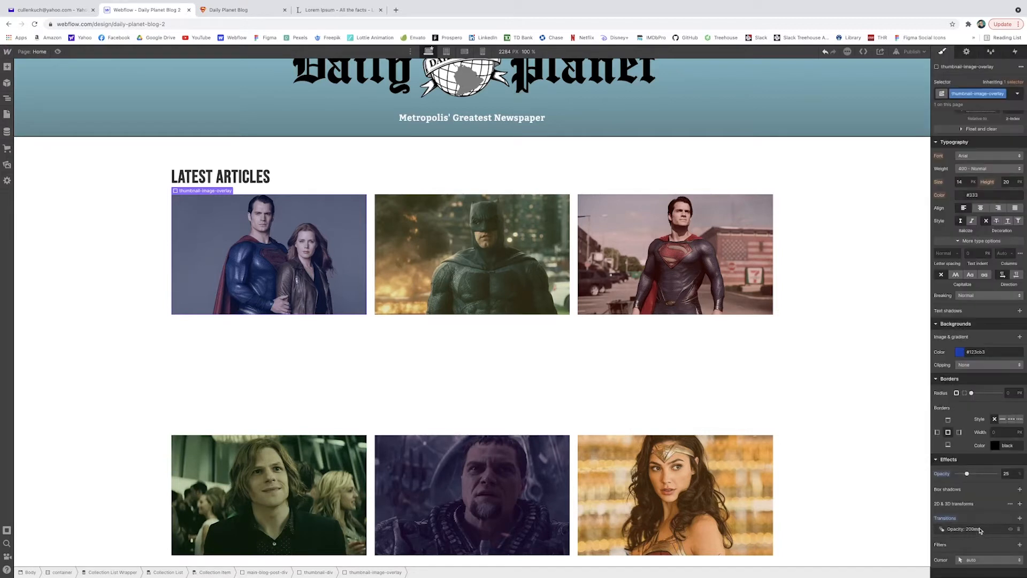
{"action": "left_click", "coordinate": [1017, 94]}
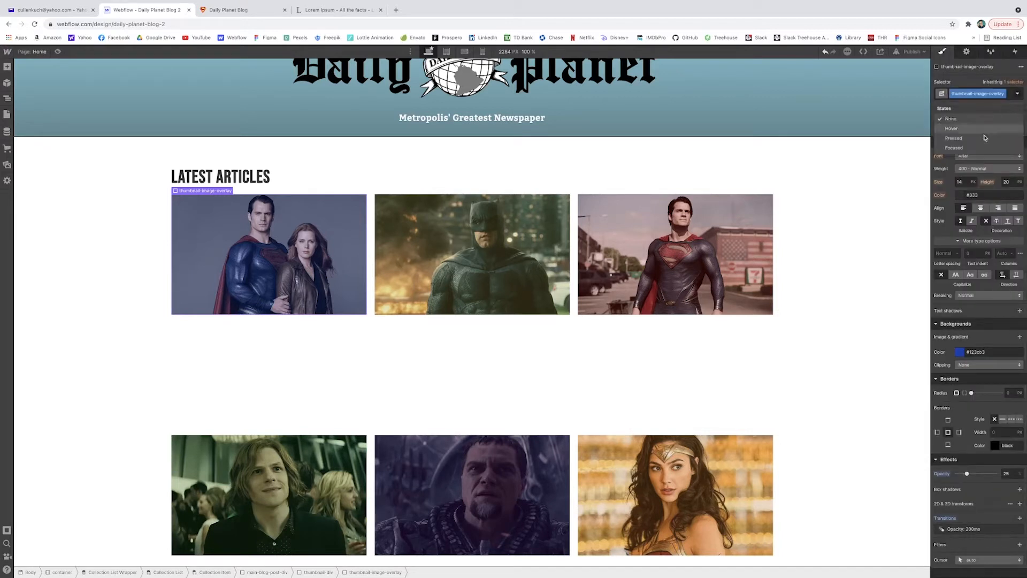
{"action": "left_click", "coordinate": [982, 130]}
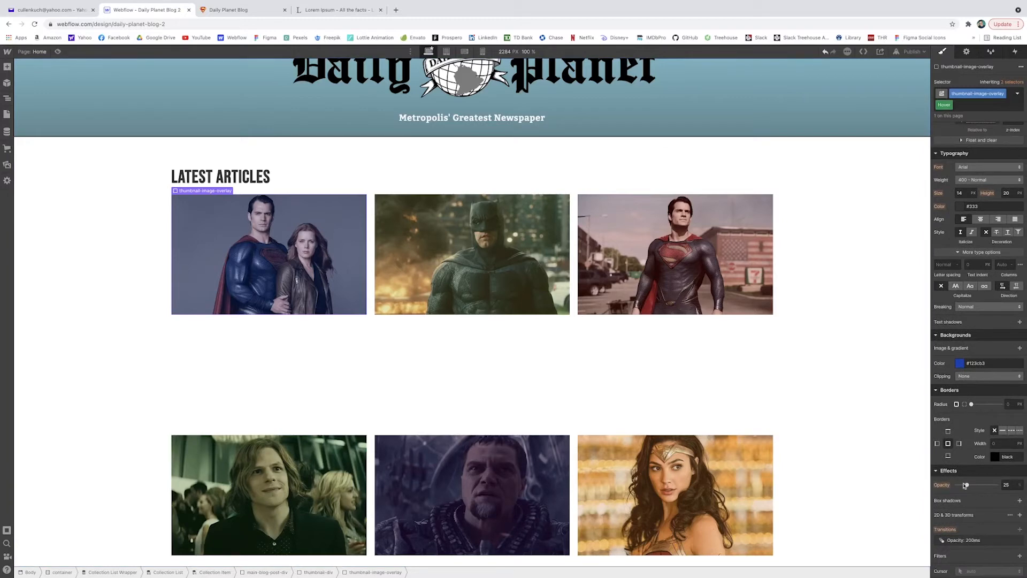
{"action": "left_click_drag", "start_coordinate": [965, 485], "coordinate": [945, 485]}
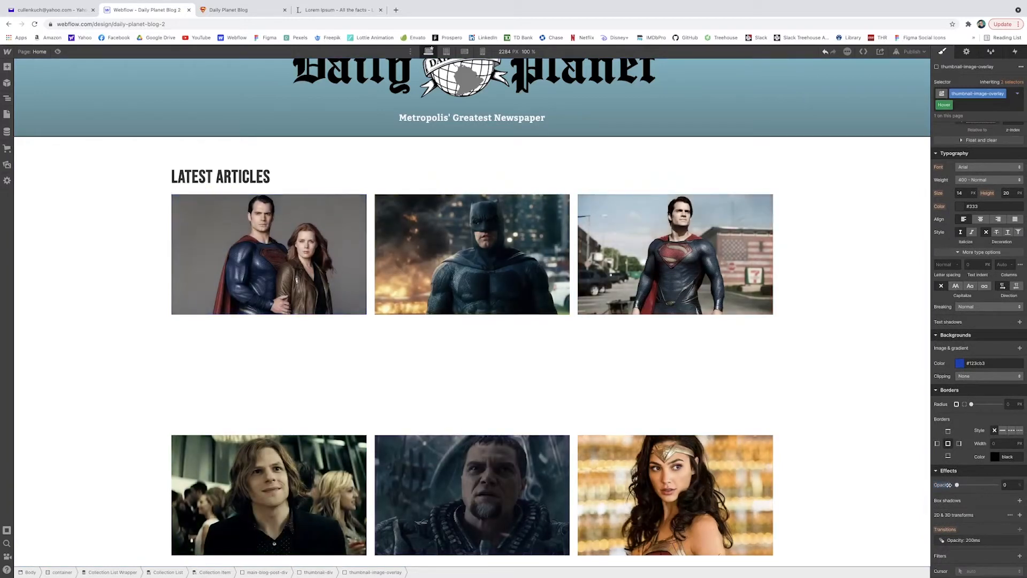
{"action": "left_click", "coordinate": [865, 354]}
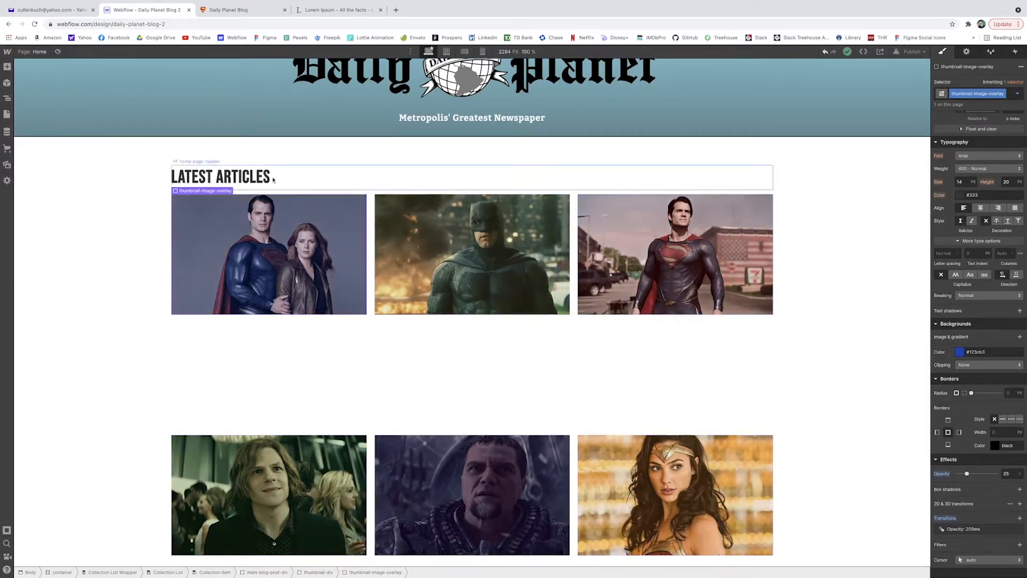
Step: Add an H2 heading inside blog-content-div and bind its text to the Name field of Blog Posts
{"action": "left_click", "coordinate": [280, 355]}
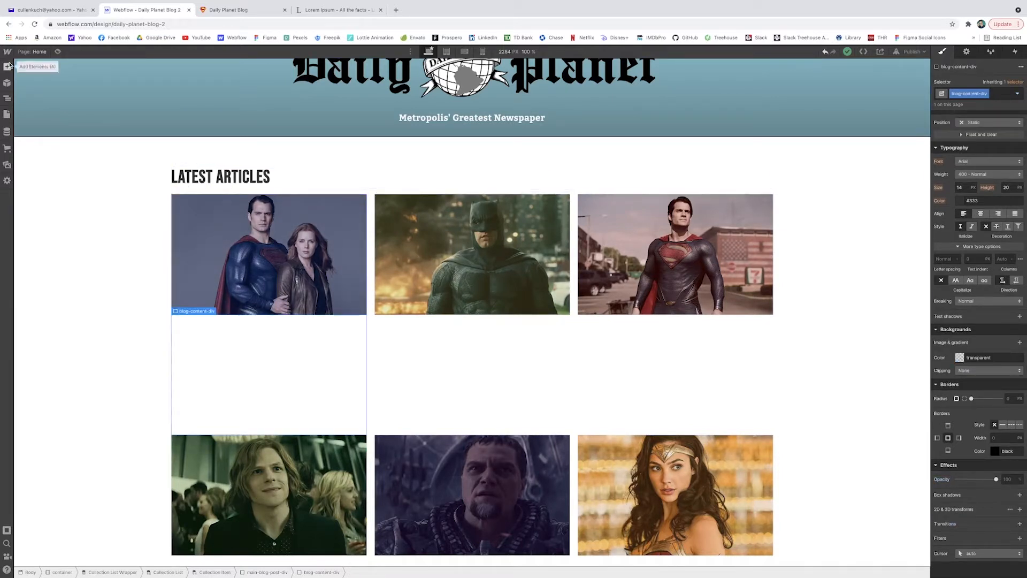
{"action": "left_click", "coordinate": [8, 66]}
{"action": "left_click", "coordinate": [33, 356]}
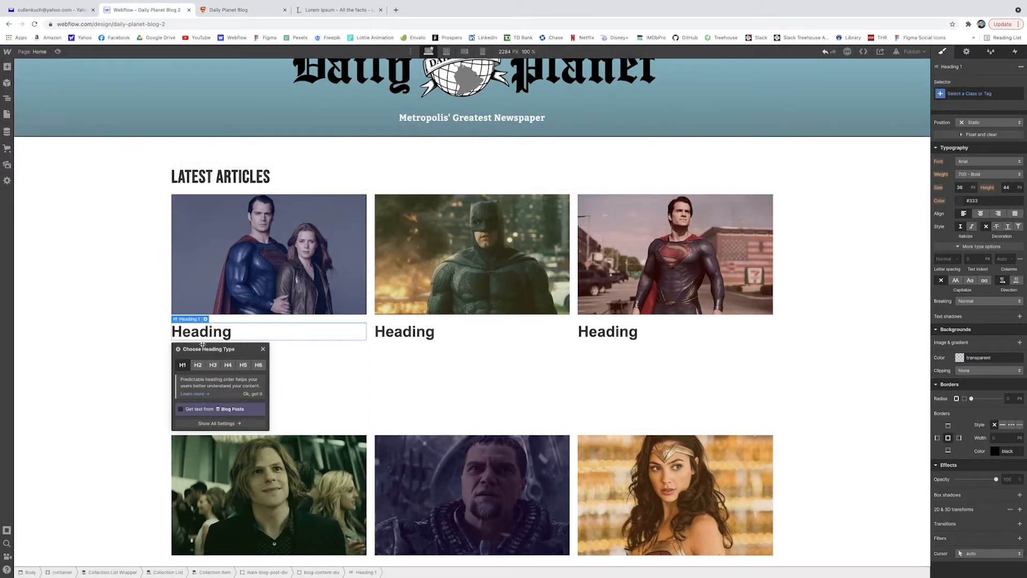
{"action": "left_click", "coordinate": [197, 364]}
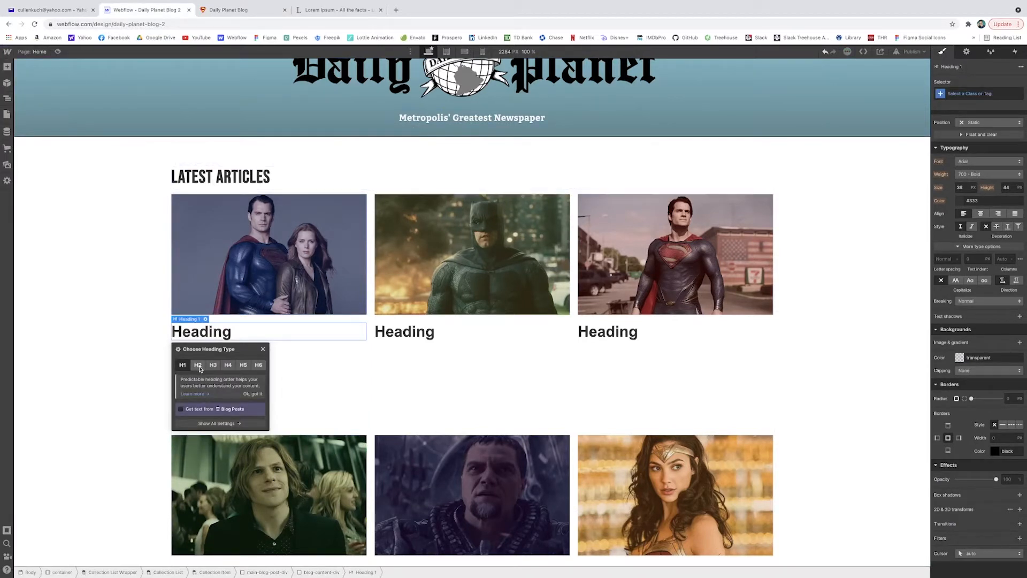
{"action": "left_click", "coordinate": [189, 409]}
{"action": "left_click", "coordinate": [195, 416]}
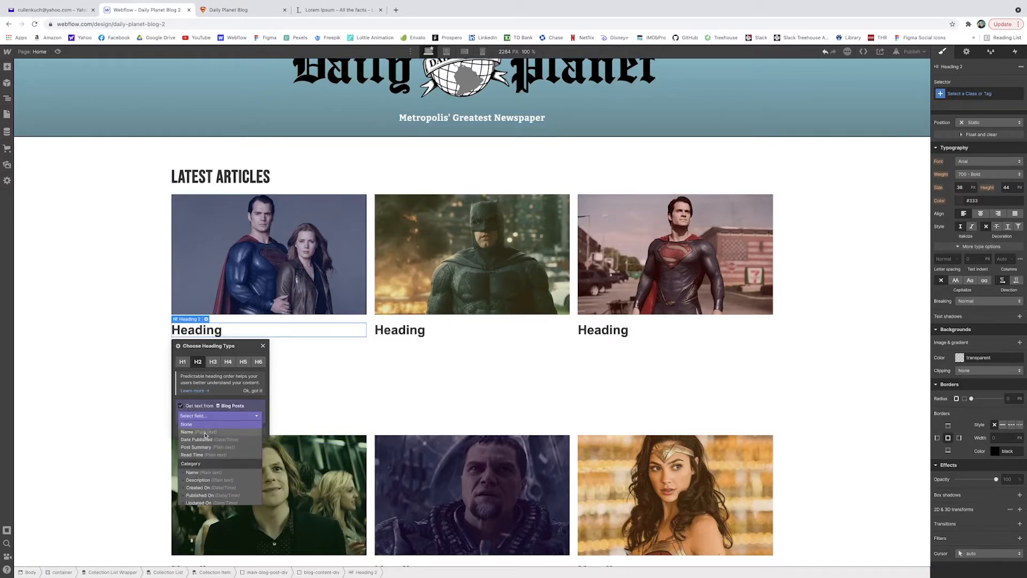
{"action": "left_click", "coordinate": [205, 432]}
{"action": "key", "text": "Escape"}
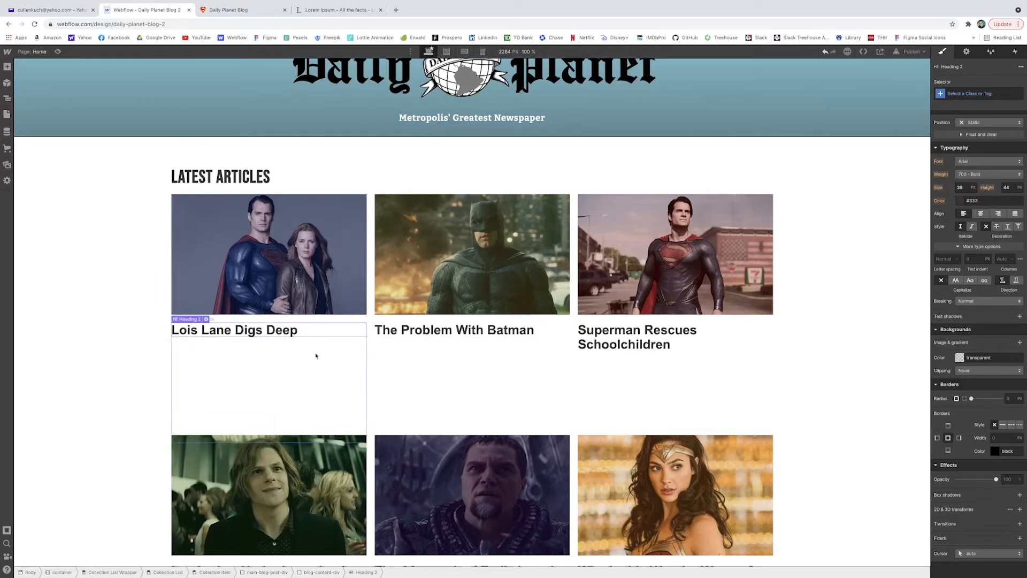
Step: Set the post heading's font to Bebas Neue and its letter spacing to 1 px
{"action": "scroll", "coordinate": [998, 361], "scroll_direction": "up", "scroll_amount": 4}
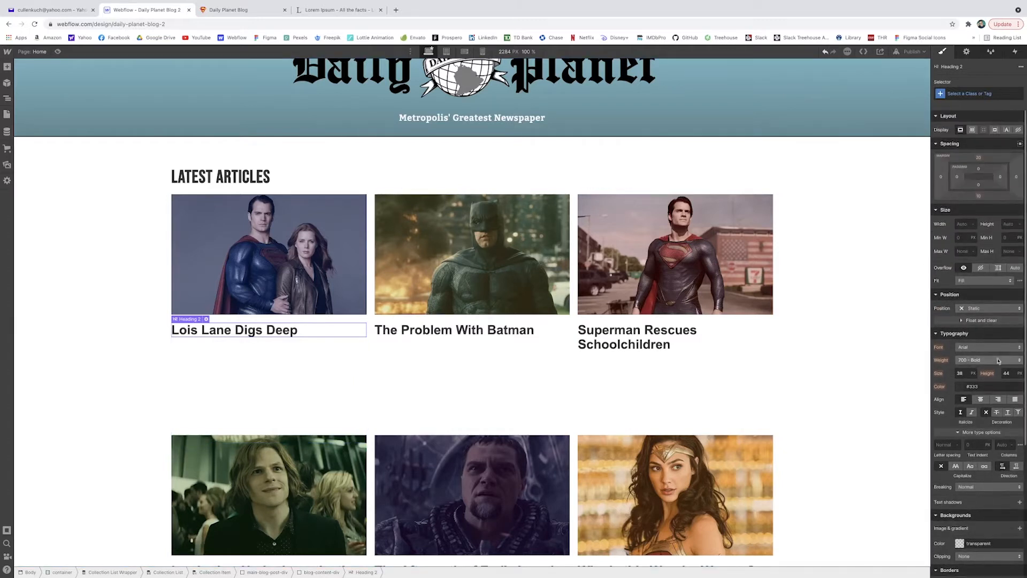
{"action": "left_click", "coordinate": [991, 348]}
{"action": "left_click", "coordinate": [978, 322]}
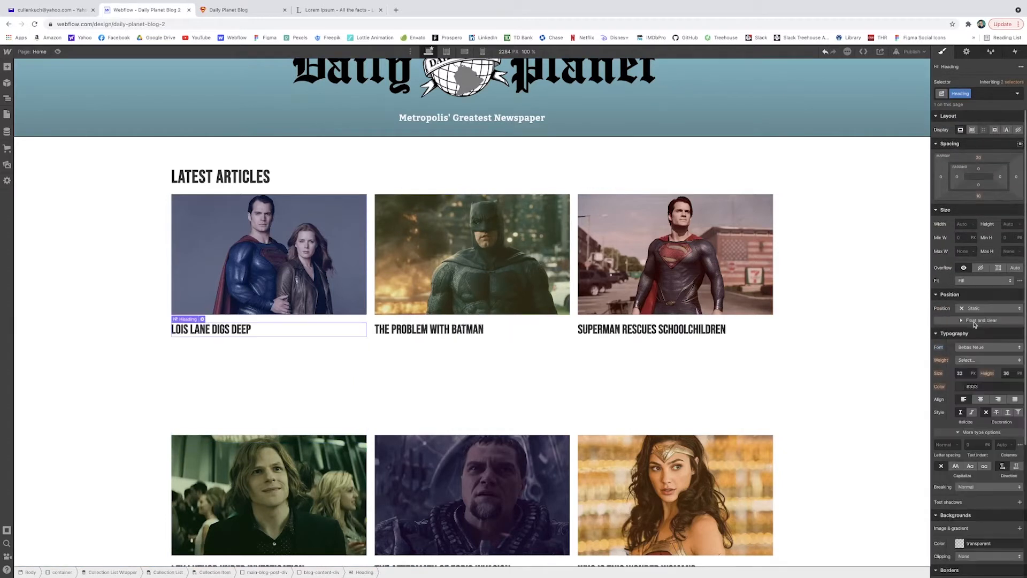
{"action": "left_click", "coordinate": [944, 444]}
{"action": "type", "text": "1"}
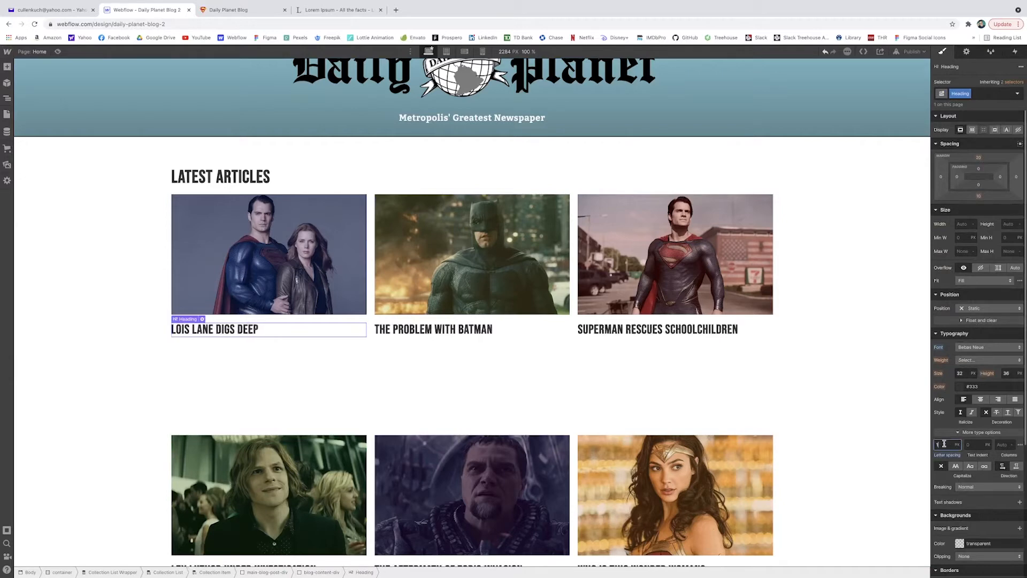
Step: Review the post cards on the finished Daily Planet site and add a div block below the heading in blog-content-div
{"action": "left_click", "coordinate": [242, 12]}
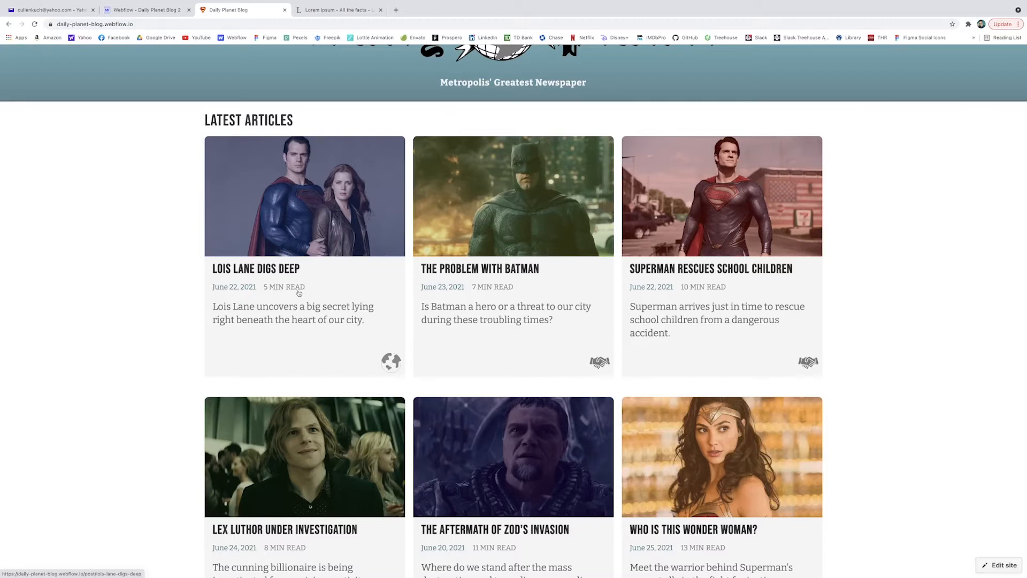
{"action": "left_click", "coordinate": [132, 11]}
{"action": "left_click_drag", "start_coordinate": [34, 236], "coordinate": [166, 312]}
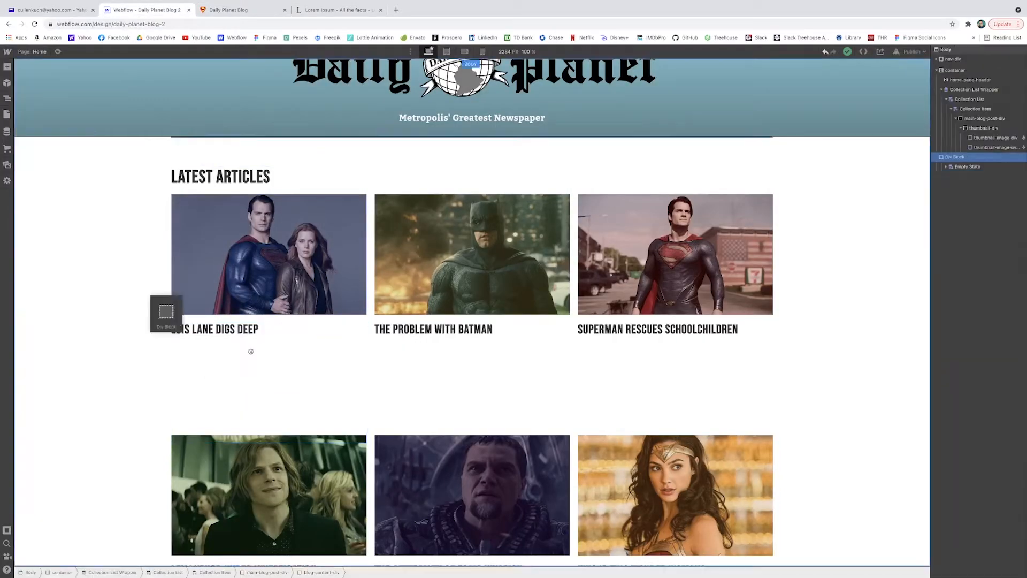
{"action": "left_click_drag", "start_coordinate": [250, 351], "coordinate": [276, 347]}
Step: Add a text block below the new div block and bind its text to the Date Published field of Blog Posts
{"action": "left_click", "coordinate": [8, 70]}
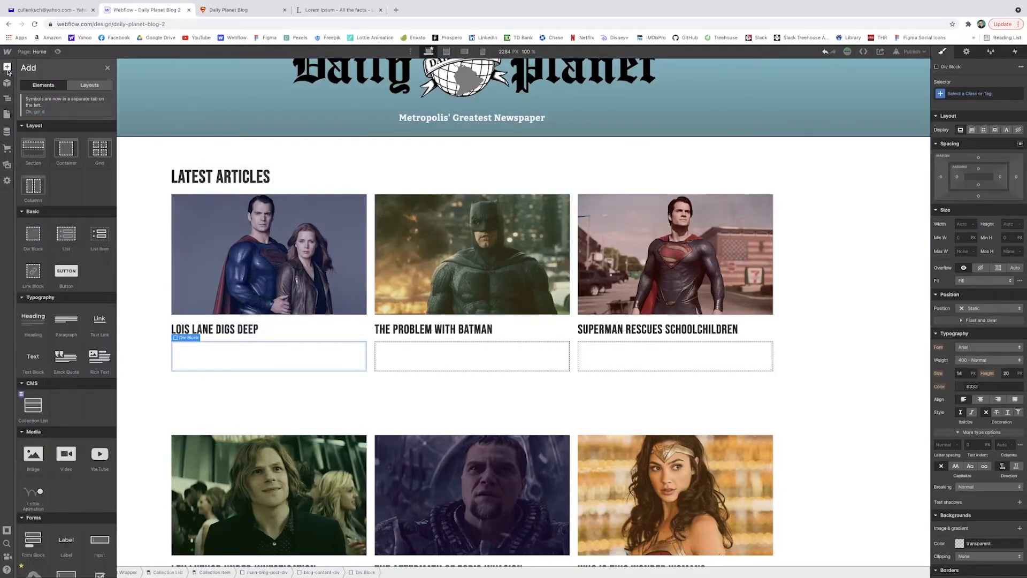
{"action": "left_click_drag", "start_coordinate": [33, 357], "coordinate": [251, 374]}
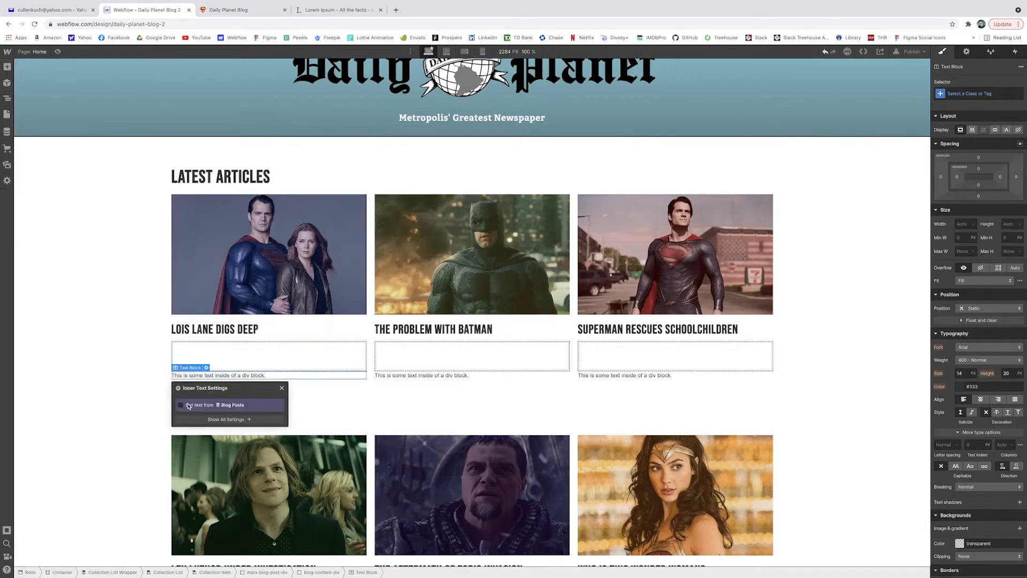
{"action": "left_click", "coordinate": [189, 406]}
{"action": "left_click", "coordinate": [214, 415]}
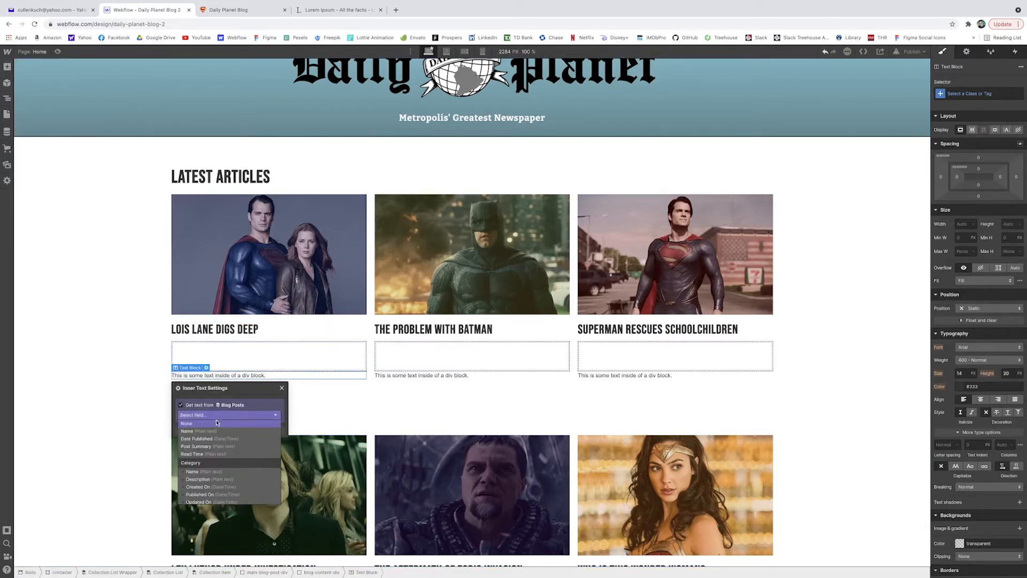
{"action": "left_click", "coordinate": [200, 438]}
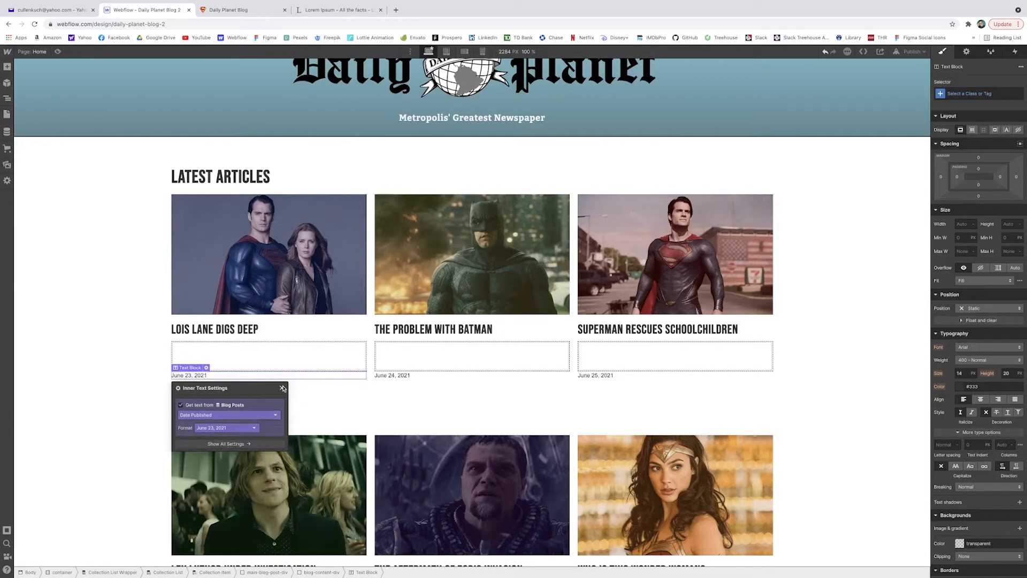
{"action": "left_click", "coordinate": [283, 388]}
Step: Nest the date text block inside the empty div block under the post heading
{"action": "key", "text": "z"}
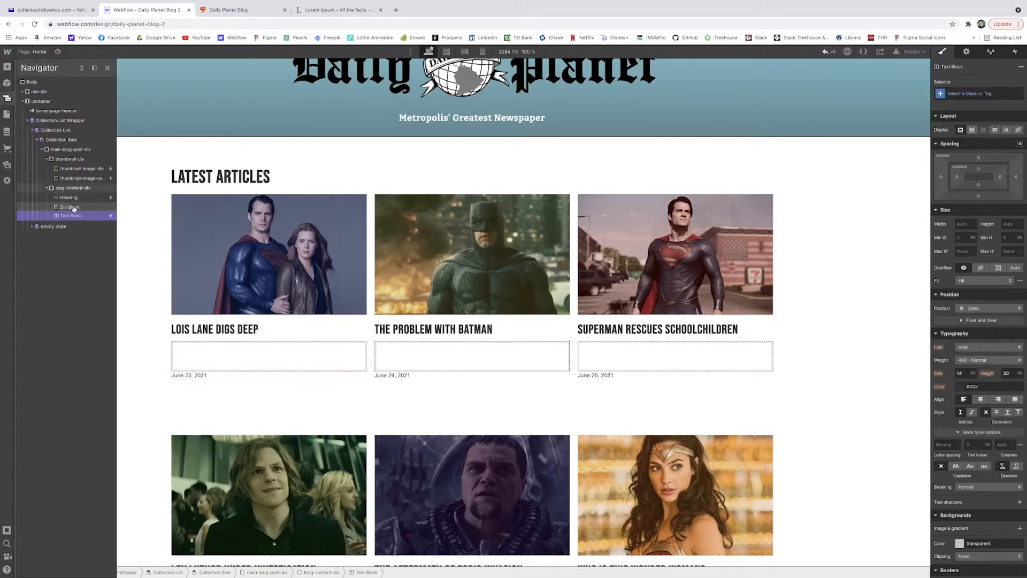
{"action": "left_click_drag", "start_coordinate": [74, 208], "coordinate": [74, 210]}
{"action": "key", "text": "z"}
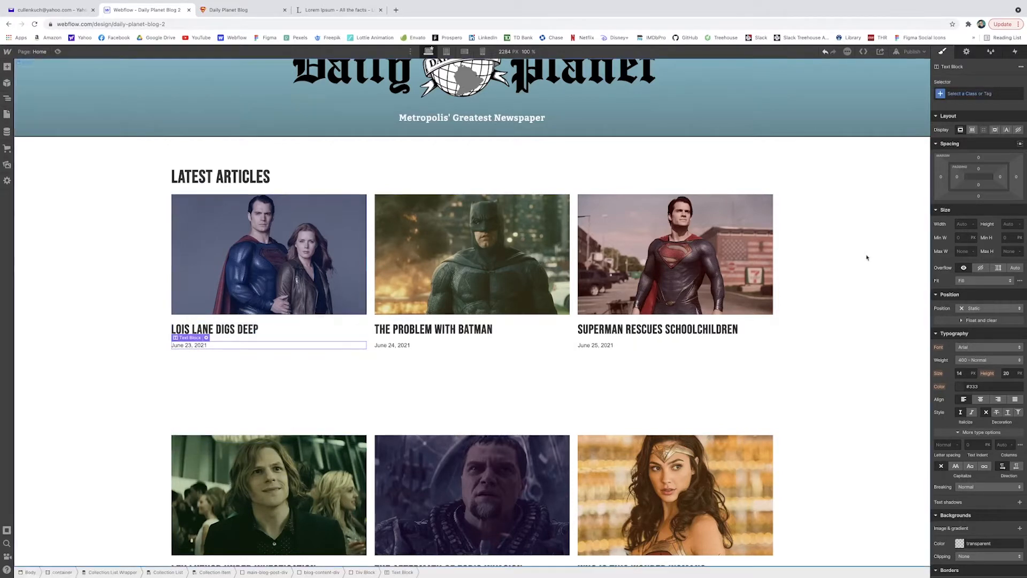
Step: Style the date text in Bitter at 18 px with a 1.4 line height and a lighter gray color
{"action": "left_click", "coordinate": [983, 348]}
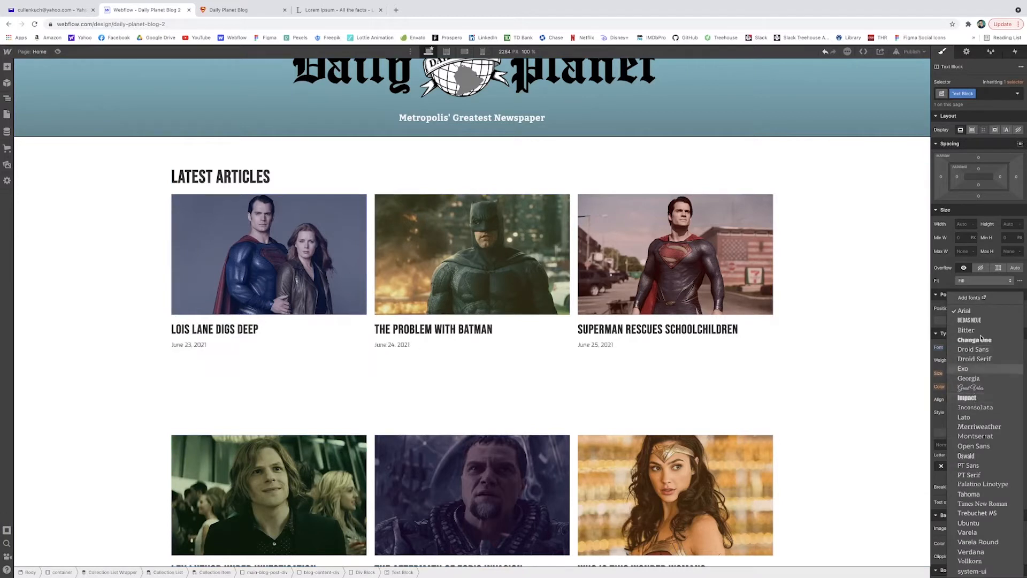
{"action": "left_click", "coordinate": [979, 330]}
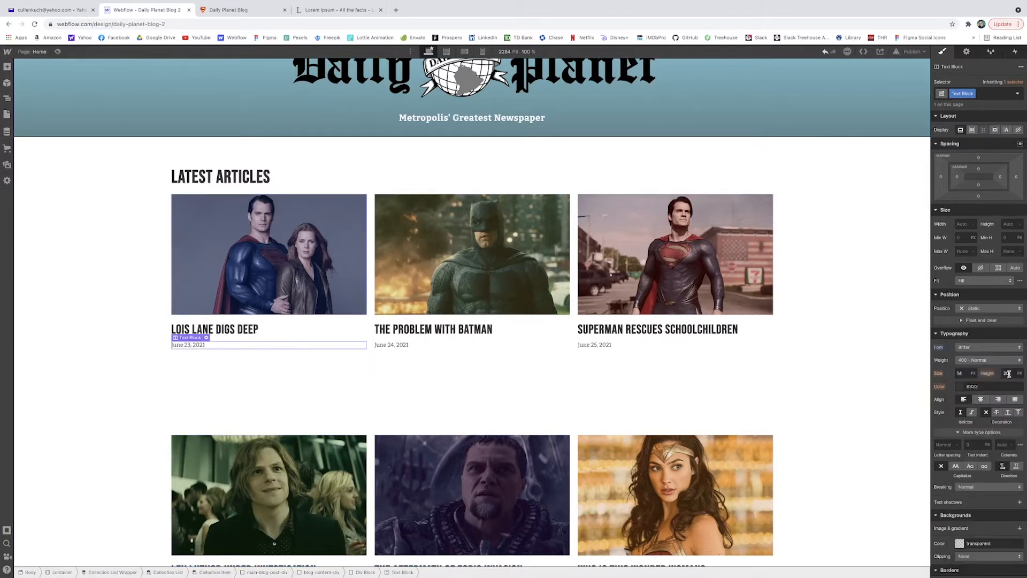
{"action": "left_click", "coordinate": [1009, 373]}
{"action": "type", "text": "1.4"}
{"action": "left_click", "coordinate": [961, 374]}
{"action": "type", "text": "18"}
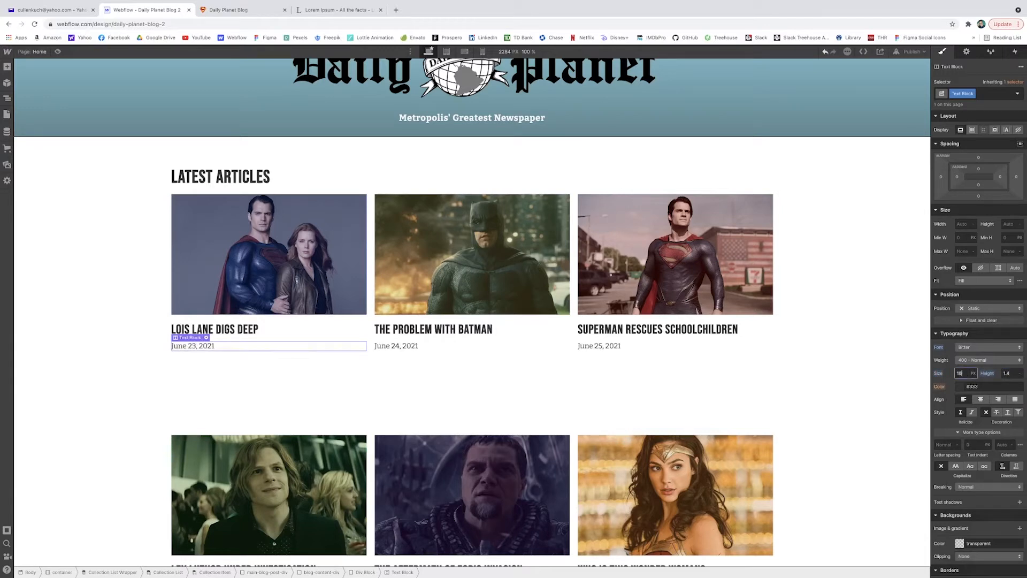
{"action": "left_click", "coordinate": [958, 386]}
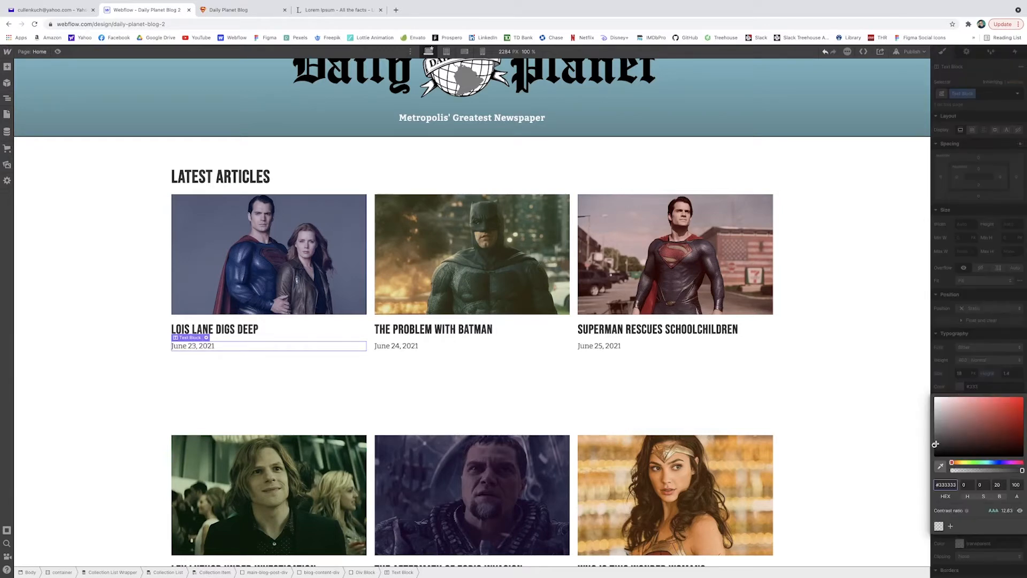
{"action": "left_click_drag", "start_coordinate": [935, 444], "coordinate": [932, 432]}
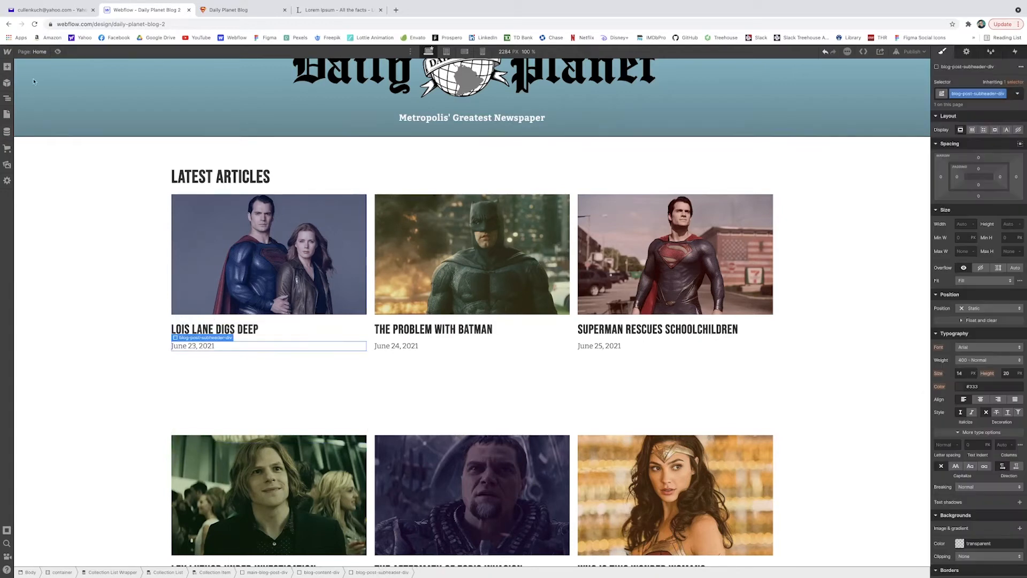
Step: Add a div block named read-time-div inside blog-post-subheader-div, below the published date
{"action": "left_click", "coordinate": [7, 67]}
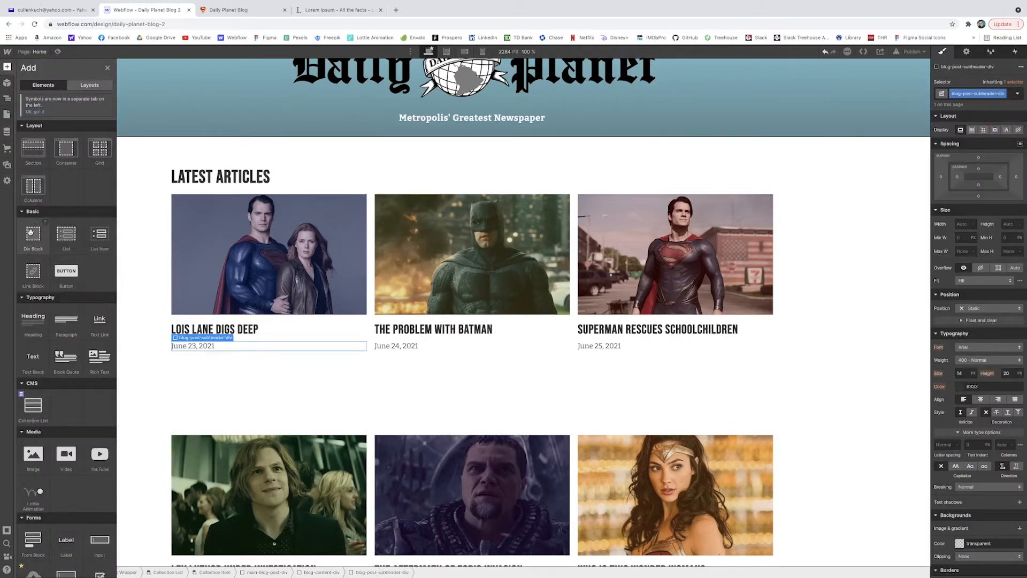
{"action": "left_click", "coordinate": [31, 232]}
{"action": "left_click", "coordinate": [7, 98]}
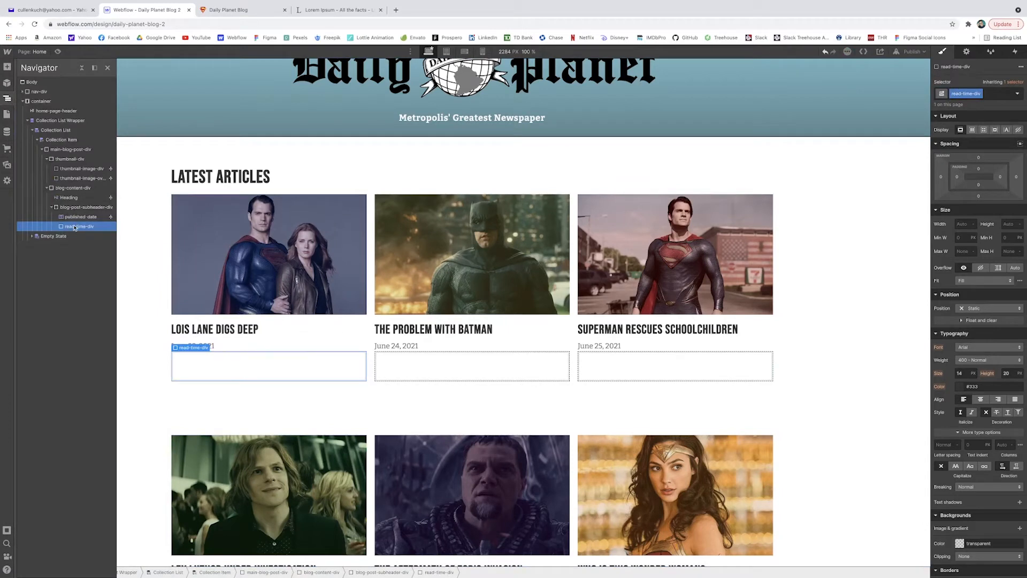
Step: Add a text block inside read-time-div and bind its text to the Read Time field of Blog Posts
{"action": "left_click", "coordinate": [7, 67]}
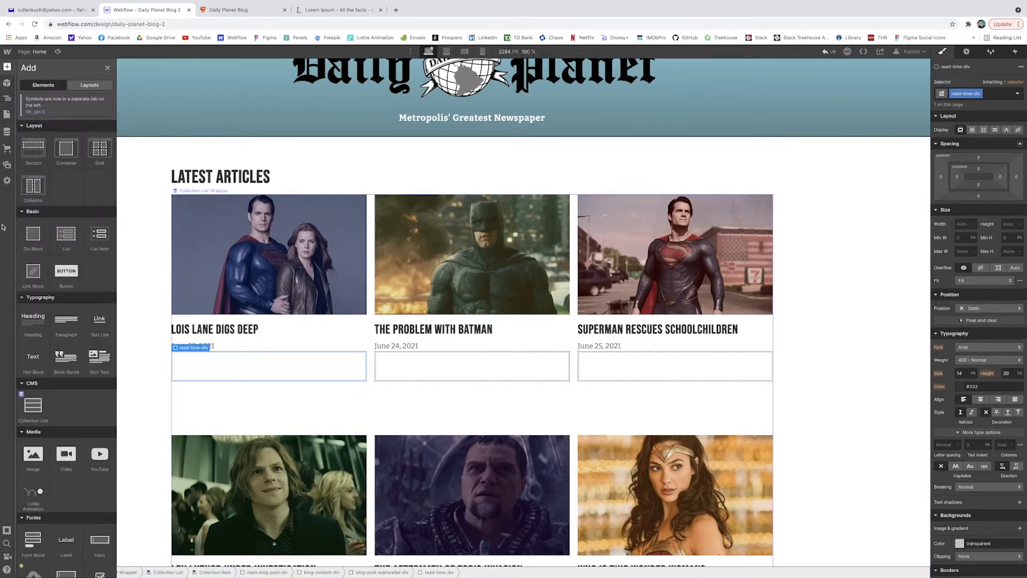
{"action": "left_click_drag", "start_coordinate": [34, 359], "coordinate": [209, 369]}
{"action": "left_click", "coordinate": [207, 384]}
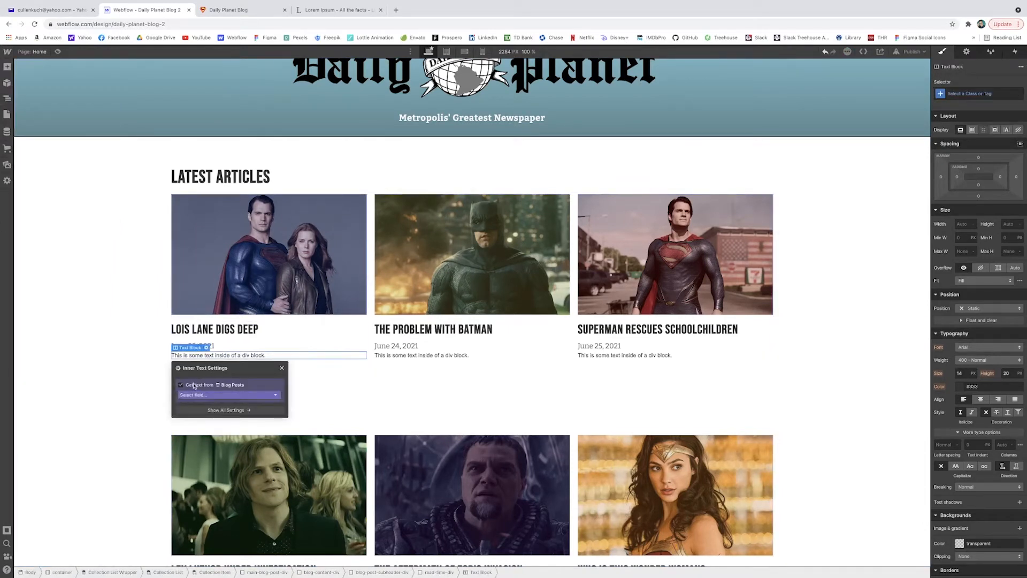
{"action": "left_click", "coordinate": [209, 395]}
{"action": "left_click", "coordinate": [198, 437]}
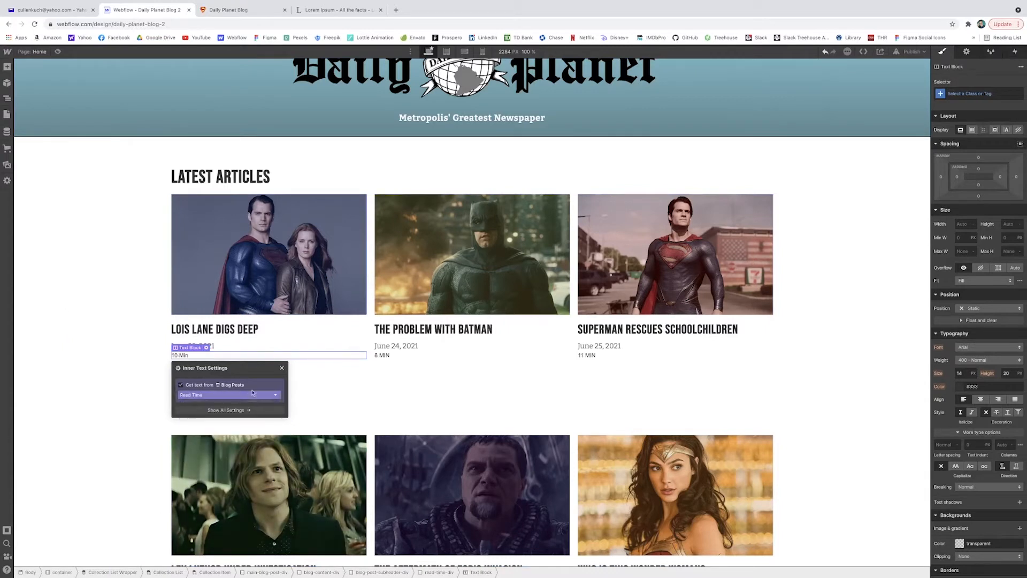
{"action": "left_click", "coordinate": [282, 368]}
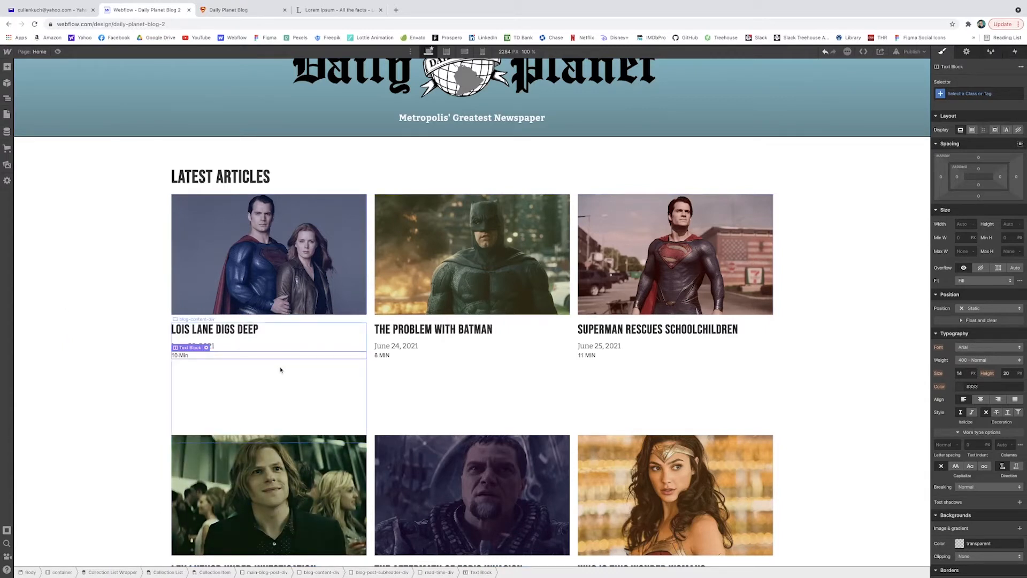
Step: Style the read time text in Bitter at 15 px with a 1.4 line height and all caps
{"action": "left_click", "coordinate": [984, 347]}
{"action": "left_click", "coordinate": [982, 332]}
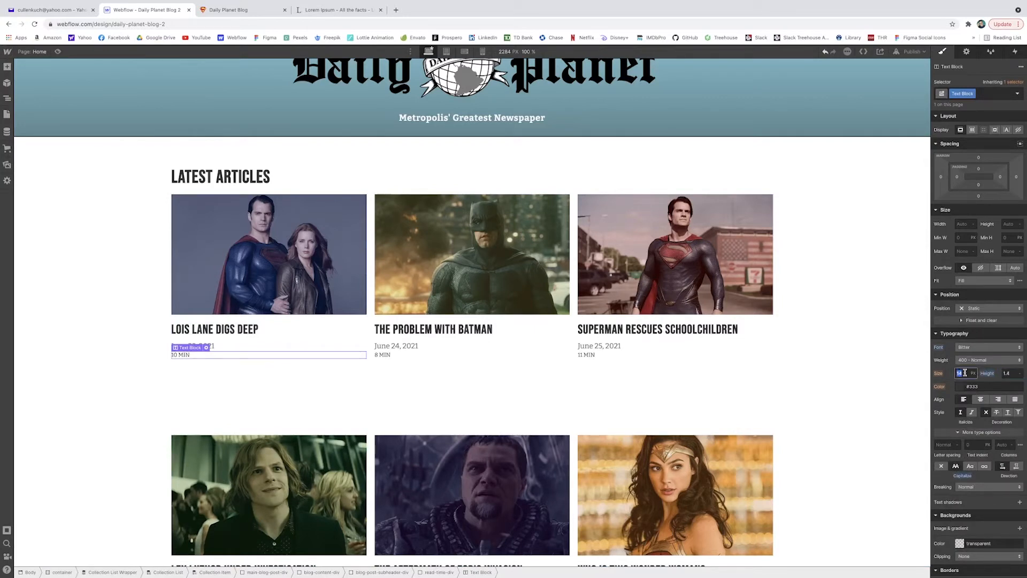
{"action": "key", "text": "Up"}
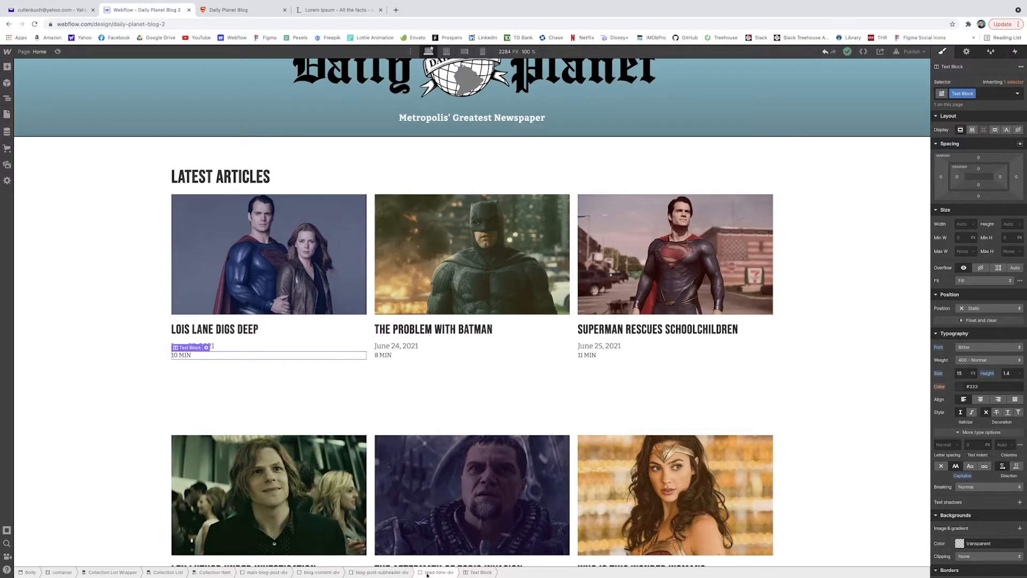
Step: Add a second text block inside read-time-div, without CMS binding, and set its text to READ
{"action": "left_click", "coordinate": [435, 572]}
{"action": "left_click", "coordinate": [7, 66]}
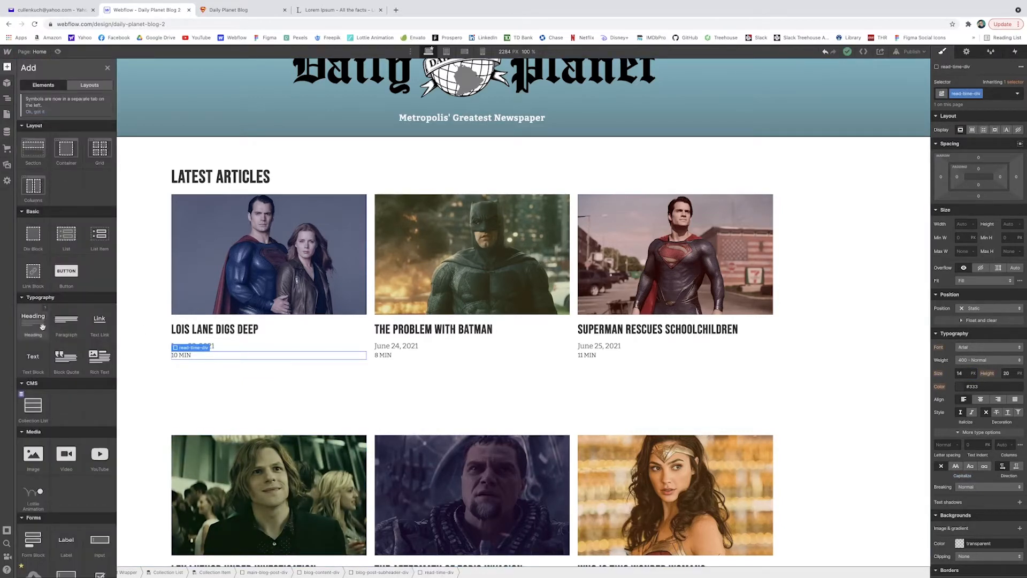
{"action": "left_click_drag", "start_coordinate": [36, 366], "coordinate": [229, 357]}
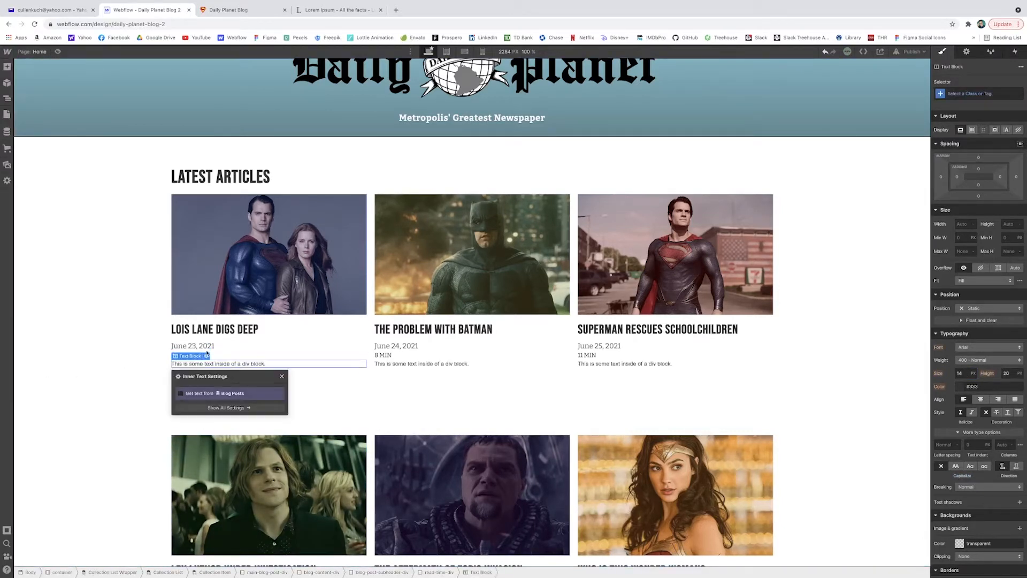
{"action": "left_click", "coordinate": [282, 377]}
{"action": "double_click", "coordinate": [210, 363]}
{"action": "type", "text": "READ"}
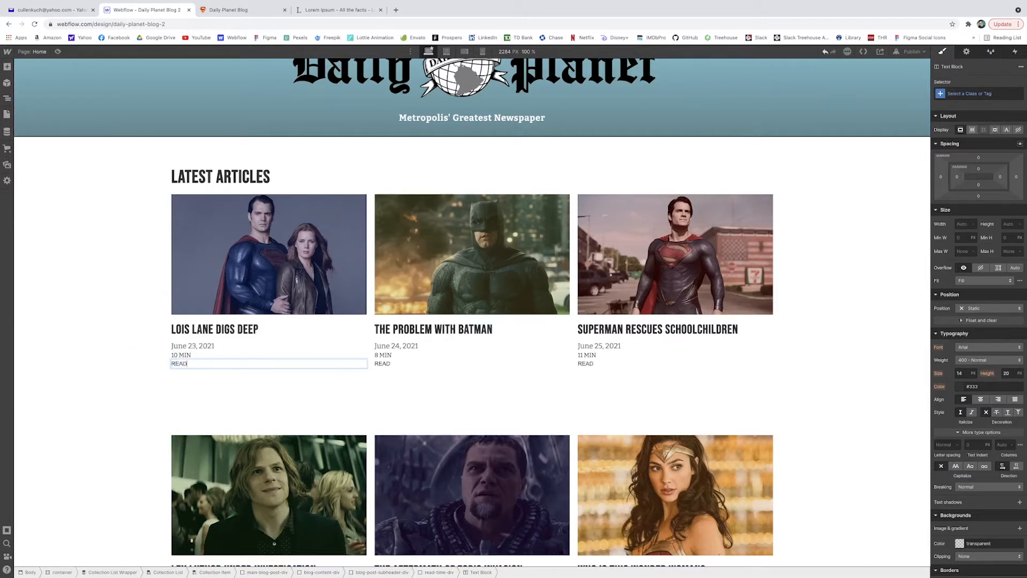
{"action": "key", "text": "Escape"}
Step: Set the READ text's font to Bitter and its line height to 1.4
{"action": "left_click", "coordinate": [211, 379]}
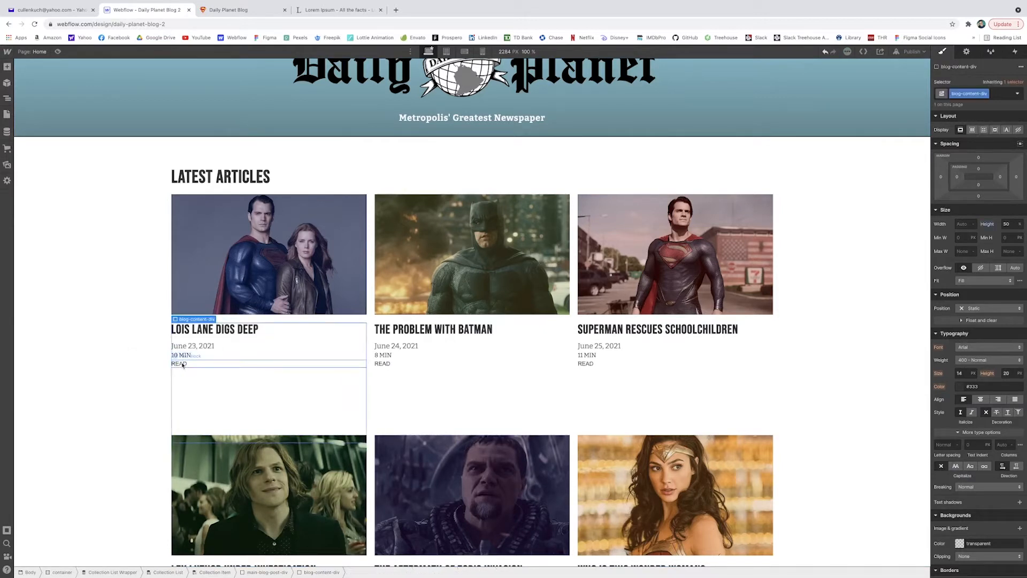
{"action": "left_click", "coordinate": [184, 364]}
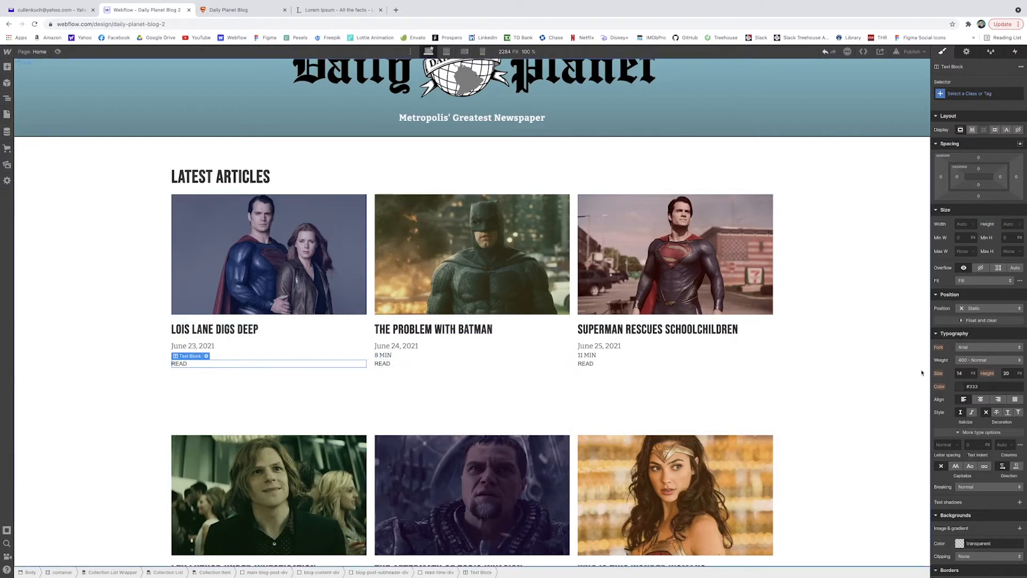
{"action": "left_click", "coordinate": [251, 394]}
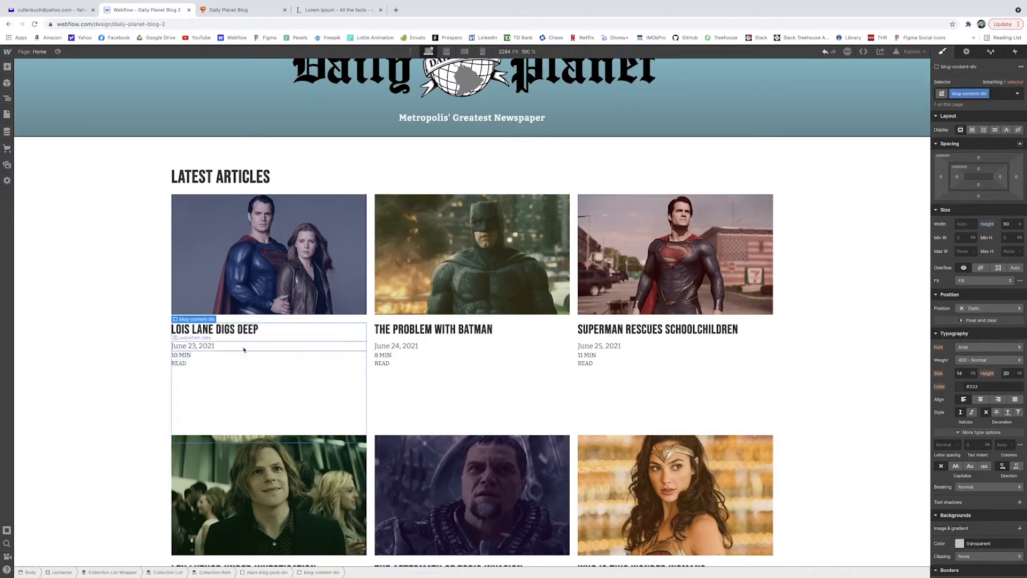
Step: Set the display of read-time-div to horizontal flex
{"action": "left_click", "coordinate": [236, 355]}
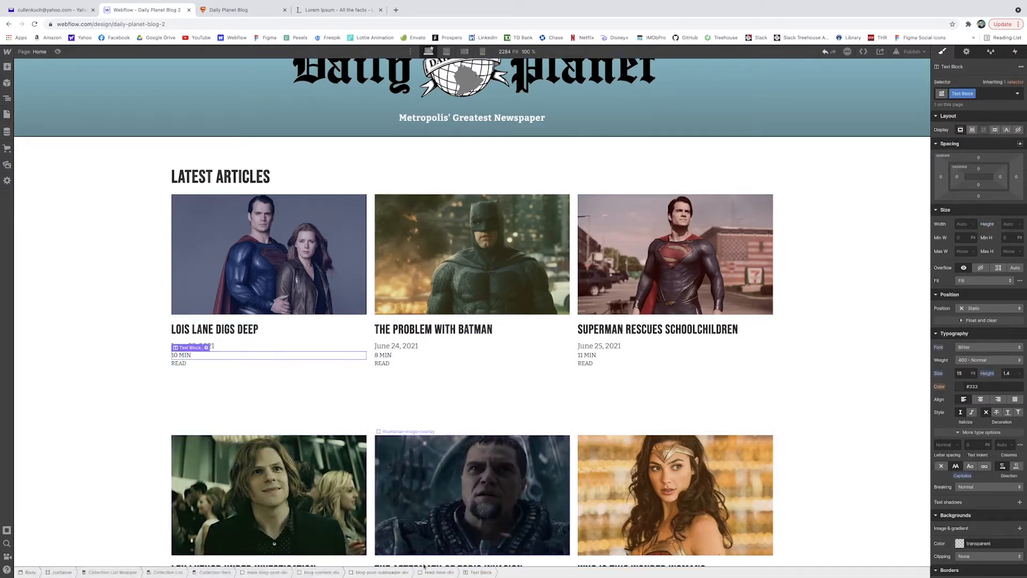
{"action": "left_click", "coordinate": [438, 573]}
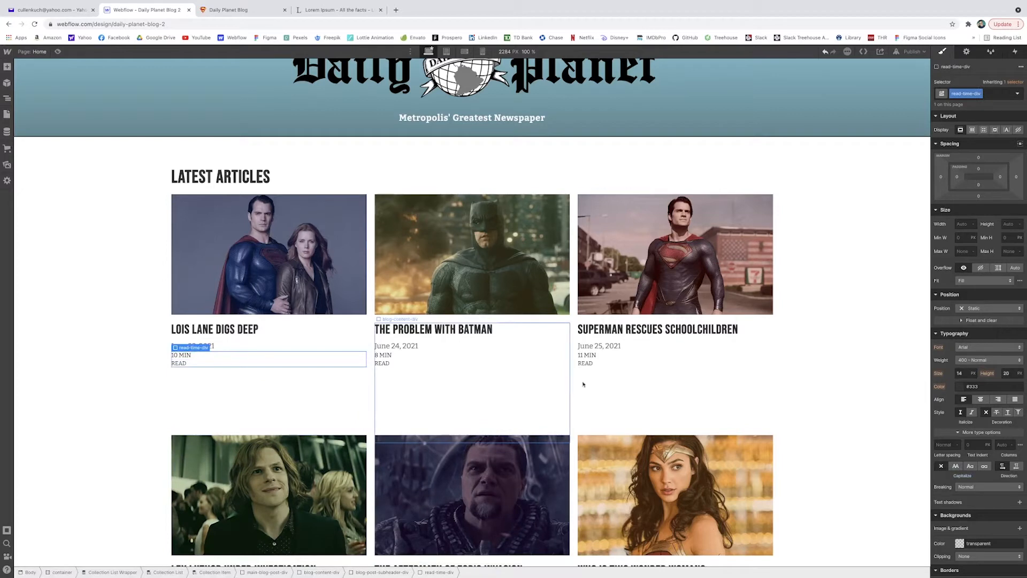
{"action": "left_click", "coordinate": [972, 130]}
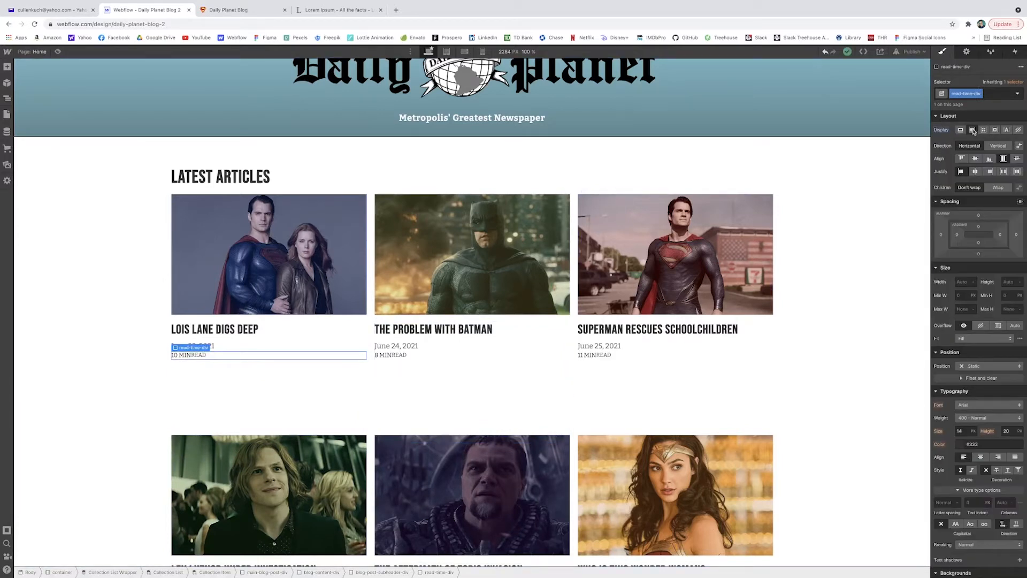
Step: Add a small right margin to the minutes text to separate it from READ
{"action": "left_click", "coordinate": [186, 357]}
{"action": "left_click_drag", "start_coordinate": [1015, 217], "coordinate": [1016, 218]}
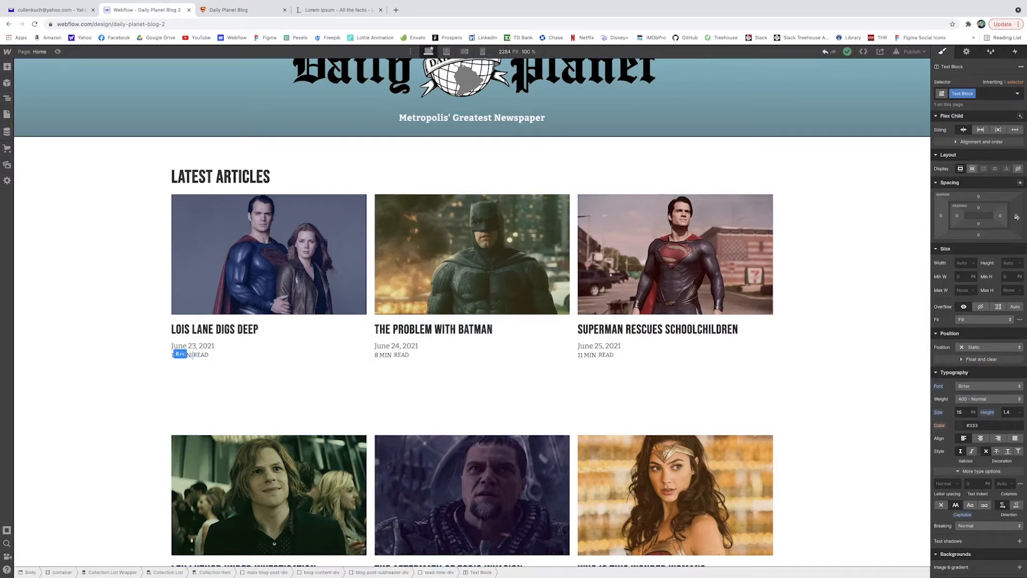
{"action": "left_click", "coordinate": [861, 288]}
Step: Match the READ text's font size to the 15 px minutes text beside it
{"action": "left_click", "coordinate": [190, 357]}
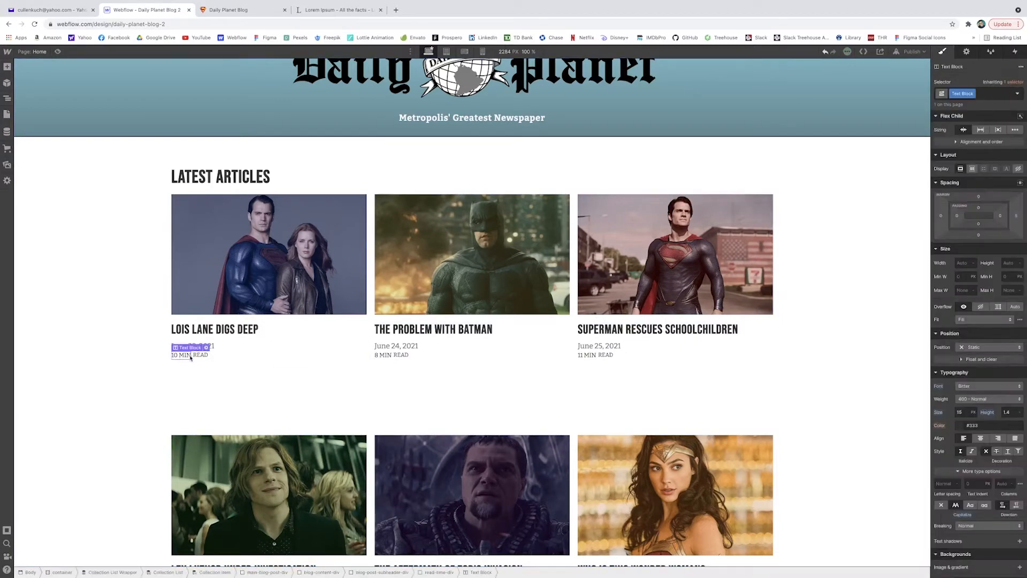
{"action": "left_click", "coordinate": [203, 356]}
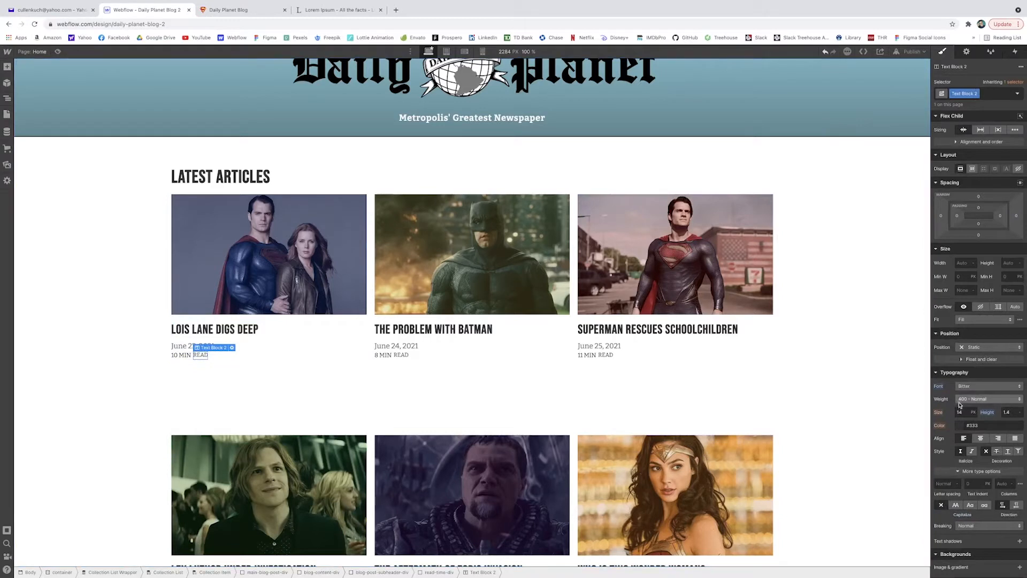
{"action": "left_click", "coordinate": [862, 390]}
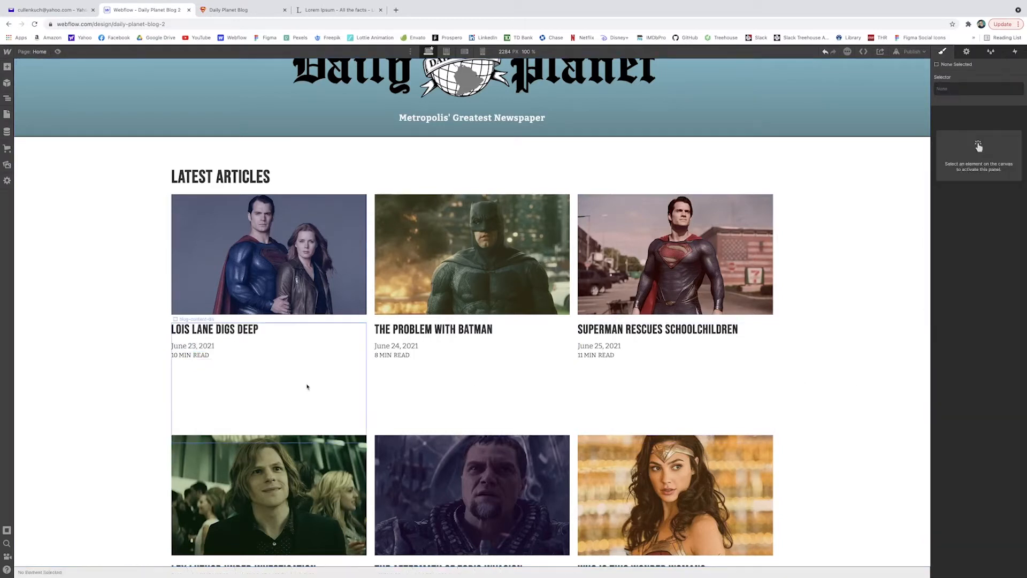
Step: Set blog-post-subheader-div to horizontal flex and add a small left margin to read-time-div to separate it from the date
{"action": "left_click", "coordinate": [241, 355]}
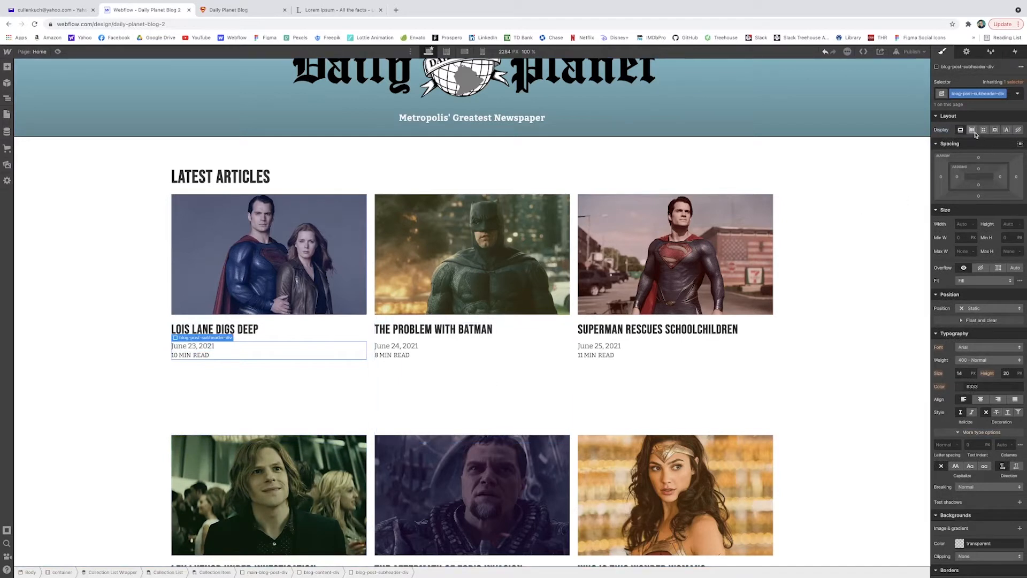
{"action": "left_click", "coordinate": [973, 130]}
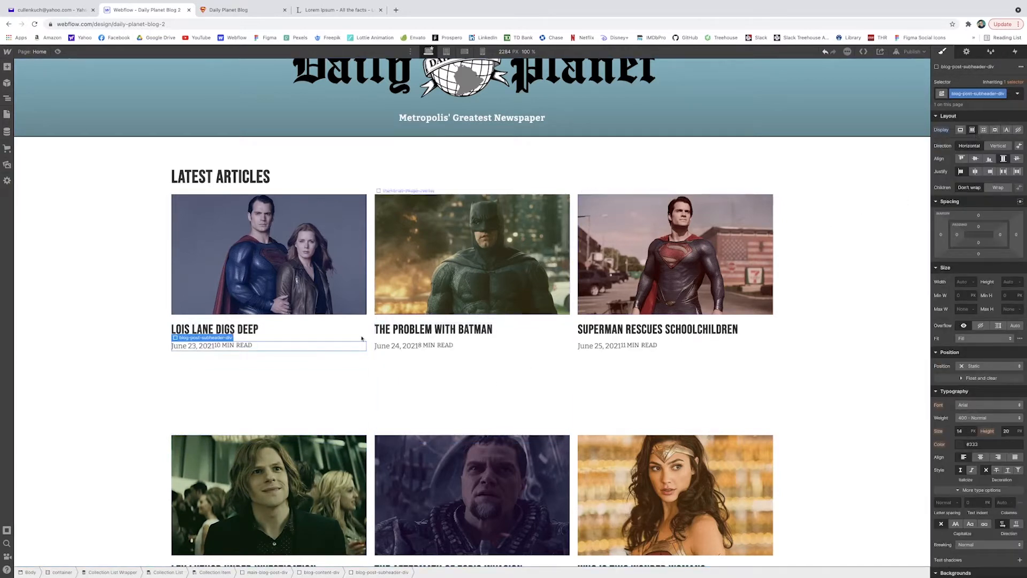
{"action": "left_click", "coordinate": [236, 345]}
{"action": "left_click_drag", "start_coordinate": [943, 276], "coordinate": [932, 275]}
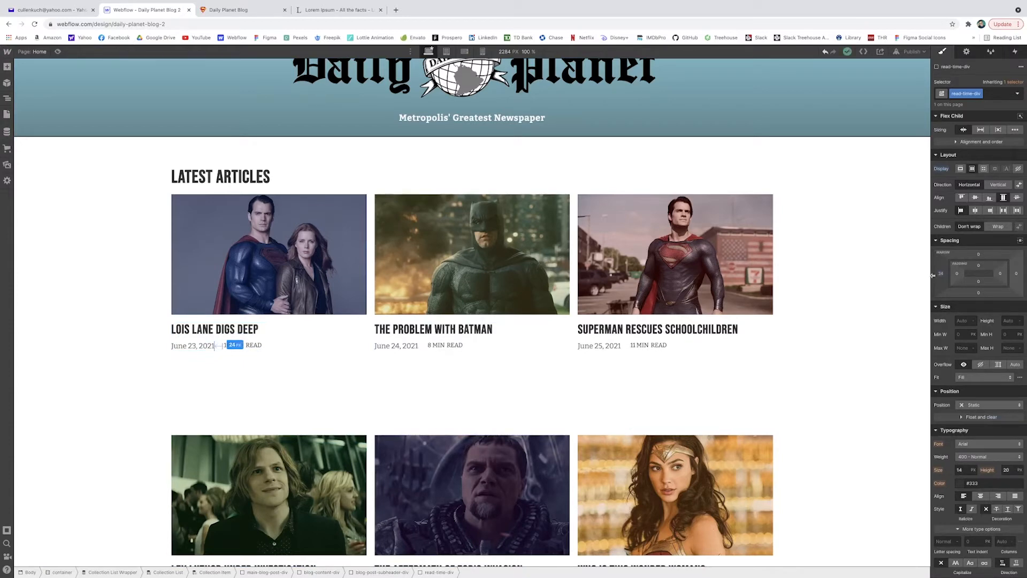
{"action": "left_click", "coordinate": [311, 364]}
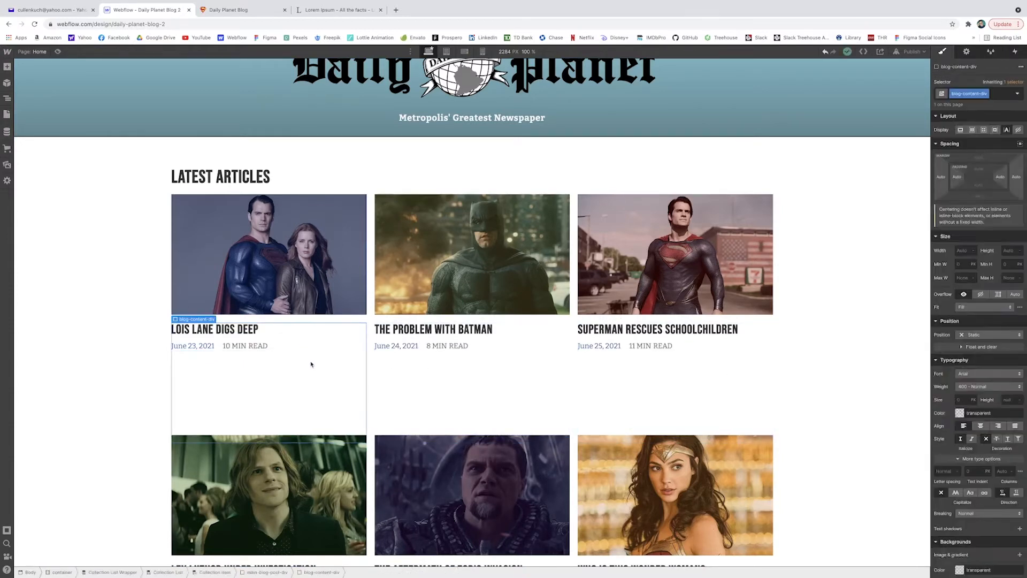
Step: Add a paragraph below the date row in blog-content-div and bind its text to the Post Summary field
{"action": "left_click", "coordinate": [247, 9]}
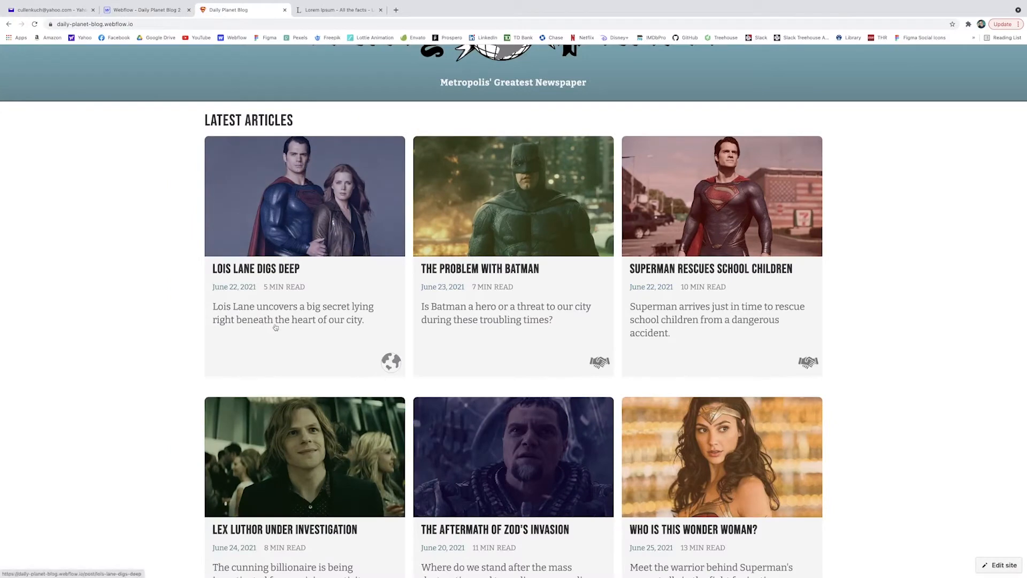
{"action": "left_click", "coordinate": [151, 8]}
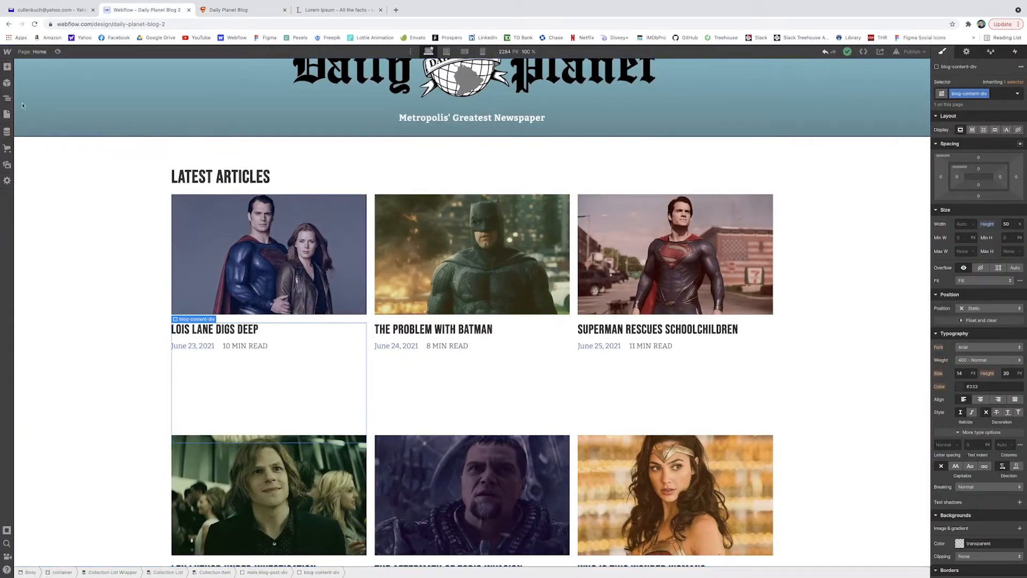
{"action": "left_click", "coordinate": [7, 66]}
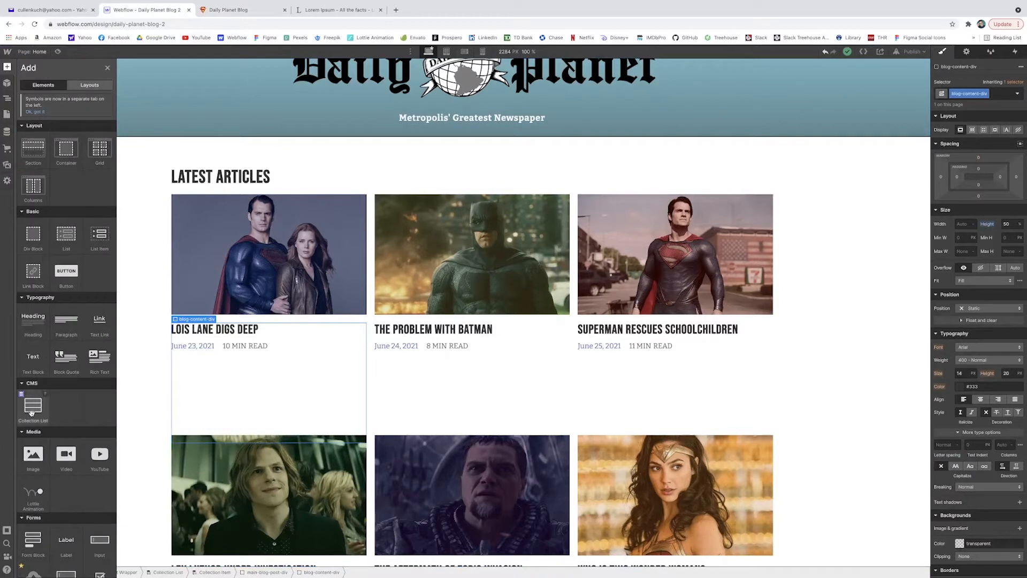
{"action": "left_click_drag", "start_coordinate": [66, 321], "coordinate": [310, 364]}
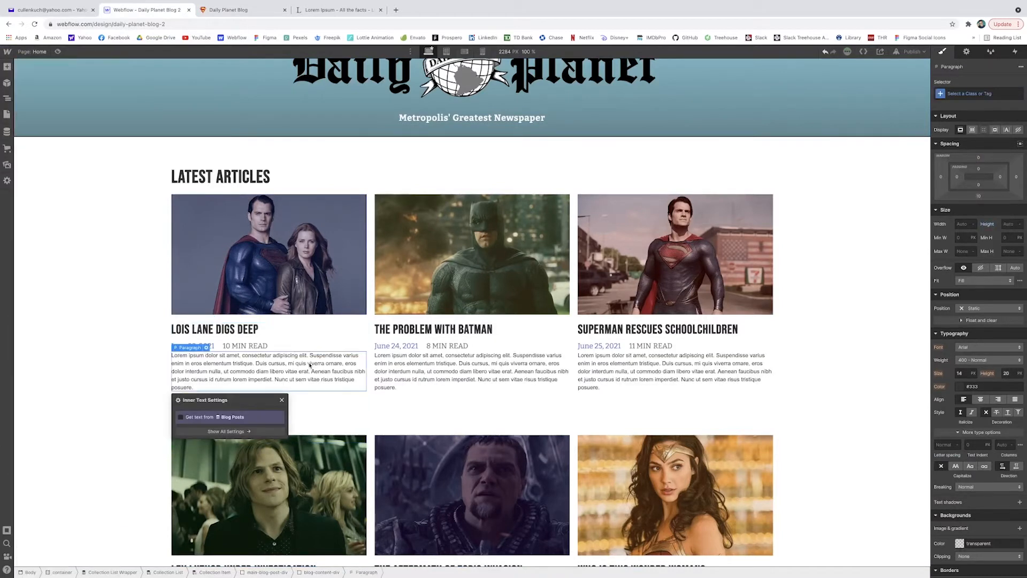
{"action": "left_click", "coordinate": [226, 418]}
{"action": "left_click", "coordinate": [223, 428]}
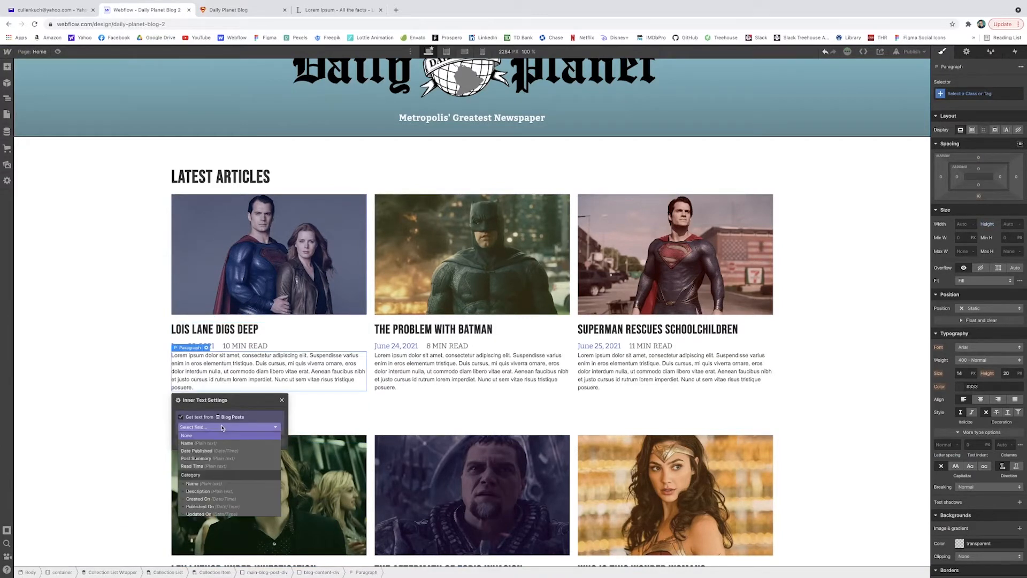
{"action": "left_click", "coordinate": [223, 457]}
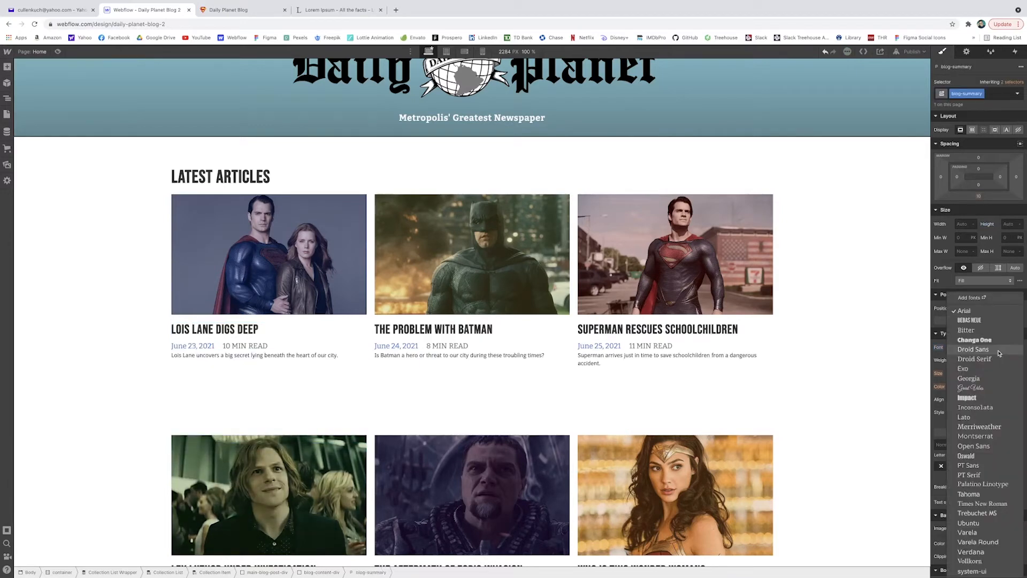
Step: Style the blog-summary paragraph with the Bitter font, a 1.4 line height and a 20 px font size
{"action": "left_click", "coordinate": [984, 334]}
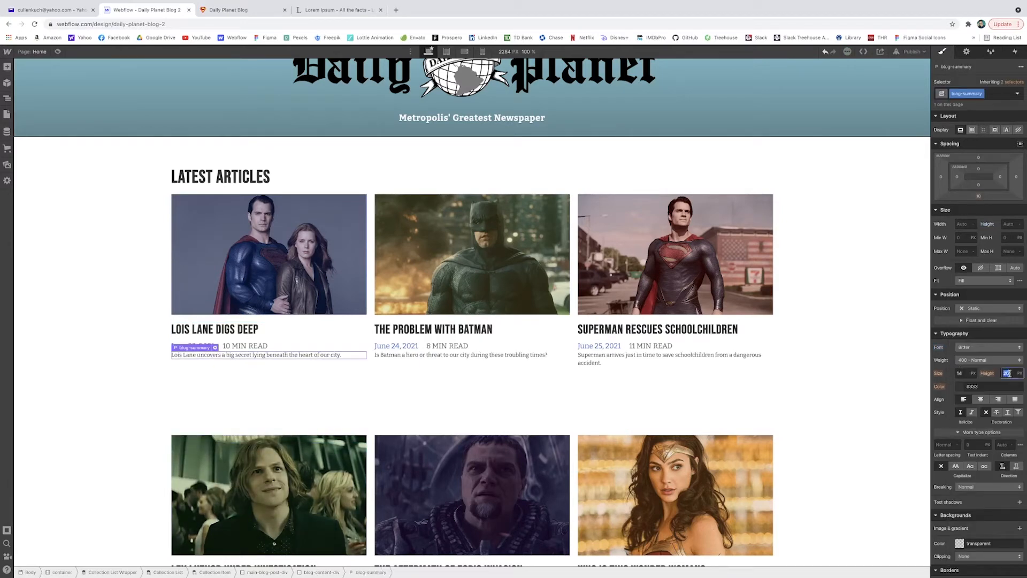
{"action": "key", "text": "Up"}
{"action": "key", "text": "Up"}
{"action": "key", "text": "Up"}
{"action": "key", "text": "Up"}
{"action": "key", "text": "Up"}
{"action": "key", "text": "Up"}
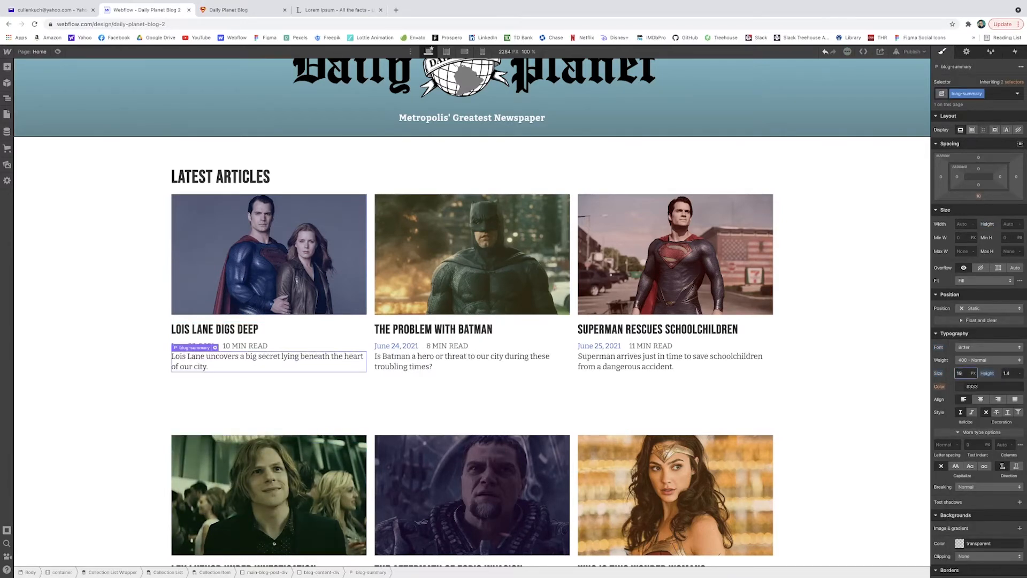
Step: Give blog-content-div equal left and right padding of about 20 px
{"action": "left_click", "coordinate": [531, 389]}
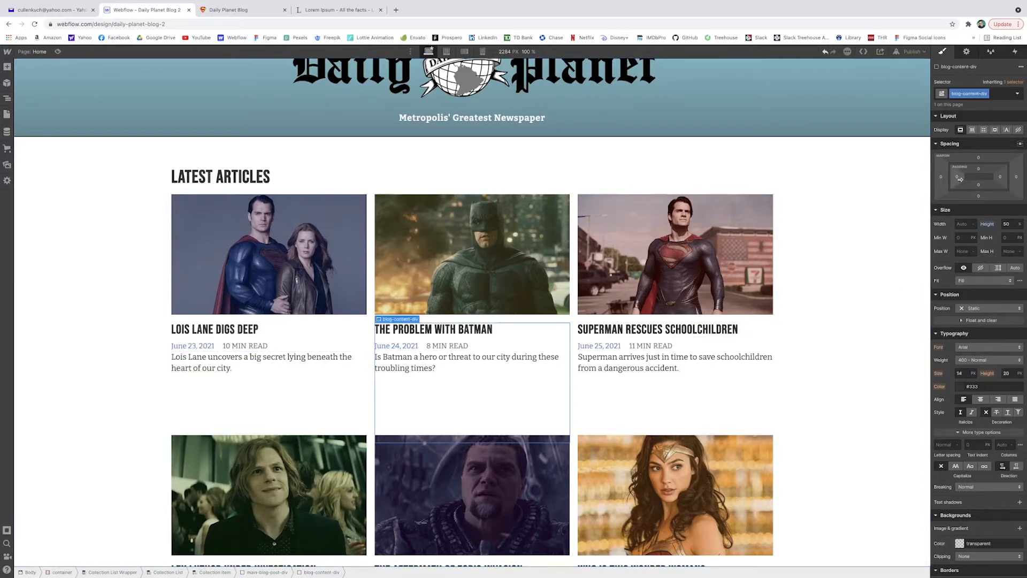
{"action": "left_click_drag", "start_coordinate": [960, 179], "coordinate": [969, 180]}
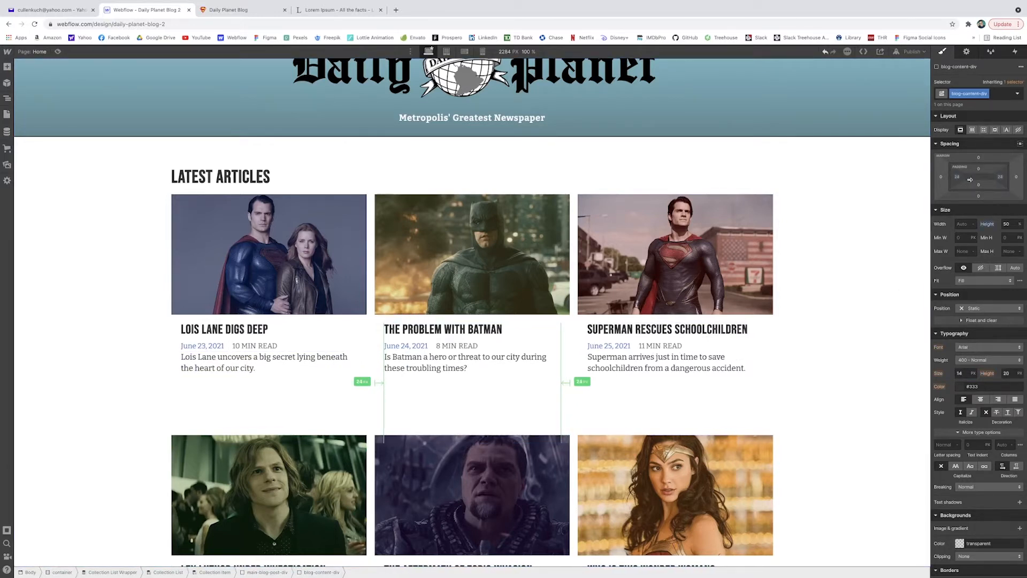
{"action": "left_click", "coordinate": [313, 323]}
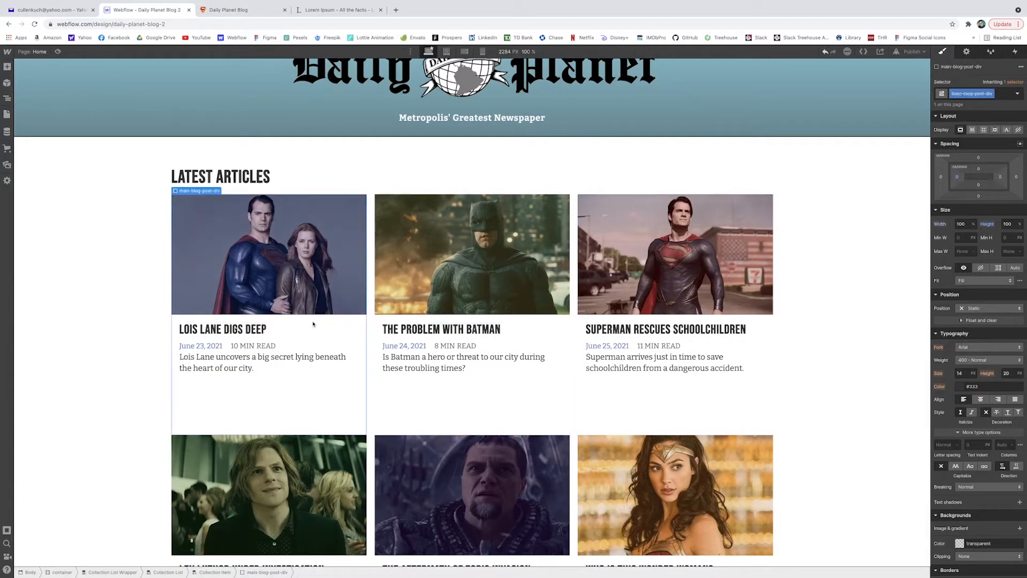
Step: Set the post heading's top margin to 0 and add about 20 px of top padding to blog-content-div
{"action": "left_click", "coordinate": [313, 328]}
{"action": "left_click", "coordinate": [977, 158]}
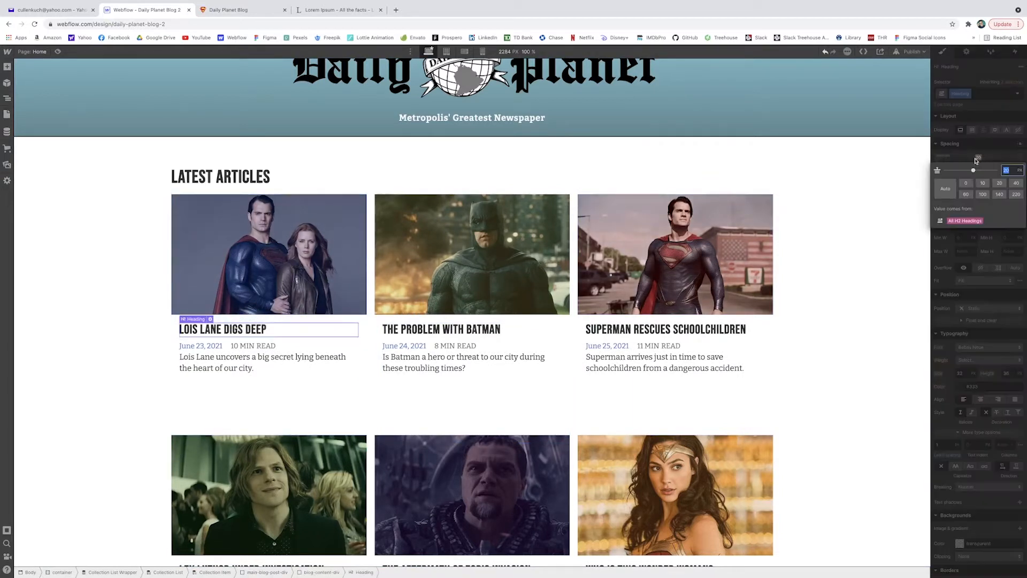
{"action": "left_click", "coordinate": [966, 182]}
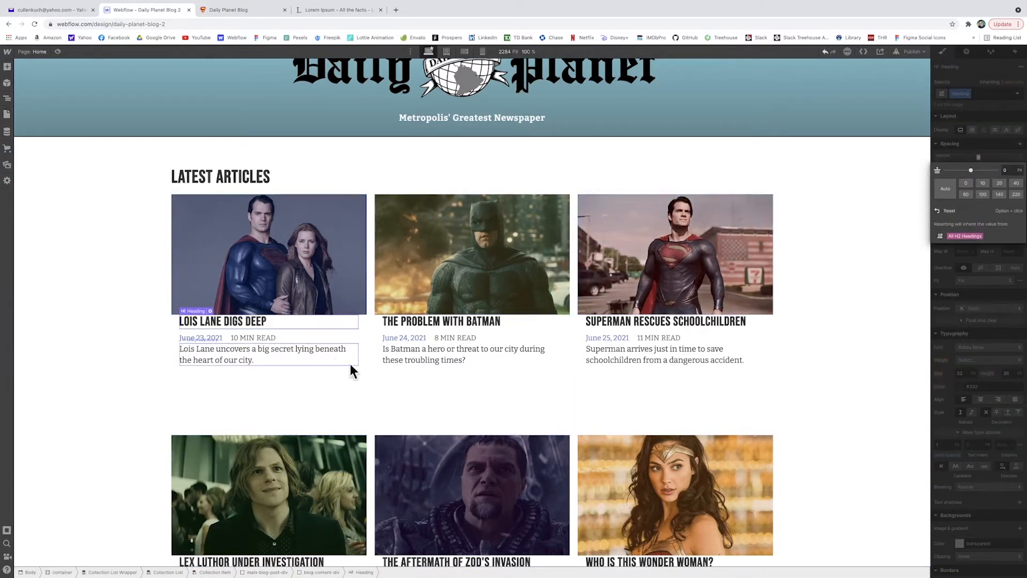
{"action": "left_click", "coordinate": [327, 378]}
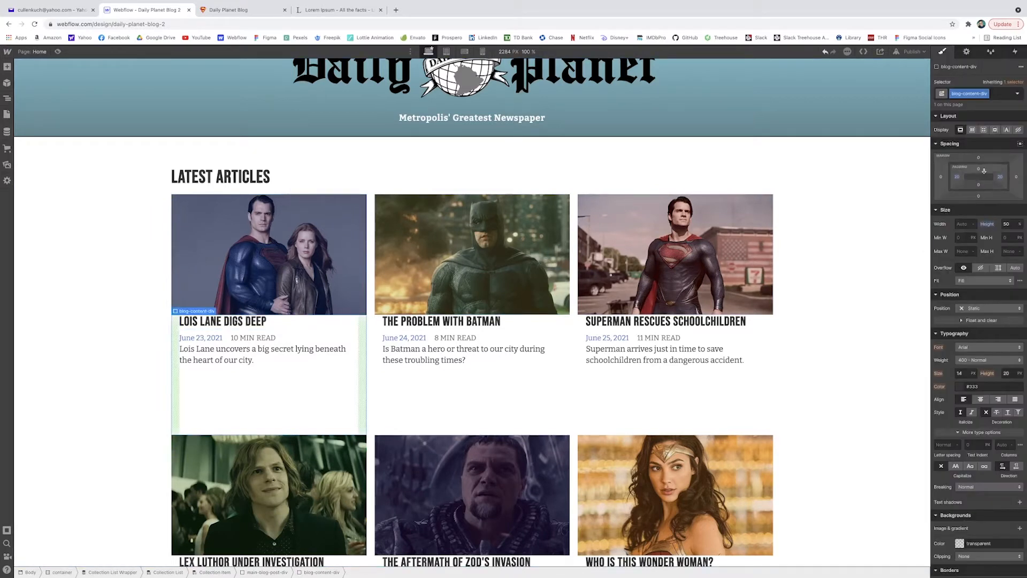
{"action": "left_click_drag", "start_coordinate": [987, 167], "coordinate": [915, 353]}
Step: Set the background color of blog-content-div to a very light grey, about #f3f0f0
{"action": "scroll", "coordinate": [962, 479], "scroll_direction": "down", "scroll_amount": 5}
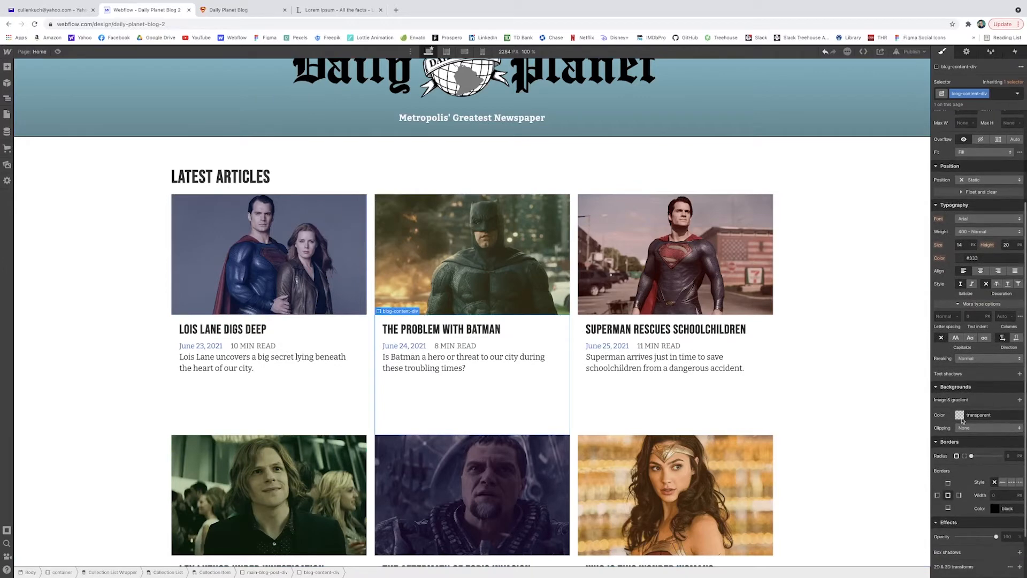
{"action": "left_click", "coordinate": [960, 415]}
{"action": "left_click_drag", "start_coordinate": [954, 459], "coordinate": [935, 427]}
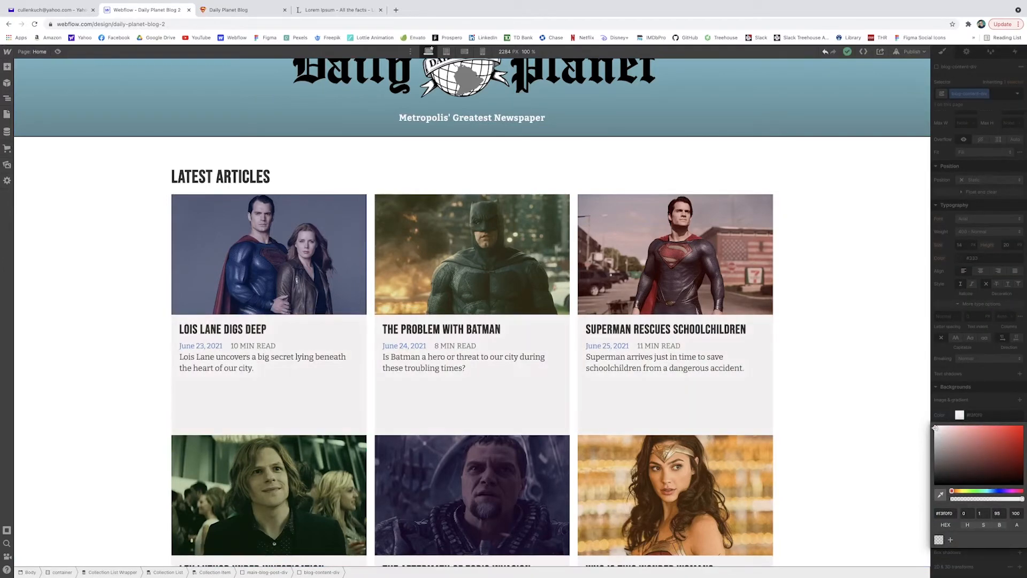
Step: Add a bottom margin to the Collection Item to separate the rows of post cards
{"action": "left_click", "coordinate": [572, 420]}
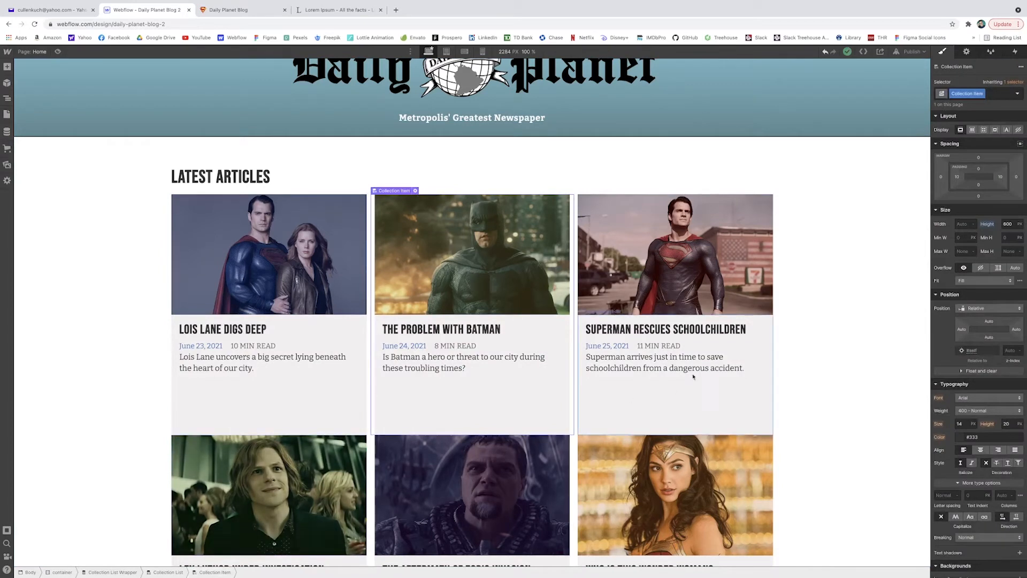
{"action": "scroll", "coordinate": [985, 207], "scroll_direction": "down", "scroll_amount": 1}
{"action": "left_click_drag", "start_coordinate": [982, 196], "coordinate": [984, 211]}
{"action": "left_click", "coordinate": [873, 229]}
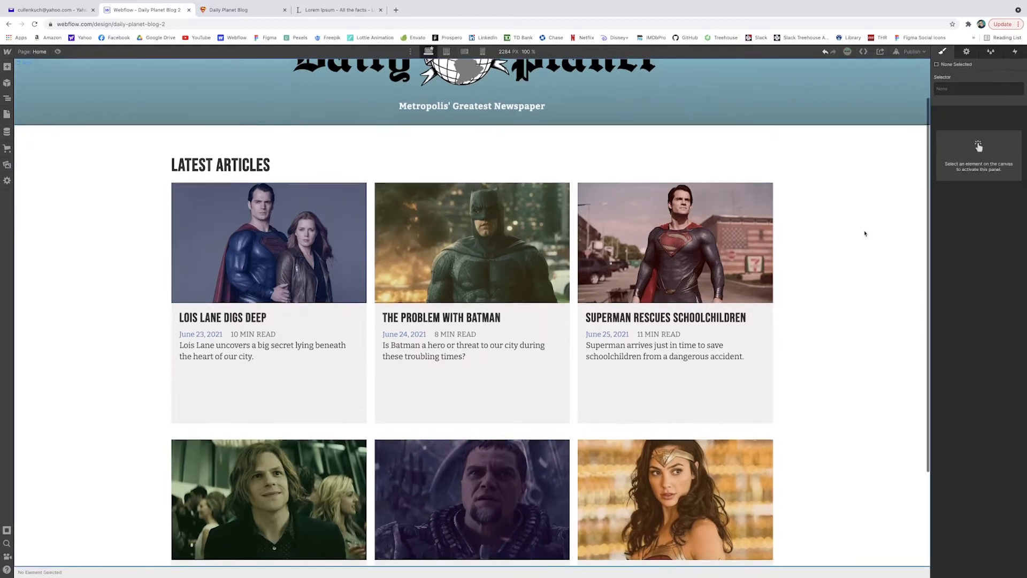
Step: Round the two top corners of thumbnail-image-overlay and thumbnail-image-div with a 10 px radius
{"action": "scroll", "coordinate": [865, 232], "scroll_direction": "down", "scroll_amount": 1}
{"action": "left_click", "coordinate": [343, 226]}
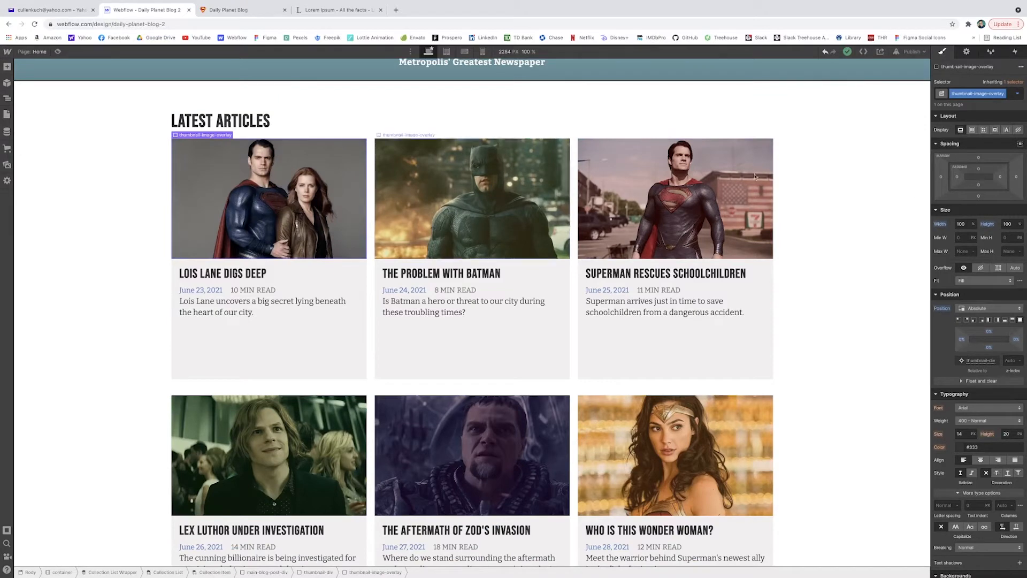
{"action": "scroll", "coordinate": [1013, 417], "scroll_direction": "down", "scroll_amount": 5}
{"action": "left_click", "coordinate": [964, 386]}
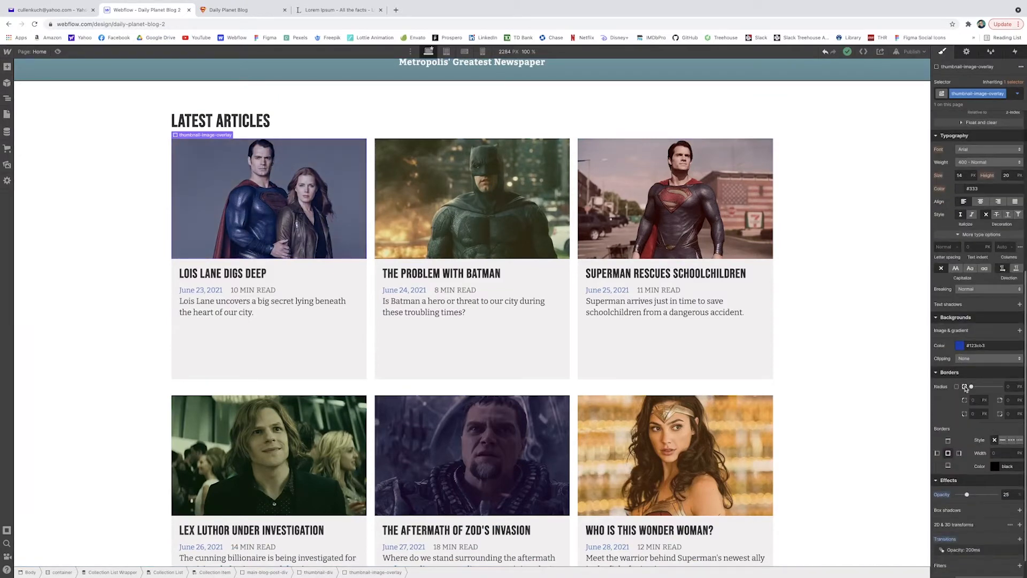
{"action": "type", "text": "10"}
{"action": "key", "text": "Tab"}
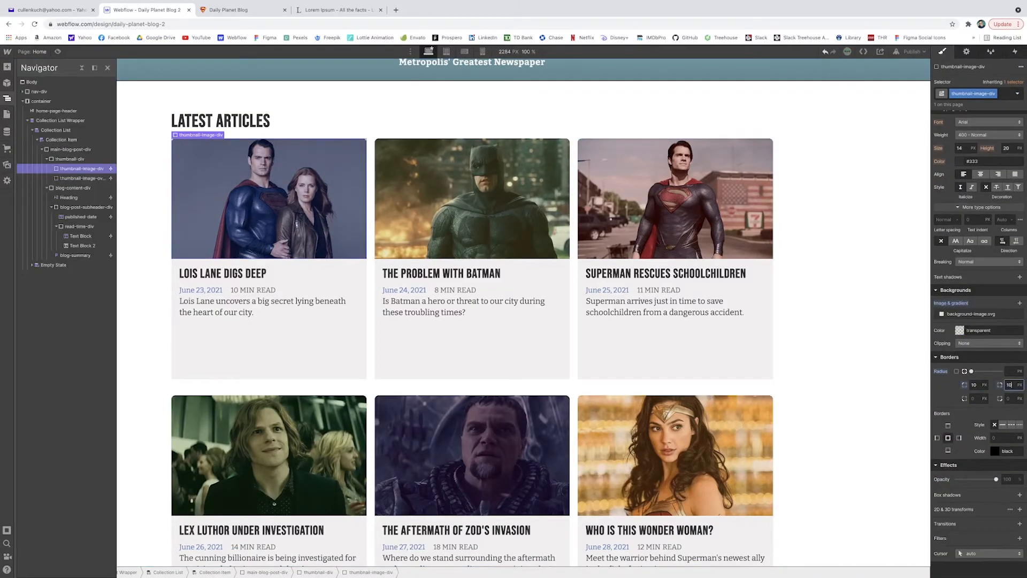
{"action": "left_click", "coordinate": [881, 235]}
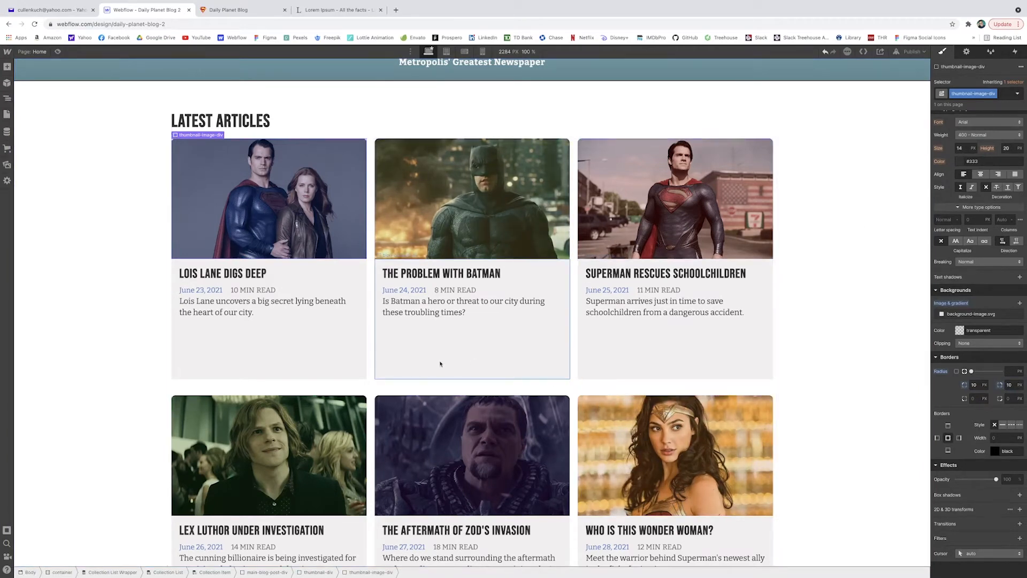
Step: Set the position of blog-content-div to Relative
{"action": "left_click", "coordinate": [377, 344]}
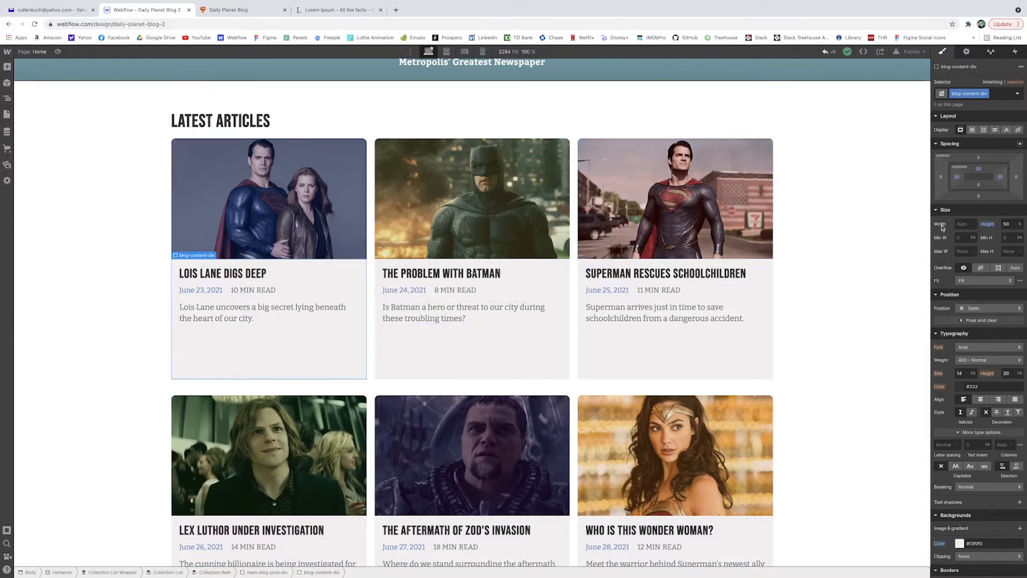
{"action": "left_click", "coordinate": [980, 311]}
{"action": "left_click", "coordinate": [979, 343]}
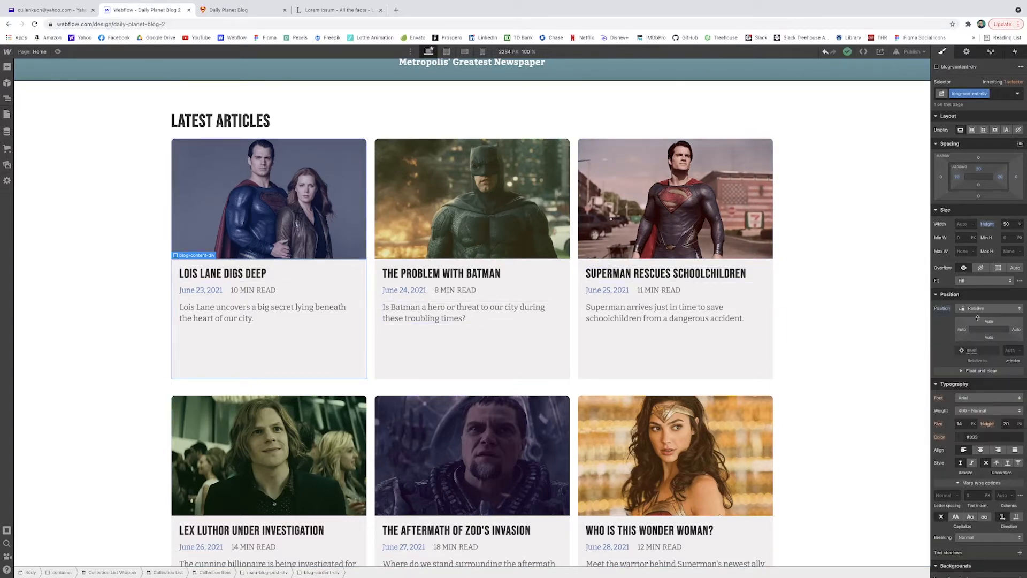
Step: Add an image element to blog-content-div below the summary and bind it to the Category's Icon field
{"action": "left_click", "coordinate": [7, 68]}
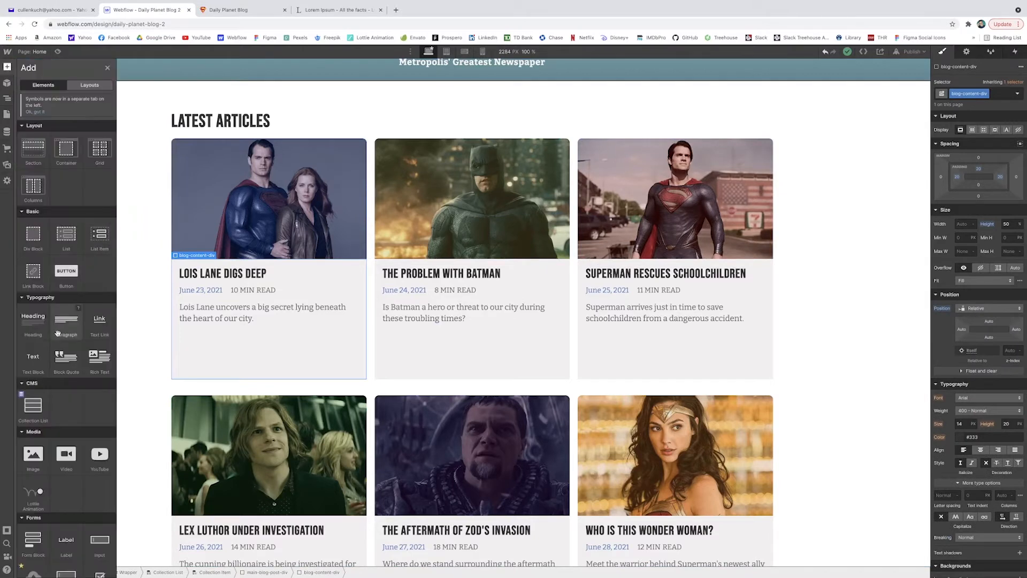
{"action": "left_click", "coordinate": [38, 460]}
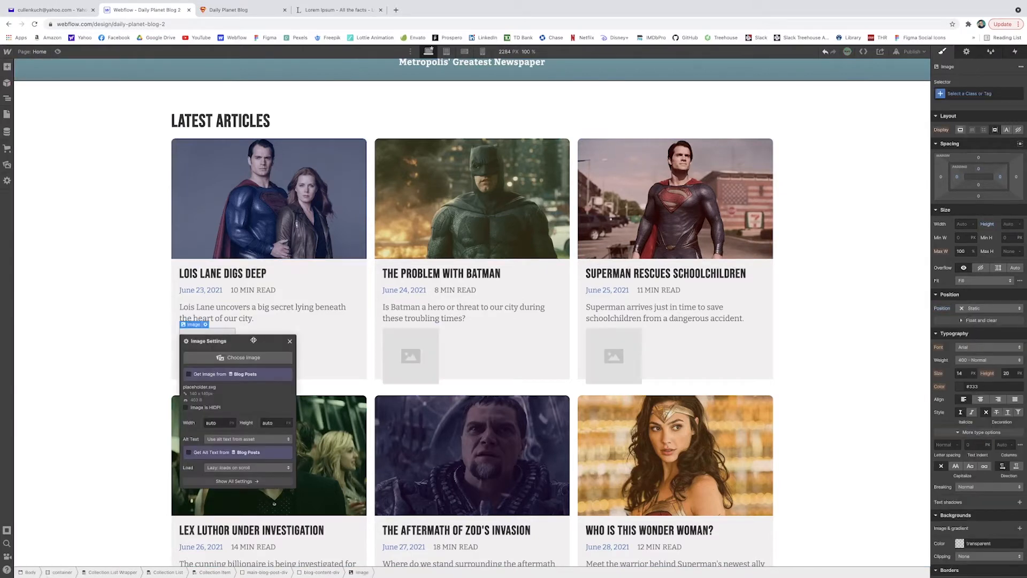
{"action": "left_click", "coordinate": [193, 374]}
{"action": "left_click", "coordinate": [208, 384]}
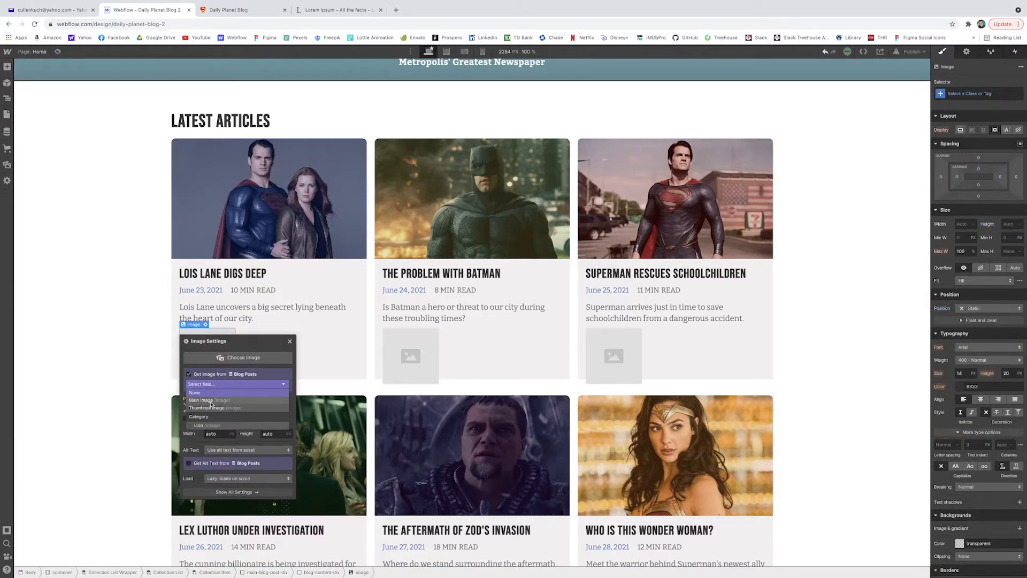
{"action": "left_click", "coordinate": [199, 425]}
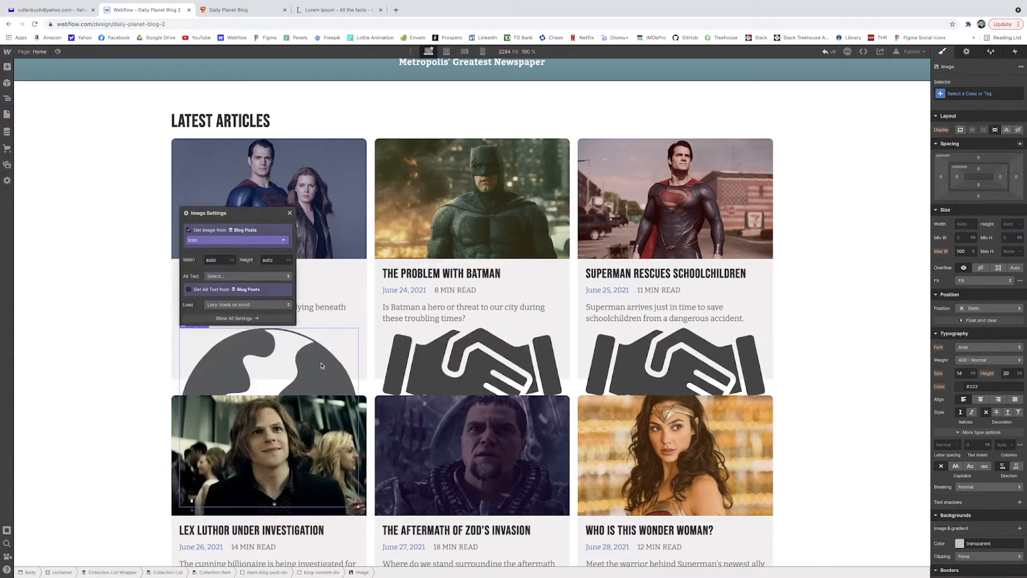
Step: Set the width and height of the blog-icon image to 40 px each
{"action": "left_click", "coordinate": [962, 225]}
{"action": "type", "text": "40"}
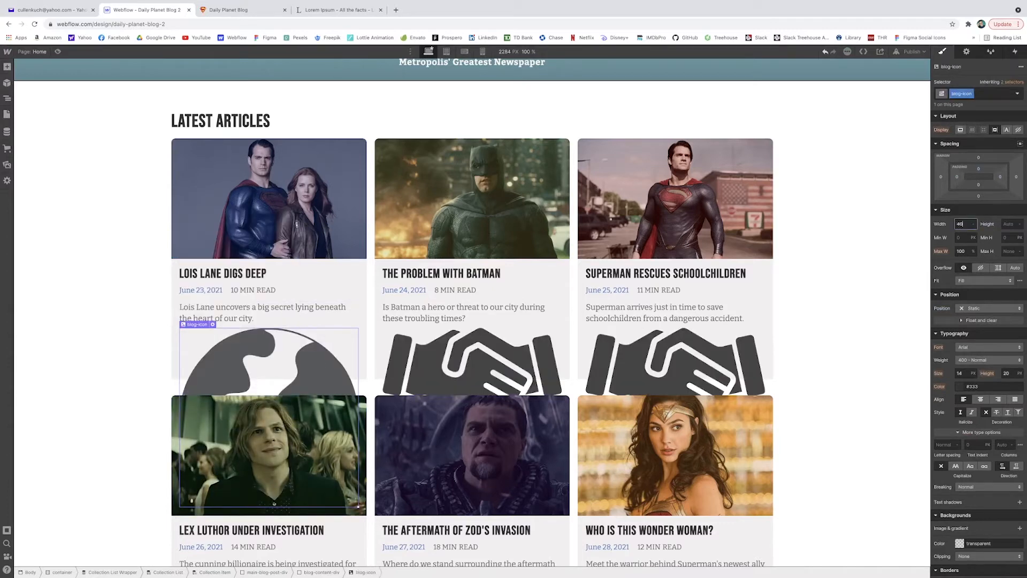
{"action": "key", "text": "Tab"}
{"action": "type", "text": "40"}
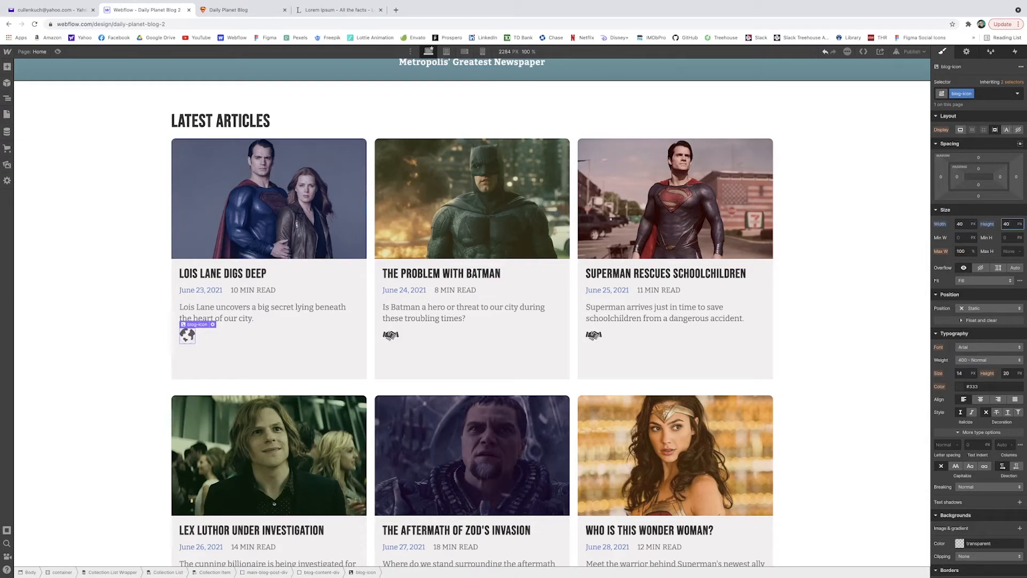
Step: Position the blog-icon image absolutely at the bottom right of blog-content-div and add right and bottom margins
{"action": "left_click", "coordinate": [988, 309]}
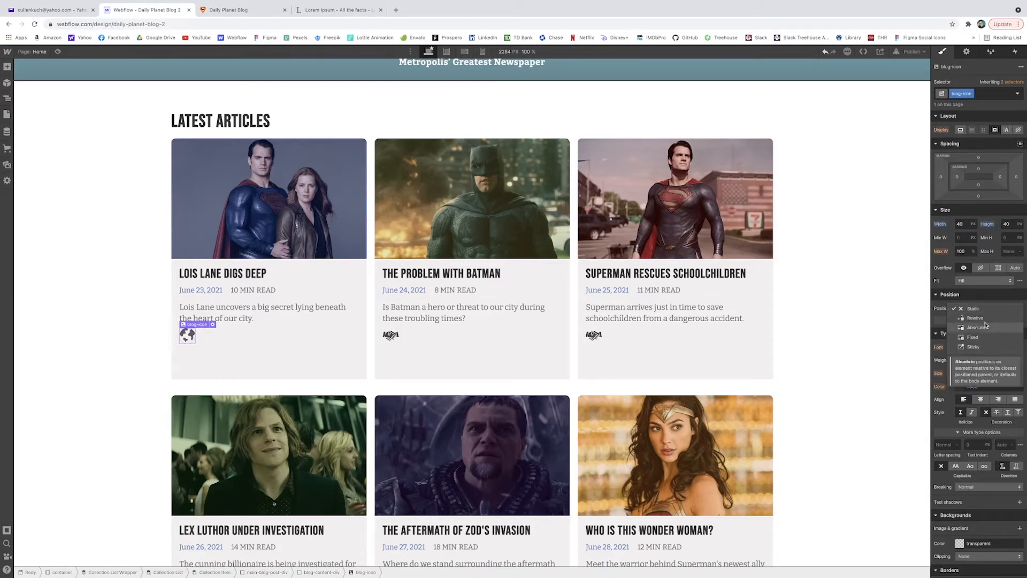
{"action": "left_click", "coordinate": [984, 331]}
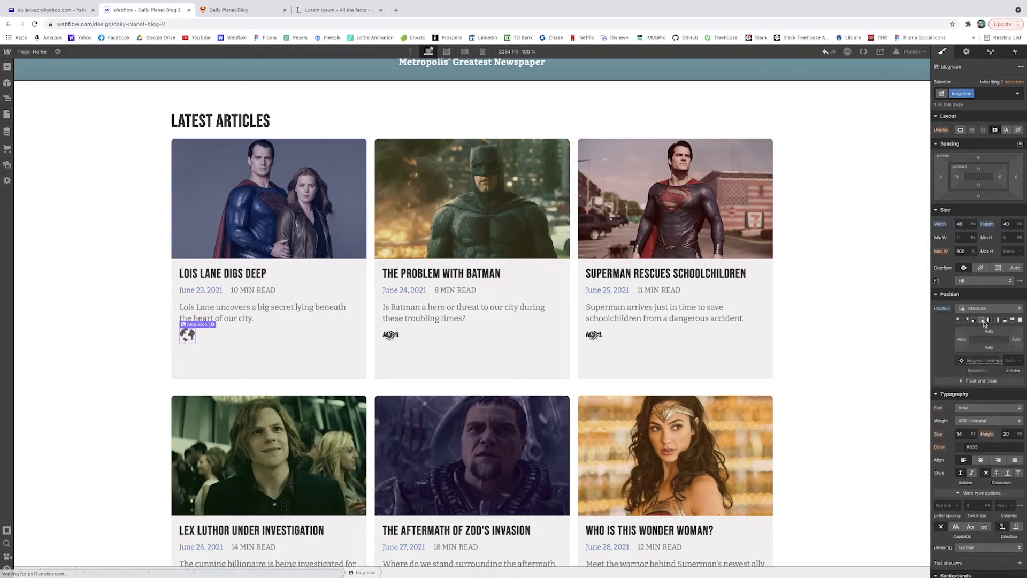
{"action": "left_click", "coordinate": [983, 321]}
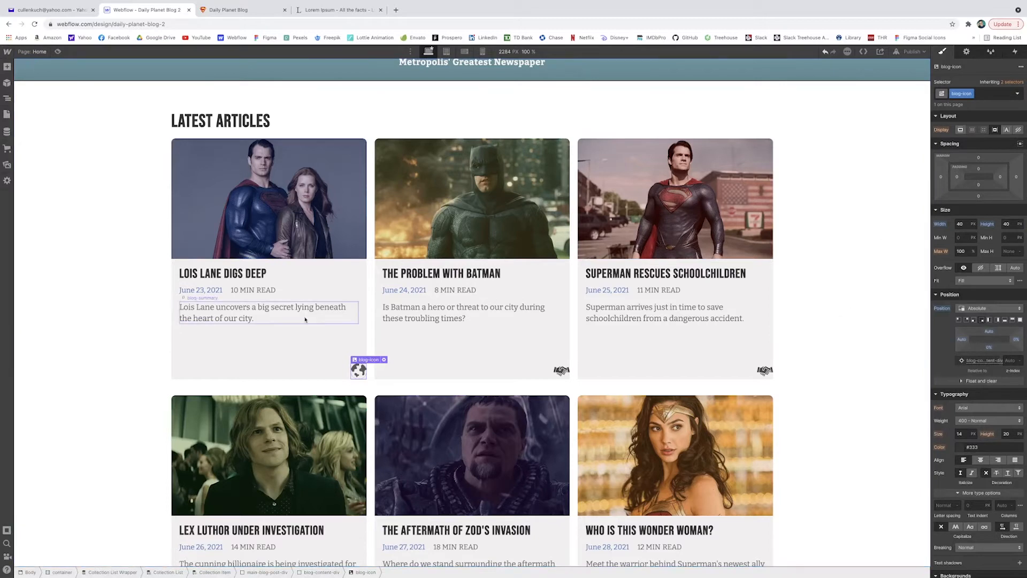
{"action": "left_click_drag", "start_coordinate": [1025, 174], "coordinate": [1023, 187]}
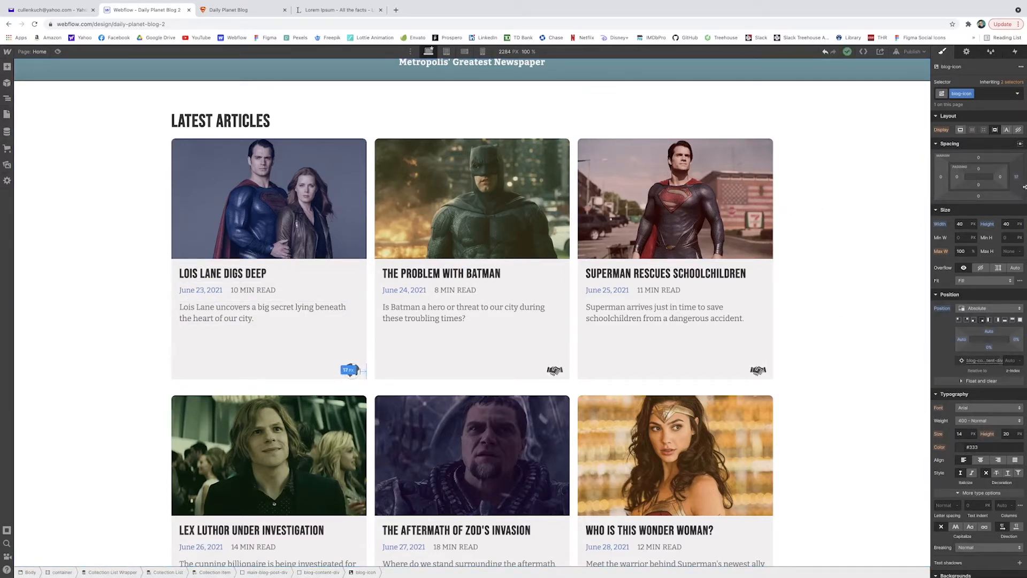
{"action": "left_click_drag", "start_coordinate": [989, 195], "coordinate": [991, 205]}
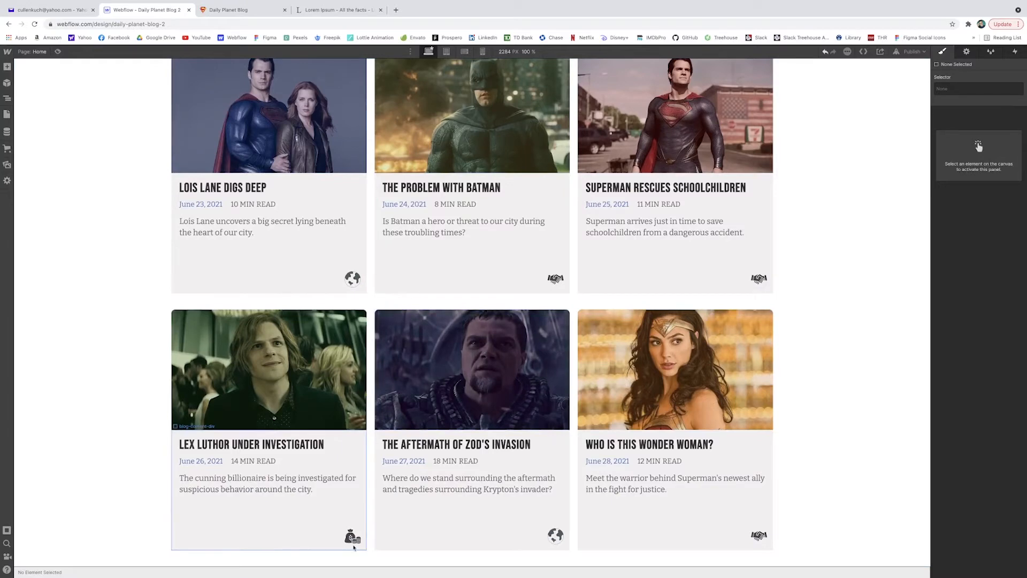
Step: Add a Link Block inside the Collection Item and nest main-blog-post-div in it
{"action": "scroll", "coordinate": [402, 200], "scroll_direction": "up", "scroll_amount": 2}
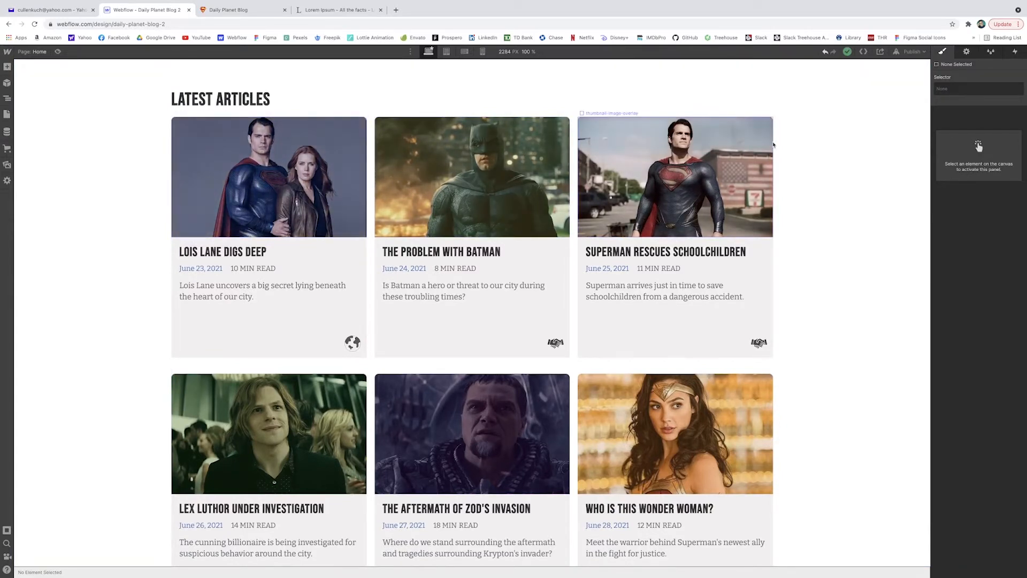
{"action": "scroll", "coordinate": [841, 184], "scroll_direction": "down", "scroll_amount": 1}
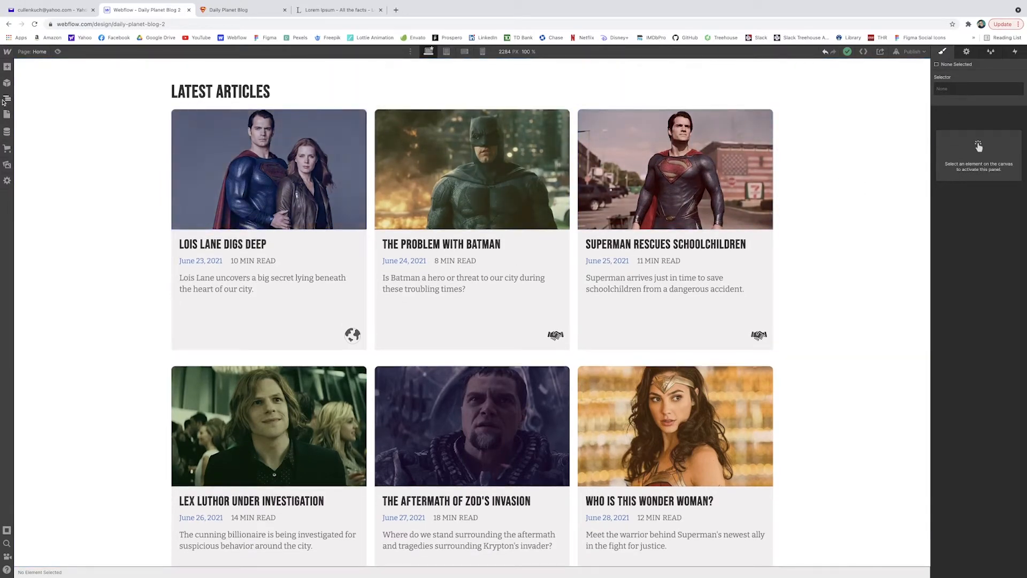
{"action": "left_click", "coordinate": [7, 98]}
{"action": "left_click", "coordinate": [45, 159]}
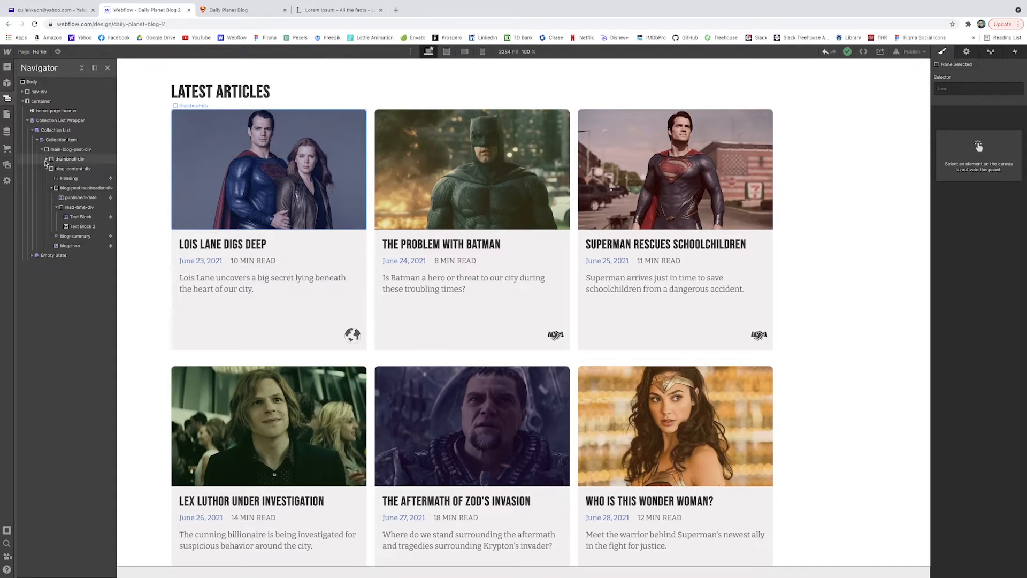
{"action": "left_click", "coordinate": [46, 168]}
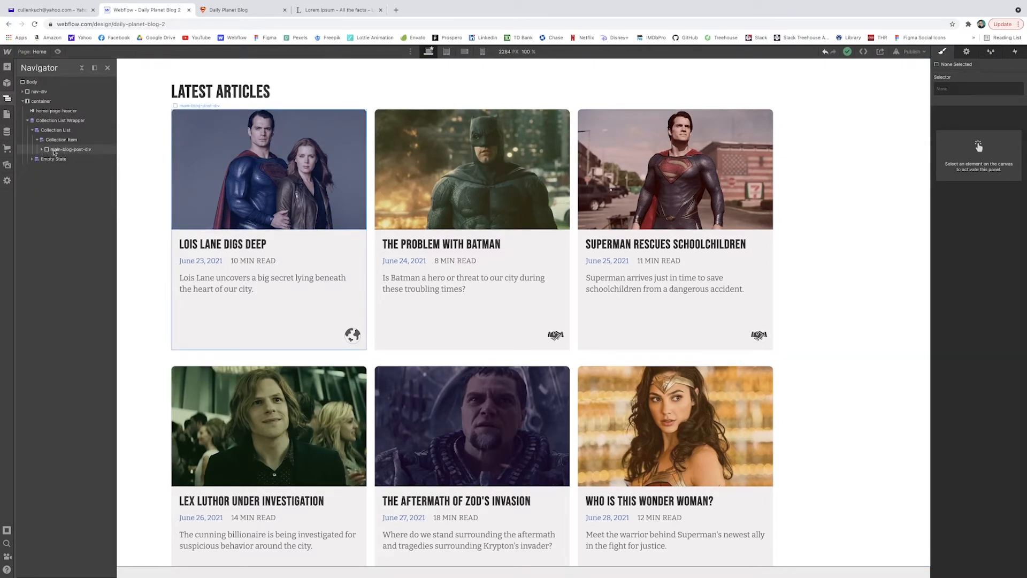
{"action": "left_click", "coordinate": [63, 140]}
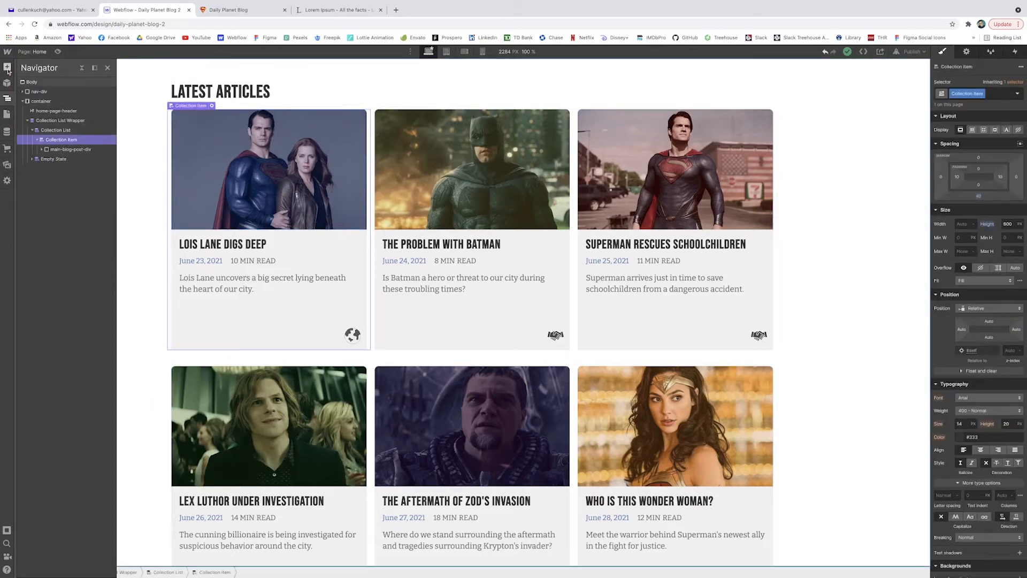
{"action": "key", "text": "a"}
{"action": "left_click", "coordinate": [33, 272]}
{"action": "key", "text": "z"}
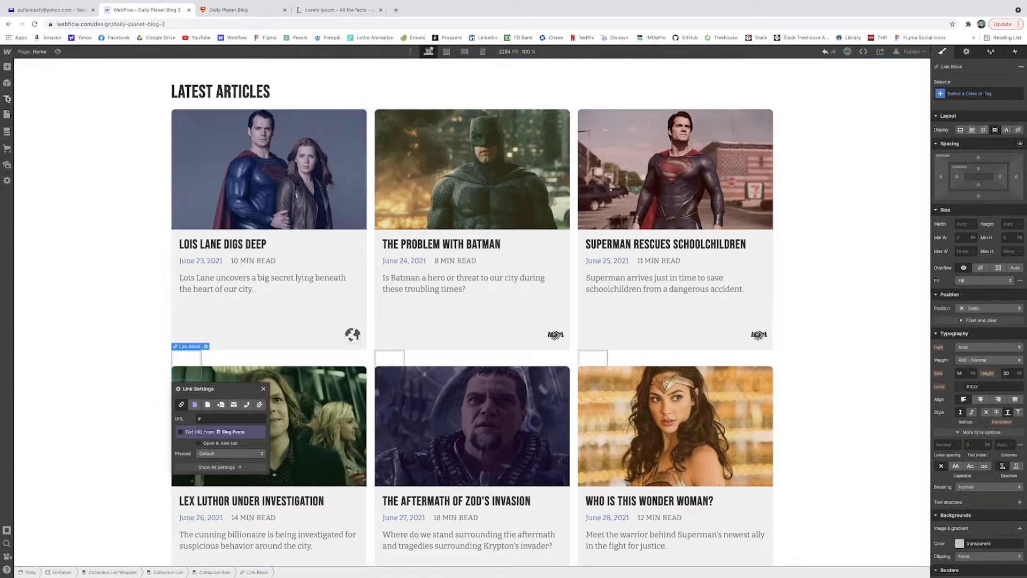
{"action": "left_click_drag", "start_coordinate": [63, 153], "coordinate": [68, 157]}
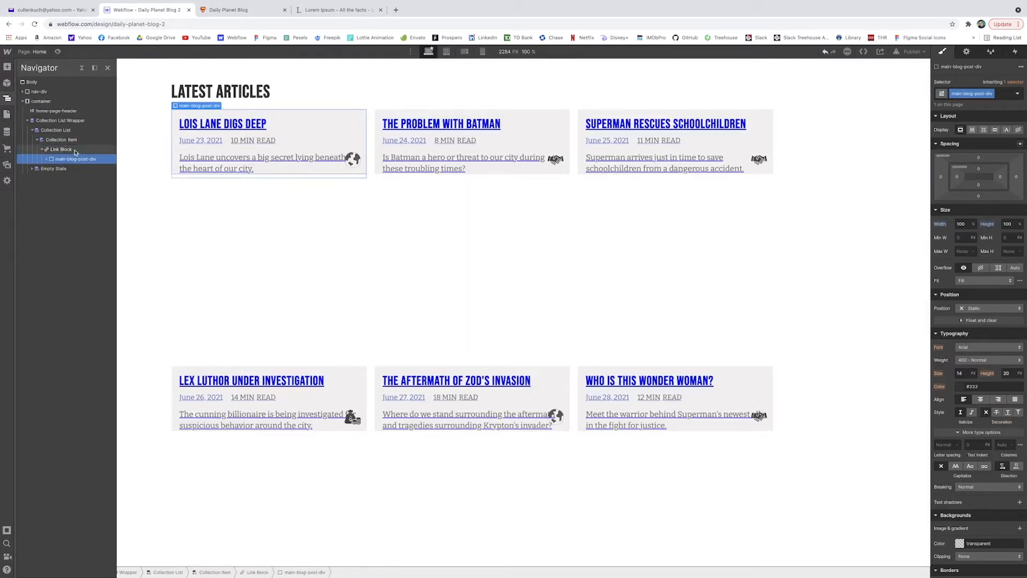
Step: Set the Link Block's width and height to 100% each
{"action": "left_click", "coordinate": [76, 153]}
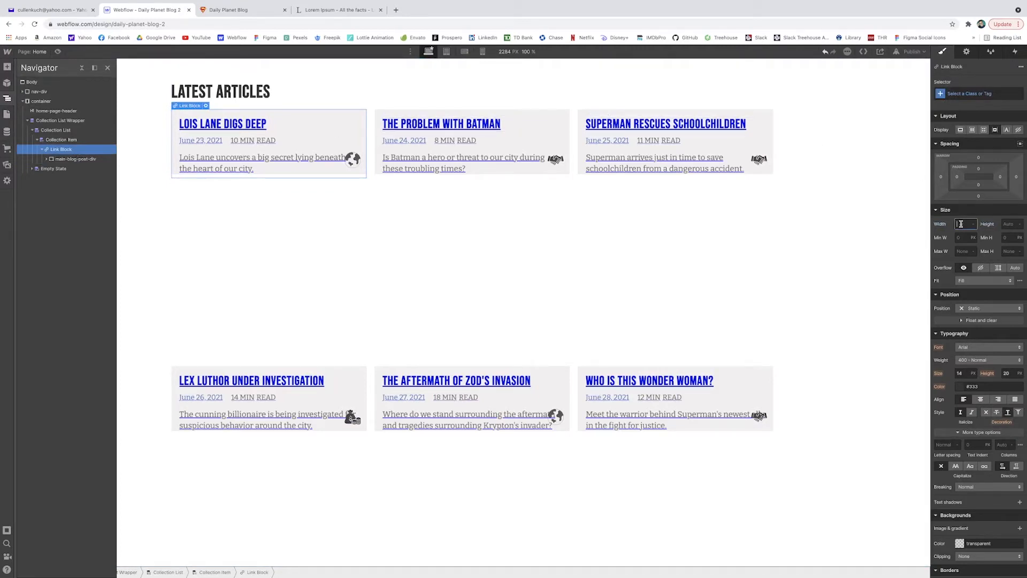
{"action": "type", "text": "100%"}
{"action": "key", "text": "Tab"}
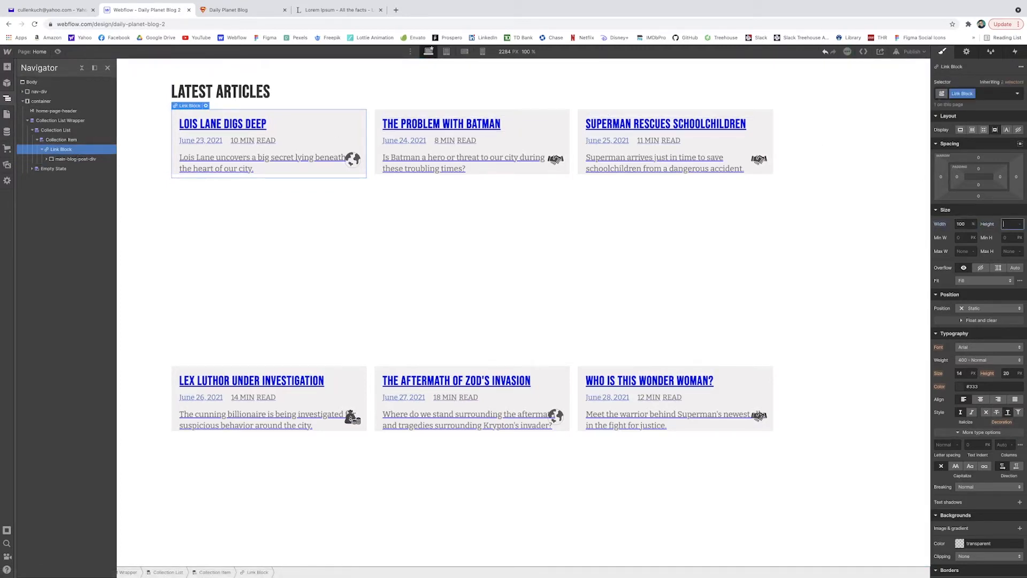
{"action": "type", "text": "100%"}
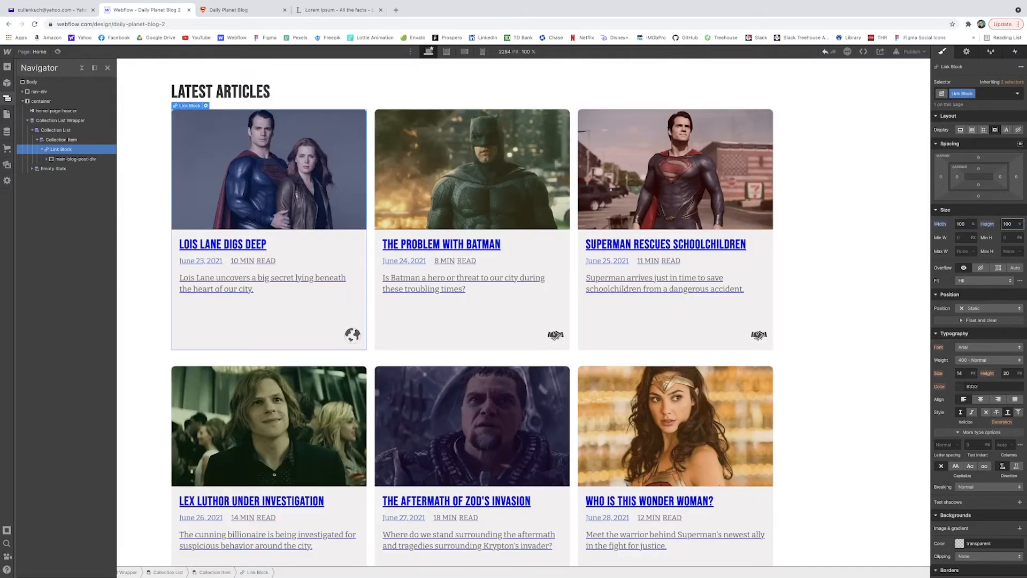
Step: Set the text color of blog-content-div inside the Link Block to #363636
{"action": "left_click", "coordinate": [70, 141]}
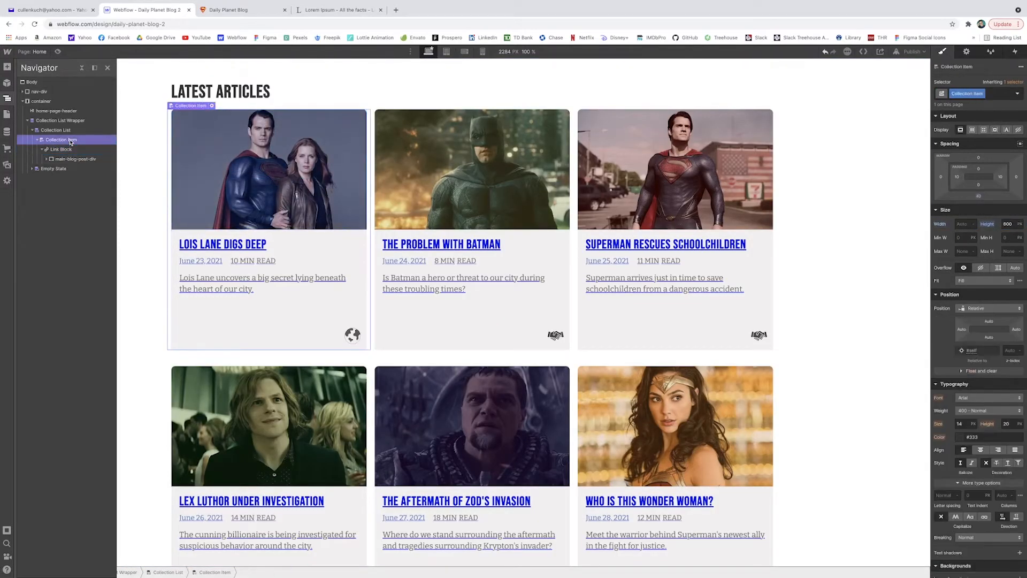
{"action": "left_click", "coordinate": [68, 149]}
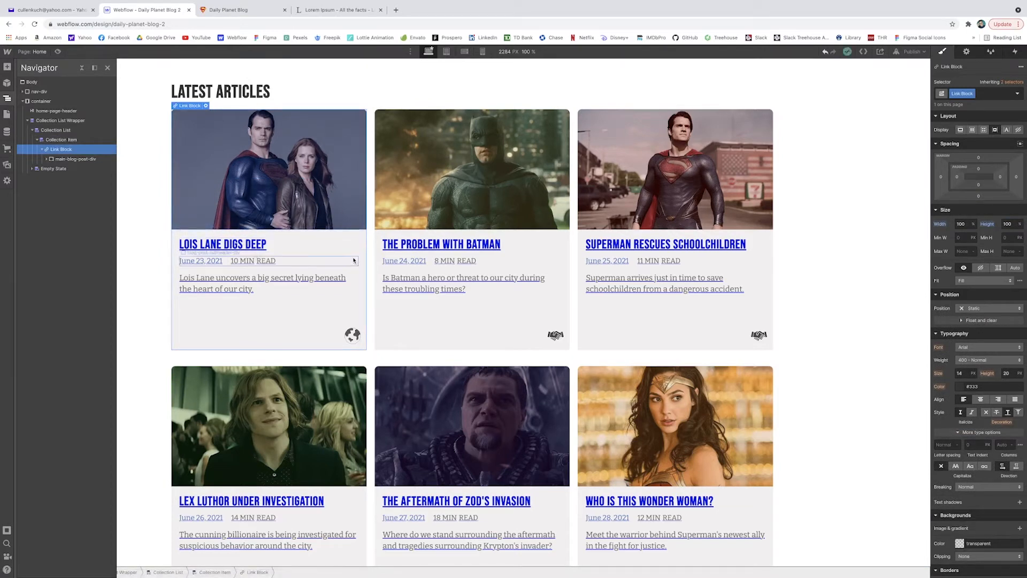
{"action": "left_click", "coordinate": [46, 159]}
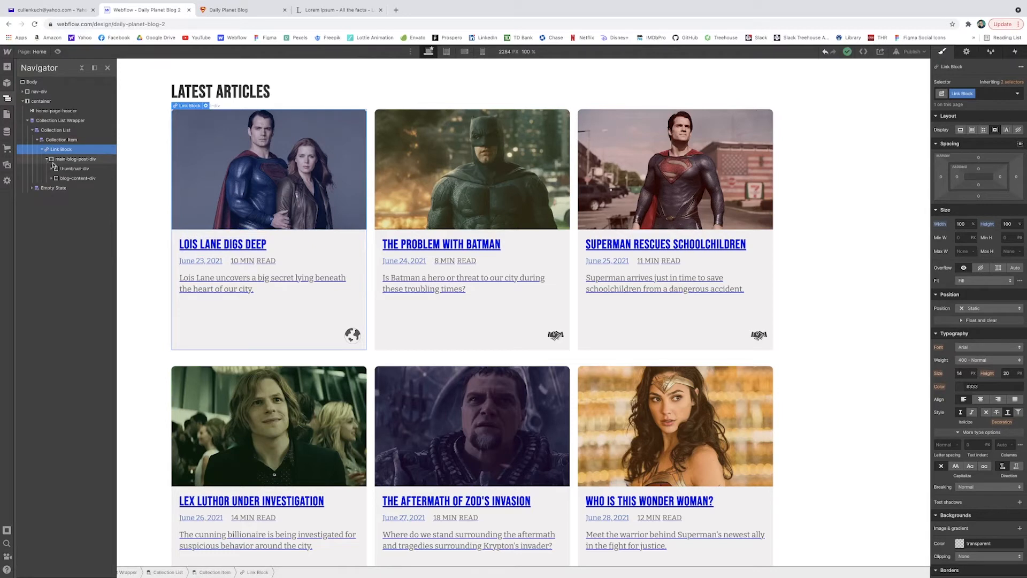
{"action": "left_click", "coordinate": [72, 169]}
{"action": "left_click", "coordinate": [70, 177]}
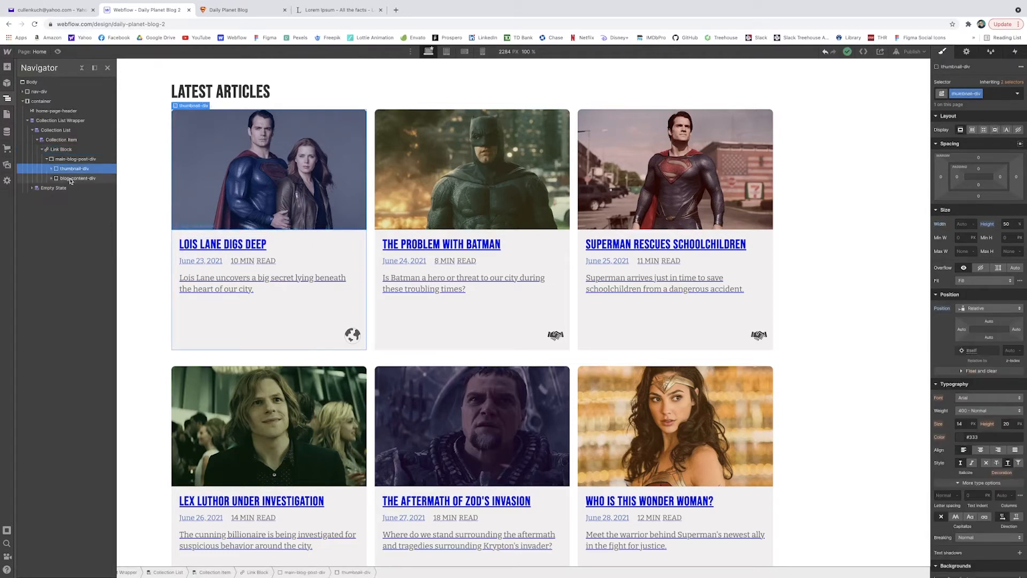
{"action": "left_click", "coordinate": [964, 438]}
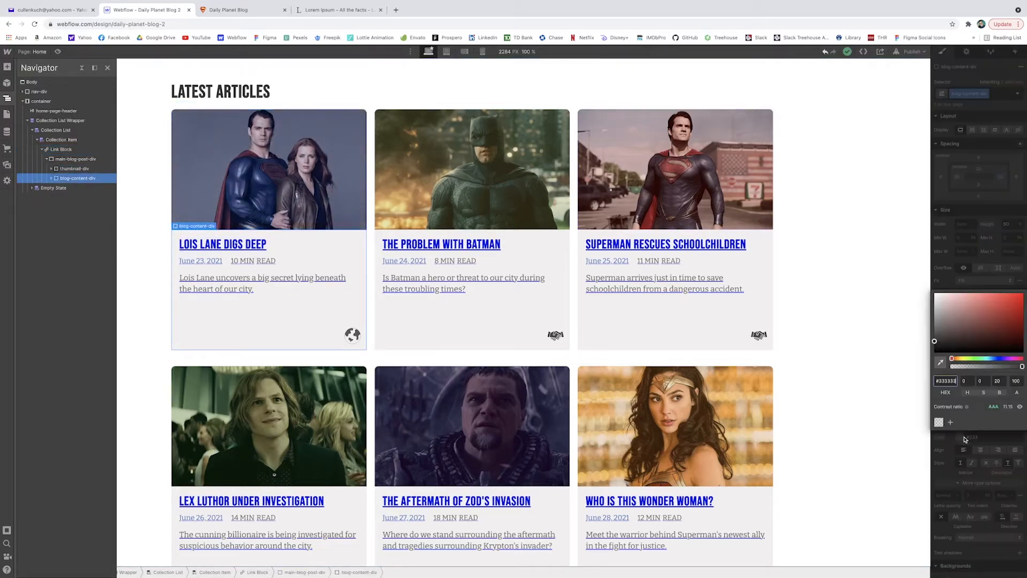
{"action": "left_click_drag", "start_coordinate": [934, 340], "coordinate": [933, 339]}
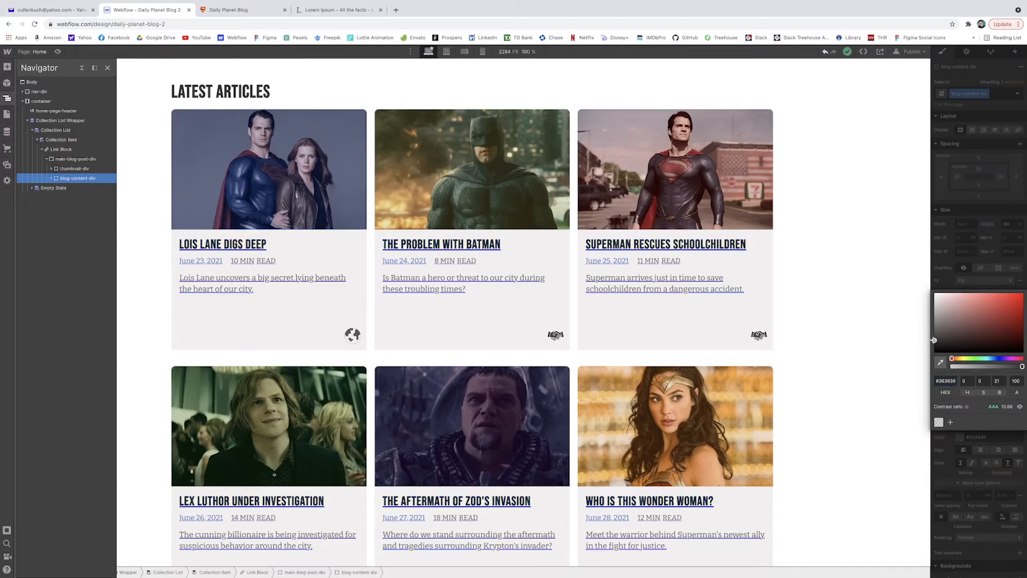
{"action": "left_click", "coordinate": [419, 317]}
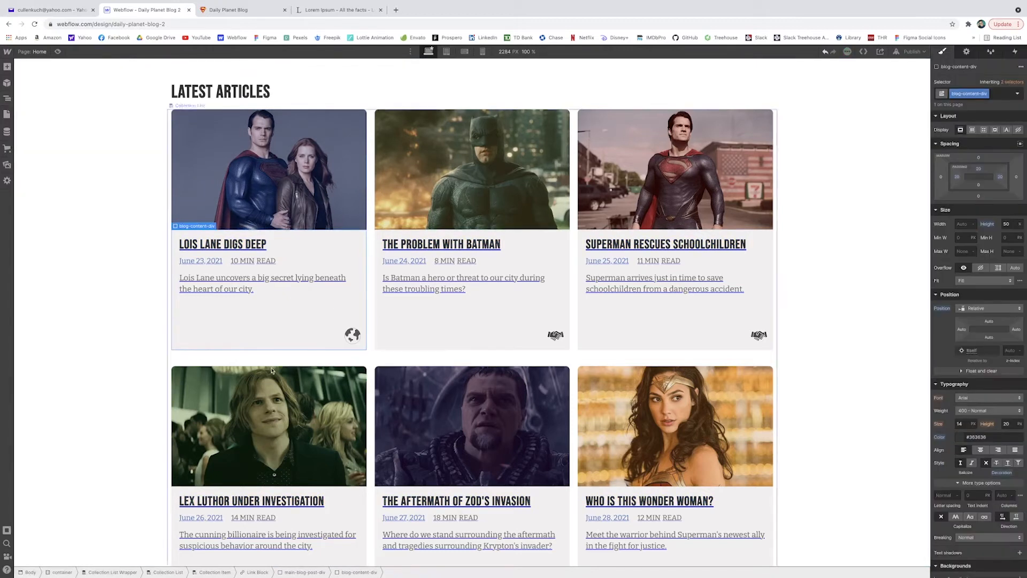
Step: Remove the underline text decoration from the Link Block
{"action": "left_click", "coordinate": [258, 571]}
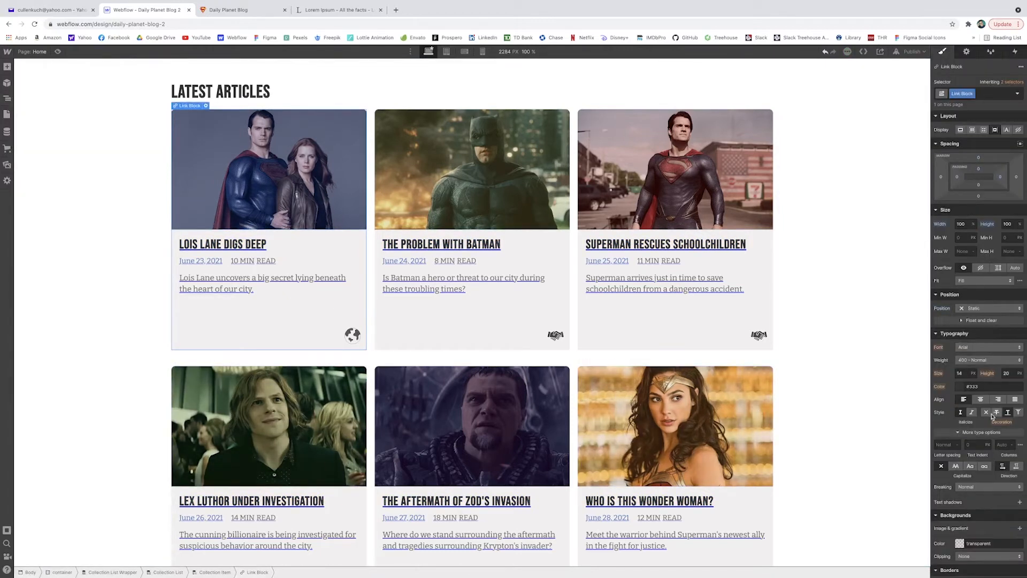
{"action": "left_click", "coordinate": [987, 412]}
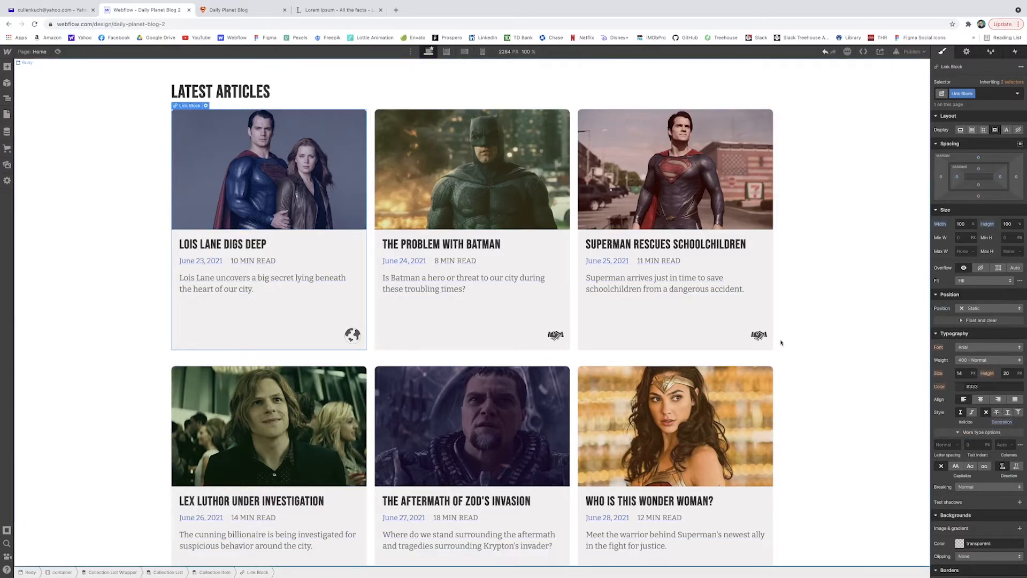
{"action": "key", "text": "Escape"}
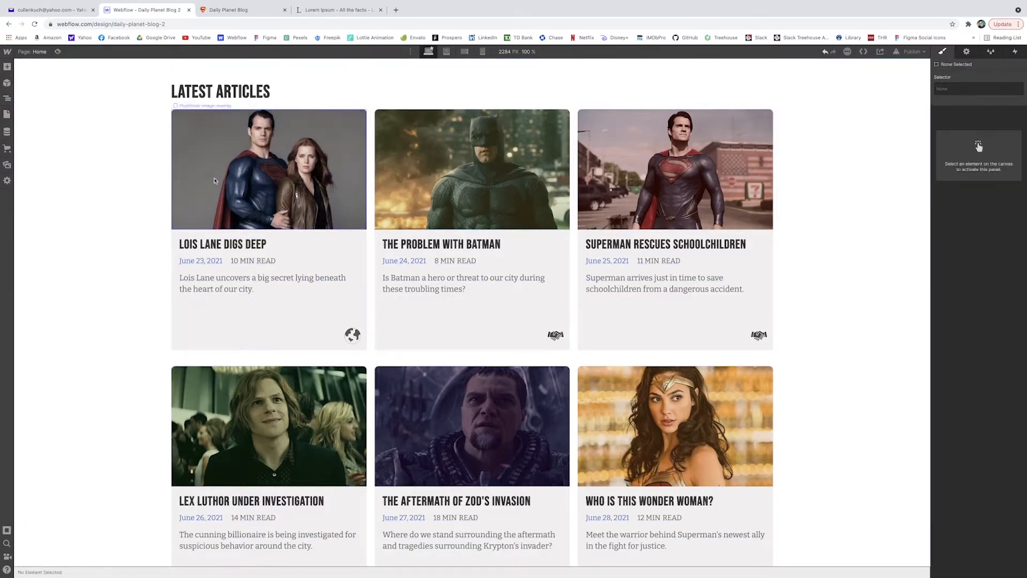
Step: Switch the Link Block's link type to a collection page and open the list of available pages
{"action": "left_click", "coordinate": [217, 187]}
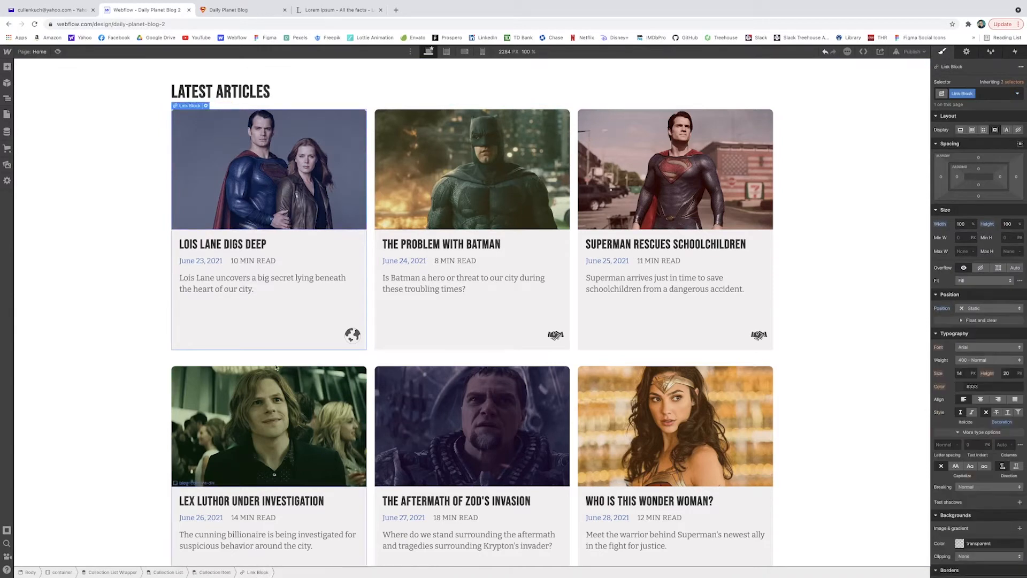
{"action": "left_click", "coordinate": [206, 106]}
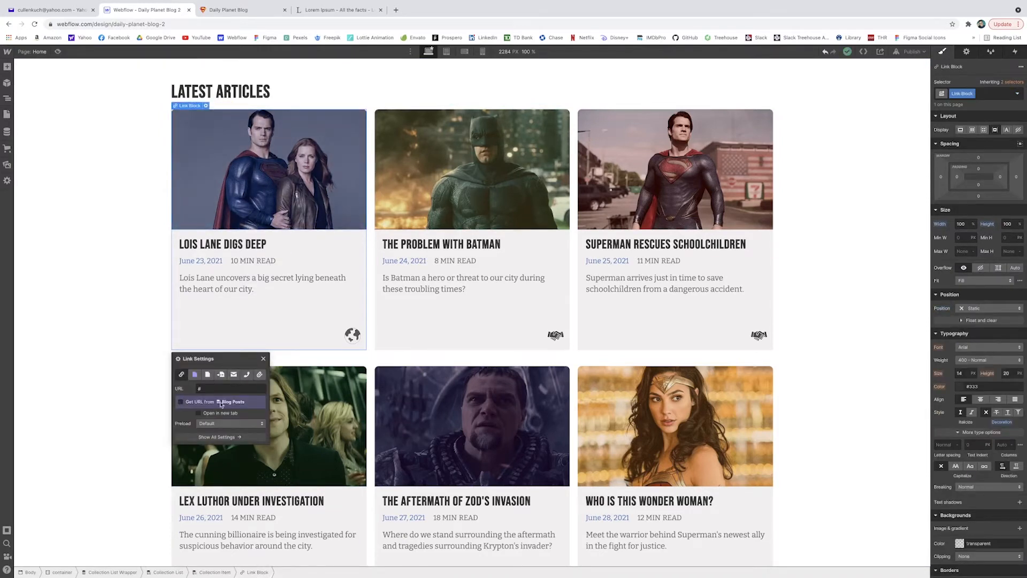
{"action": "left_click", "coordinate": [194, 374]}
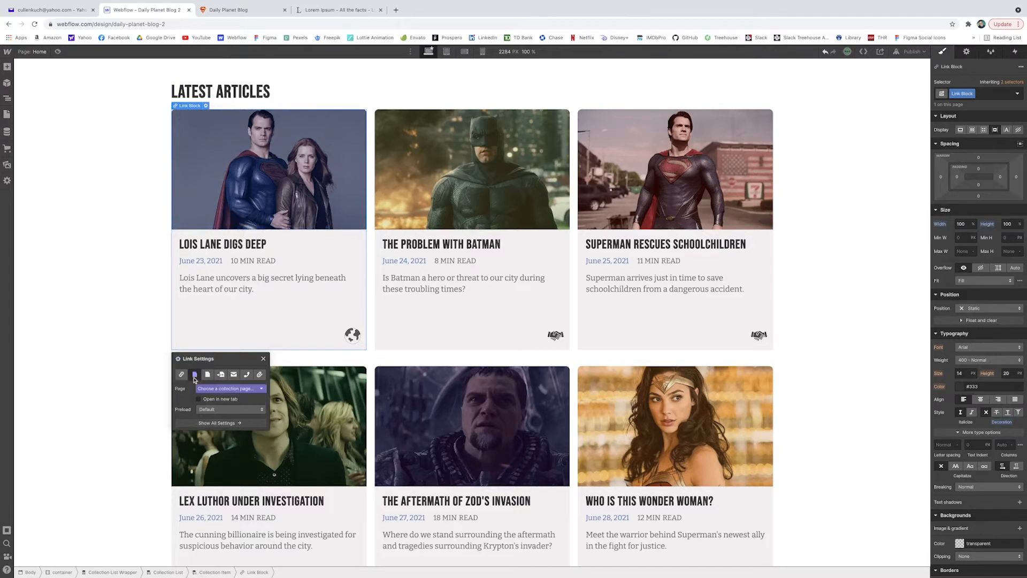
{"action": "left_click", "coordinate": [223, 390]}
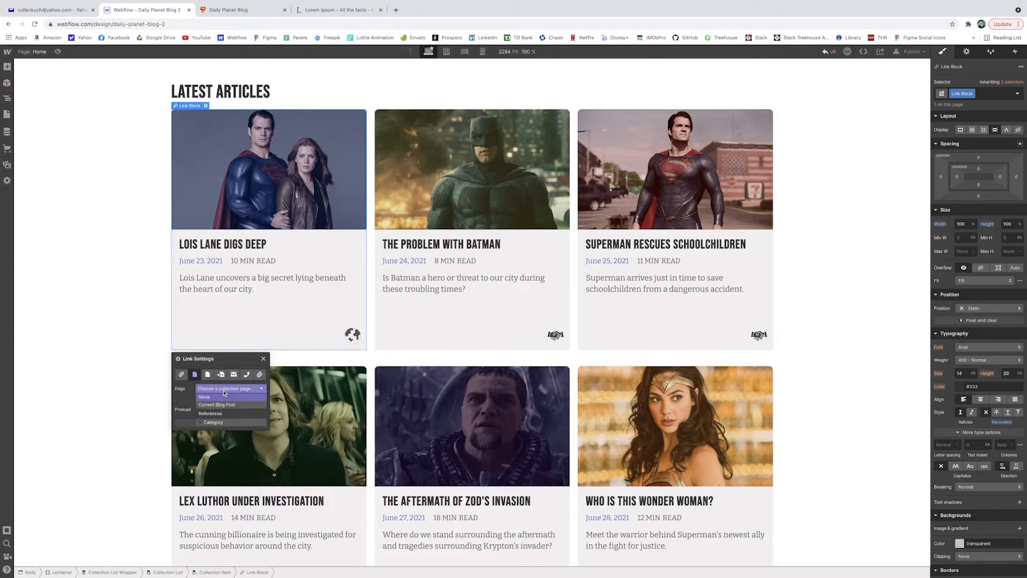
Step: Link the article card's link block to the Current Blog Post collection page
{"action": "left_click", "coordinate": [223, 405]}
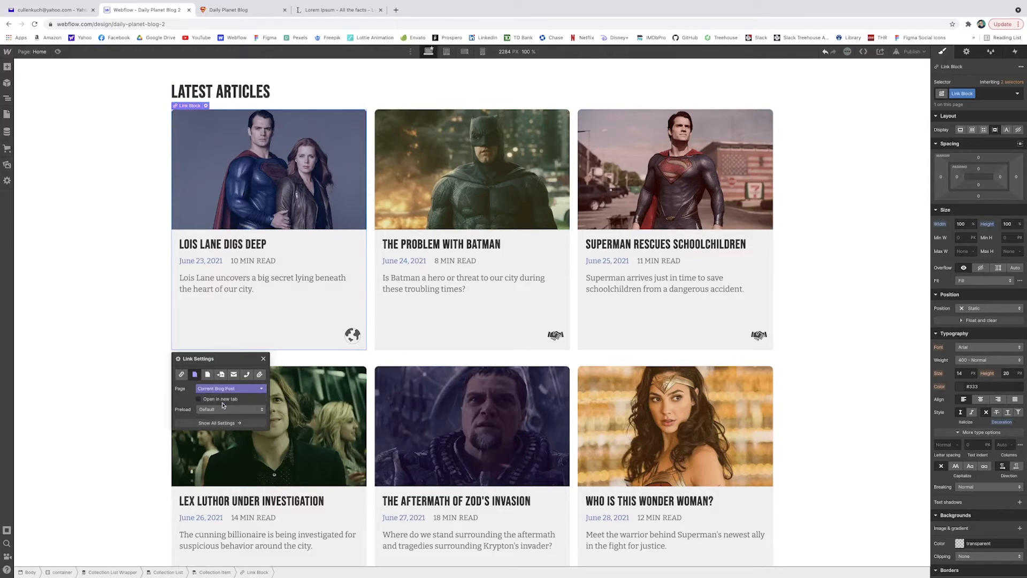
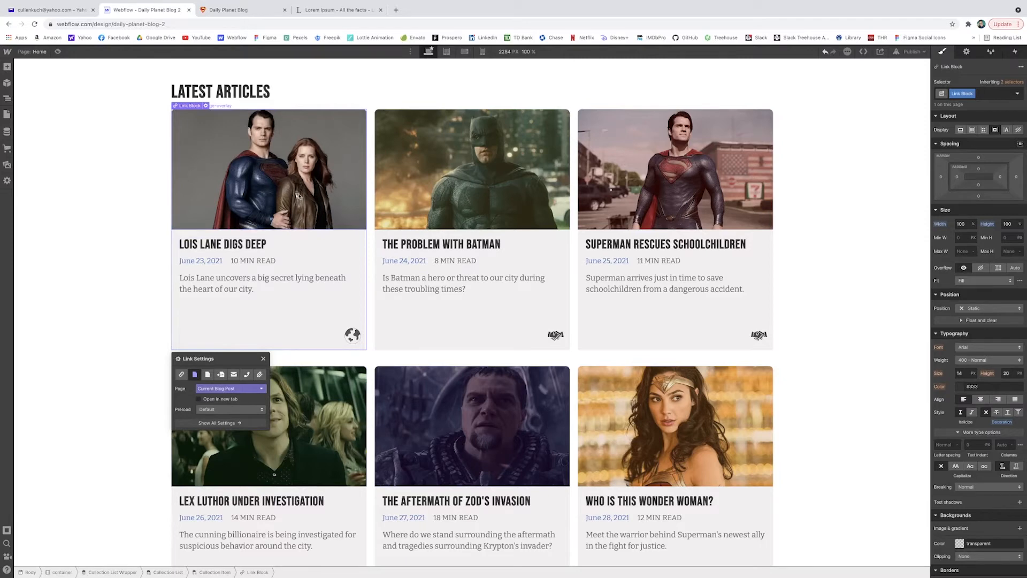
{"action": "left_click", "coordinate": [264, 359]}
Step: Preview the home page and follow the Lois Lane Digs Deep card to its article page
{"action": "left_click", "coordinate": [58, 52]}
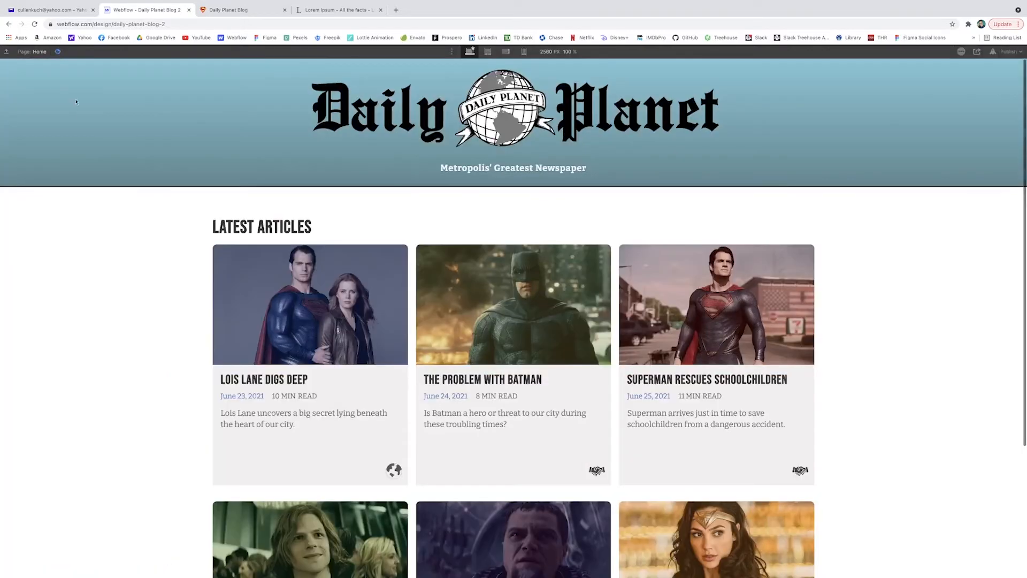
{"action": "scroll", "coordinate": [85, 118], "scroll_direction": "down", "scroll_amount": 2}
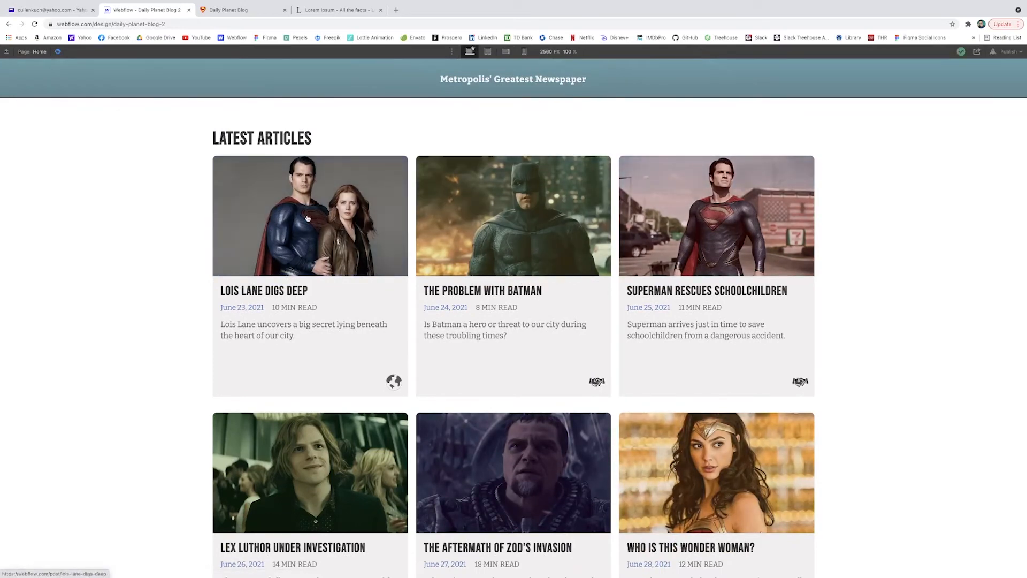
{"action": "scroll", "coordinate": [307, 217], "scroll_direction": "down", "scroll_amount": 1}
{"action": "left_click", "coordinate": [626, 253]}
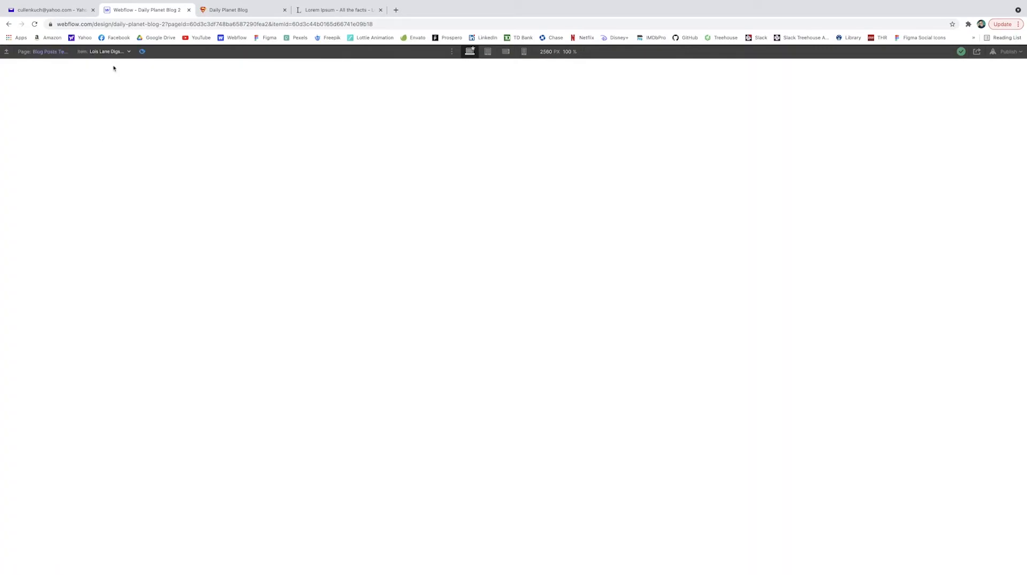
Step: Switch the previewed blog post item to The Aftermath of Zod's Invasion and on to Lex Luthor Under Investigation
{"action": "left_click", "coordinate": [120, 53]}
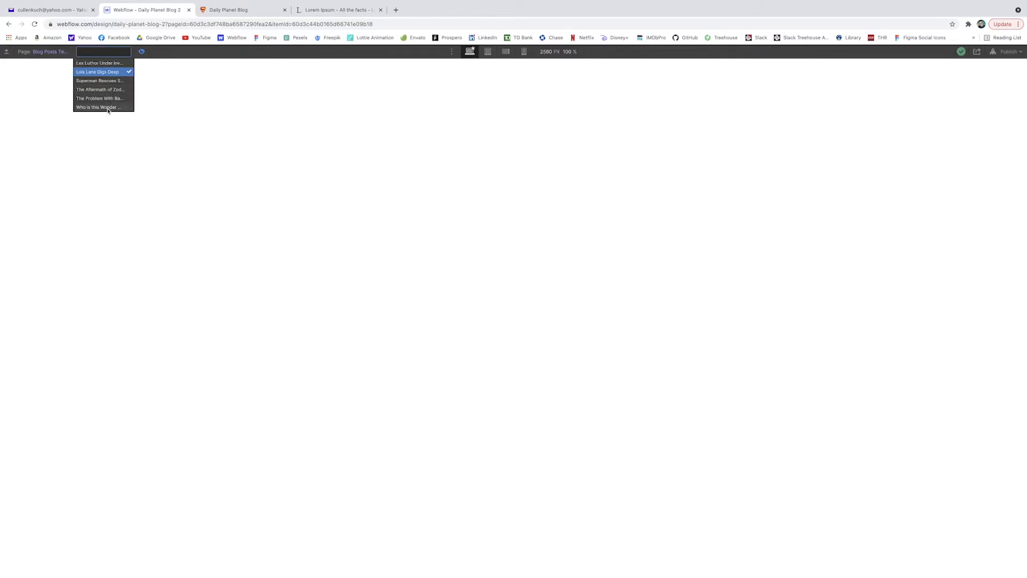
{"action": "left_click", "coordinate": [103, 89]}
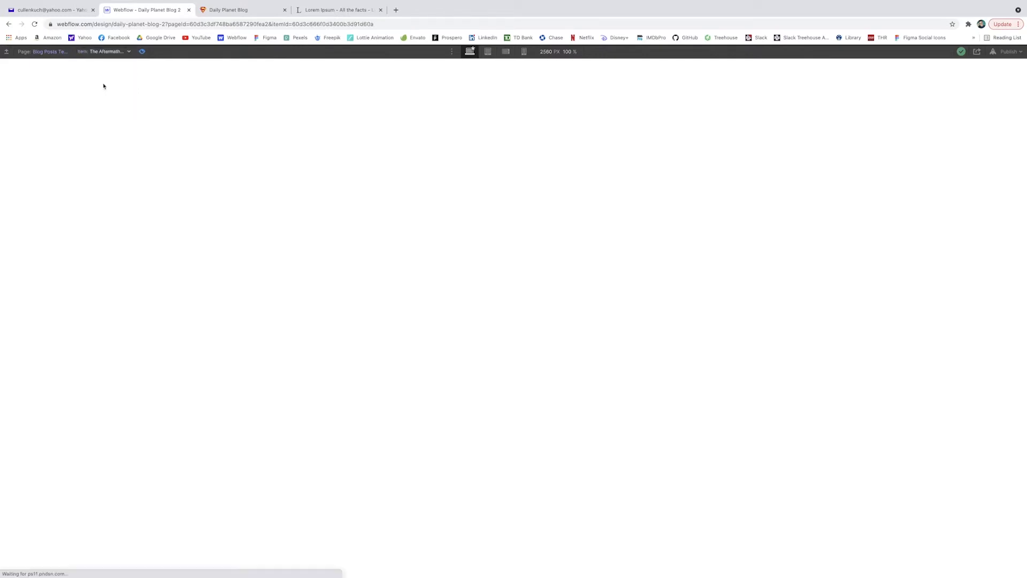
{"action": "left_click", "coordinate": [107, 52]}
{"action": "left_click", "coordinate": [102, 63]}
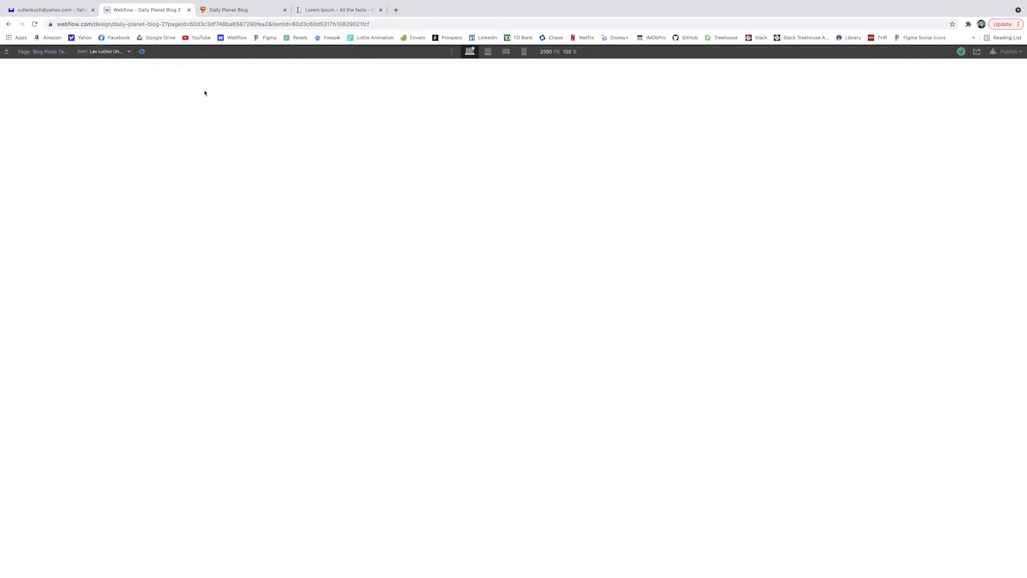
Step: On the published Daily Planet site, examine the Lois Lane Digs Deep article's hero image, body text, author bio and More Blog Posts section
{"action": "left_click", "coordinate": [230, 10]}
{"action": "left_click", "coordinate": [294, 218]}
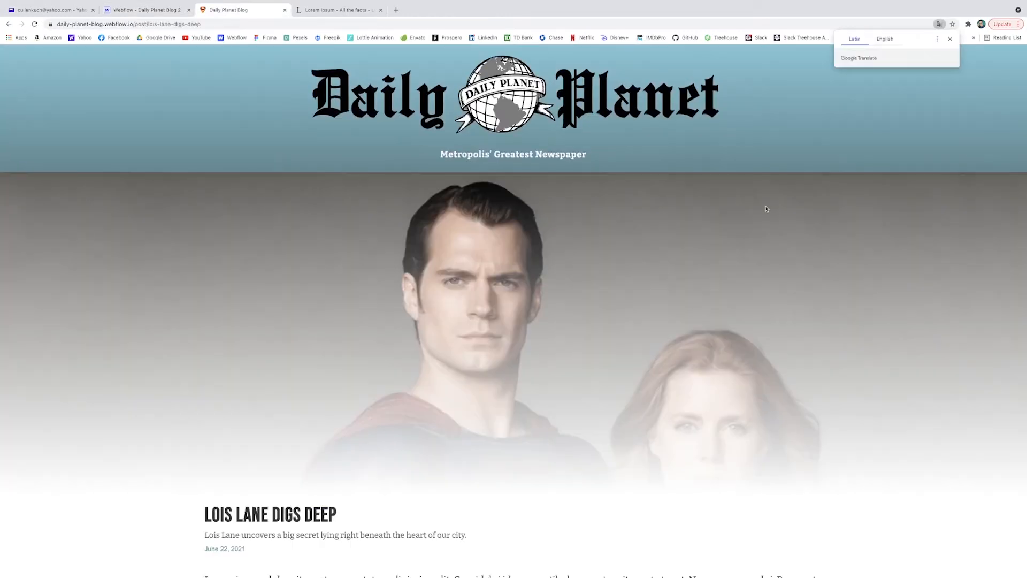
{"action": "scroll", "coordinate": [941, 242], "scroll_direction": "down", "scroll_amount": 5}
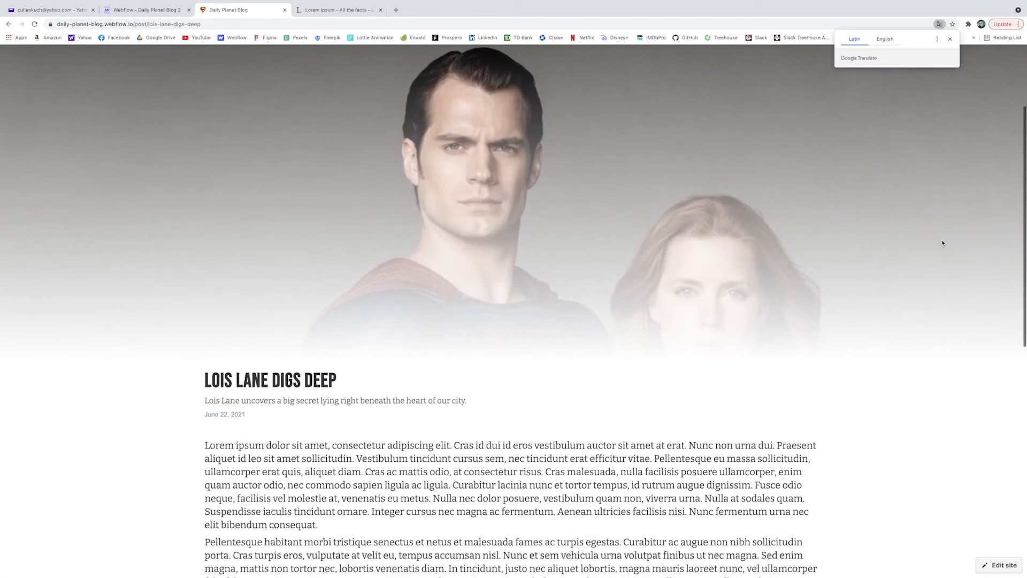
{"action": "scroll", "coordinate": [935, 235], "scroll_direction": "down", "scroll_amount": 10}
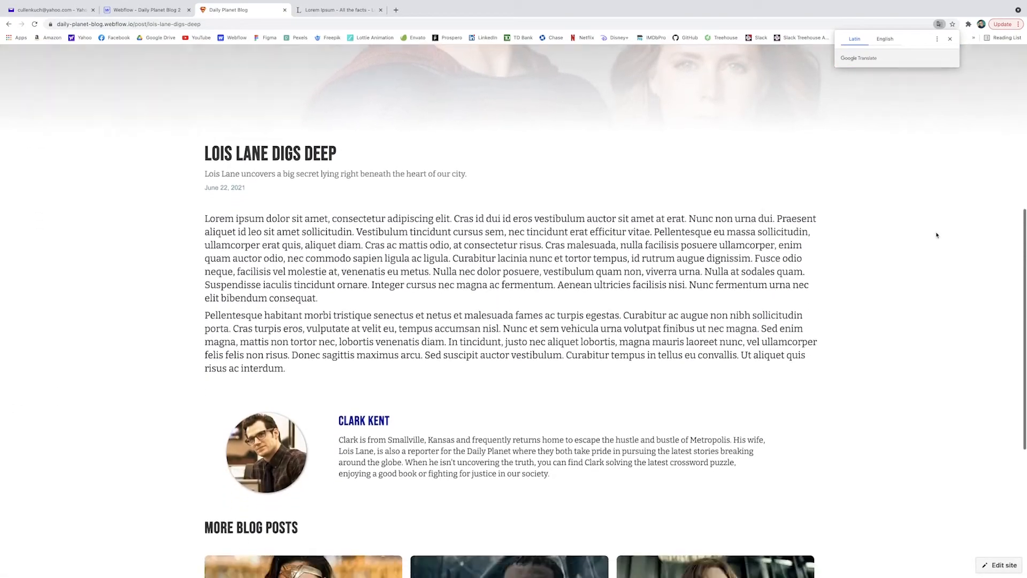
{"action": "scroll", "coordinate": [936, 235], "scroll_direction": "down", "scroll_amount": 7}
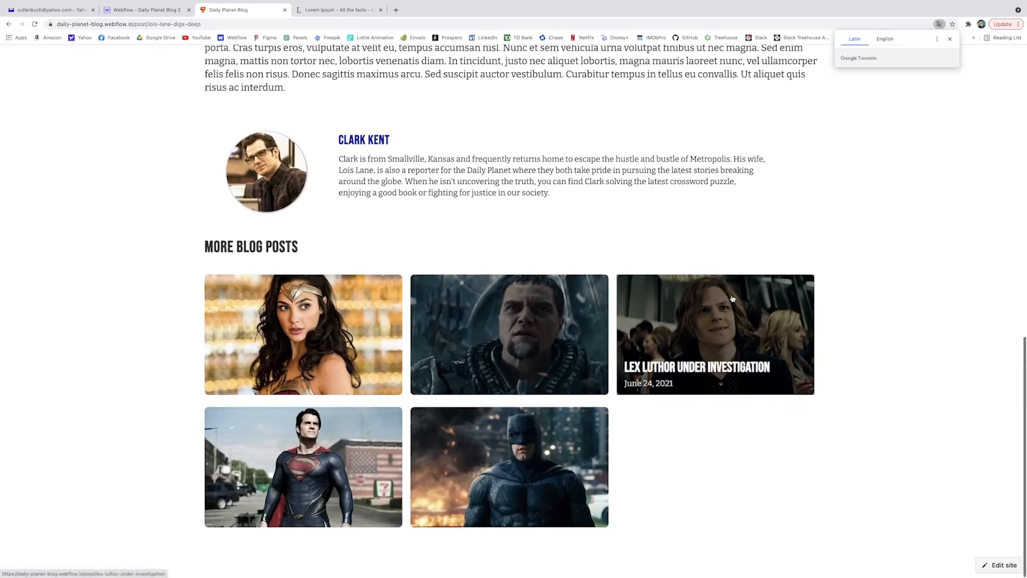
{"action": "scroll", "coordinate": [755, 218], "scroll_direction": "up", "scroll_amount": 10}
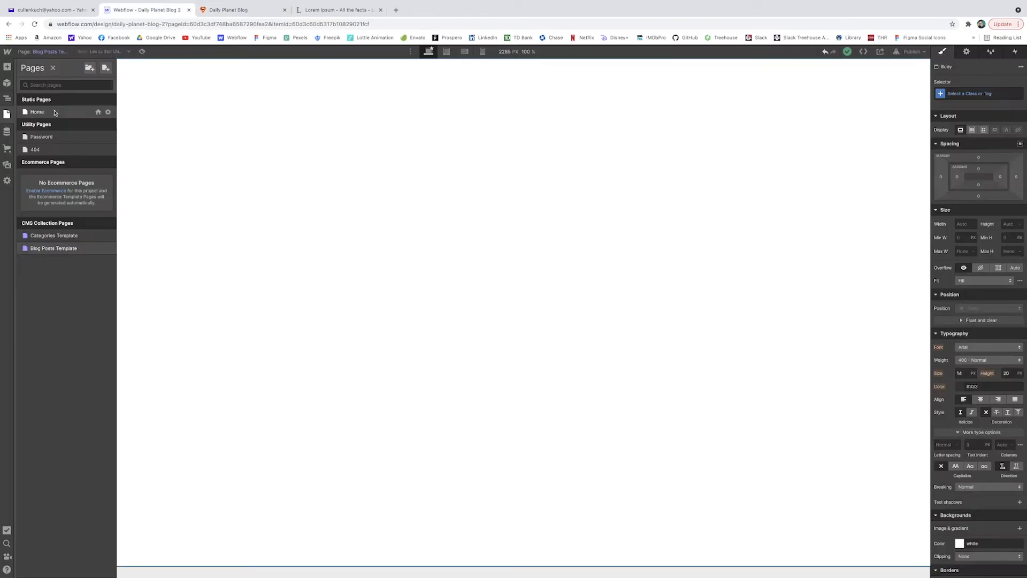
Step: On the Home page of the design project, turn the nav-div into a symbol named Nav
{"action": "left_click", "coordinate": [55, 112]}
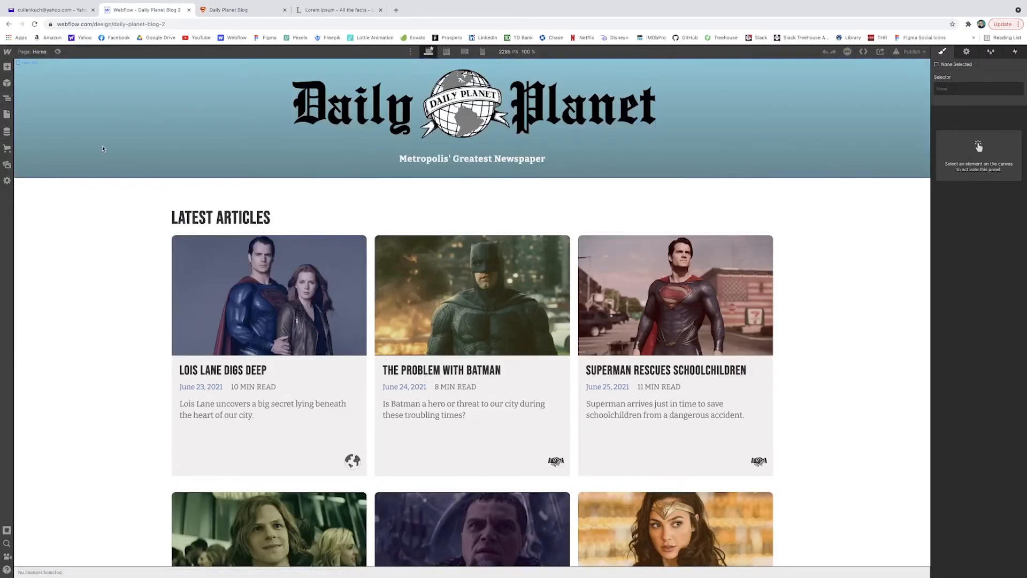
{"action": "left_click", "coordinate": [103, 148]}
{"action": "left_click", "coordinate": [7, 97]}
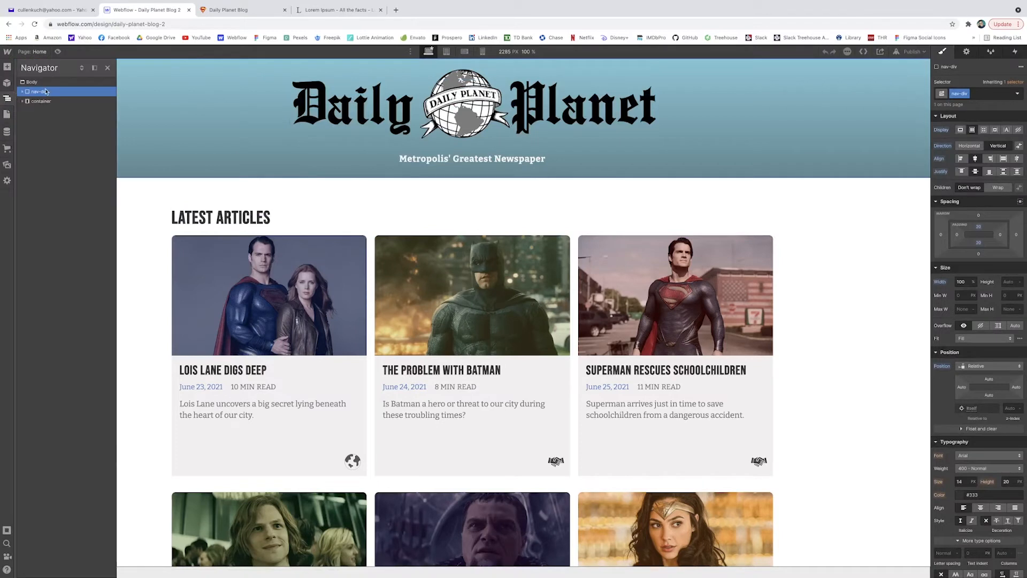
{"action": "left_click", "coordinate": [7, 83]}
{"action": "left_click", "coordinate": [42, 90]}
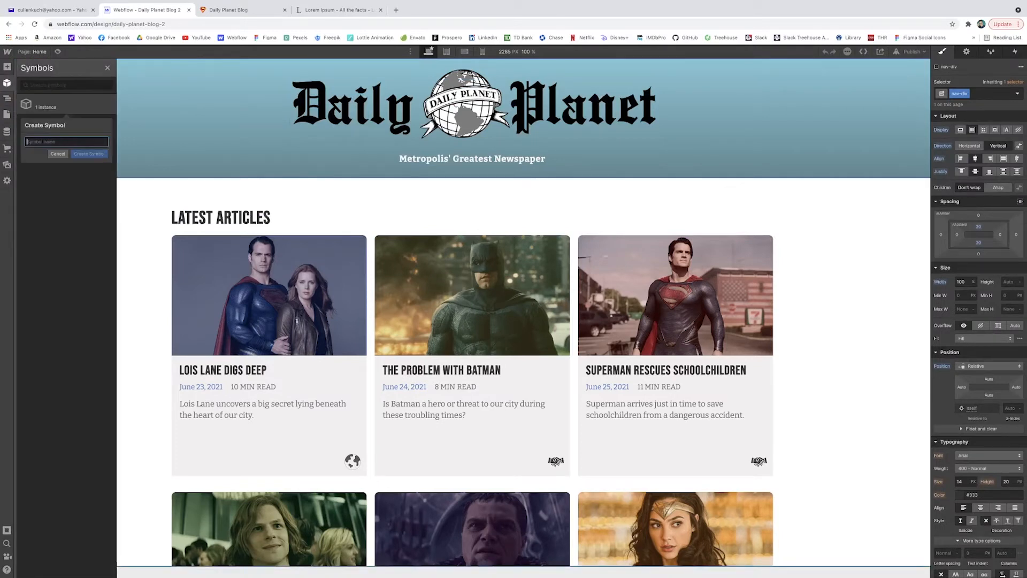
{"action": "type", "text": "Nav"}
{"action": "key", "text": "Return"}
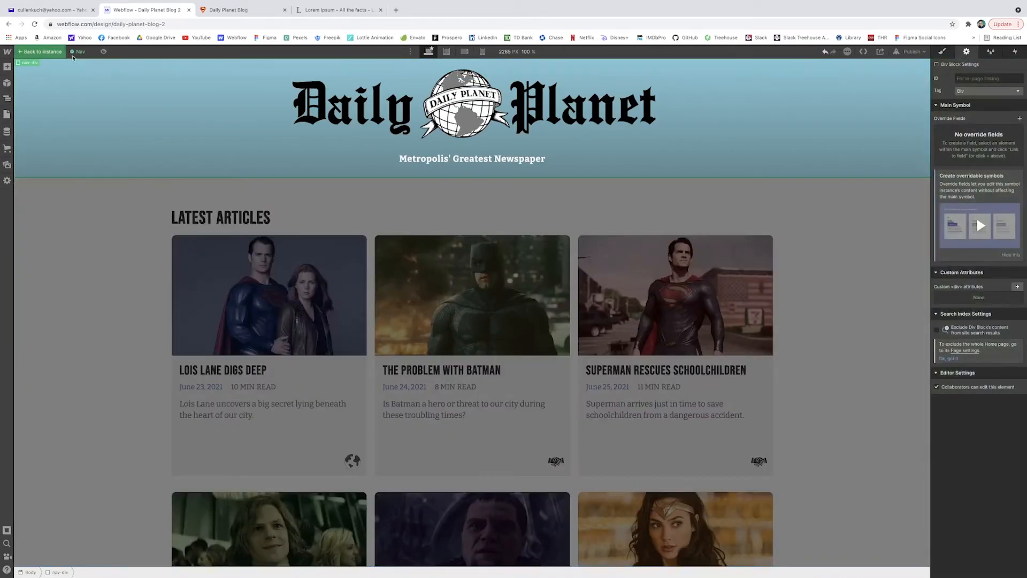
Step: Open the Lois Lane Digs Deep article's blog post template and place the Nav symbol at the top of the page
{"action": "left_click", "coordinate": [103, 52]}
{"action": "left_click", "coordinate": [262, 283]}
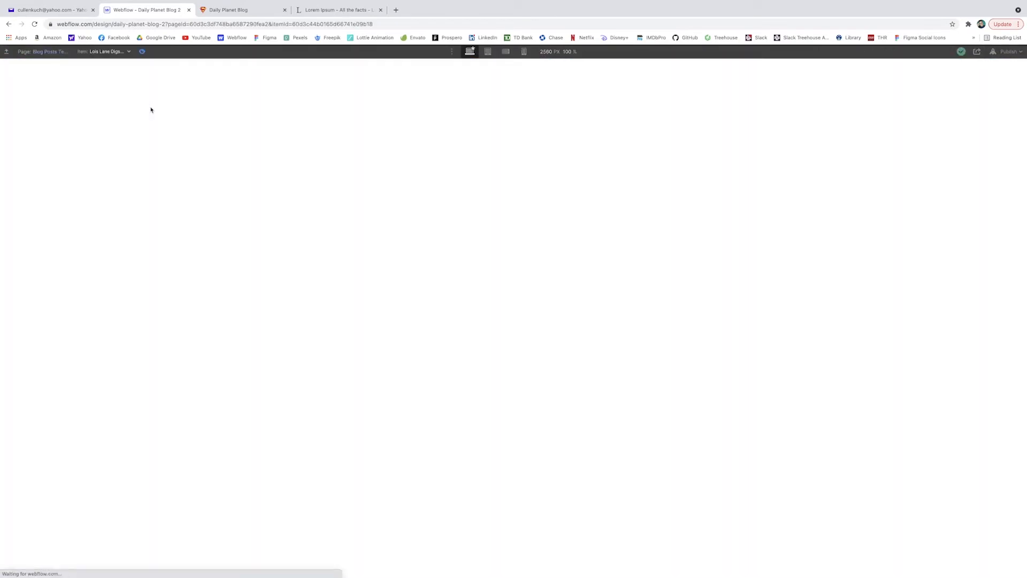
{"action": "left_click", "coordinate": [142, 51]}
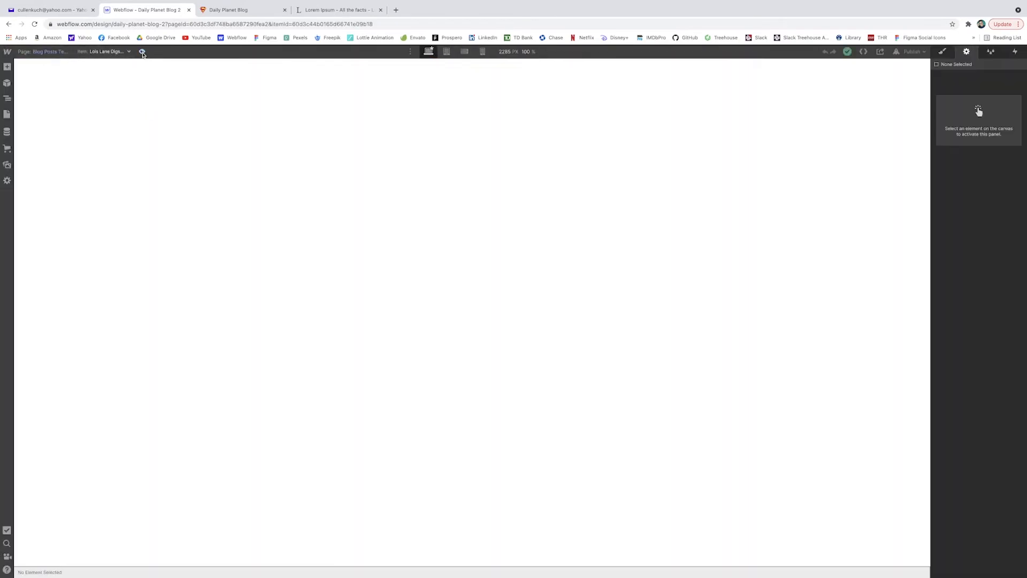
{"action": "left_click", "coordinate": [7, 84]}
{"action": "left_click_drag", "start_coordinate": [32, 119], "coordinate": [204, 121]}
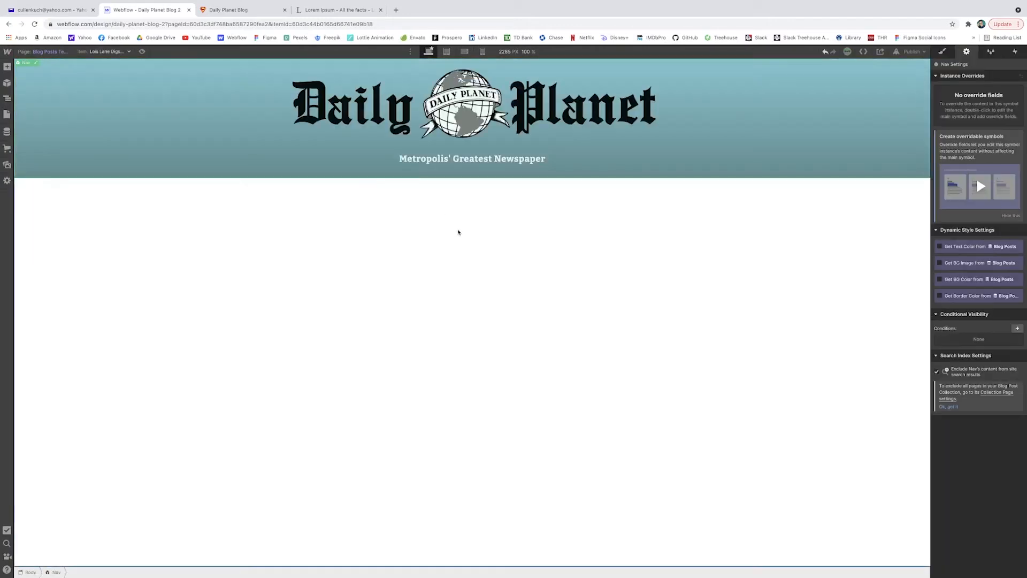
Step: Add a section below the nav with the class blog-hero-section and set its height to 60 VH
{"action": "left_click", "coordinate": [492, 275]}
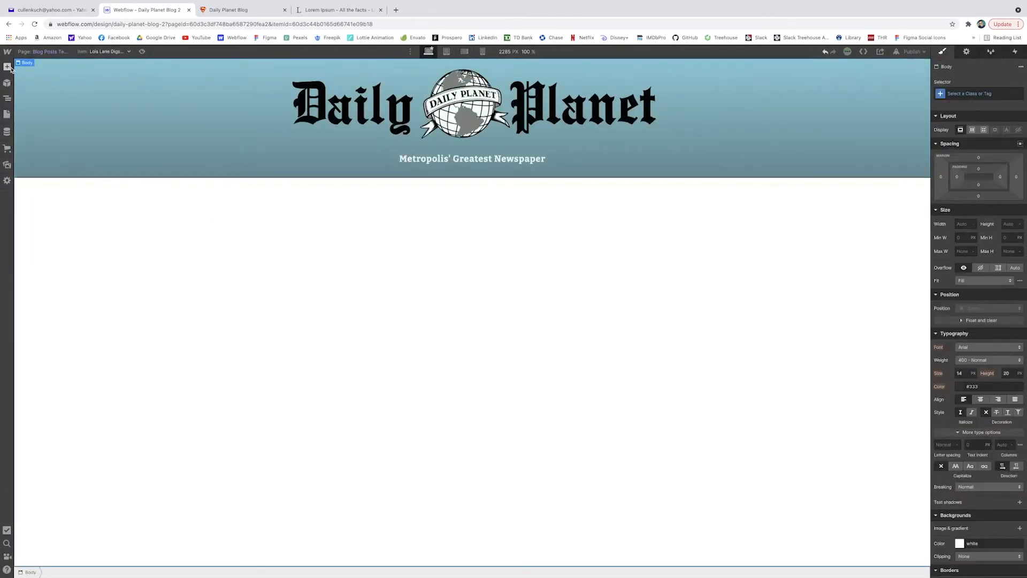
{"action": "left_click", "coordinate": [7, 66]}
{"action": "left_click_drag", "start_coordinate": [34, 150], "coordinate": [442, 206]}
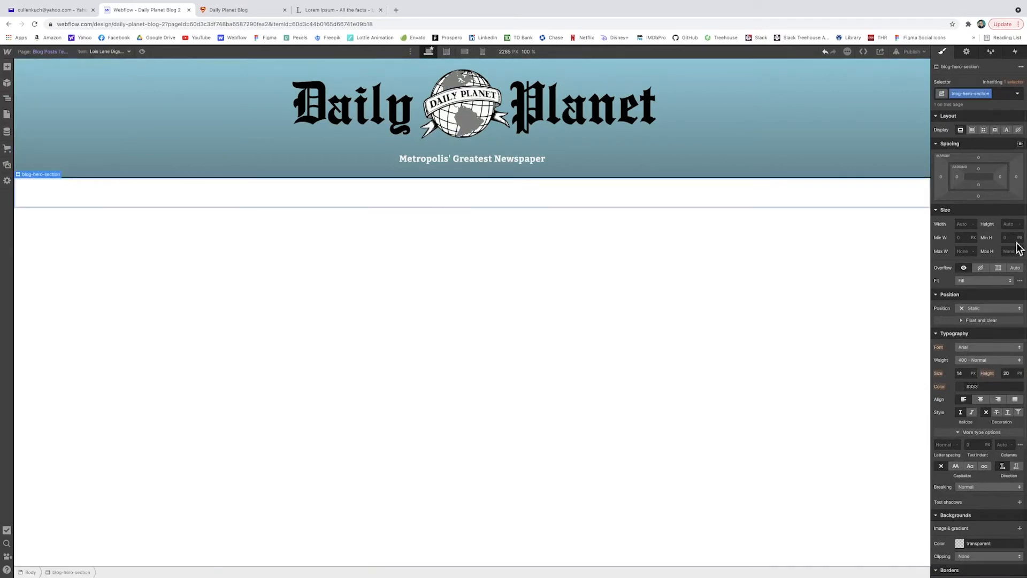
{"action": "left_click", "coordinate": [1005, 225]}
{"action": "key", "text": "Return"}
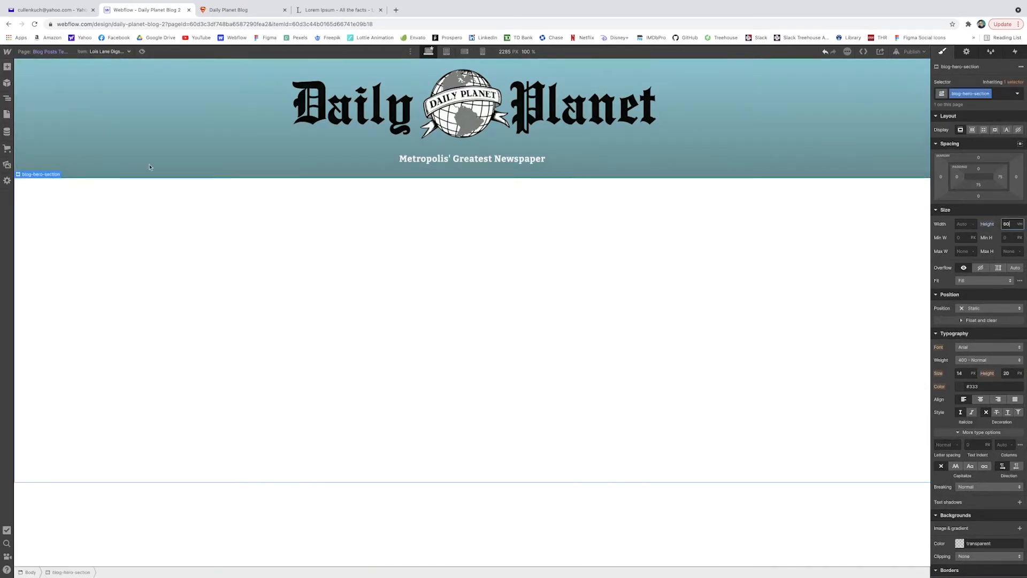
Step: Bind the blog-hero-section's background image to the Main Image field of Blog Posts
{"action": "left_click", "coordinate": [966, 52]}
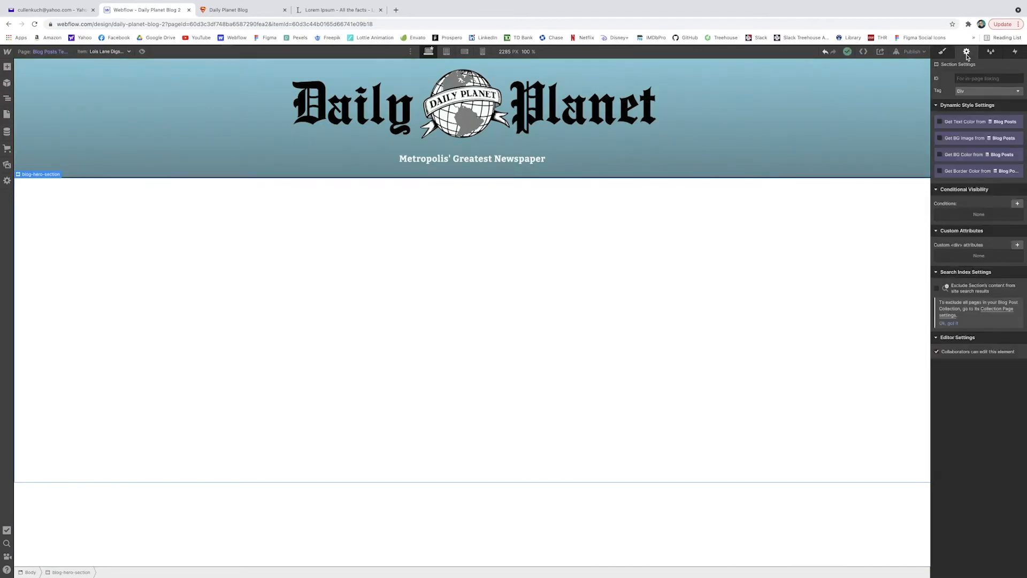
{"action": "left_click", "coordinate": [956, 140]}
{"action": "left_click", "coordinate": [953, 148]}
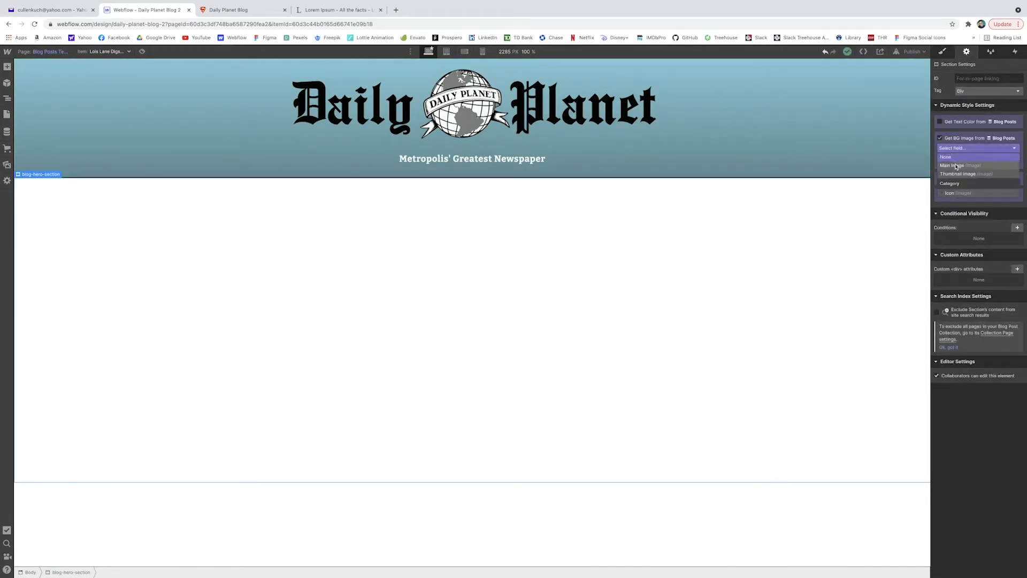
{"action": "left_click", "coordinate": [956, 165]}
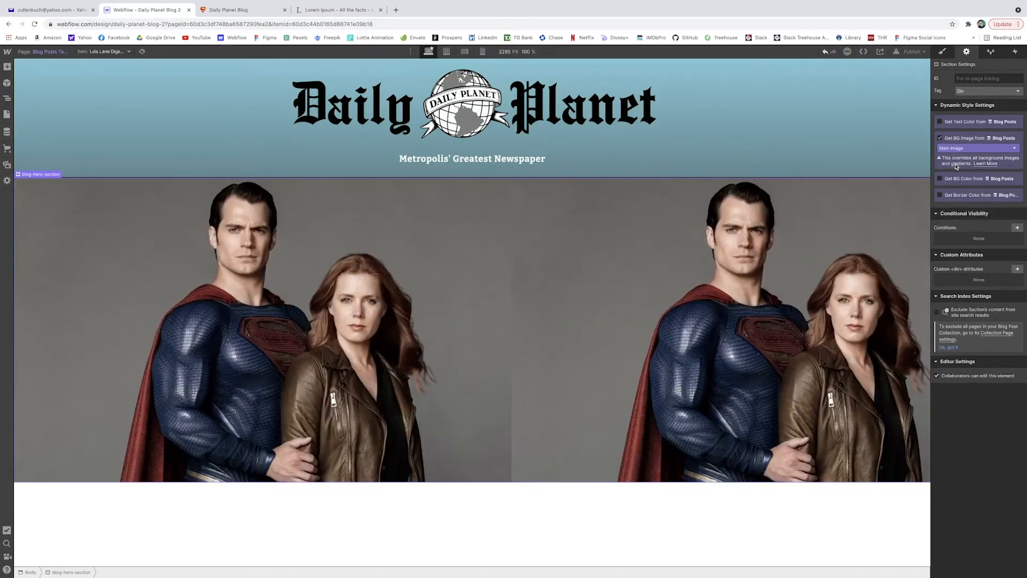
Step: Set the hero section's background image size to Cover and its position to top center, 50% left and 0% top
{"action": "left_click", "coordinate": [950, 53]}
{"action": "scroll", "coordinate": [968, 290], "scroll_direction": "down", "scroll_amount": 5}
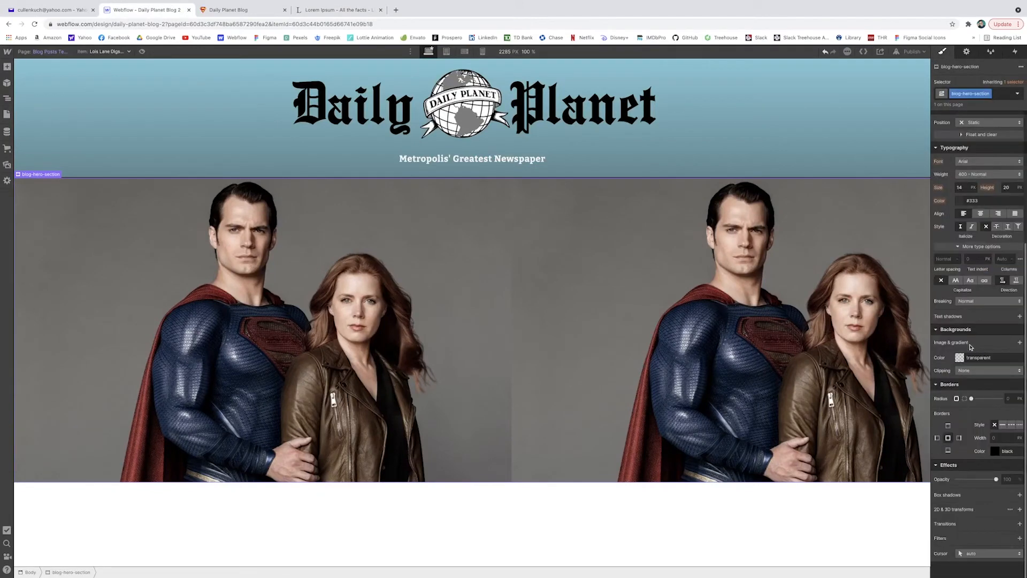
{"action": "left_click", "coordinate": [1019, 342]}
{"action": "left_click", "coordinate": [989, 429]}
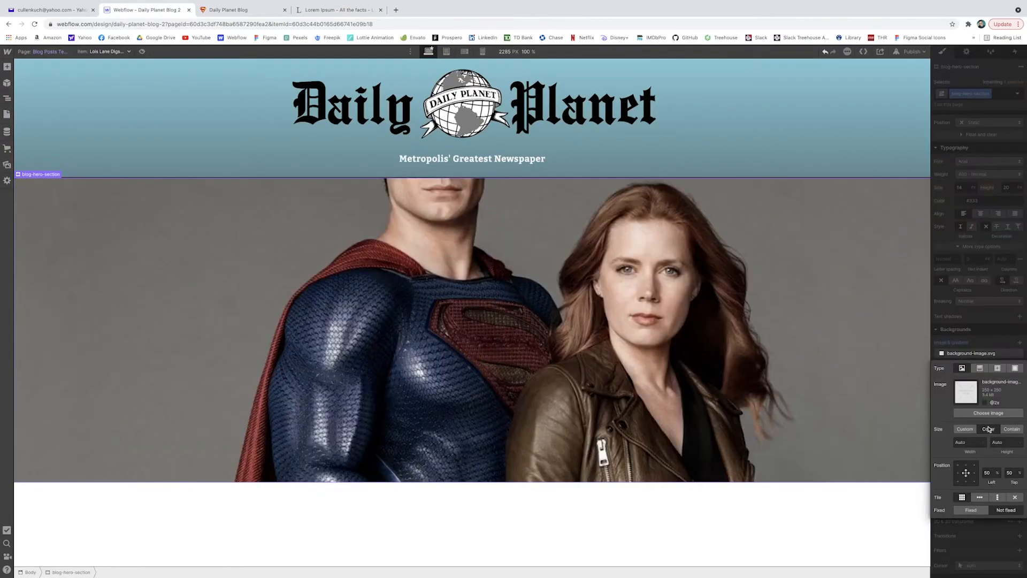
{"action": "left_click", "coordinate": [966, 481]}
{"action": "left_click", "coordinate": [965, 465]}
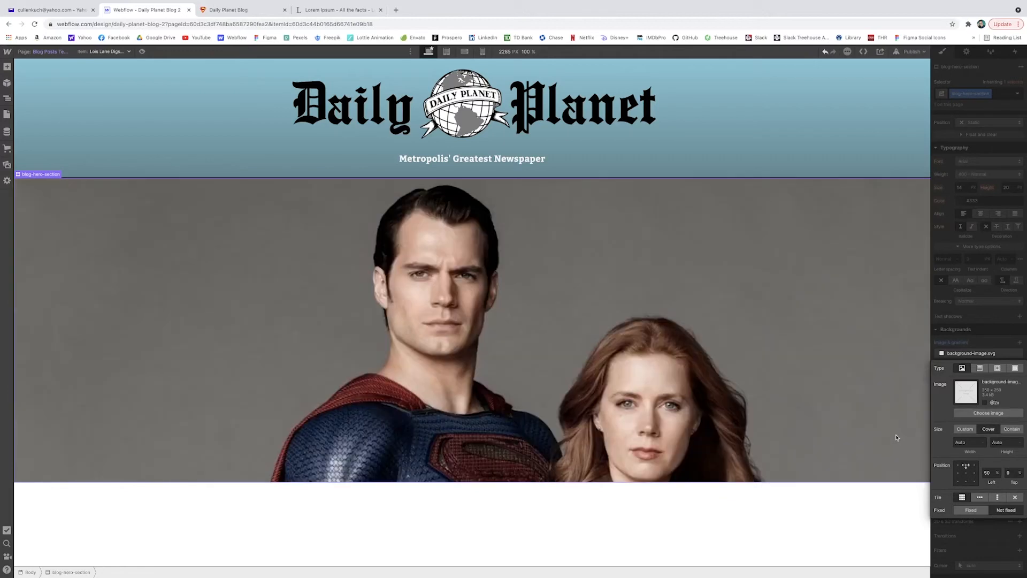
{"action": "left_click", "coordinate": [929, 398]}
{"action": "left_click_drag", "start_coordinate": [930, 397], "coordinate": [954, 384]}
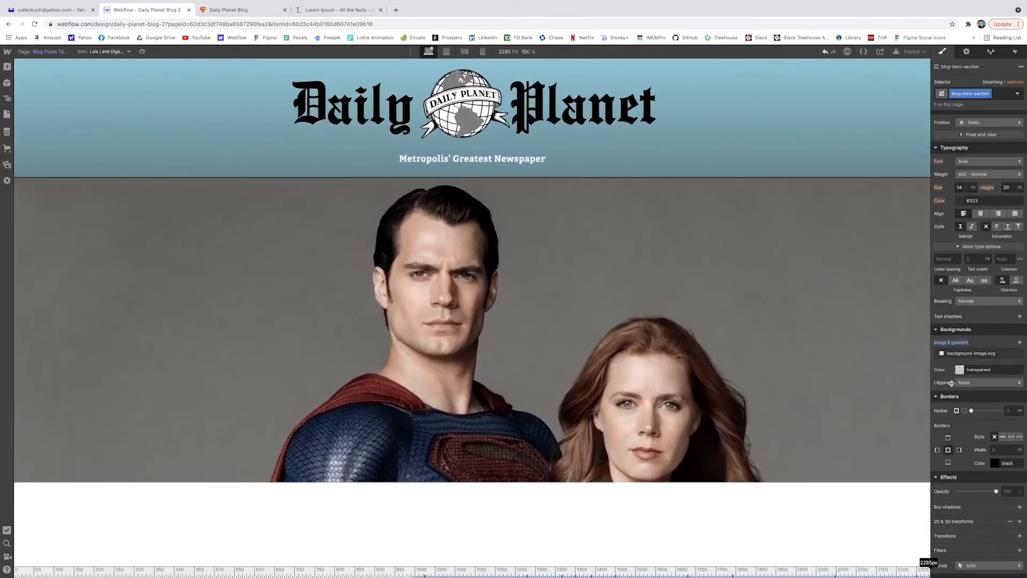
Step: Set the blog-hero-section's position to Relative
{"action": "key", "text": "z"}
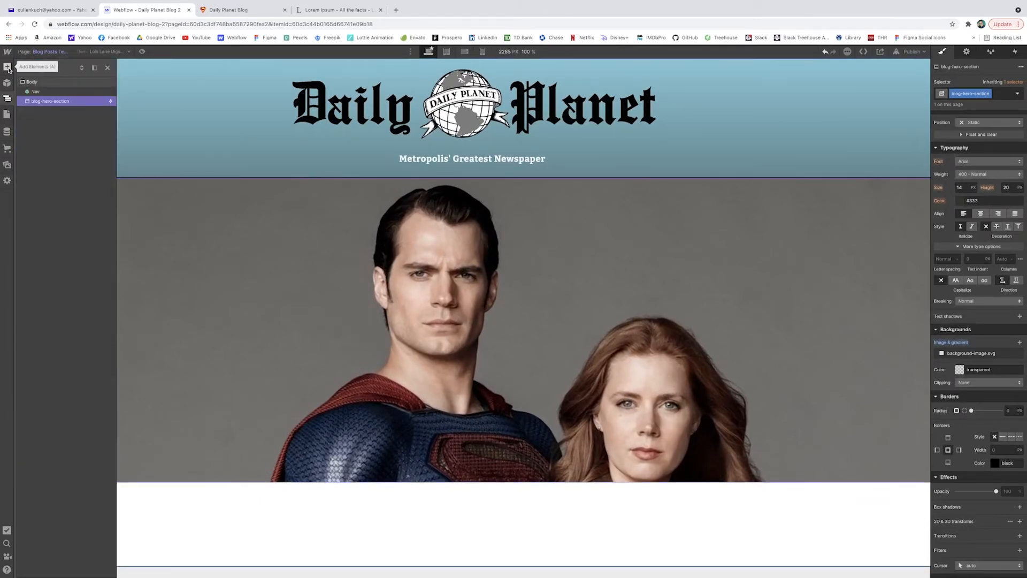
{"action": "scroll", "coordinate": [965, 248], "scroll_direction": "up", "scroll_amount": 4}
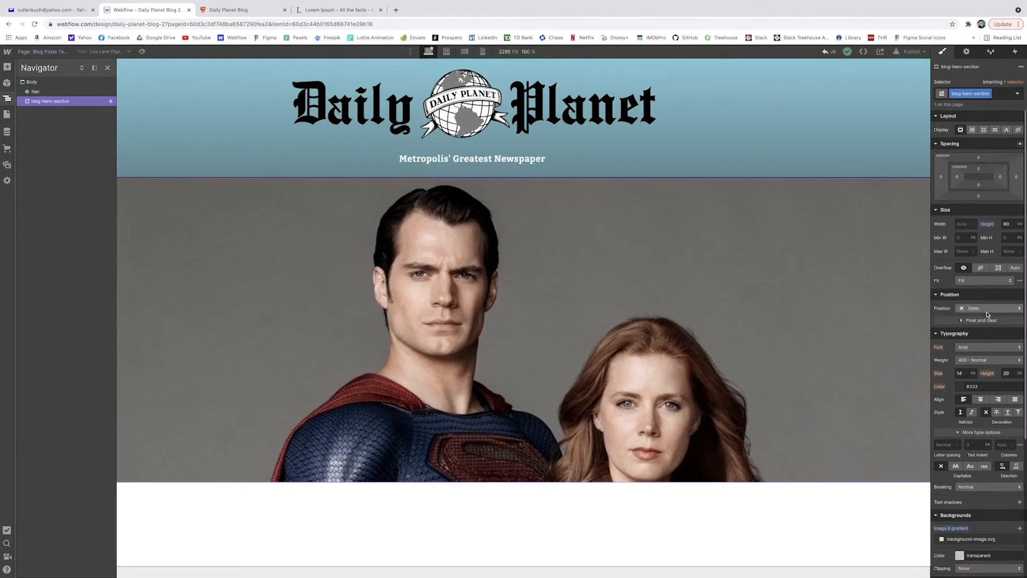
{"action": "left_click", "coordinate": [983, 309]}
{"action": "left_click", "coordinate": [985, 319]}
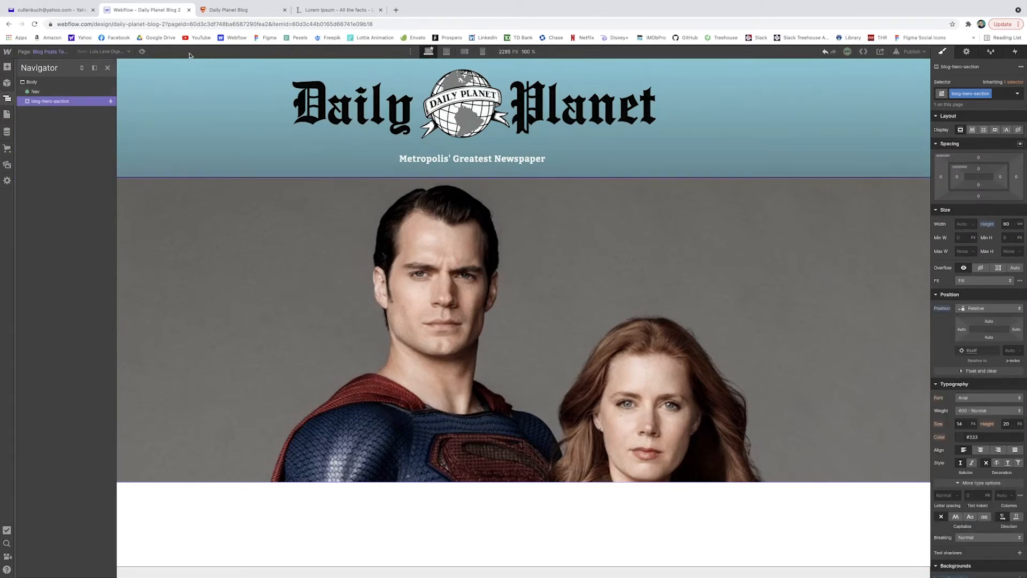
Step: Add a div block inside the blog-hero-section and give it the class blog-hero-overlay
{"action": "left_click", "coordinate": [7, 66]}
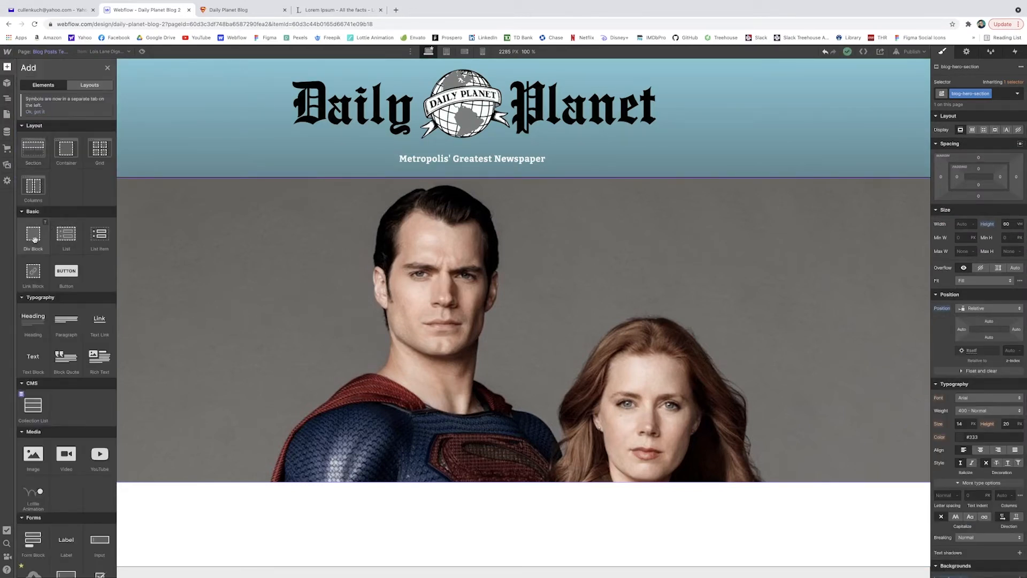
{"action": "left_click_drag", "start_coordinate": [33, 236], "coordinate": [148, 227]}
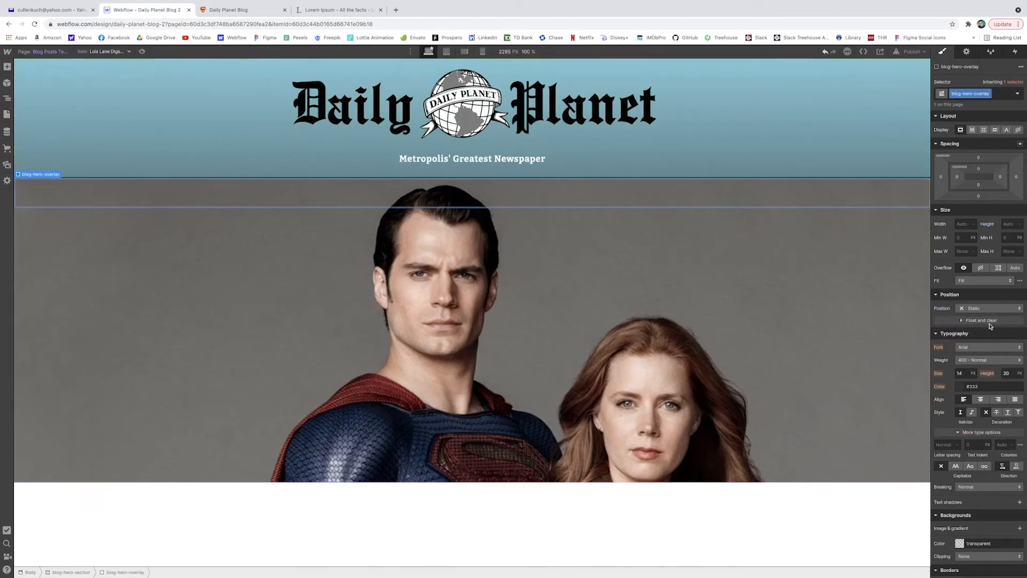
Step: Set the blog-hero-overlay's position to Absolute and stretch it over the full hero section
{"action": "left_click", "coordinate": [986, 309]}
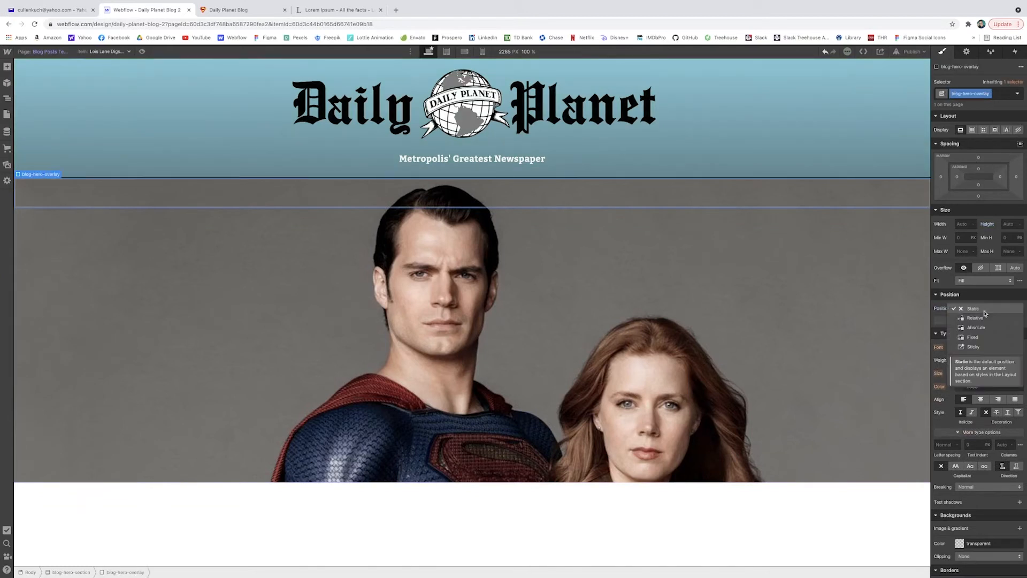
{"action": "left_click", "coordinate": [985, 329]}
{"action": "left_click", "coordinate": [1020, 319]}
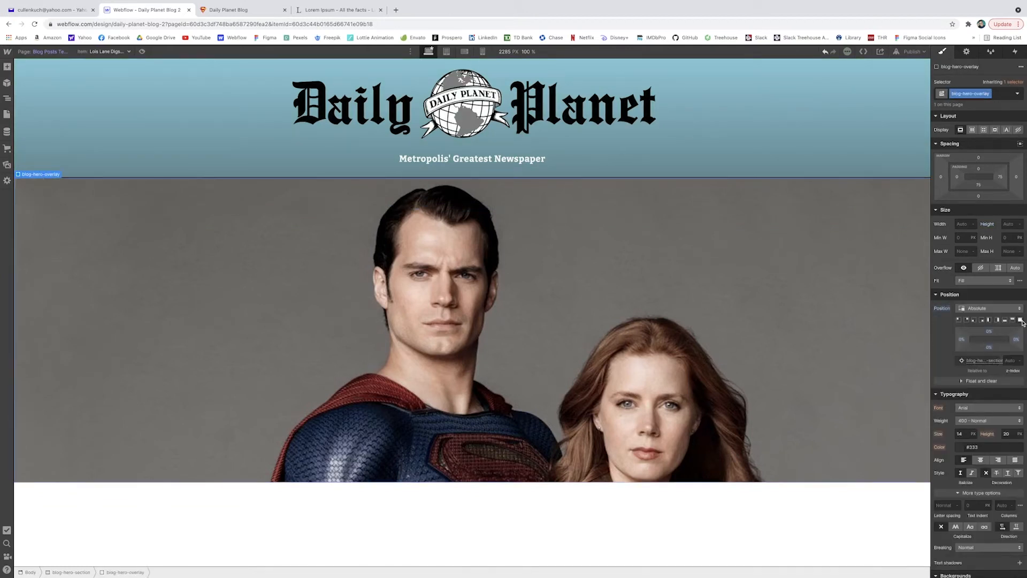
Step: Add a linear gradient background to the blog-hero-overlay that fades from transparent at the top to white at the bottom
{"action": "scroll", "coordinate": [994, 321], "scroll_direction": "down", "scroll_amount": 5}
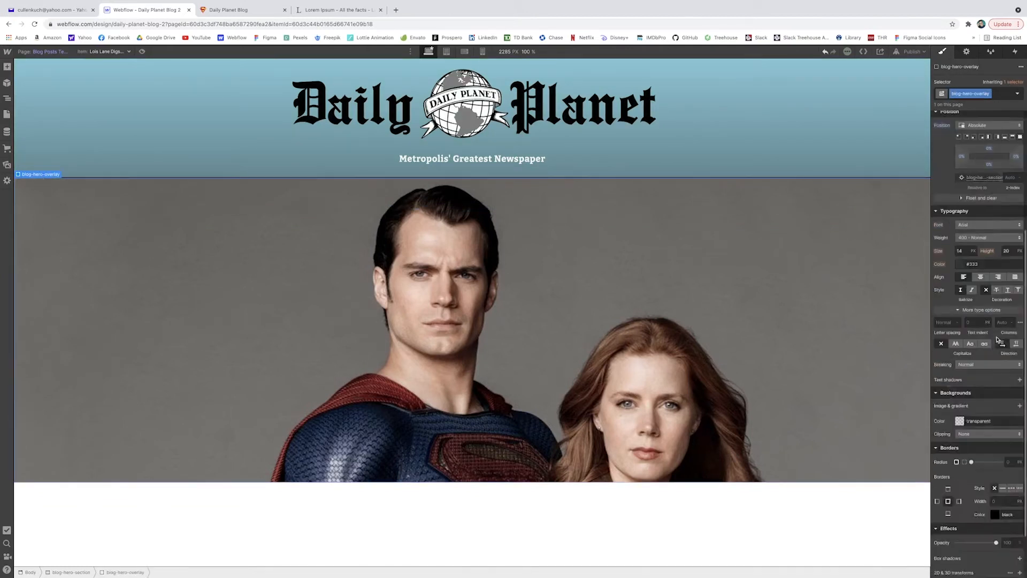
{"action": "left_click", "coordinate": [1020, 342]}
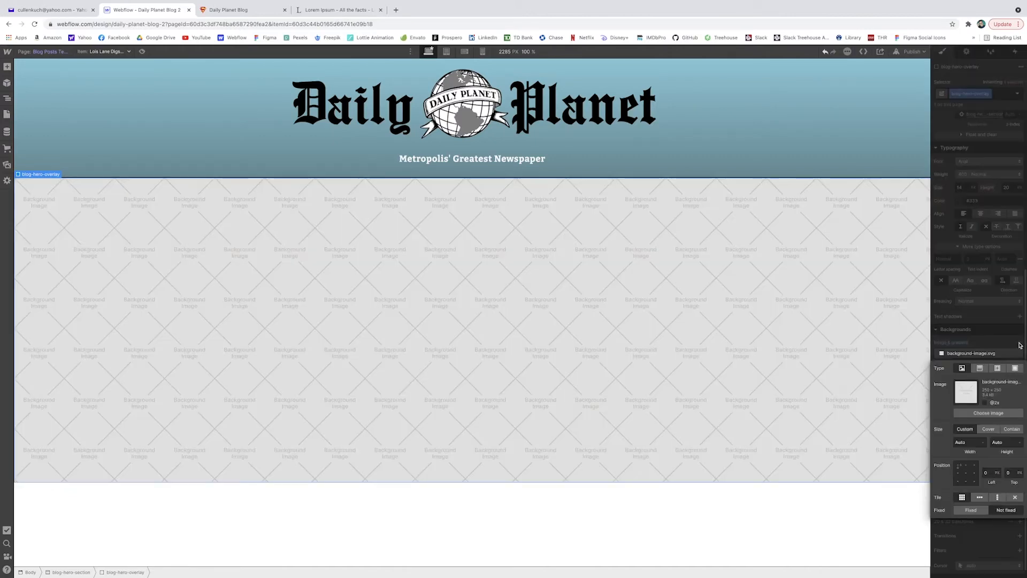
{"action": "left_click", "coordinate": [979, 369]}
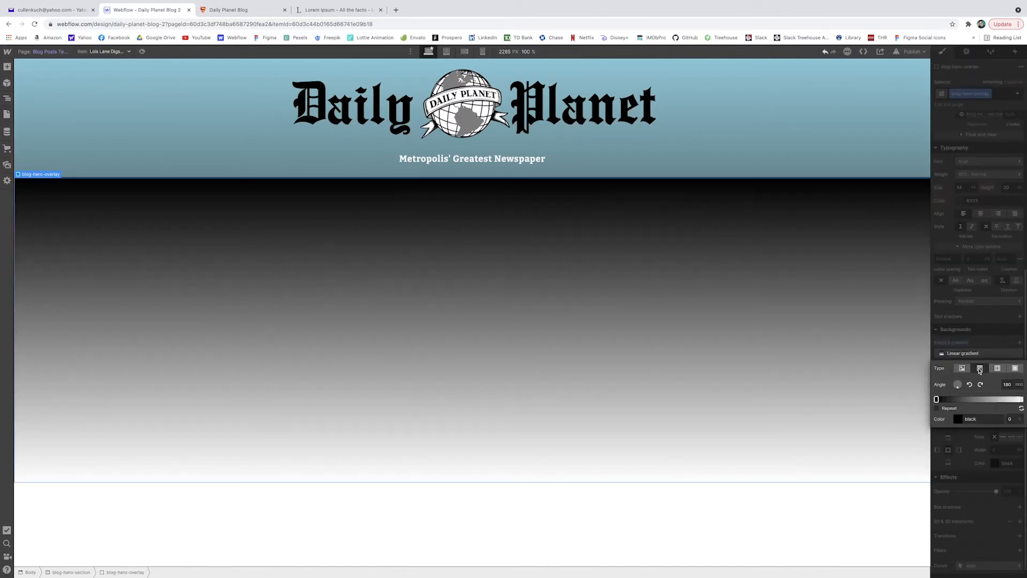
{"action": "left_click", "coordinate": [957, 419]}
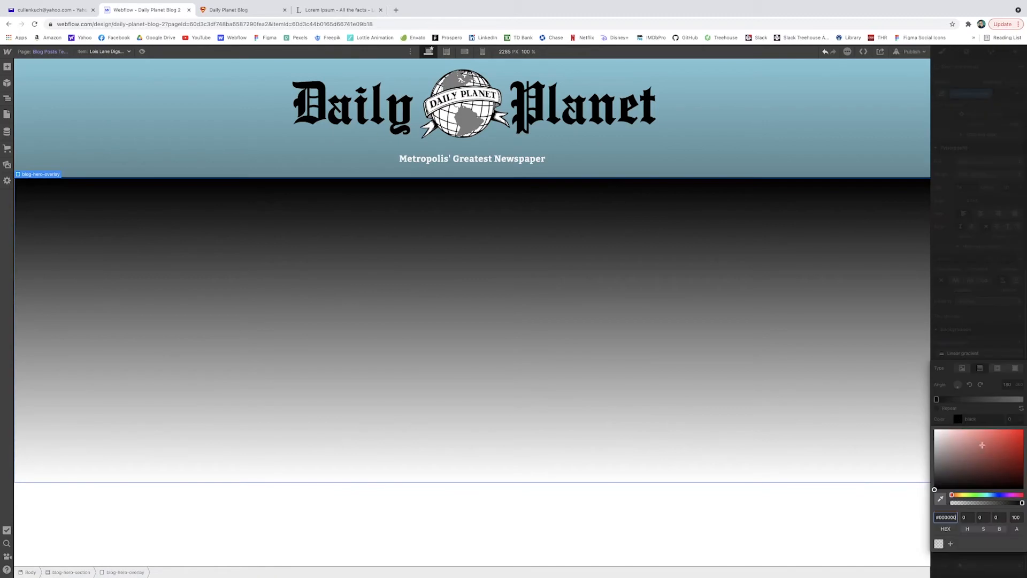
{"action": "left_click_drag", "start_coordinate": [964, 502], "coordinate": [940, 502]}
{"action": "left_click", "coordinate": [1001, 421]}
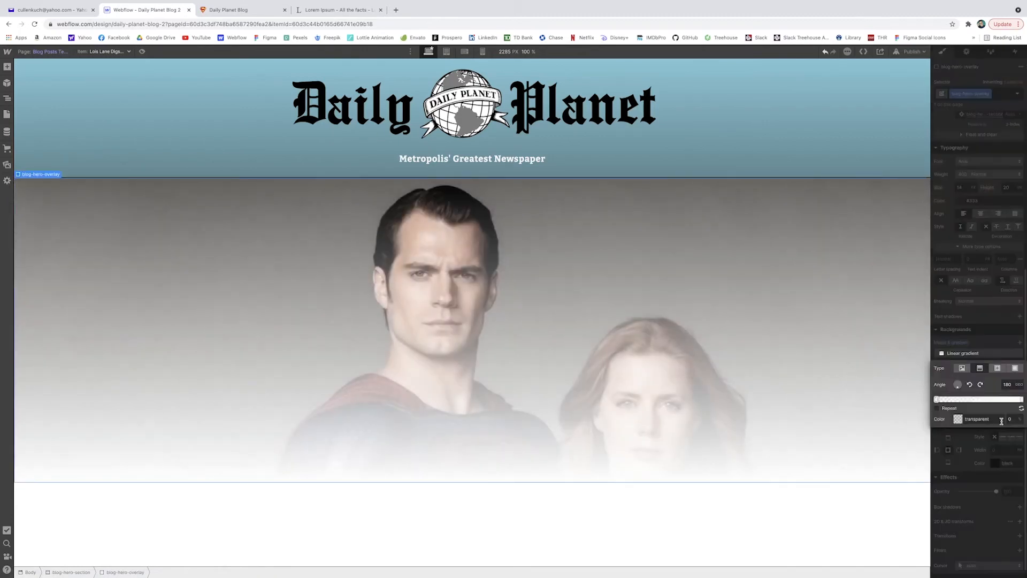
Step: Resize the design canvas to a width of 1680 px to check how the hero scales
{"action": "left_click", "coordinate": [846, 489]}
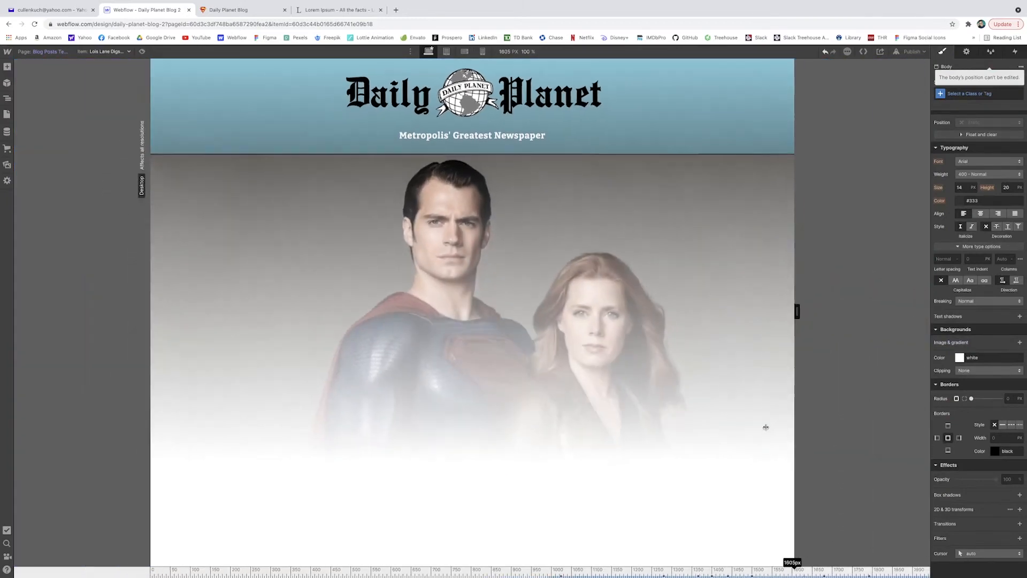
{"action": "left_click_drag", "start_coordinate": [766, 427], "coordinate": [731, 427]}
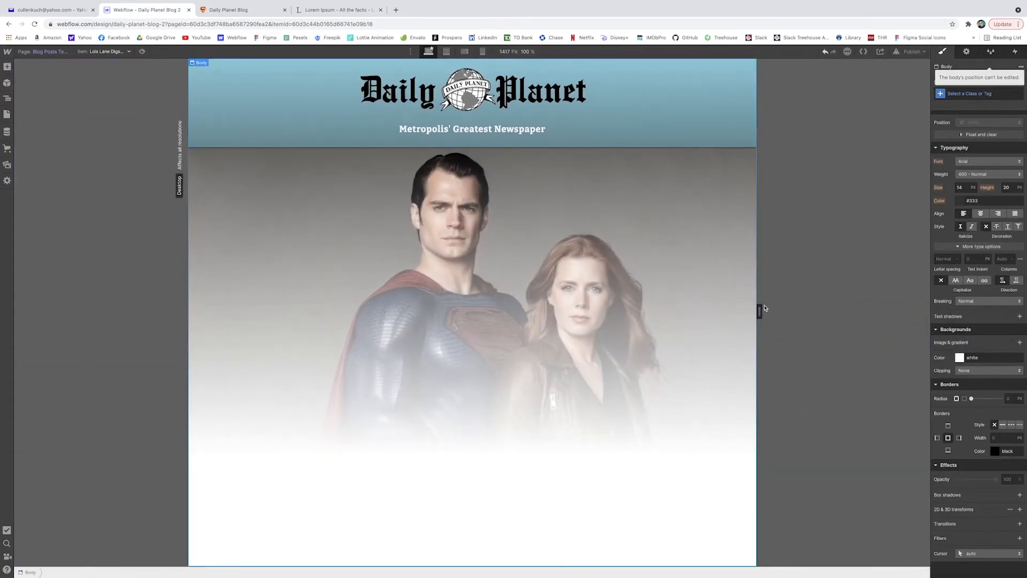
{"action": "left_click_drag", "start_coordinate": [760, 310], "coordinate": [812, 311]}
Step: Add a container below the hero section and give it the container class with the main-blog-container combo class
{"action": "left_click", "coordinate": [8, 67]}
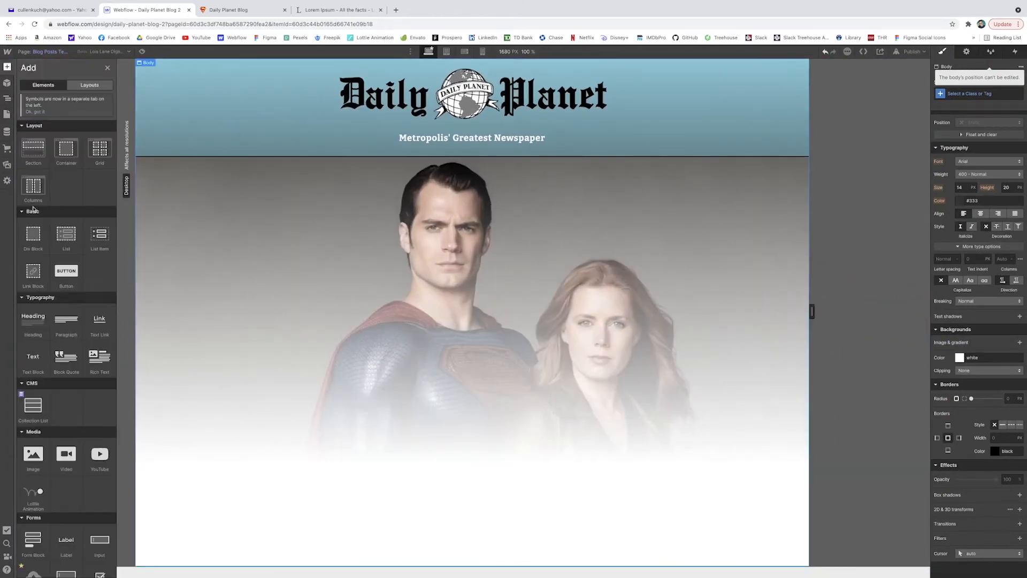
{"action": "left_click_drag", "start_coordinate": [67, 148], "coordinate": [471, 474]}
{"action": "left_click", "coordinate": [981, 93]}
{"action": "type", "text": "co"}
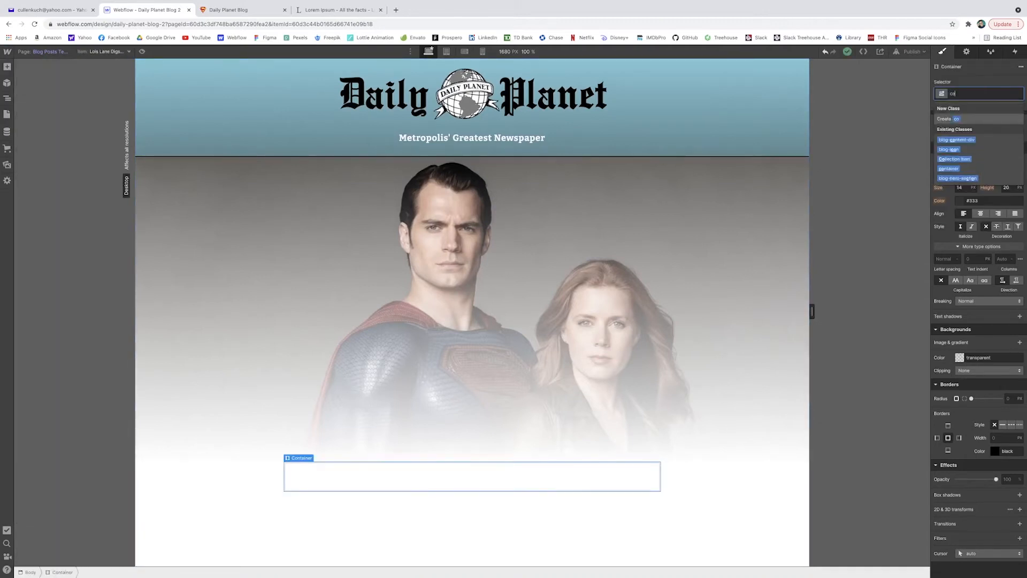
{"action": "type", "text": "nta"}
{"action": "key", "text": "Return"}
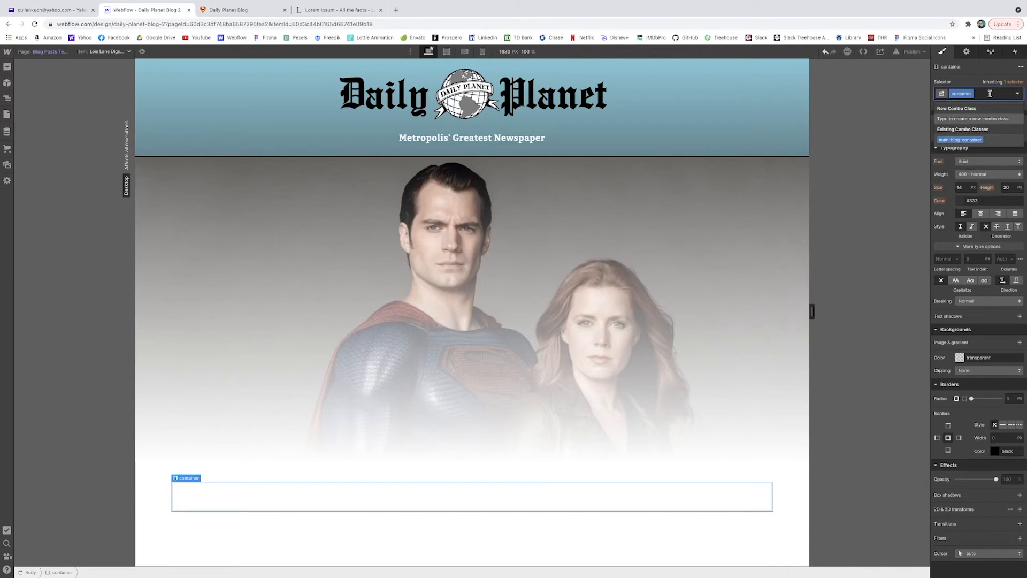
{"action": "left_click", "coordinate": [960, 140]}
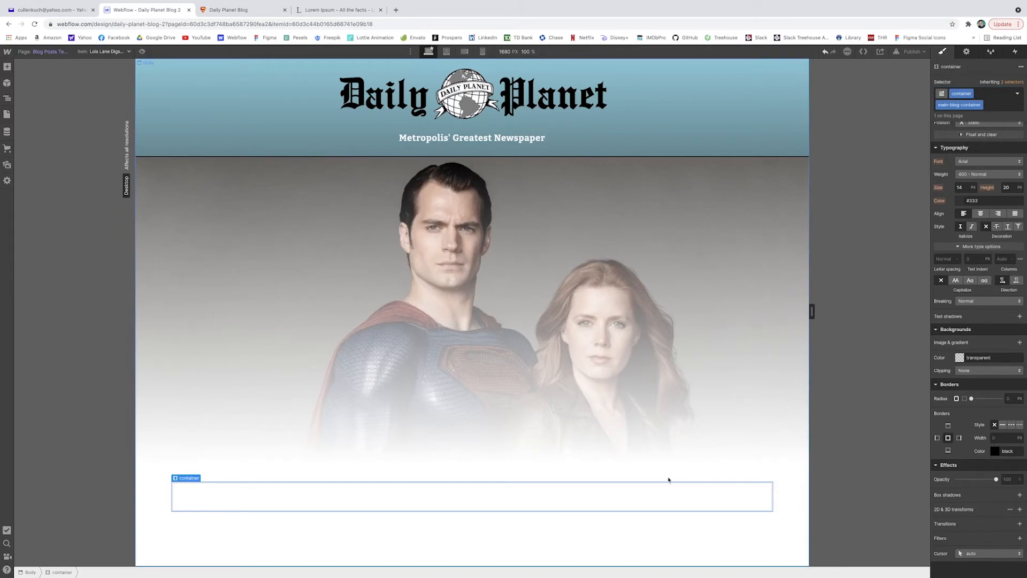
Step: Check the published reference post, then add an H1 heading in the container that gets its text from the Name field of Blog Posts
{"action": "key", "text": "ctrl+Tab"}
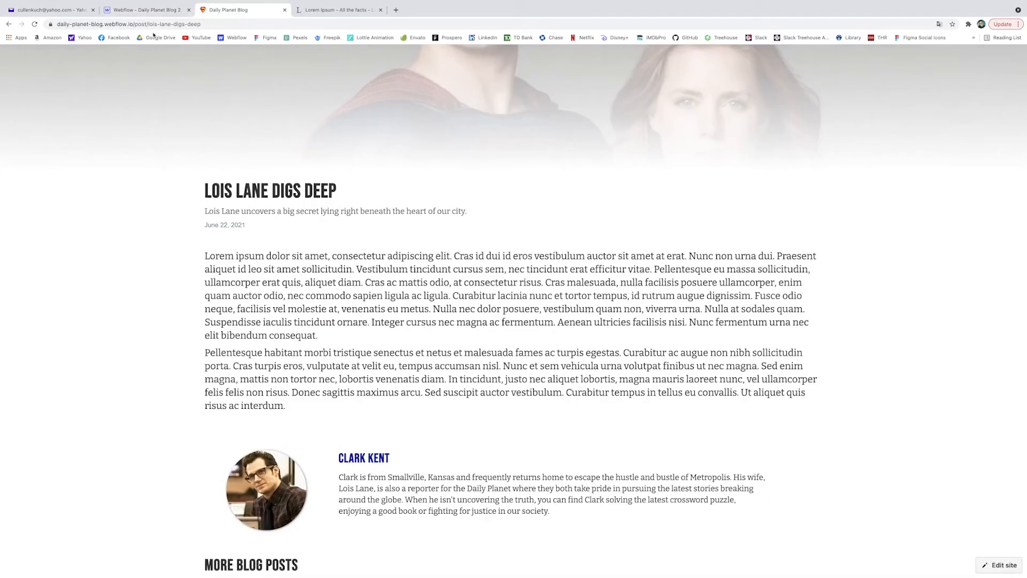
{"action": "left_click", "coordinate": [145, 10]}
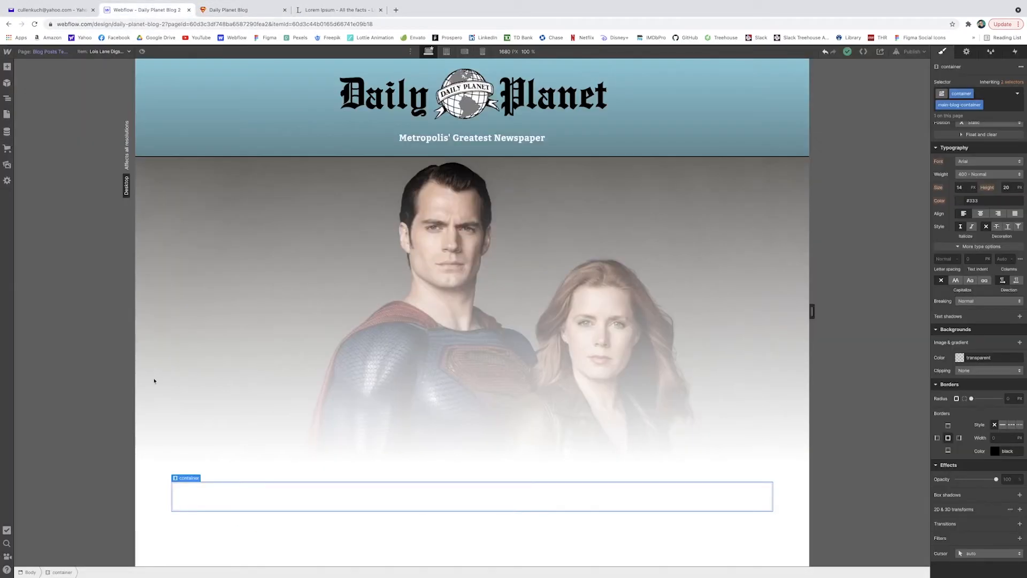
{"action": "left_click", "coordinate": [7, 68]}
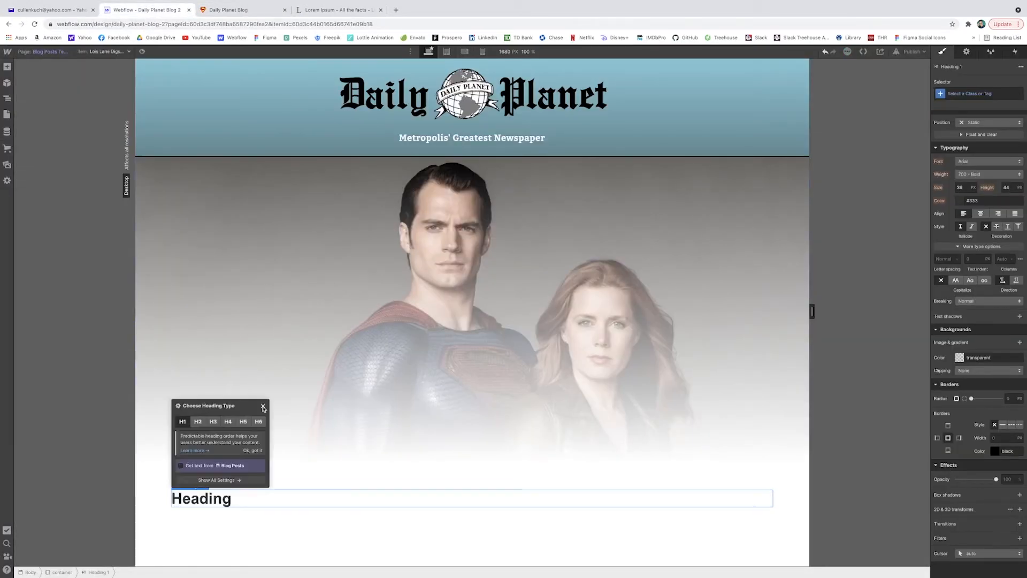
{"action": "left_click", "coordinate": [263, 406]}
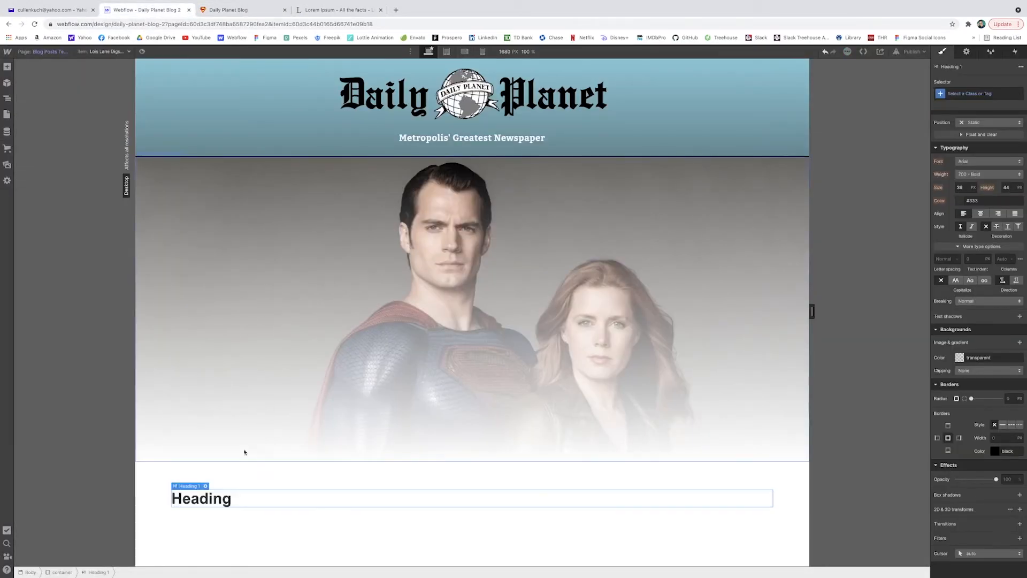
{"action": "left_click", "coordinate": [207, 488]}
{"action": "left_click", "coordinate": [202, 465]}
{"action": "left_click", "coordinate": [207, 475]}
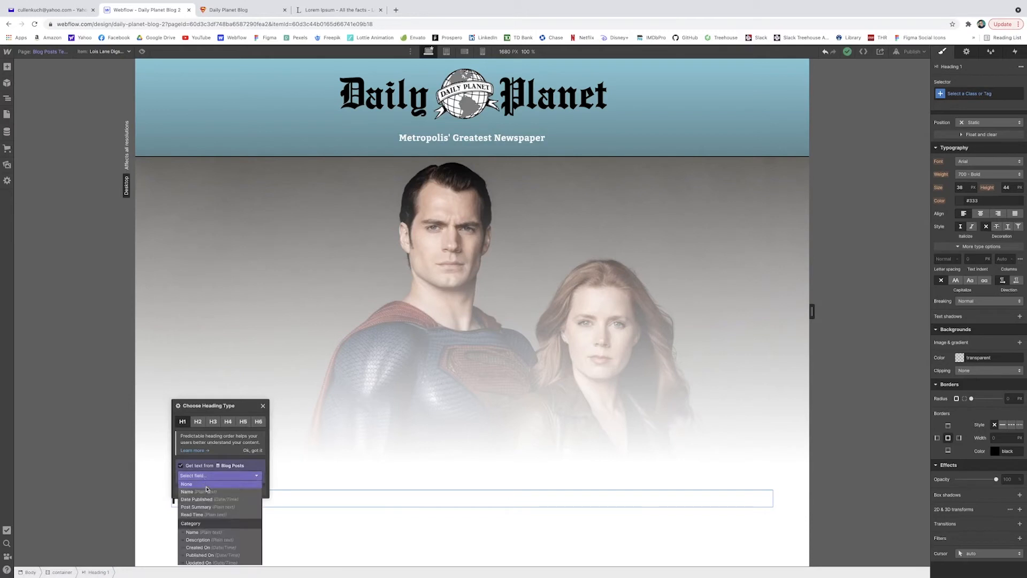
{"action": "left_click", "coordinate": [207, 491]}
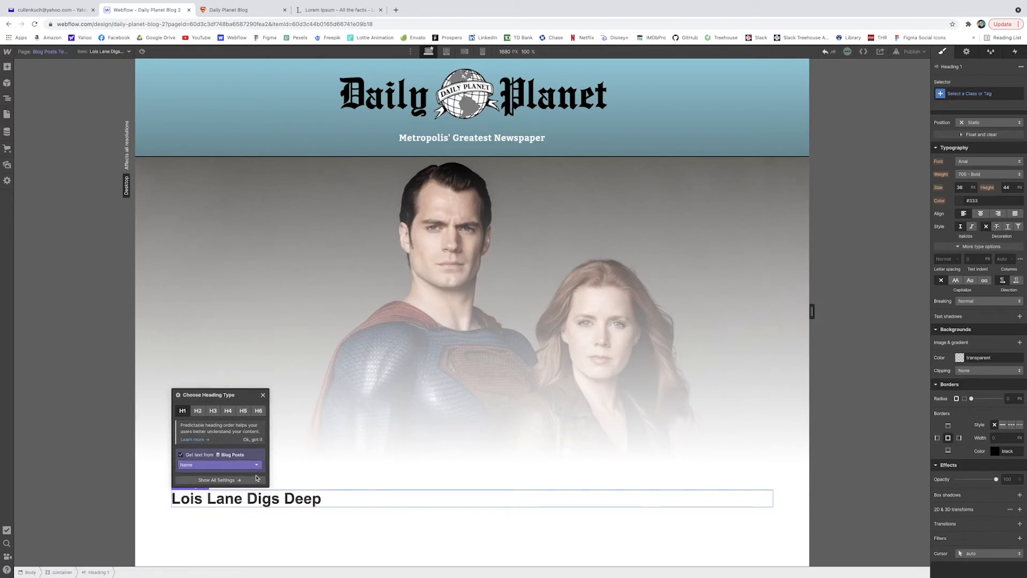
{"action": "left_click", "coordinate": [354, 500]}
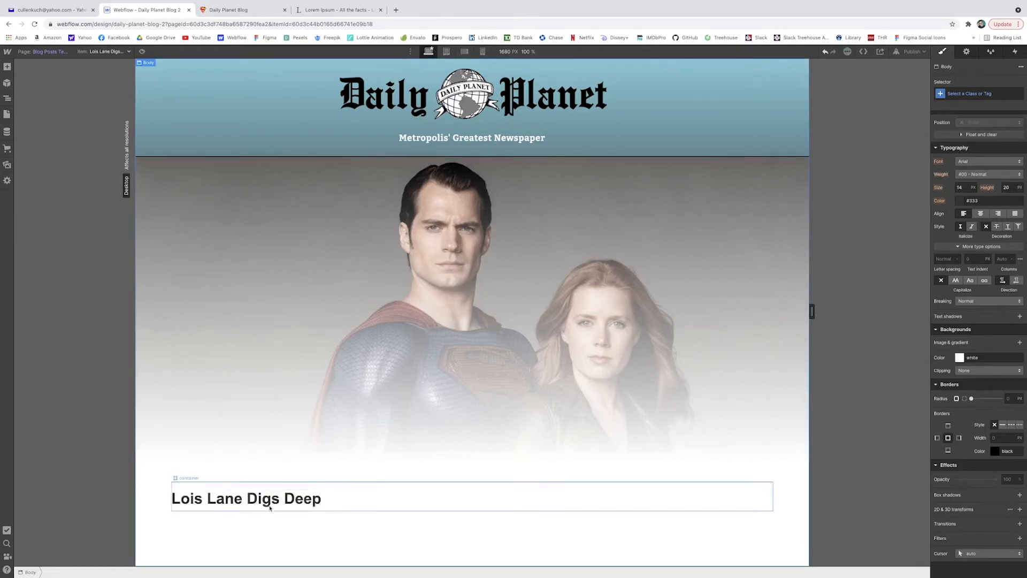
Step: Add a paragraph below the heading in the container and bind its text to the Post Summary field of Blog Posts
{"action": "left_click", "coordinate": [62, 572]}
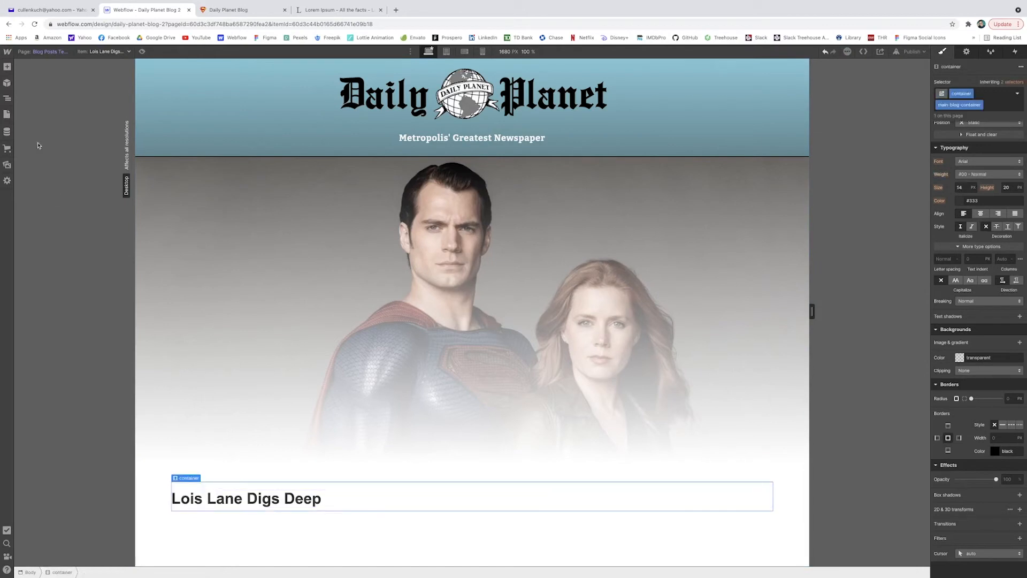
{"action": "left_click", "coordinate": [7, 67]}
{"action": "left_click_drag", "start_coordinate": [67, 321], "coordinate": [214, 511]}
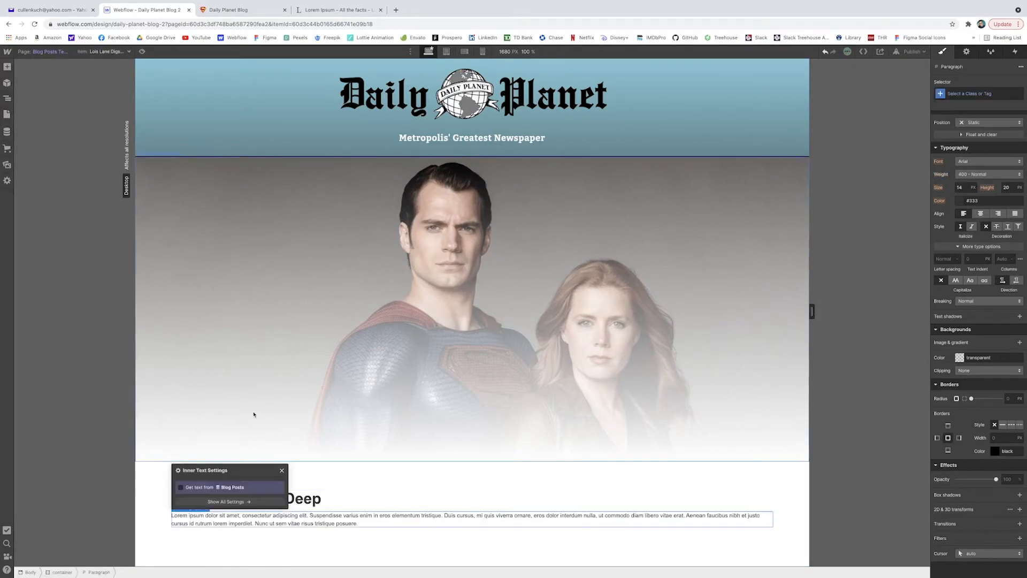
{"action": "left_click", "coordinate": [207, 489]}
{"action": "left_click", "coordinate": [230, 490]}
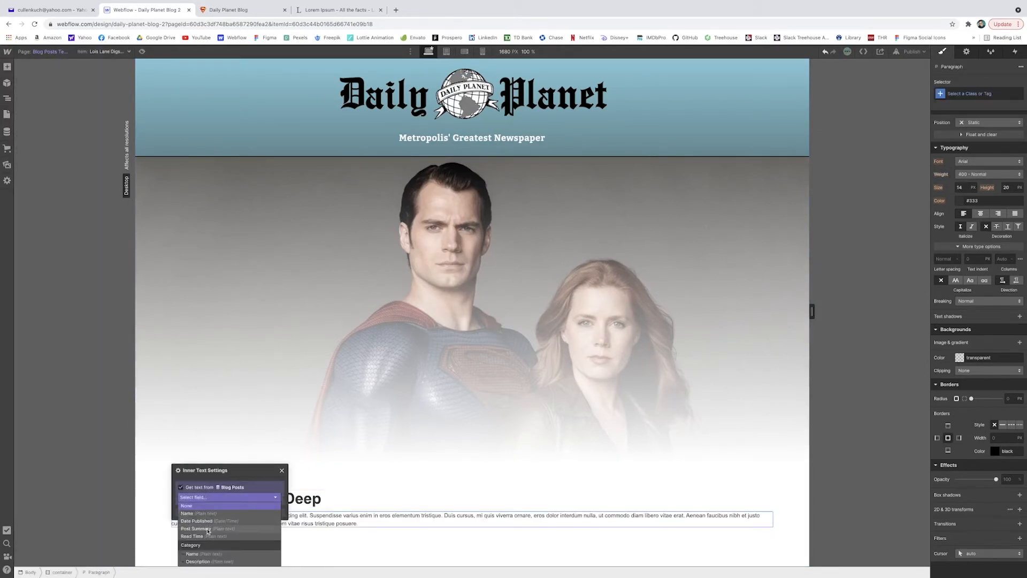
{"action": "left_click", "coordinate": [278, 516]}
{"action": "left_click", "coordinate": [281, 459]}
Step: Add a text block below the summary paragraph and bind its text to the Date Published field of Blog Posts
{"action": "left_click", "coordinate": [6, 67]}
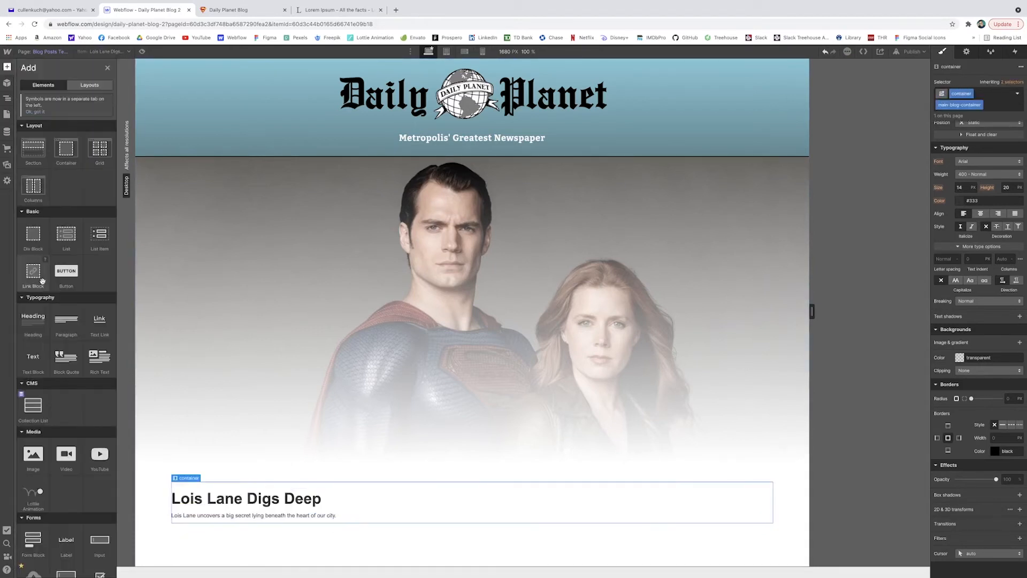
{"action": "left_click", "coordinate": [33, 358]}
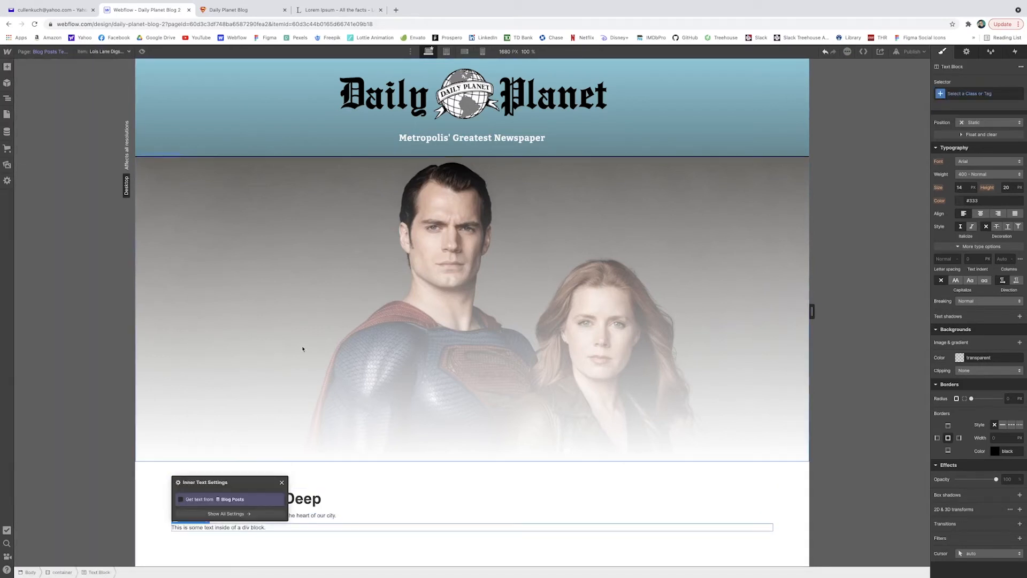
{"action": "left_click", "coordinate": [196, 503]}
{"action": "left_click", "coordinate": [225, 508]}
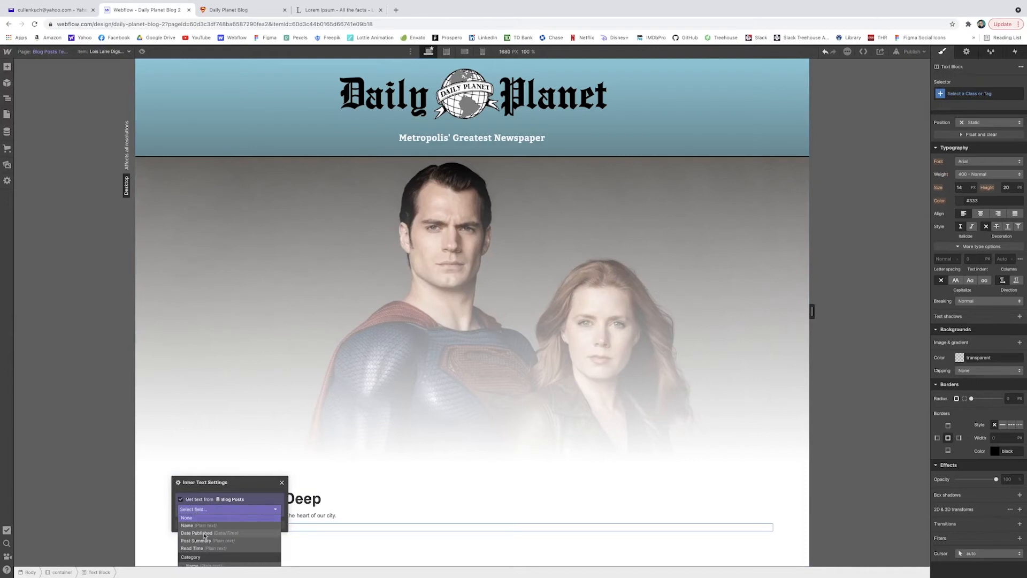
{"action": "left_click", "coordinate": [206, 531]}
{"action": "left_click", "coordinate": [282, 458]}
Step: Style the post title as main-blog-heading in Bebas Neue at 50 px, with line height 1.4 and letter spacing 1
{"action": "left_click", "coordinate": [267, 498]}
{"action": "left_click", "coordinate": [967, 162]}
{"action": "left_click", "coordinate": [973, 175]}
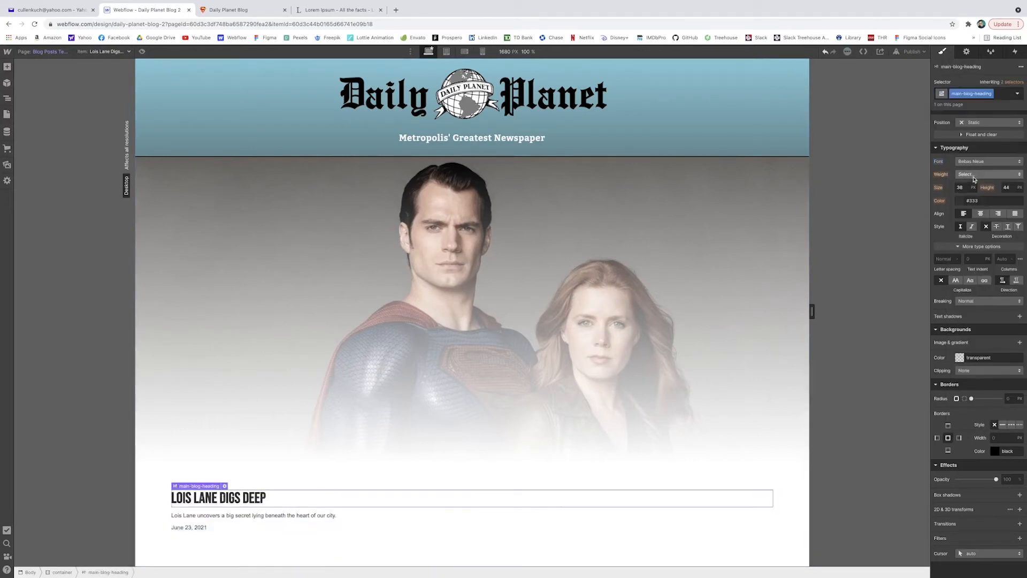
{"action": "left_click", "coordinate": [1010, 187]}
{"action": "type", "text": "1.4"}
{"action": "key", "text": "Return"}
{"action": "left_click", "coordinate": [961, 188]}
{"action": "type", "text": "50"}
{"action": "key", "text": "Return"}
{"action": "left_click", "coordinate": [946, 259]}
{"action": "type", "text": "1"}
{"action": "key", "text": "Return"}
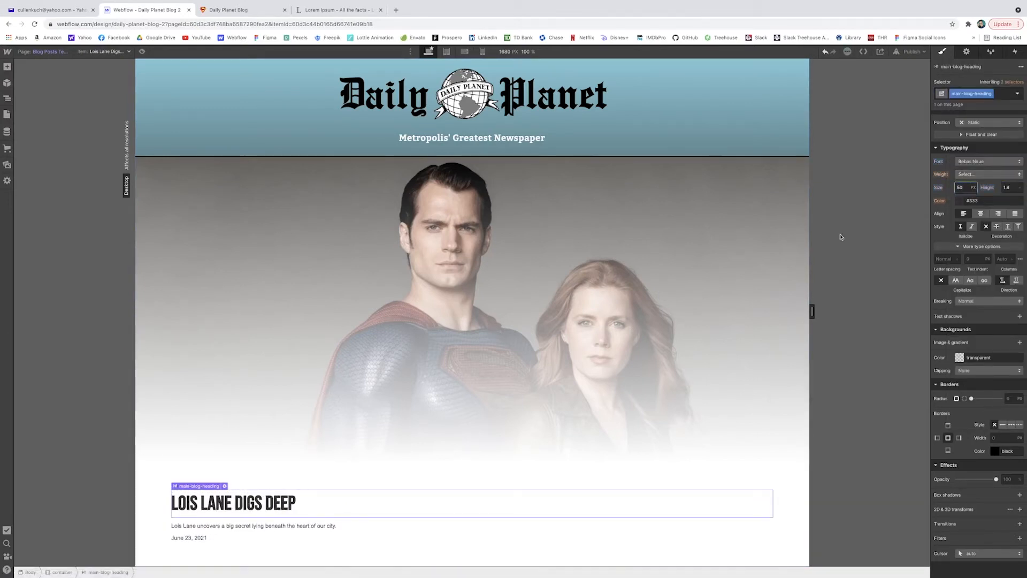
Step: Give the summary paragraph the class main-blog-summary and style it in a larger grey serif font
{"action": "left_click", "coordinate": [251, 525]}
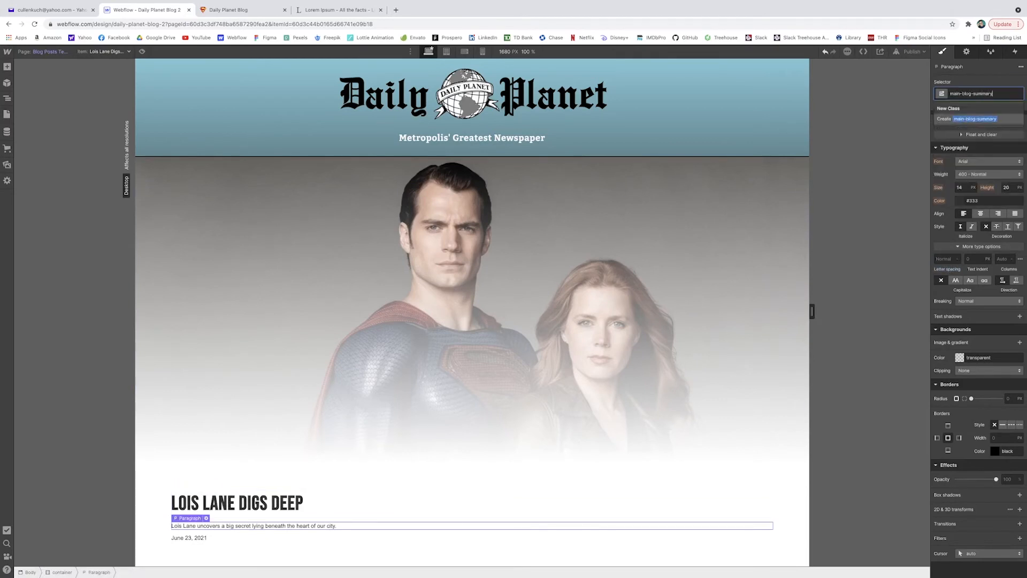
{"action": "left_click", "coordinate": [988, 162]}
{"action": "left_click", "coordinate": [988, 178]}
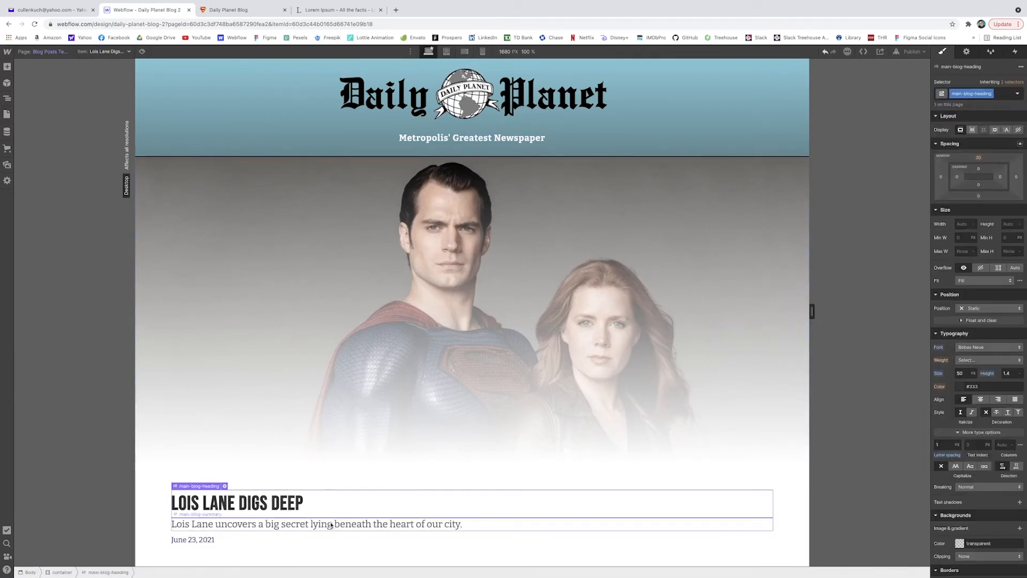
Step: Add a rich text block below the date, bind it to the Post Body field of Blog Posts, and style it in a larger serif font
{"action": "left_click", "coordinate": [62, 571]}
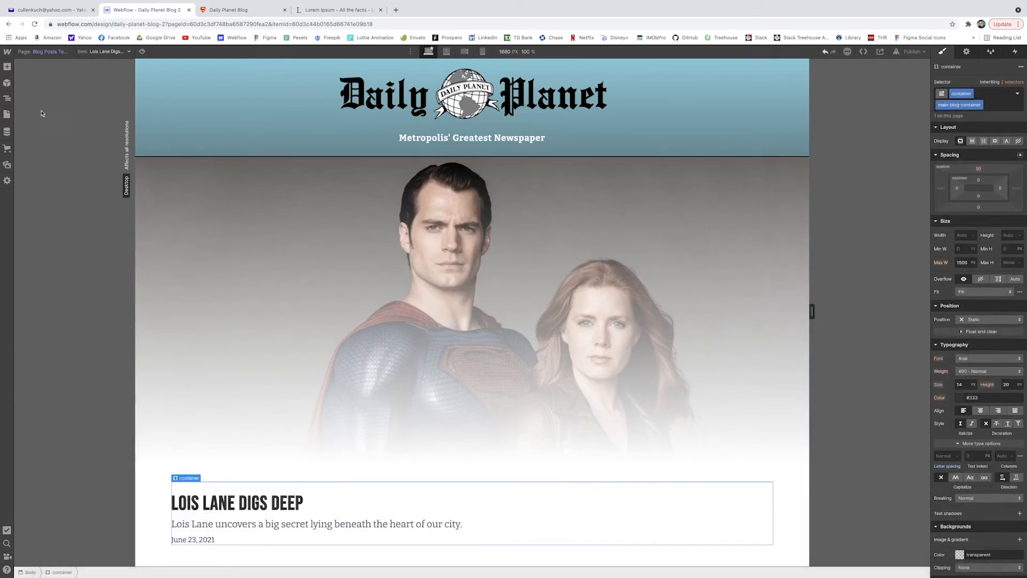
{"action": "left_click", "coordinate": [8, 68]}
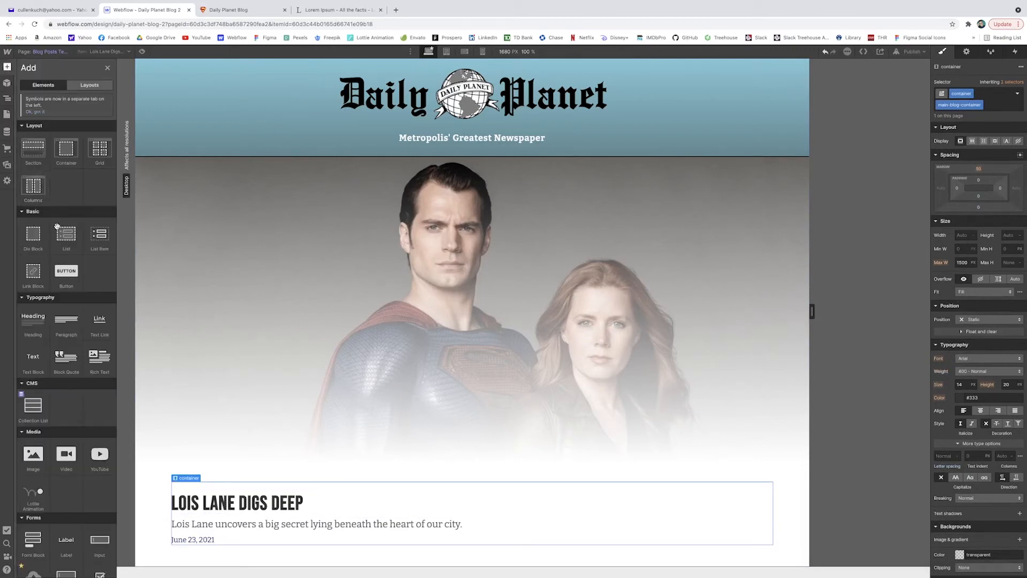
{"action": "left_click", "coordinate": [99, 357]}
{"action": "left_click", "coordinate": [199, 471]}
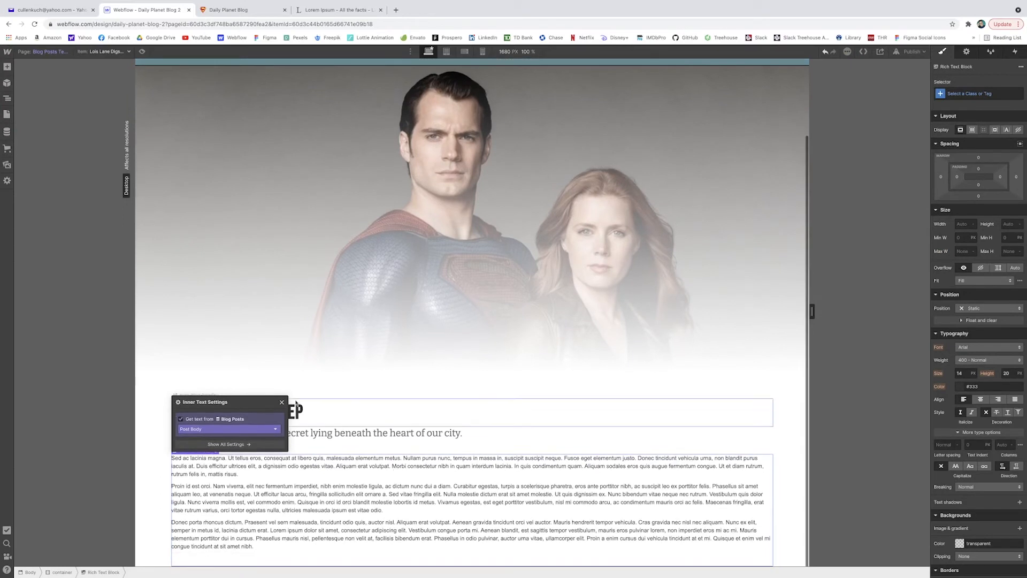
{"action": "left_click", "coordinate": [282, 402]}
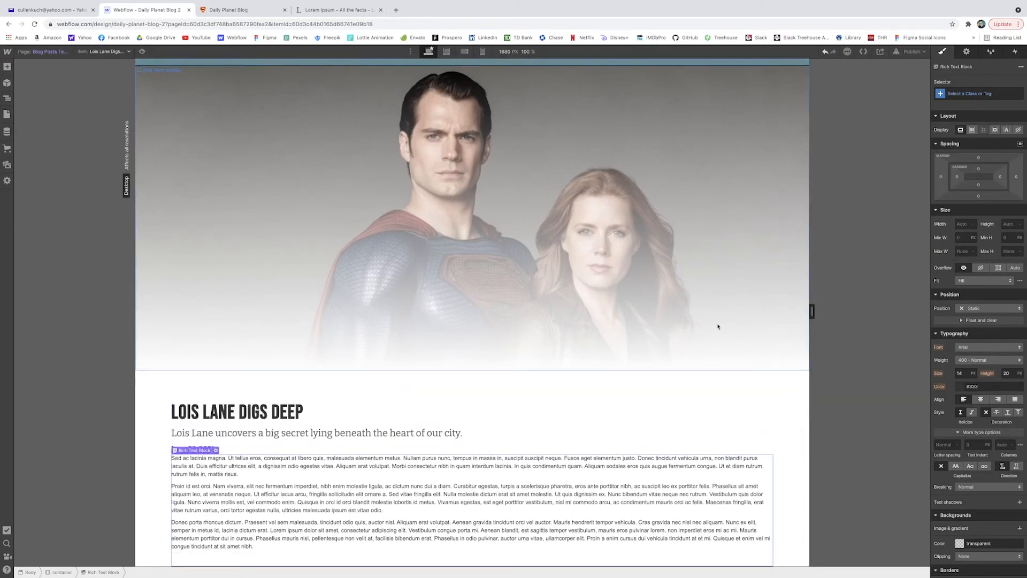
{"action": "left_click", "coordinate": [972, 95]}
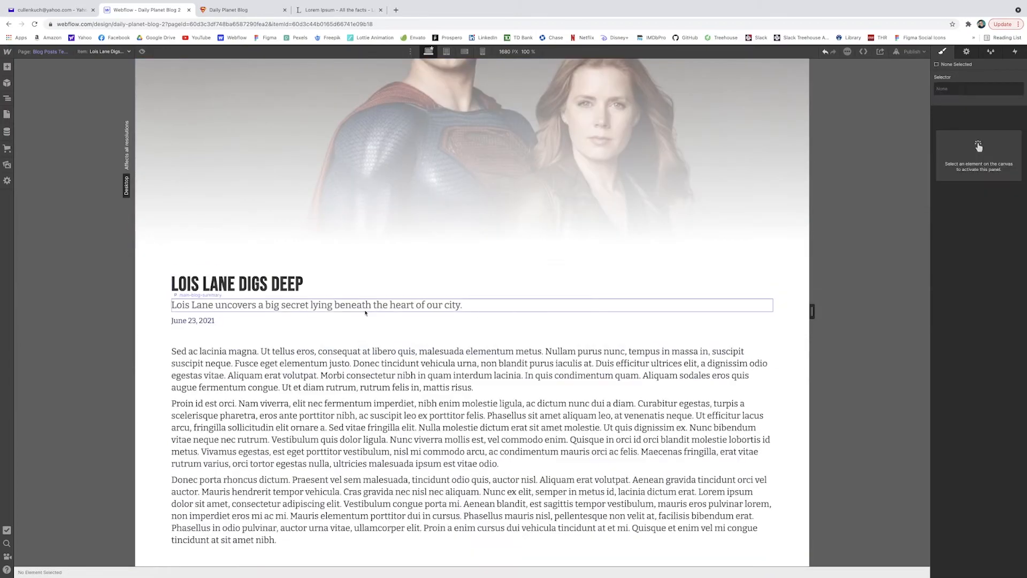
Step: Add a 300 px high div block with the class about-the-author-div below the post body
{"action": "scroll", "coordinate": [446, 334], "scroll_direction": "up", "scroll_amount": 4}
{"action": "scroll", "coordinate": [464, 210], "scroll_direction": "down", "scroll_amount": 5}
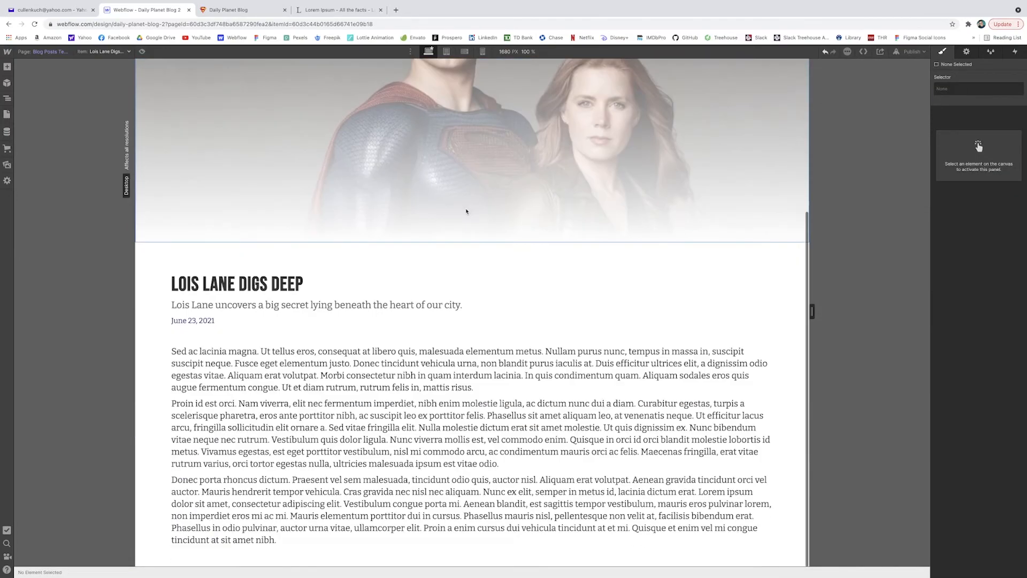
{"action": "scroll", "coordinate": [670, 273], "scroll_direction": "down", "scroll_amount": 6}
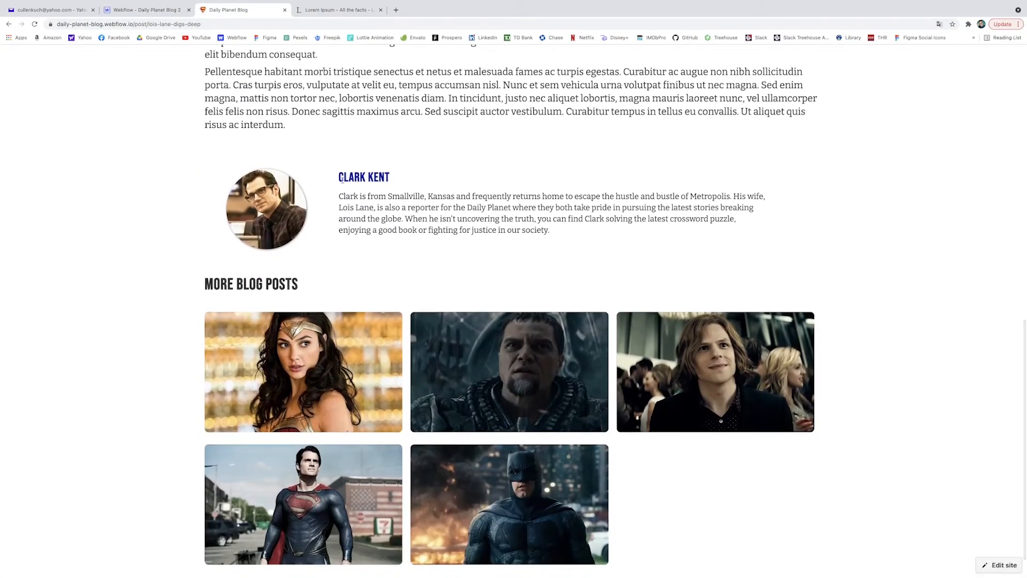
{"action": "key", "text": "ctrl+shift+Tab"}
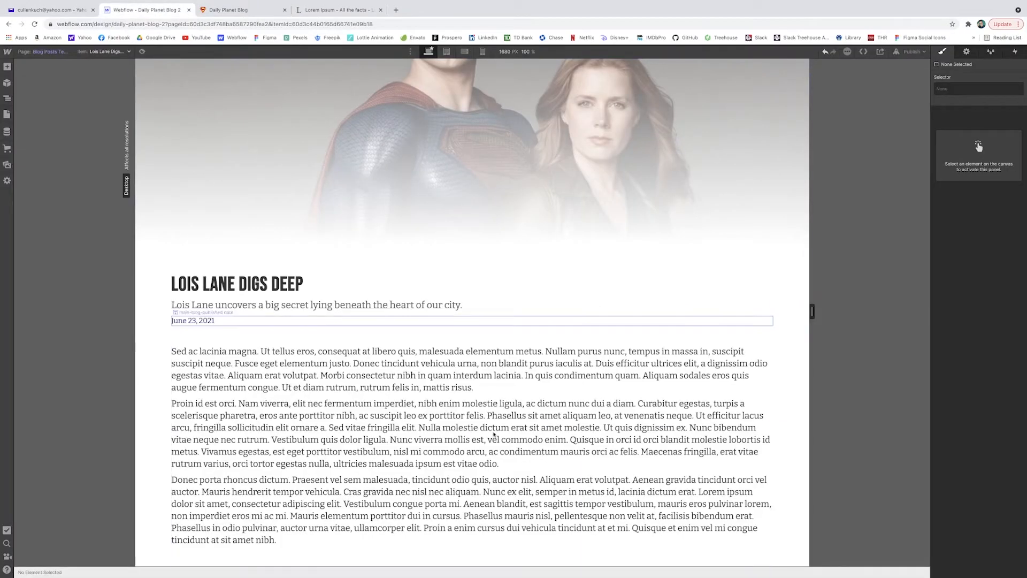
{"action": "left_click", "coordinate": [357, 442]}
{"action": "left_click", "coordinate": [335, 336]}
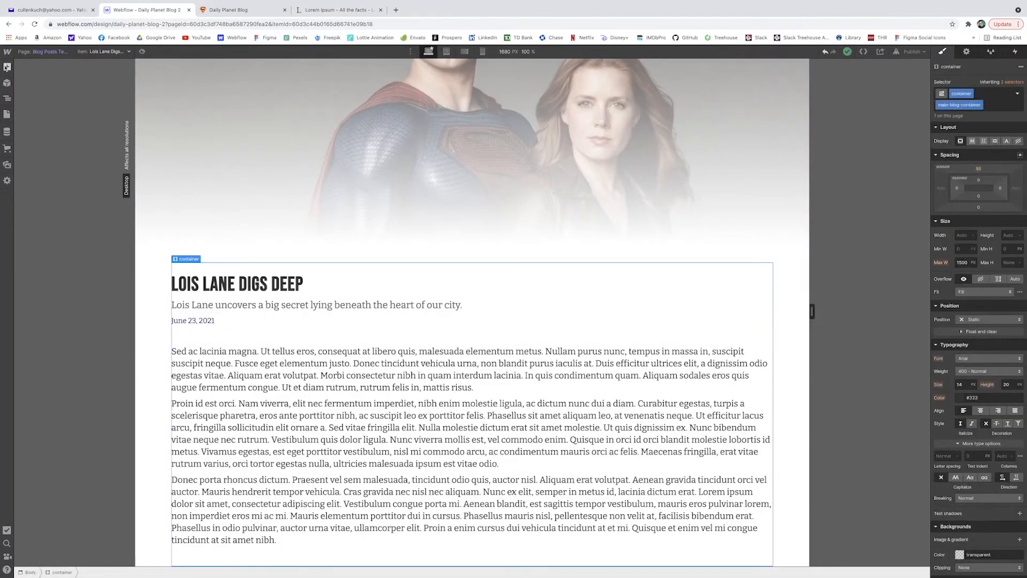
{"action": "left_click", "coordinate": [7, 67]}
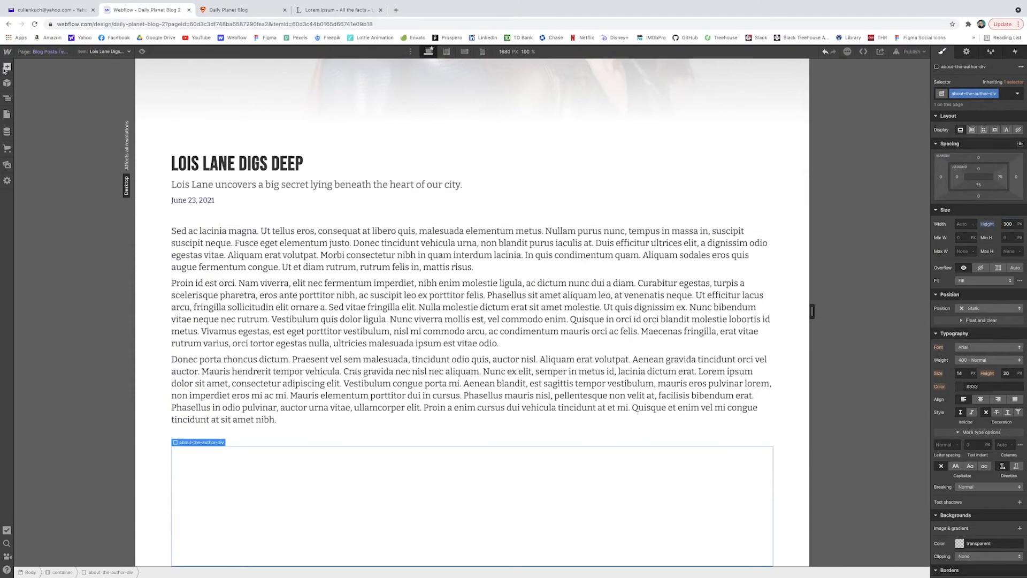
Step: Add a div block with the class clark-kent-div inside the author block and size it 200 by 200 px
{"action": "left_click", "coordinate": [7, 67]}
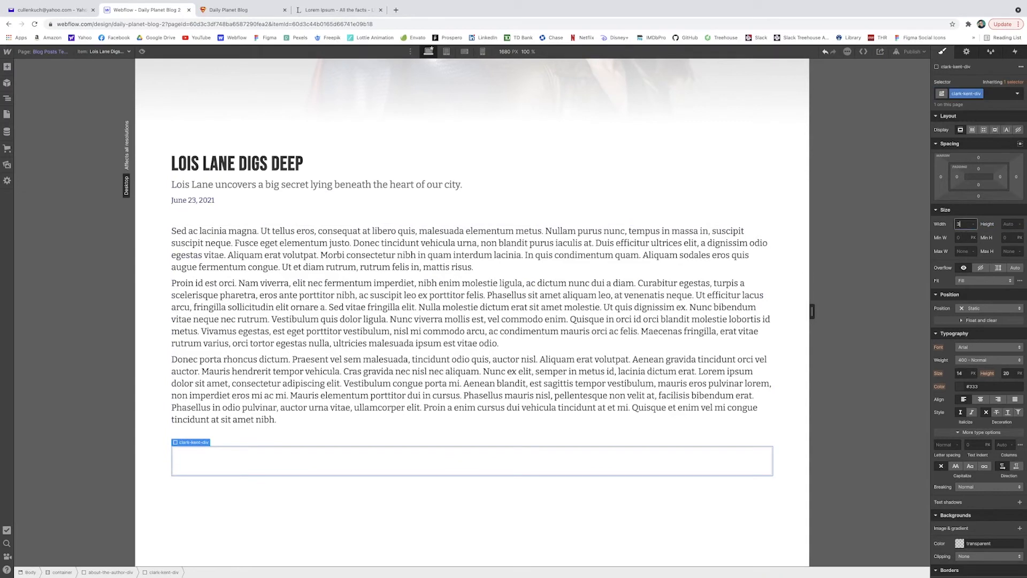
{"action": "key", "text": "Tab"}
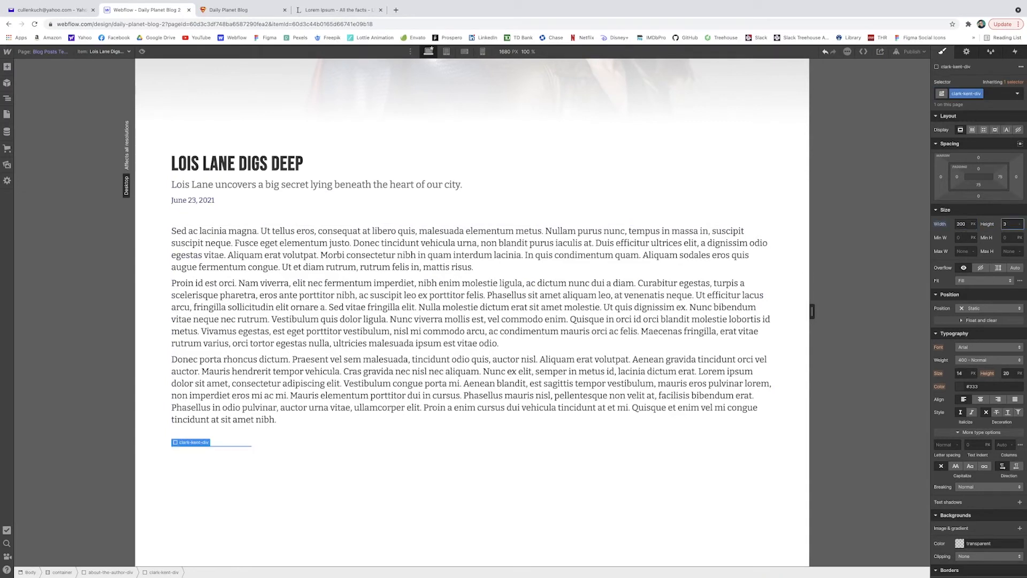
{"action": "type", "text": "200"}
{"action": "key", "text": "Return"}
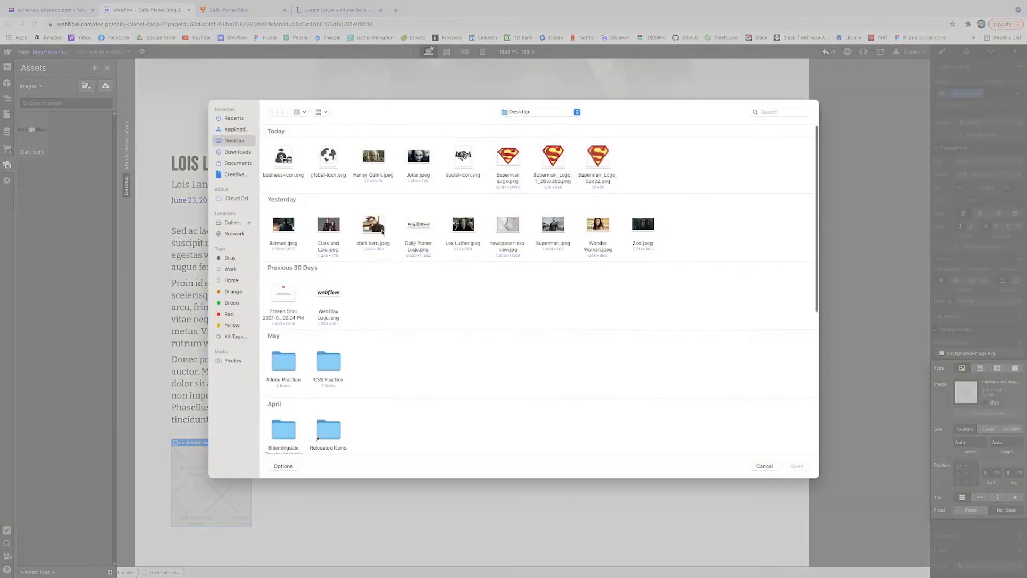
Step: Upload clark kent.jpeg as the background image of clark-kent-div, sized to Cover and positioned at the center
{"action": "double_click", "coordinate": [382, 231]}
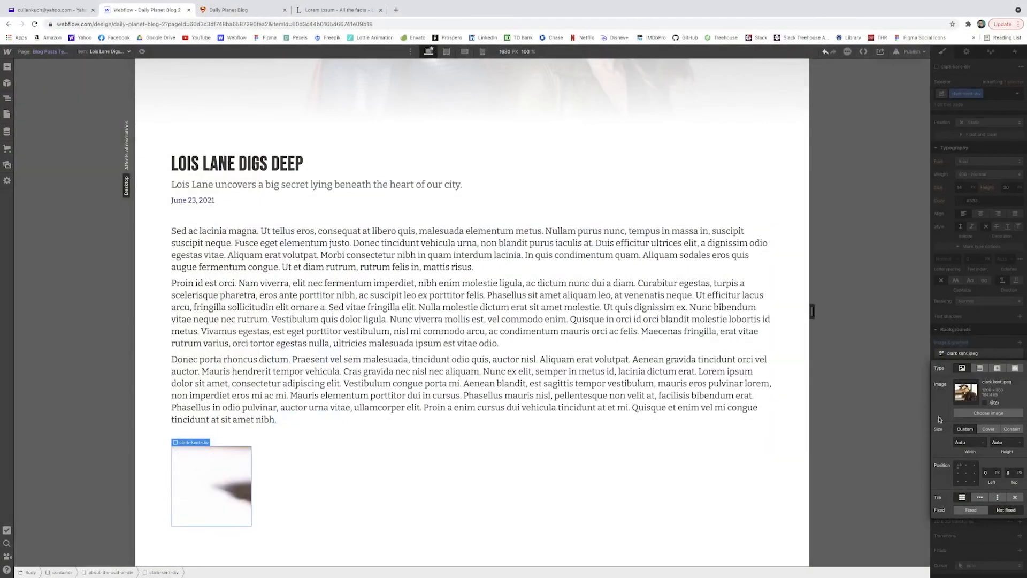
{"action": "left_click", "coordinate": [988, 429]}
{"action": "left_click", "coordinate": [966, 473]}
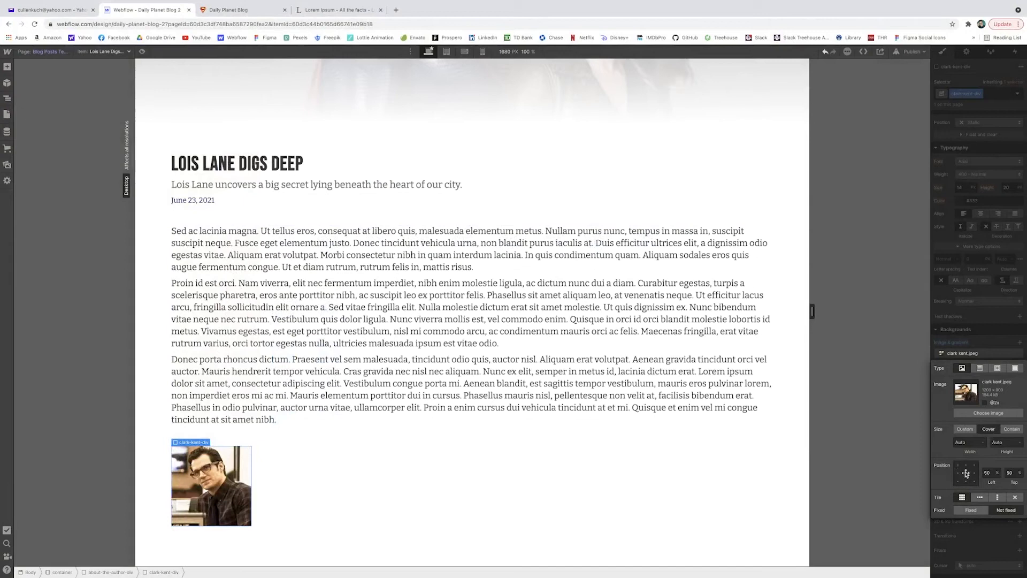
{"action": "left_click", "coordinate": [939, 363]}
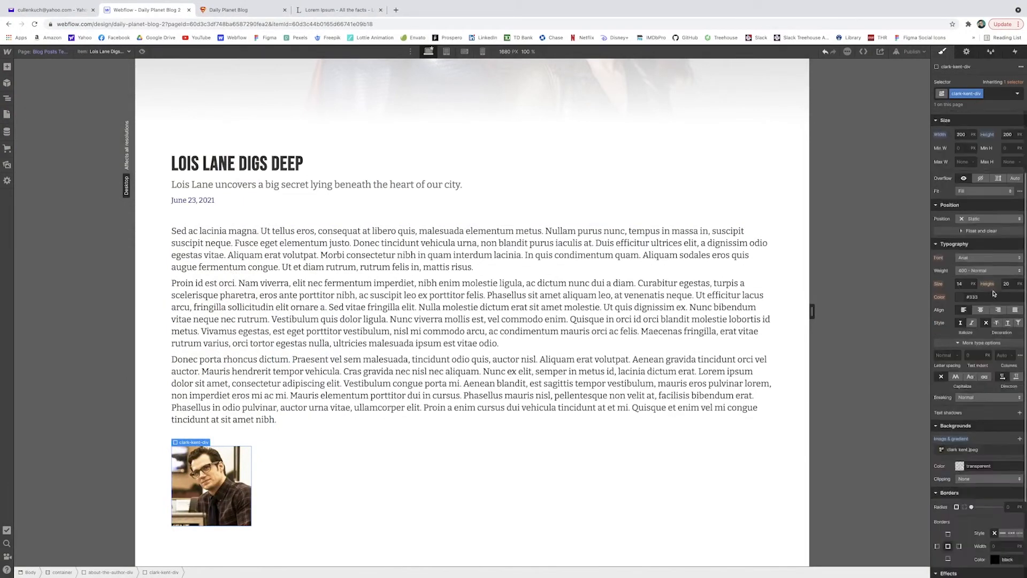
Step: Round the portrait into a circle with a border radius of 50%
{"action": "scroll", "coordinate": [993, 294], "scroll_direction": "down", "scroll_amount": 2}
{"action": "left_click", "coordinate": [1010, 398]}
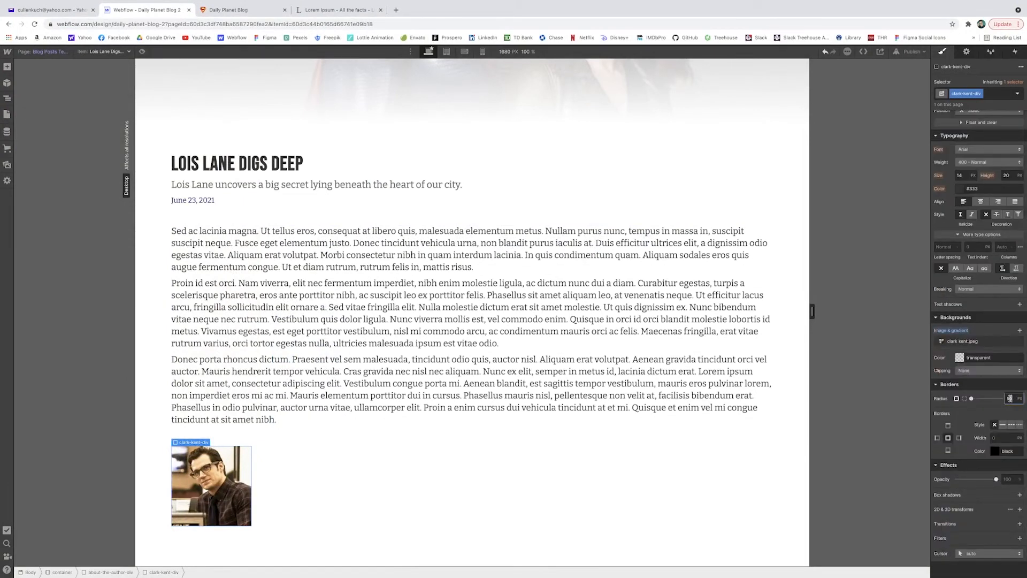
{"action": "type", "text": "50%"}
{"action": "key", "text": "Return"}
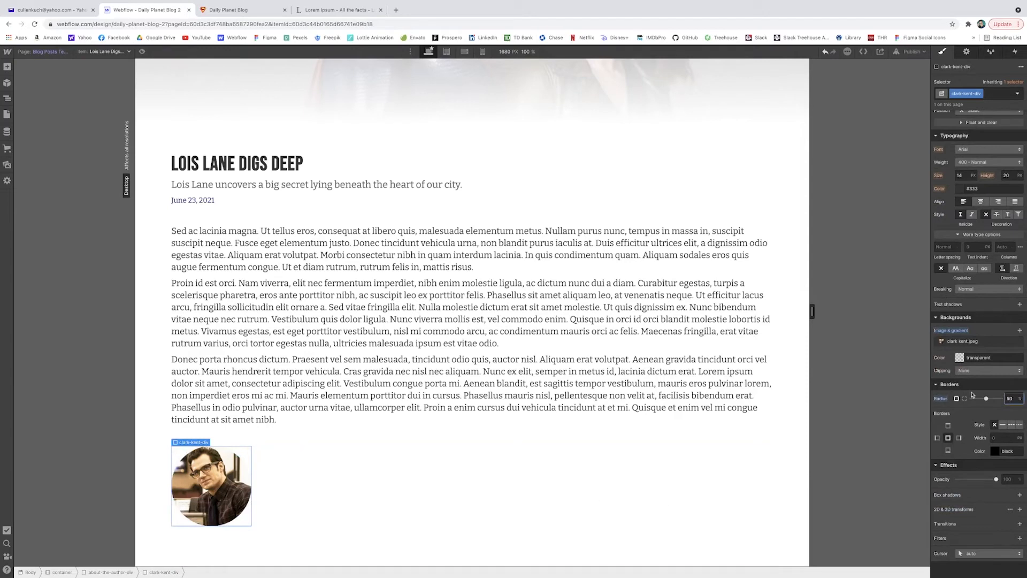
Step: Add an outside box shadow to the portrait with its size set to -2
{"action": "left_click", "coordinate": [1019, 495]}
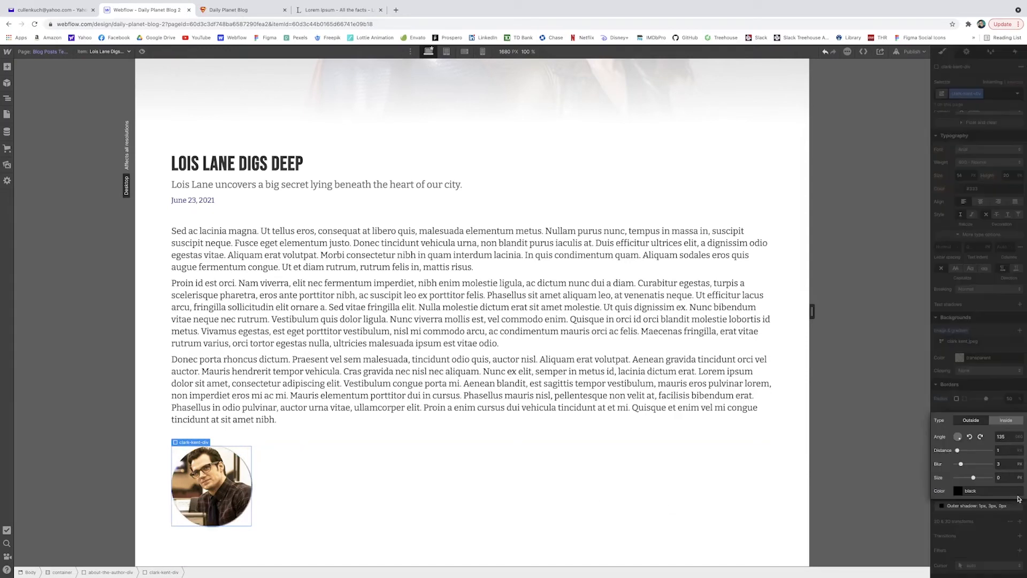
{"action": "left_click", "coordinate": [1002, 475]}
{"action": "type", "text": "-2"}
{"action": "key", "text": "Return"}
{"action": "key", "text": "Escape"}
{"action": "key", "text": "Escape"}
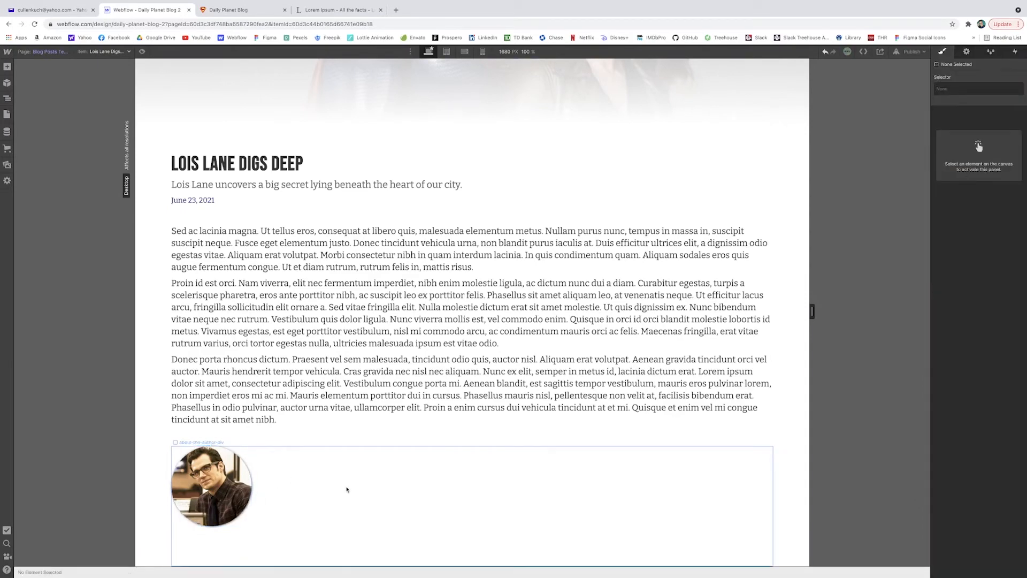
Step: Add another div block inside about-the-author-div, below the portrait
{"action": "left_click", "coordinate": [362, 491]}
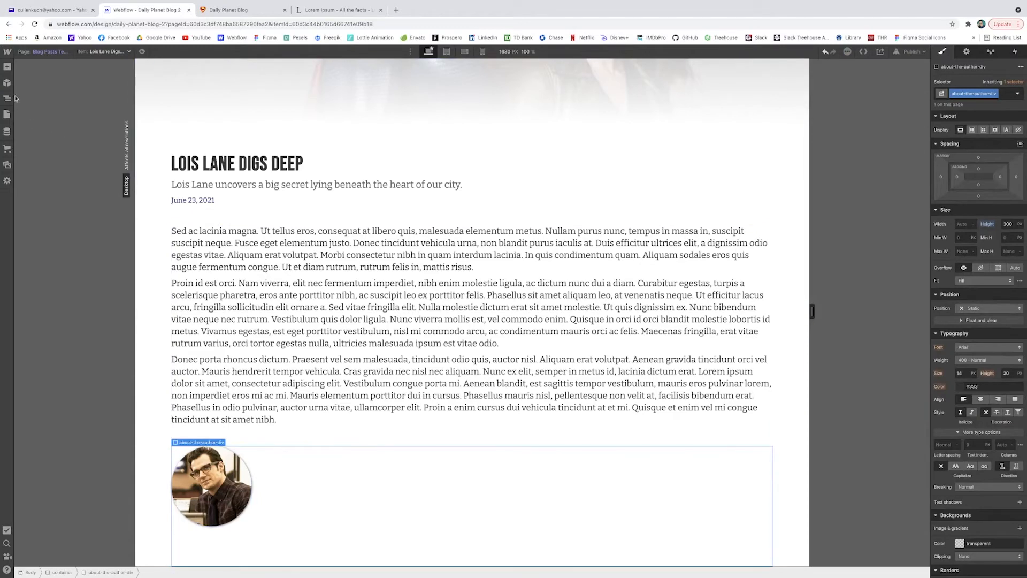
{"action": "left_click", "coordinate": [4, 68]}
{"action": "left_click", "coordinate": [40, 231]}
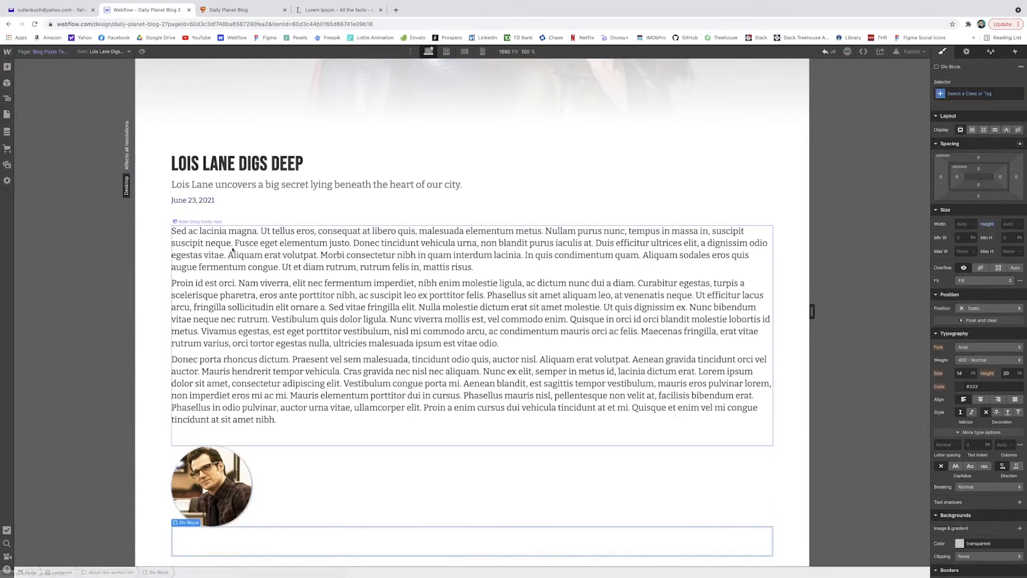
Step: Add a dark blue H2 heading reading "Clark Kent" to the new div block and give the block the class author-bio-div
{"action": "left_click", "coordinate": [7, 66]}
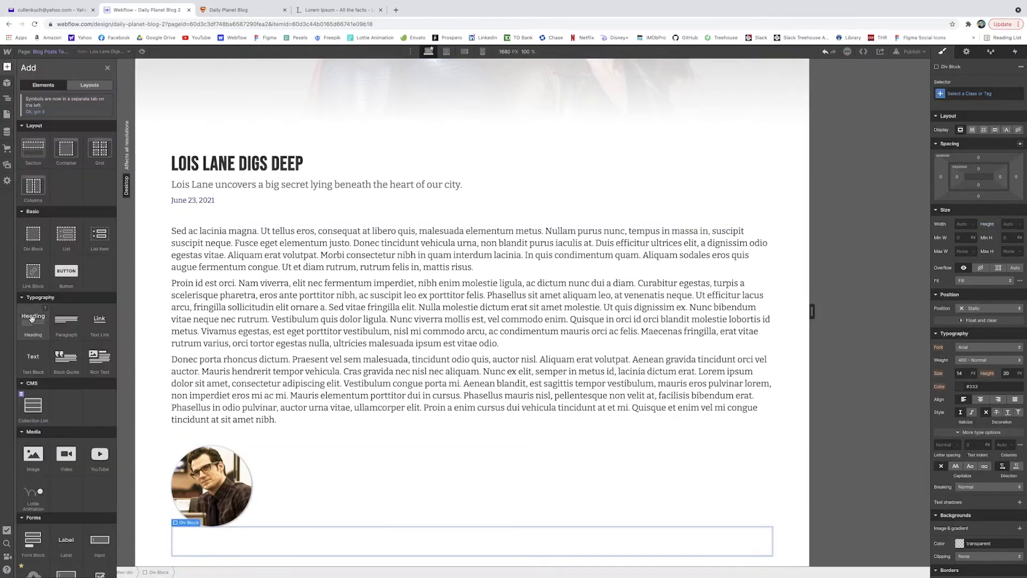
{"action": "left_click", "coordinate": [22, 310]}
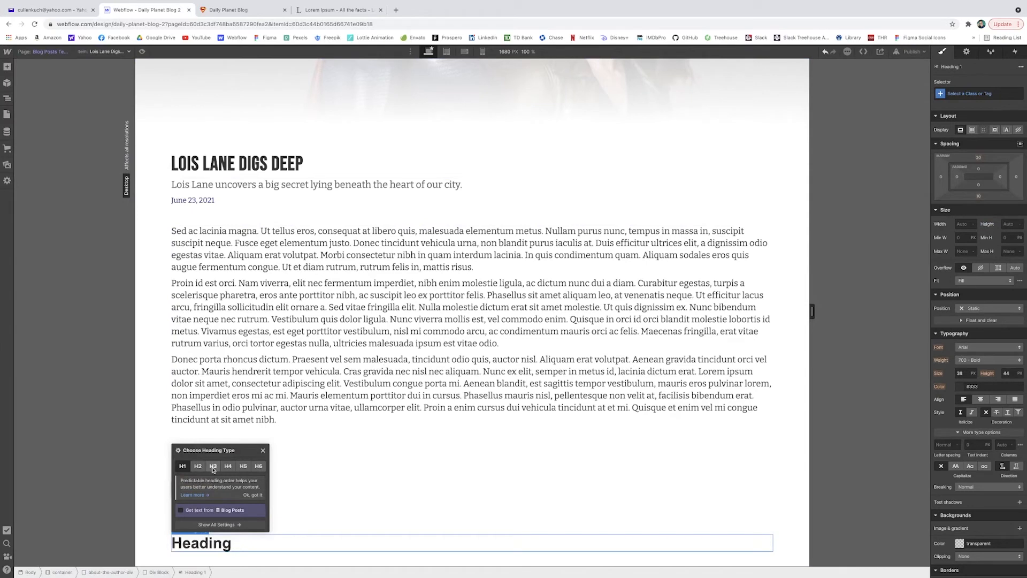
{"action": "left_click", "coordinate": [197, 466]}
{"action": "type", "text": "Clark Ken"}
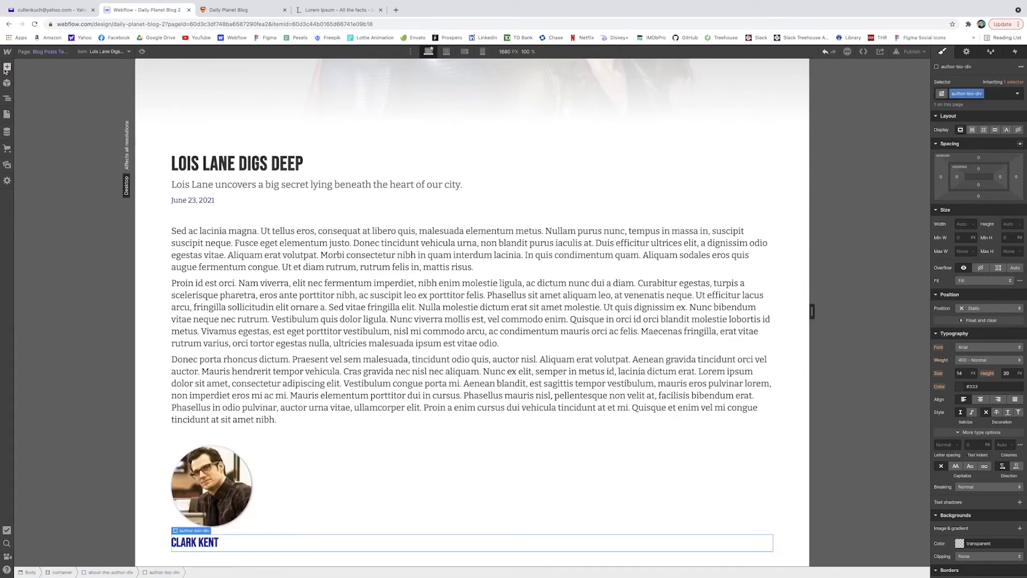
Step: Add a paragraph below the Clark Kent heading and fill it with the author bio copied from the published blog page
{"action": "left_click", "coordinate": [7, 68]}
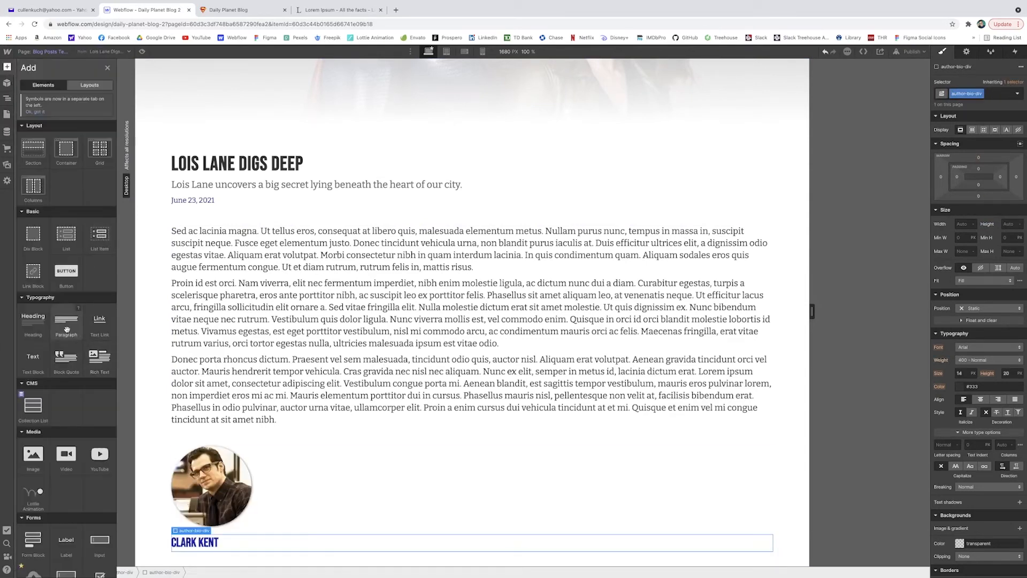
{"action": "left_click", "coordinate": [68, 326]}
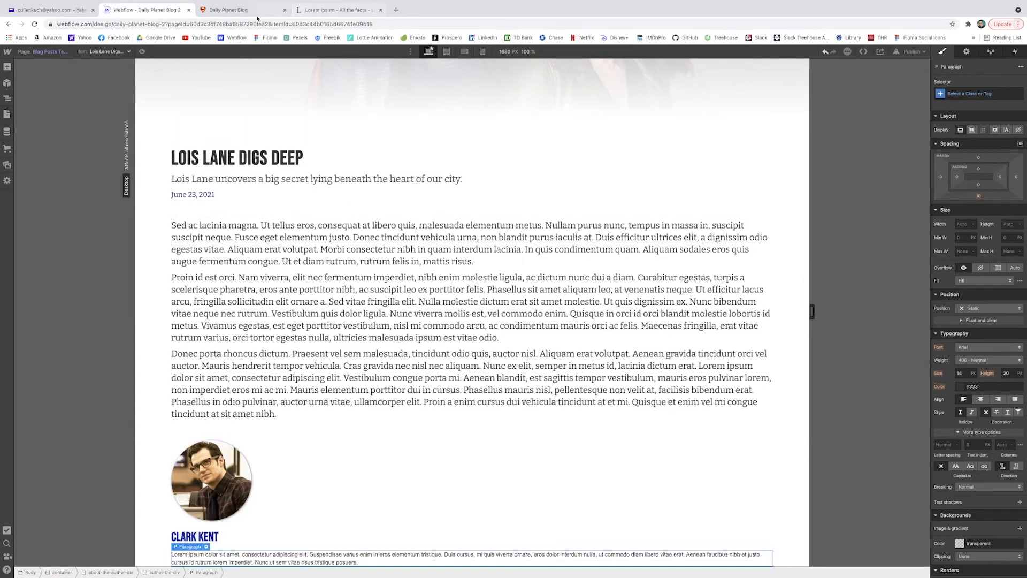
{"action": "left_click", "coordinate": [252, 12]}
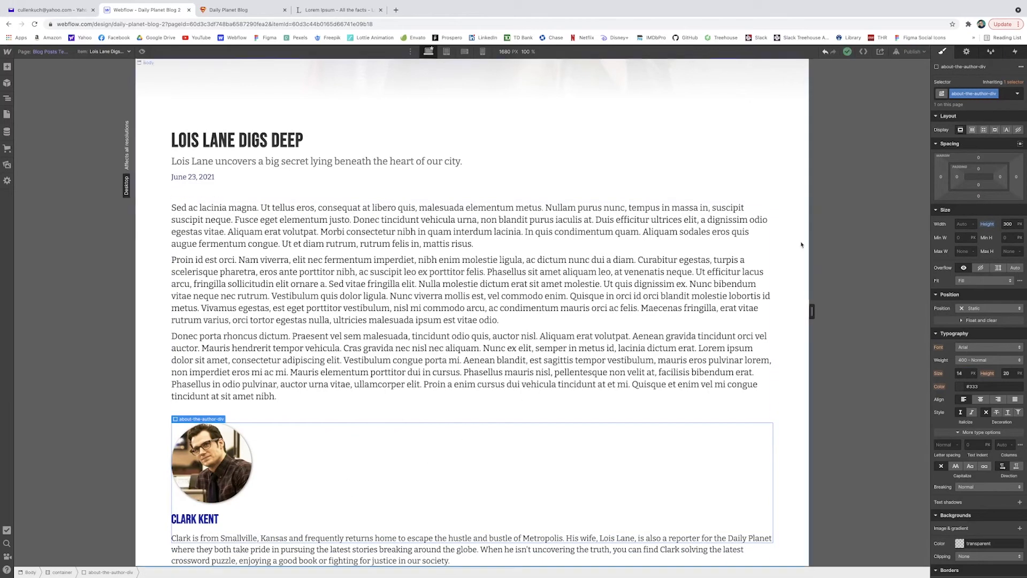
Step: Lay out about-the-author-div as a horizontal flexbox justified to the center, with author-bio-div 60% wide
{"action": "left_click", "coordinate": [972, 130]}
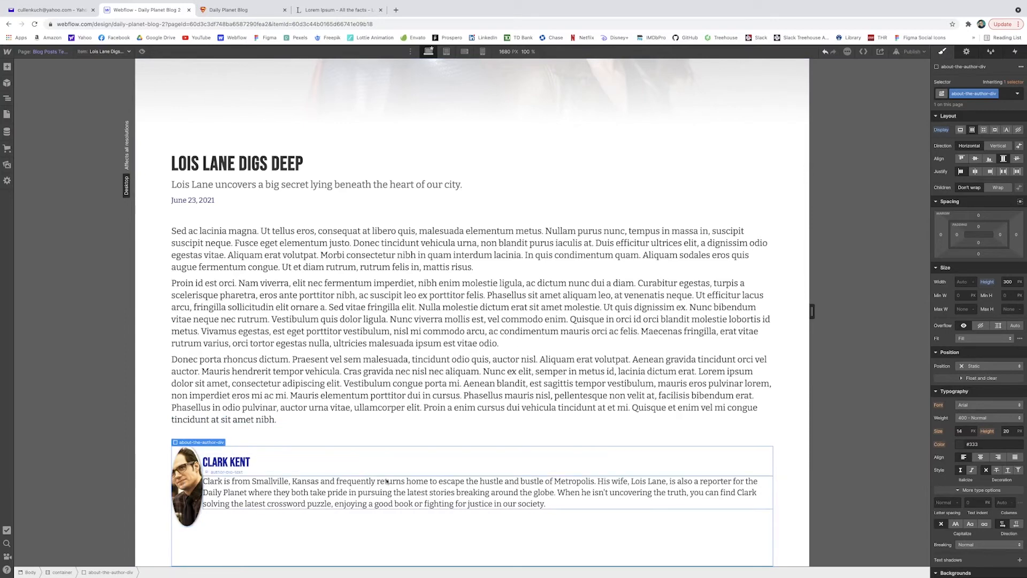
{"action": "left_click", "coordinate": [524, 523]}
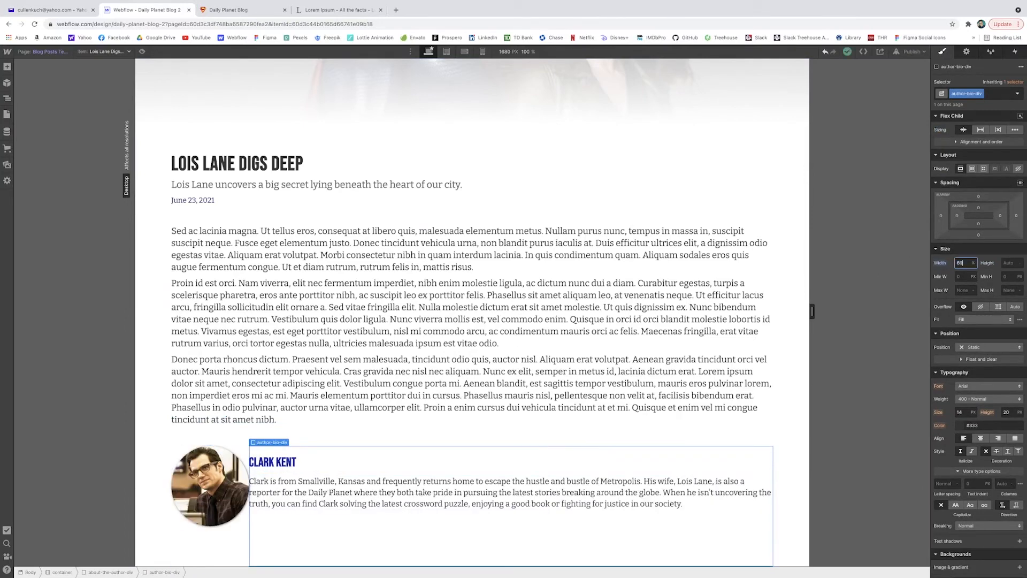
{"action": "key", "text": "Return"}
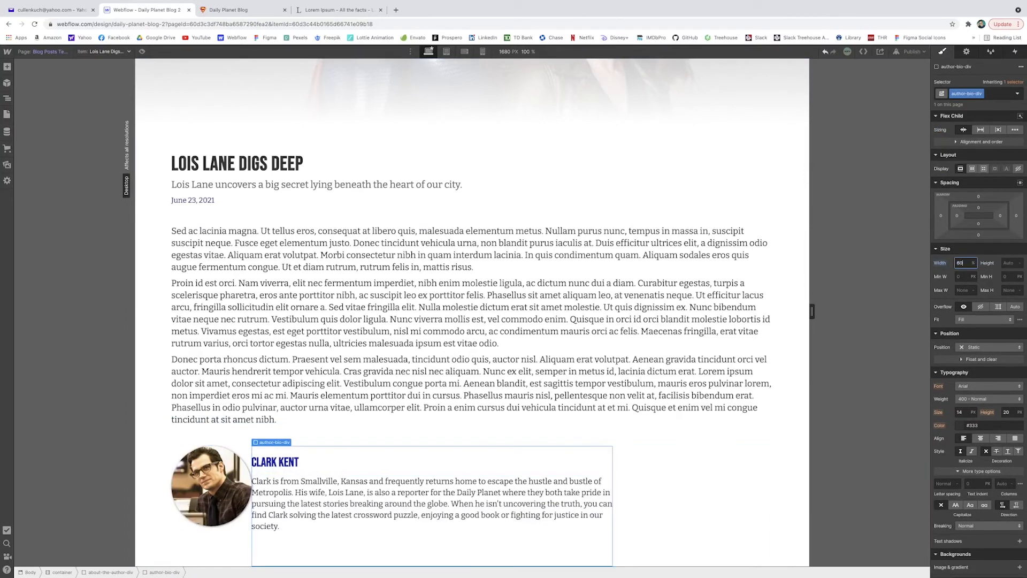
{"action": "left_click", "coordinate": [676, 482]}
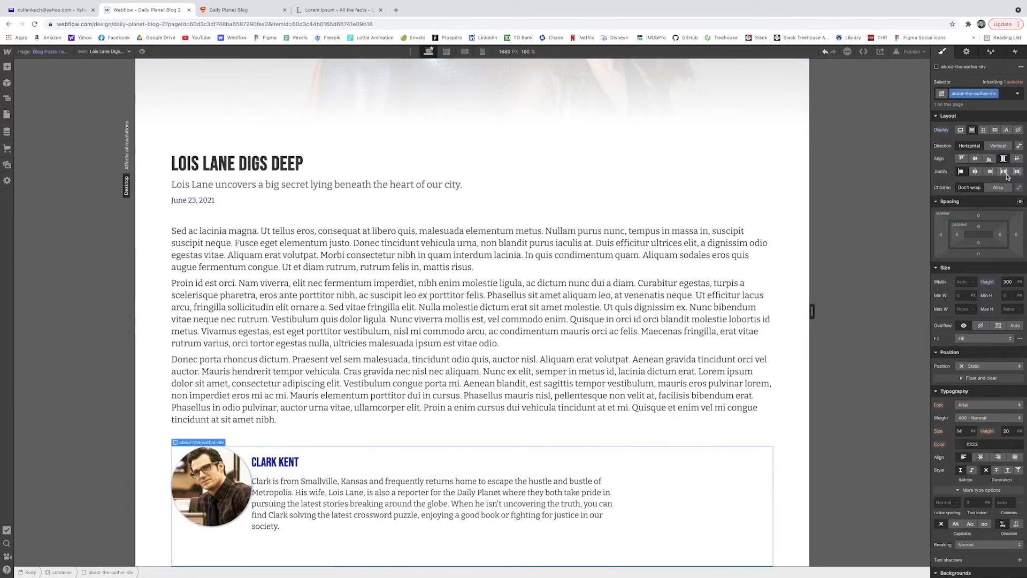
{"action": "left_click", "coordinate": [975, 171]}
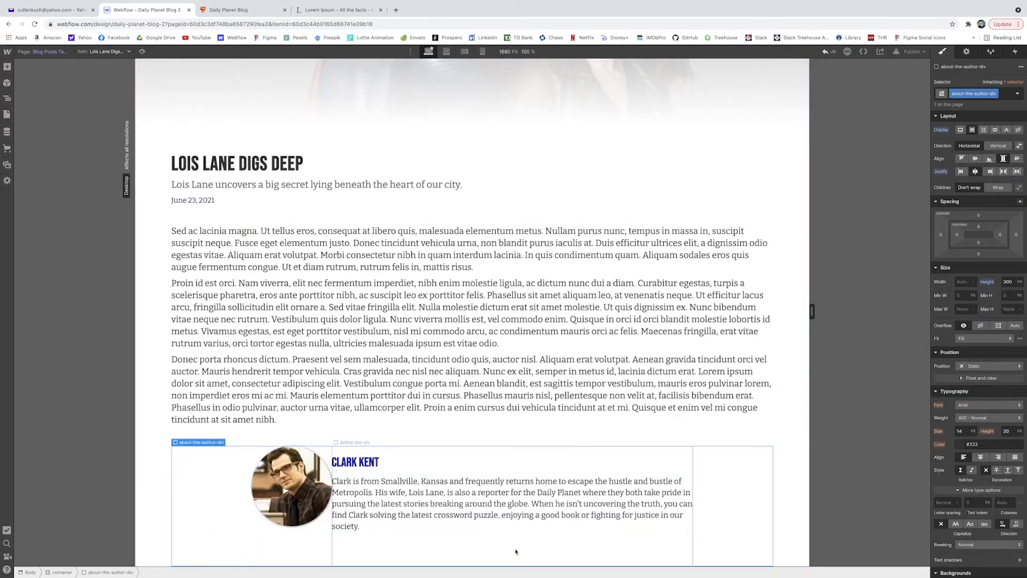
Step: Give author-bio-div a left margin of about 78 px to separate it from the portrait
{"action": "left_click", "coordinate": [584, 477]}
{"action": "left_click_drag", "start_coordinate": [927, 217], "coordinate": [910, 218]}
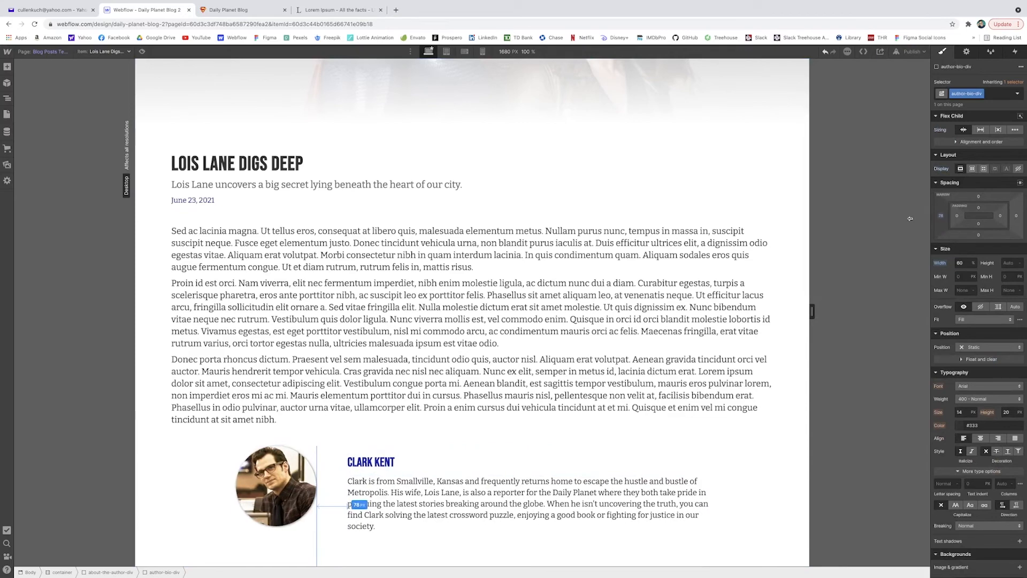
{"action": "left_click", "coordinate": [775, 507]}
{"action": "scroll", "coordinate": [508, 470], "scroll_direction": "up", "scroll_amount": 5}
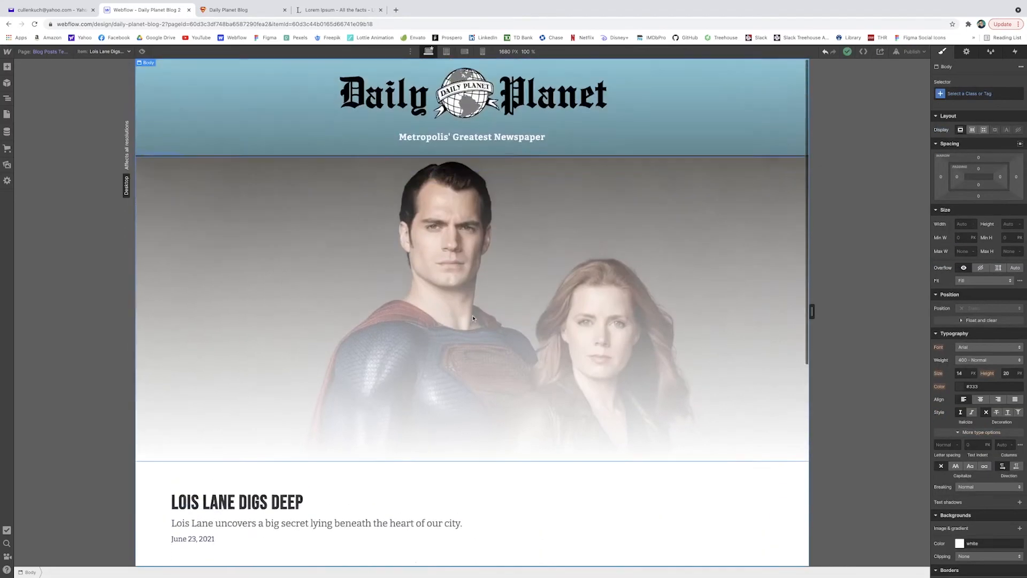
{"action": "scroll", "coordinate": [407, 508], "scroll_direction": "down", "scroll_amount": 5}
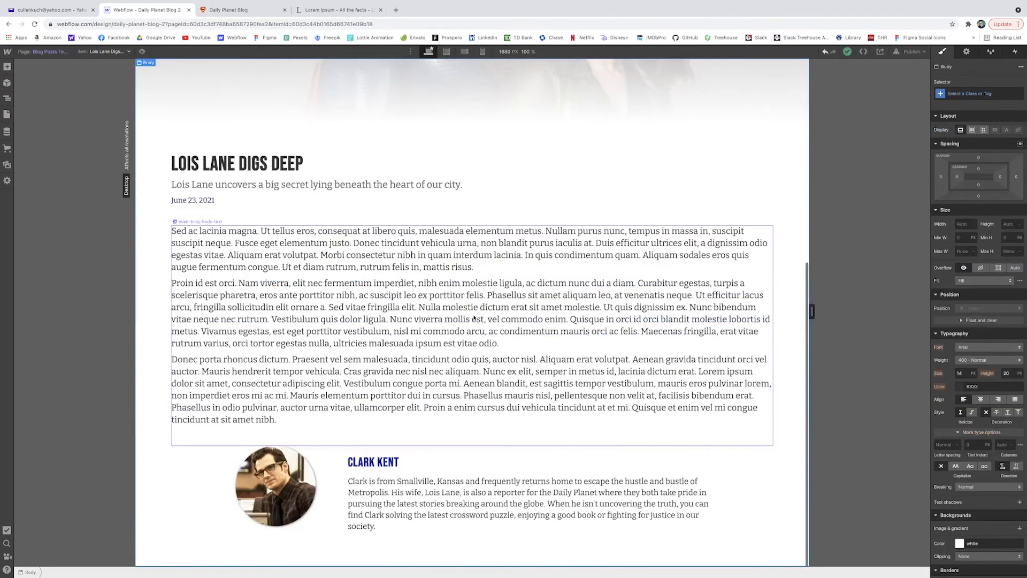
Step: Check the More Blog Posts section on the published page and add a div block below the author section in the container
{"action": "left_click", "coordinate": [721, 464]}
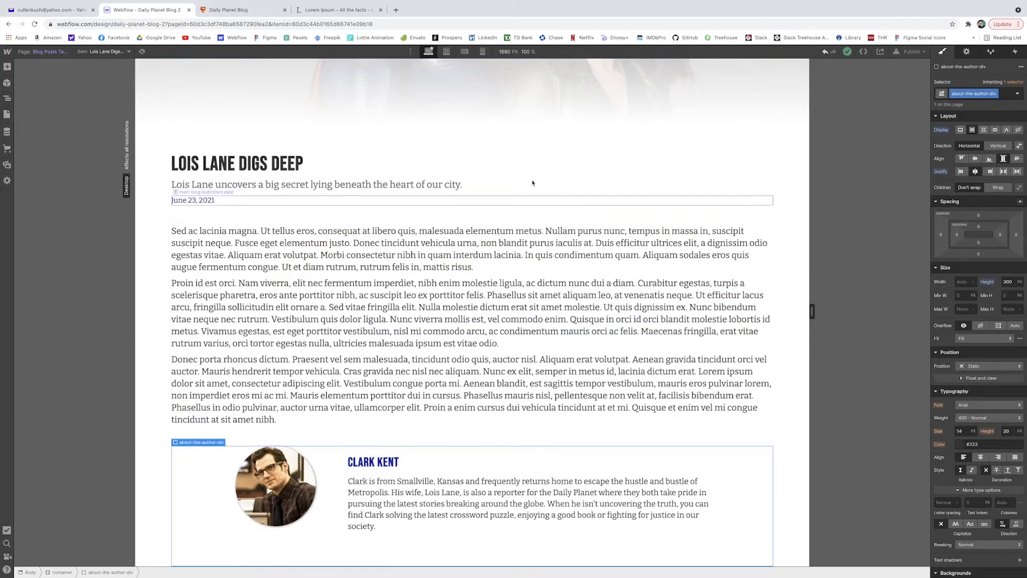
{"action": "left_click", "coordinate": [234, 9]}
{"action": "scroll", "coordinate": [547, 243], "scroll_direction": "down", "scroll_amount": 1}
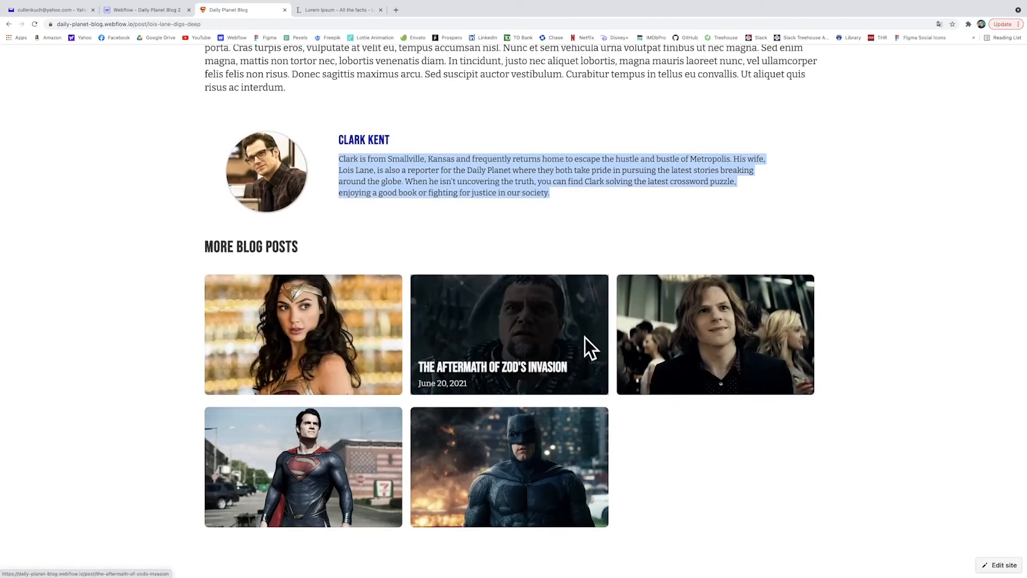
{"action": "left_click", "coordinate": [144, 9]}
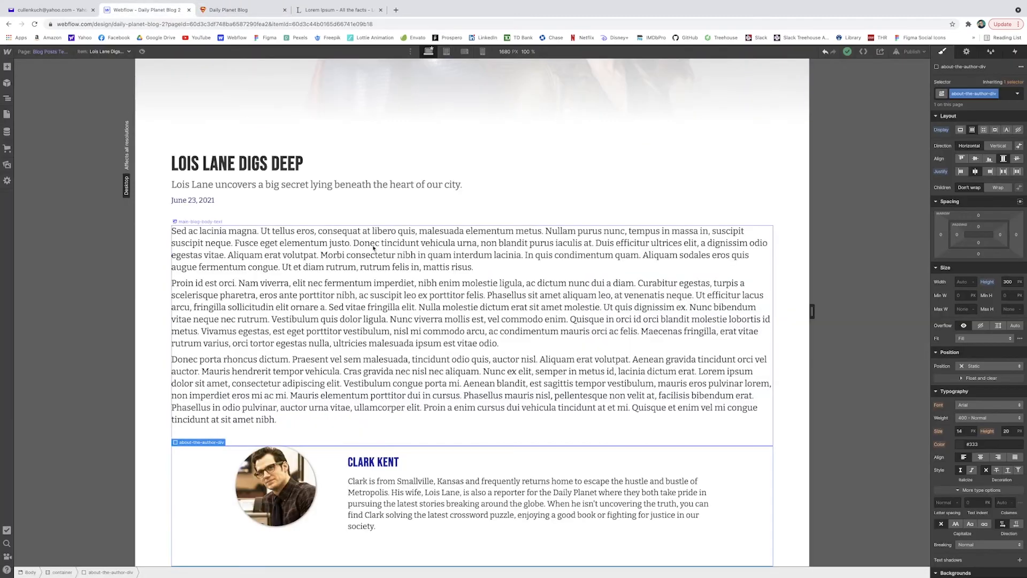
{"action": "left_click", "coordinate": [768, 424]}
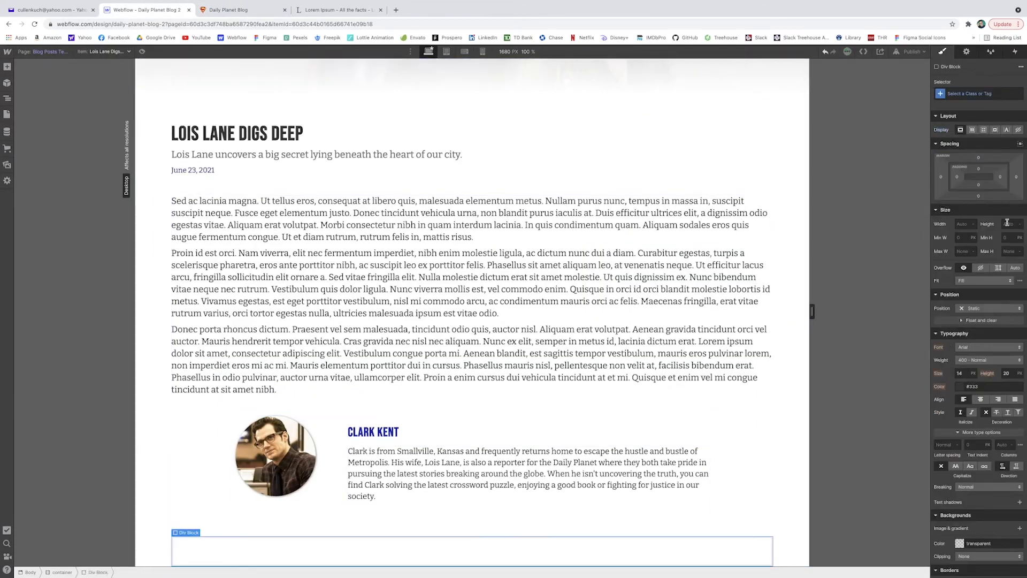
Step: Make the new div block 600 px high, name it other-articles-div and add a More Blog Posts heading inside it
{"action": "key", "text": "Return"}
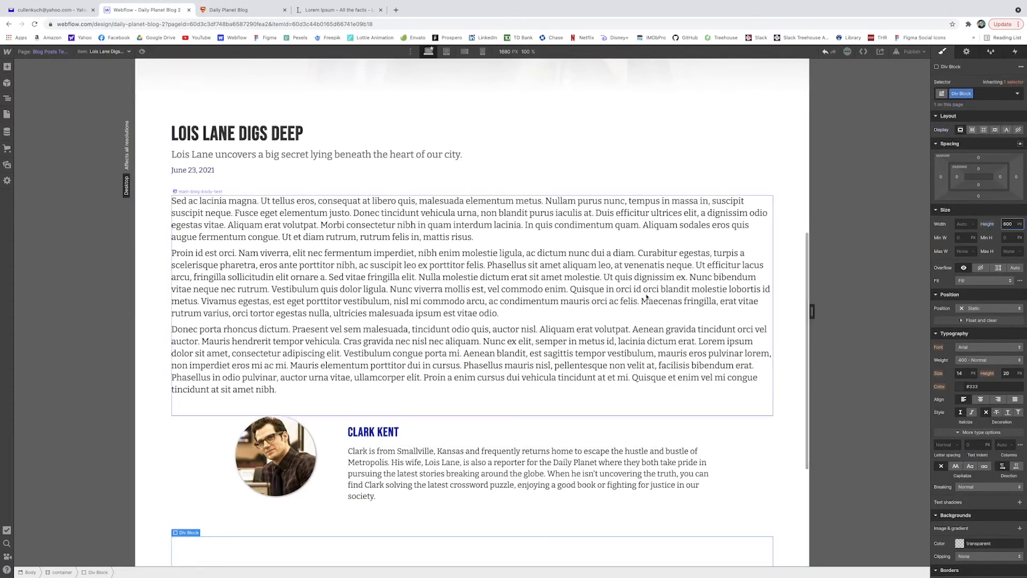
{"action": "scroll", "coordinate": [453, 379], "scroll_direction": "down", "scroll_amount": 4}
{"action": "left_click", "coordinate": [7, 66]}
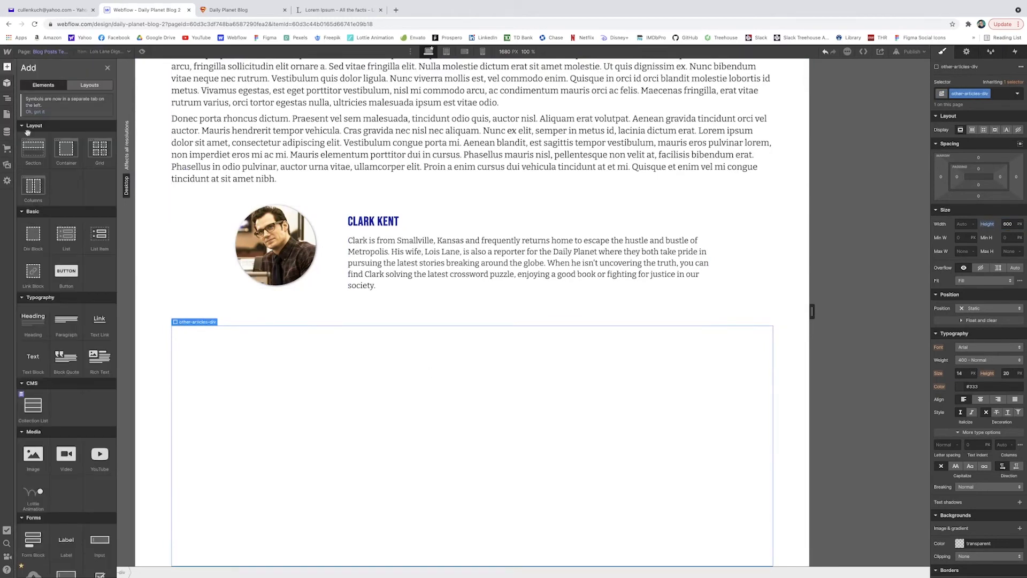
{"action": "left_click", "coordinate": [34, 333]}
{"action": "type", "text": "More"}
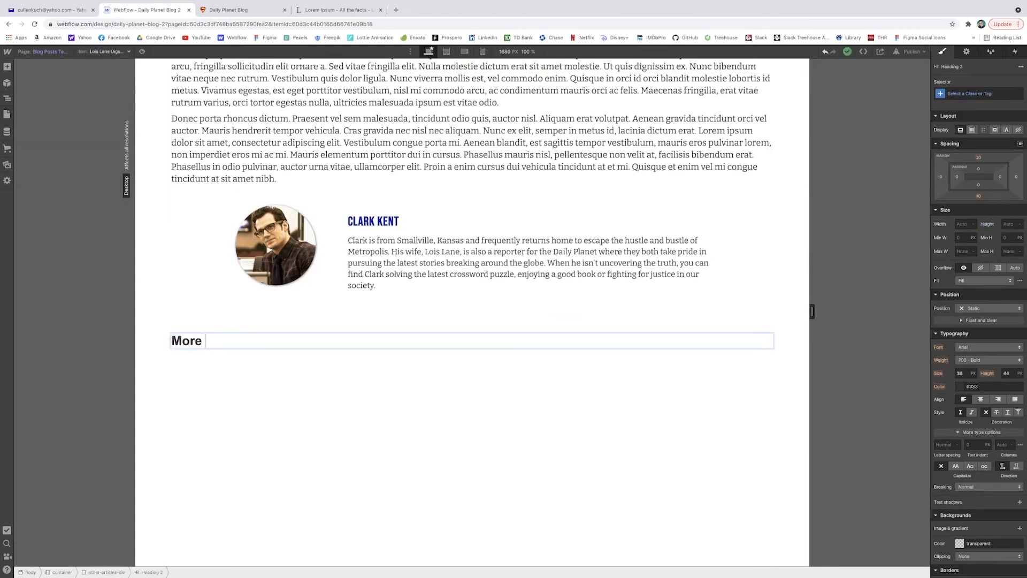
{"action": "type", "text": " Blog Posts"}
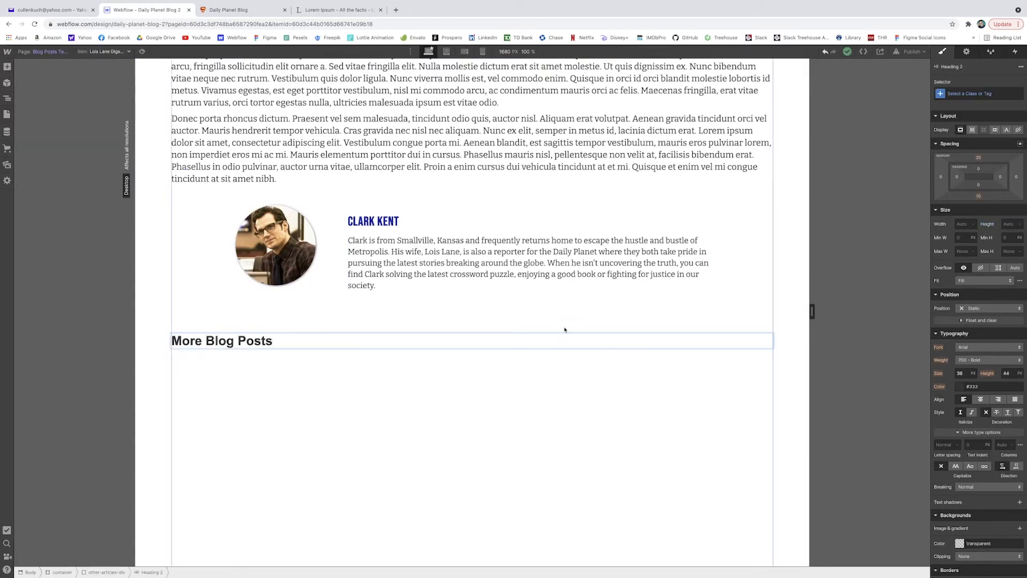
Step: Add a collection list below the More Blog Posts heading, sourced from Blog Posts and laid out in three columns
{"action": "left_click", "coordinate": [566, 330]}
{"action": "left_click", "coordinate": [7, 67]}
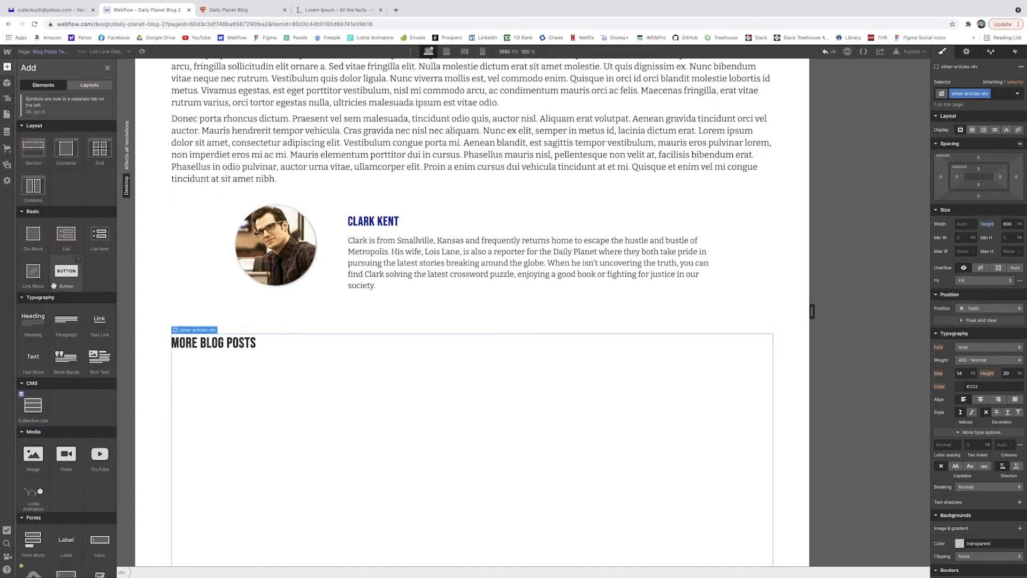
{"action": "left_click_drag", "start_coordinate": [36, 396], "coordinate": [329, 351]}
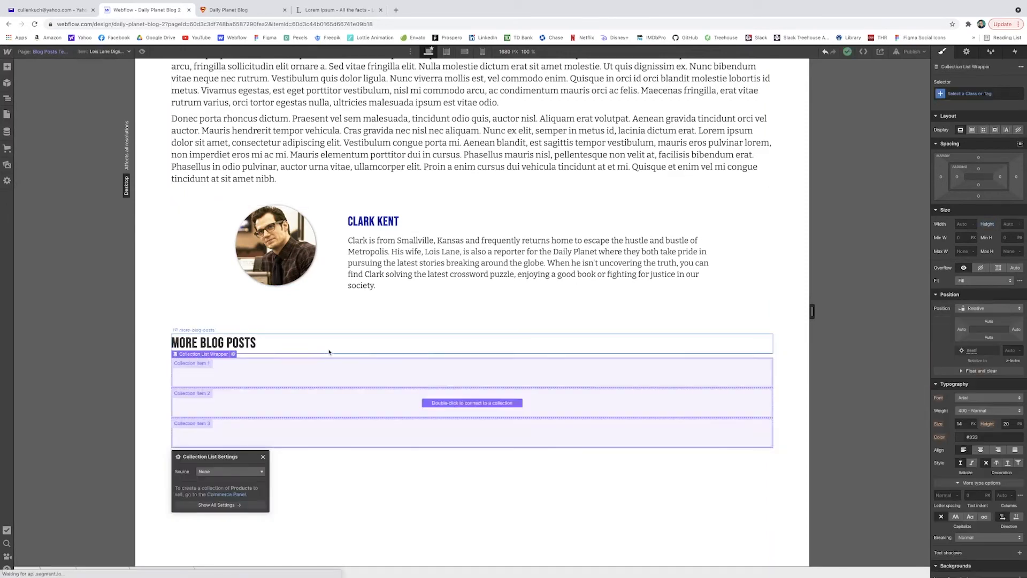
{"action": "left_click", "coordinate": [237, 471]}
{"action": "left_click", "coordinate": [229, 505]}
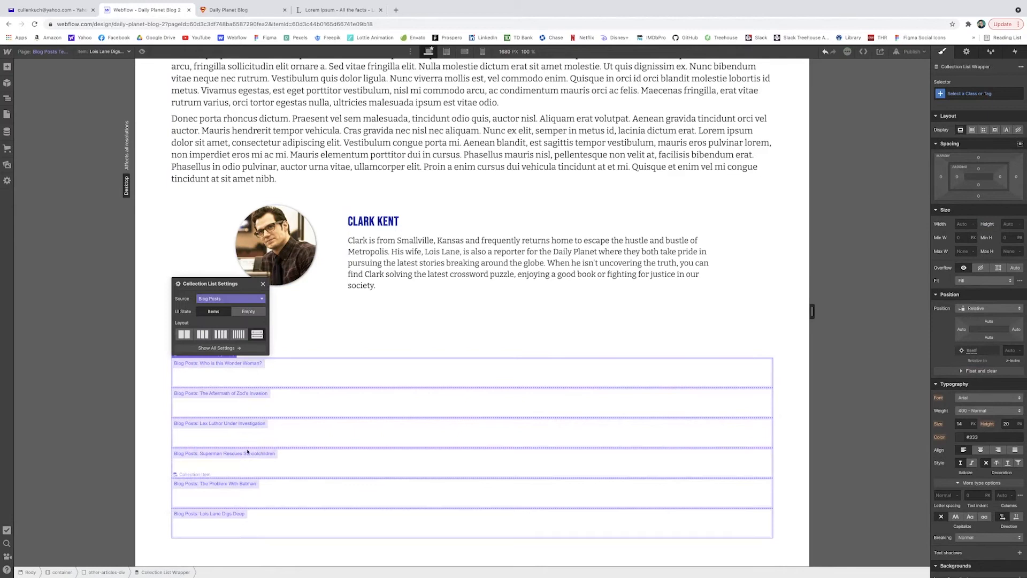
{"action": "left_click", "coordinate": [201, 338]}
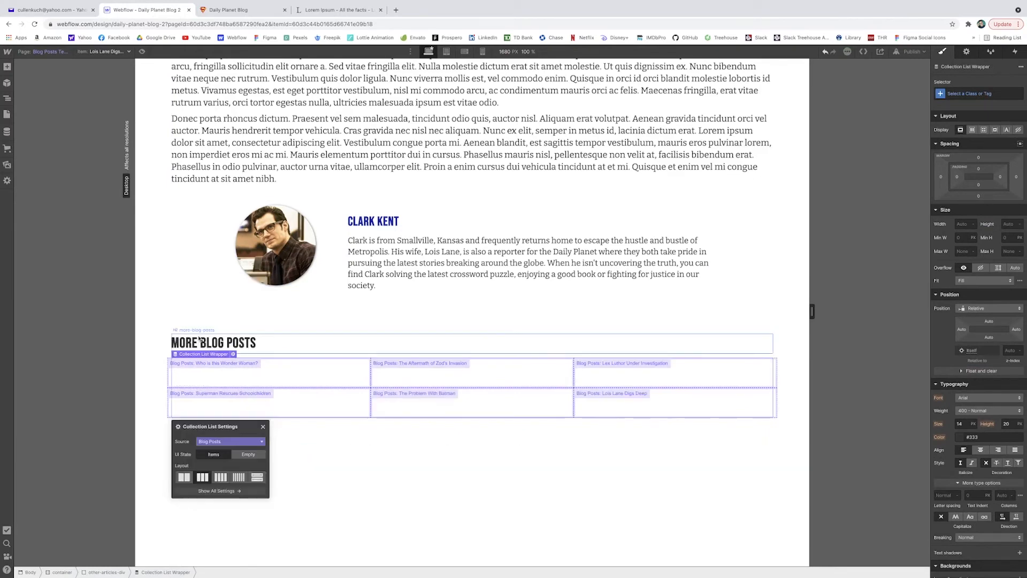
{"action": "left_click", "coordinate": [302, 434]}
Step: Add a div block inside the first collection item and set its height to 300 px
{"action": "left_click", "coordinate": [277, 377]}
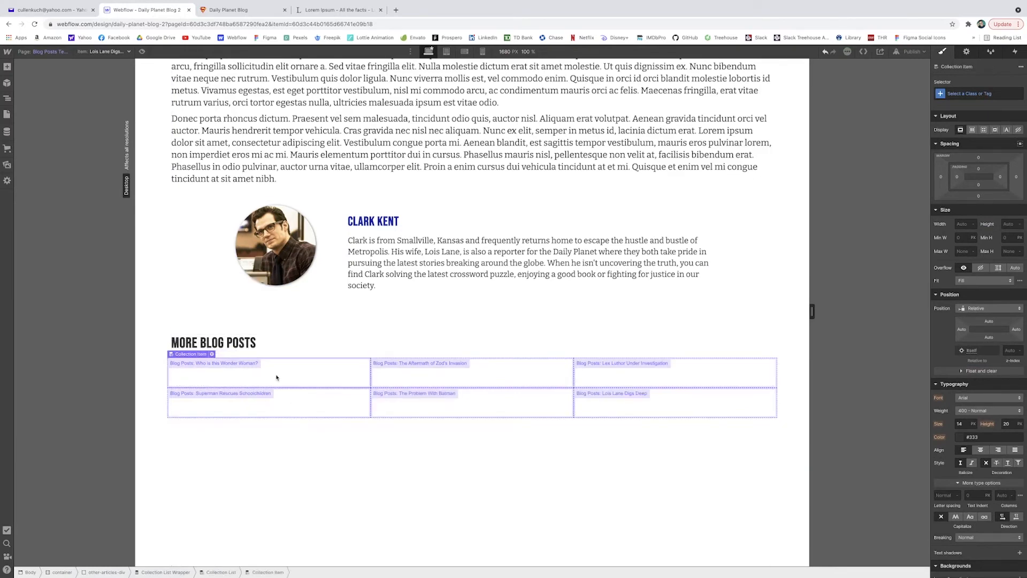
{"action": "left_click", "coordinate": [7, 66]}
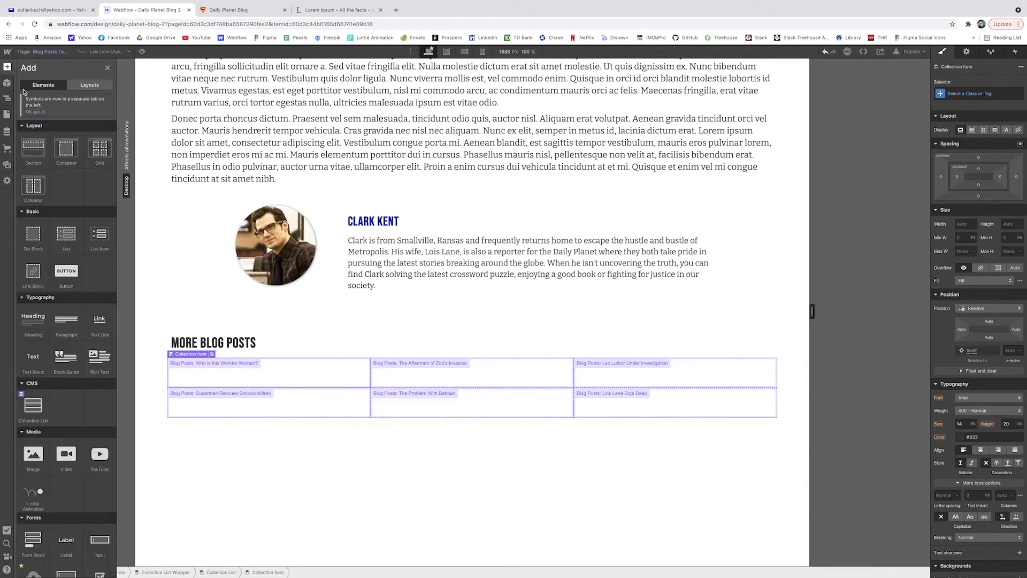
{"action": "left_click", "coordinate": [54, 236]}
{"action": "left_click", "coordinate": [1013, 224]}
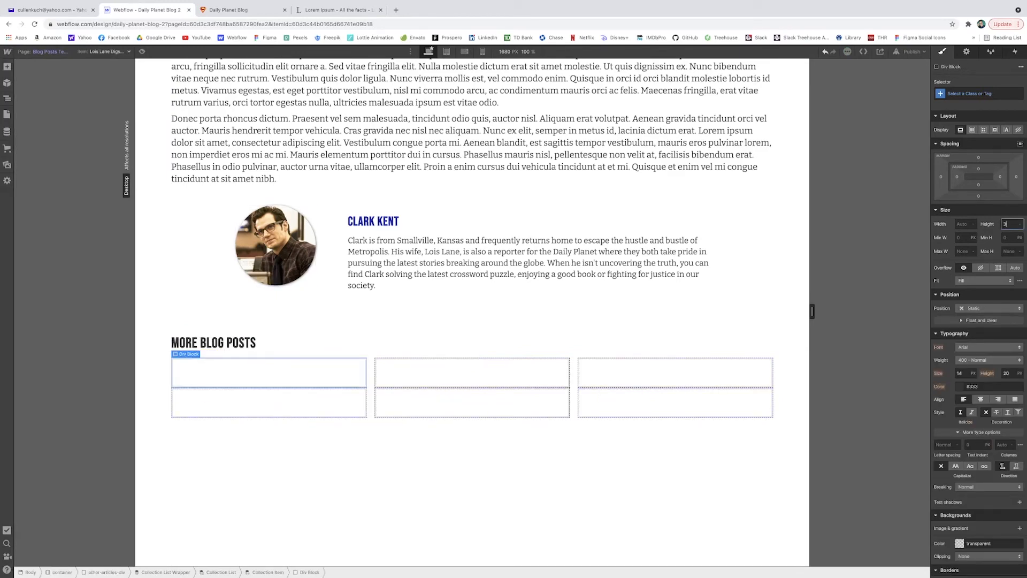
{"action": "key", "text": "Return"}
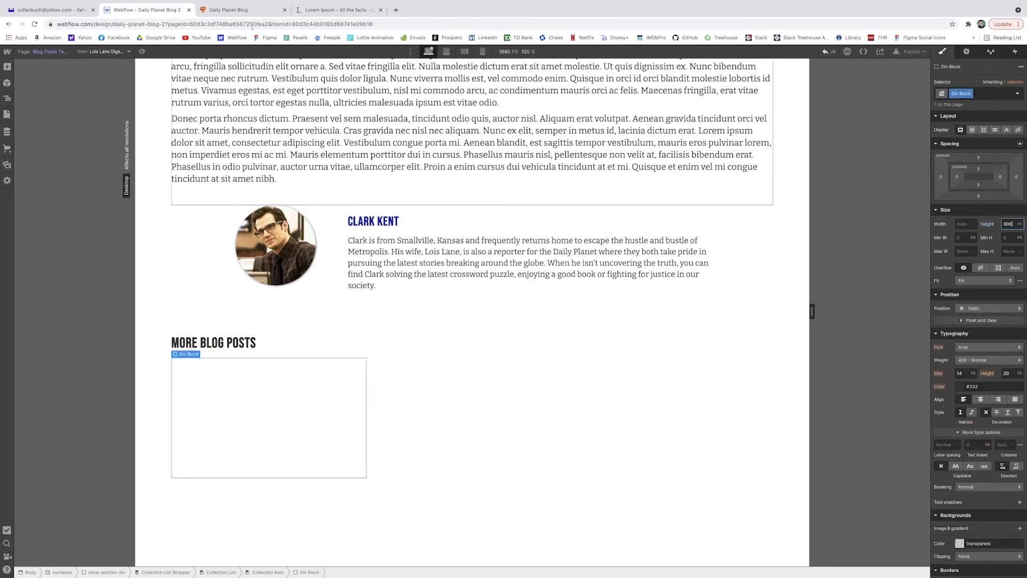
Step: Check the post tiles on the published page and set the nested more-blogs-image div's height to 100%
{"action": "left_click", "coordinate": [248, 11]}
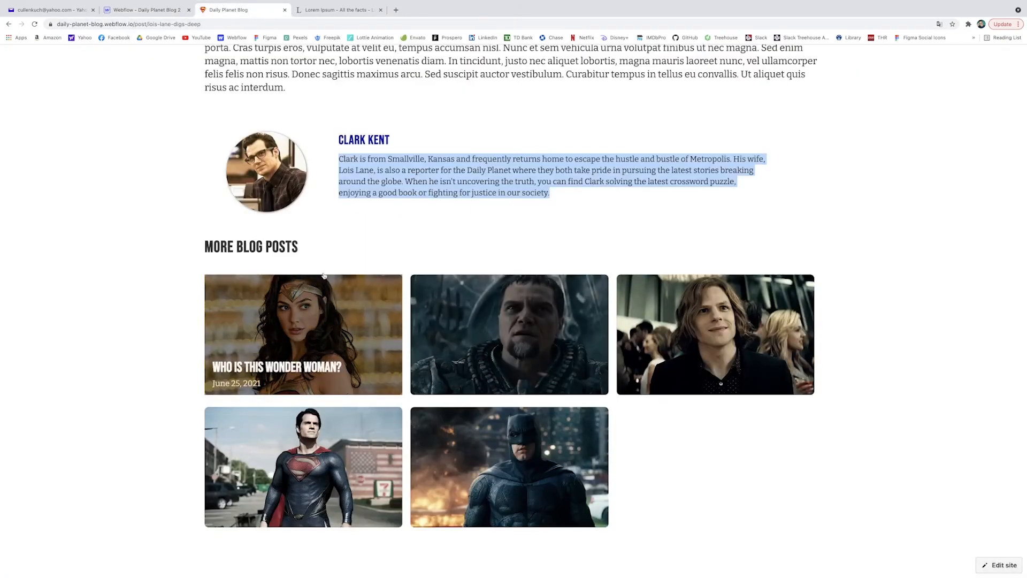
{"action": "left_click", "coordinate": [156, 11]}
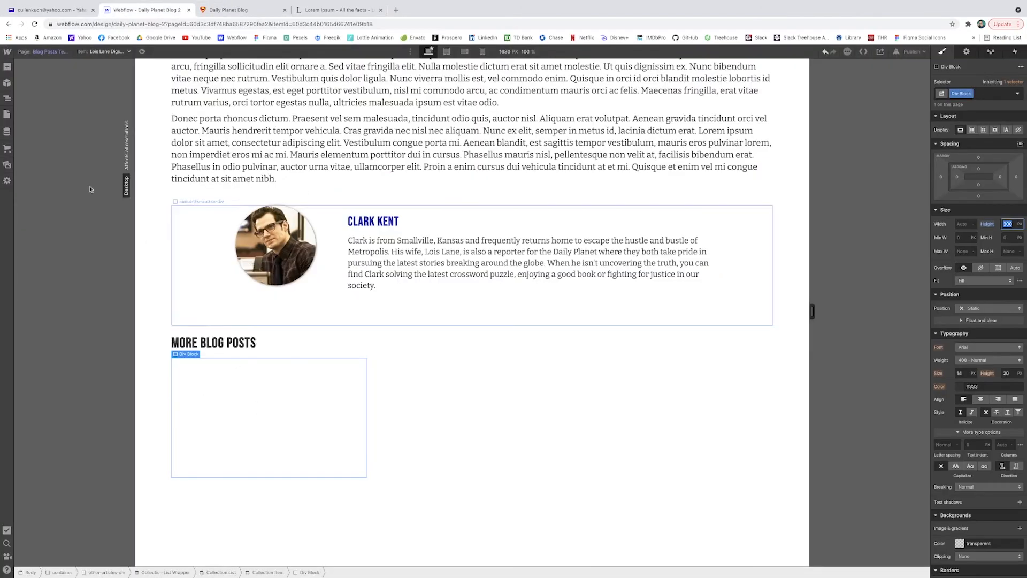
{"action": "type", "text": "1"}
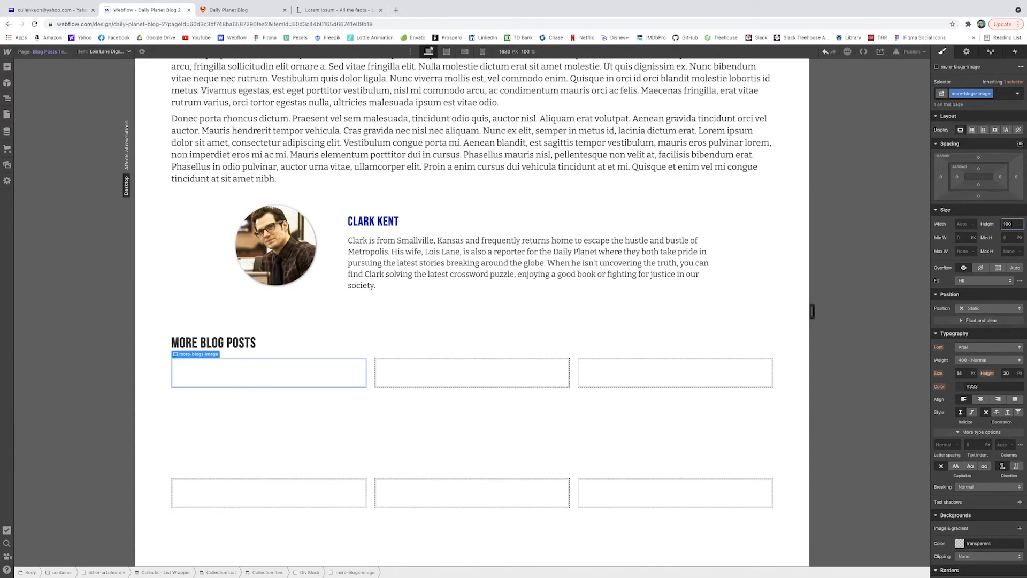
{"action": "key", "text": "Return"}
Step: Bind more-blogs-image's background to the Blog Posts Thumbnail Image field and scale the image to cover each tile, centered
{"action": "left_click", "coordinate": [972, 53]}
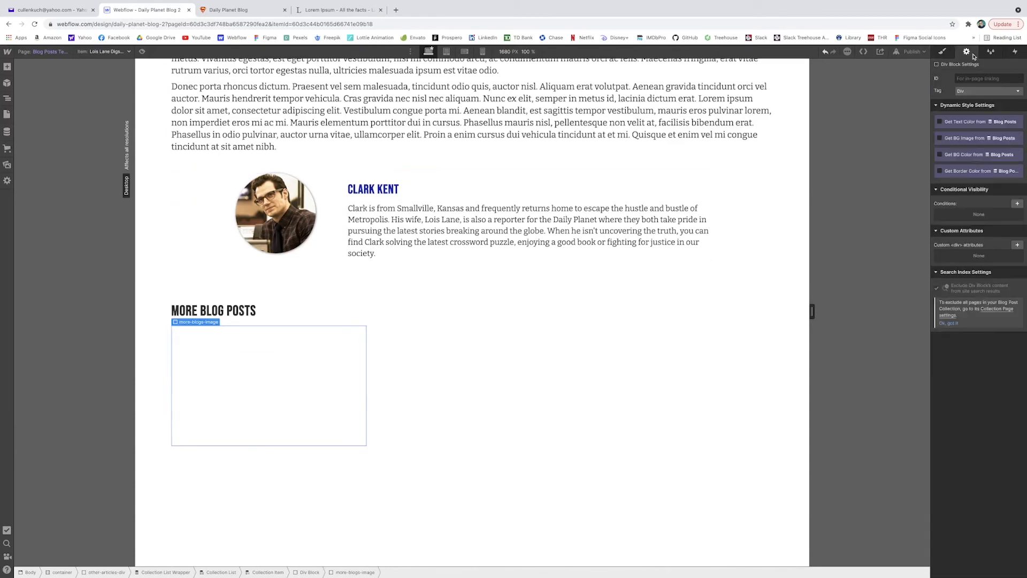
{"action": "left_click", "coordinate": [961, 139]}
{"action": "left_click", "coordinate": [953, 148]}
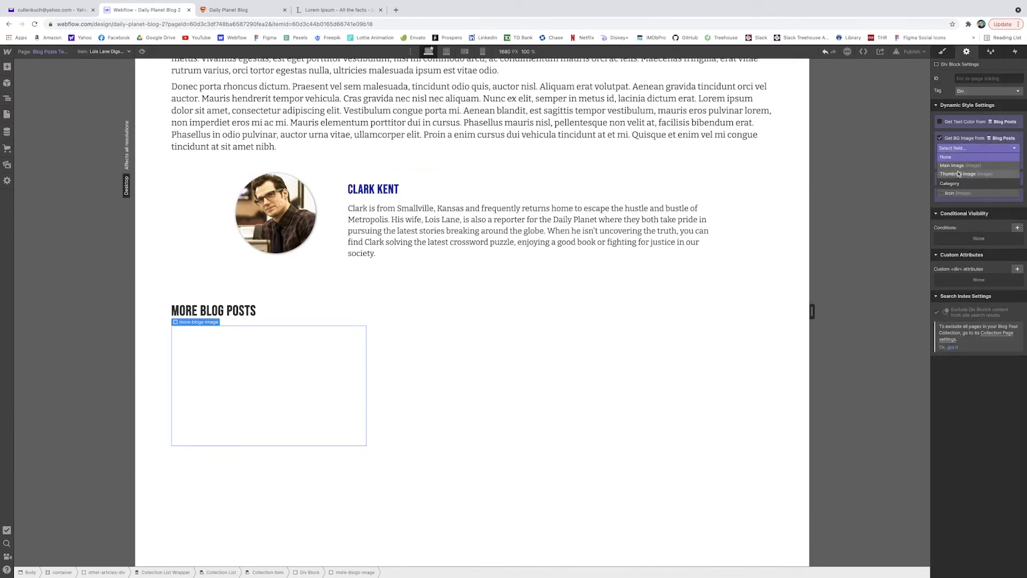
{"action": "left_click", "coordinate": [959, 176]}
{"action": "left_click", "coordinate": [942, 52]}
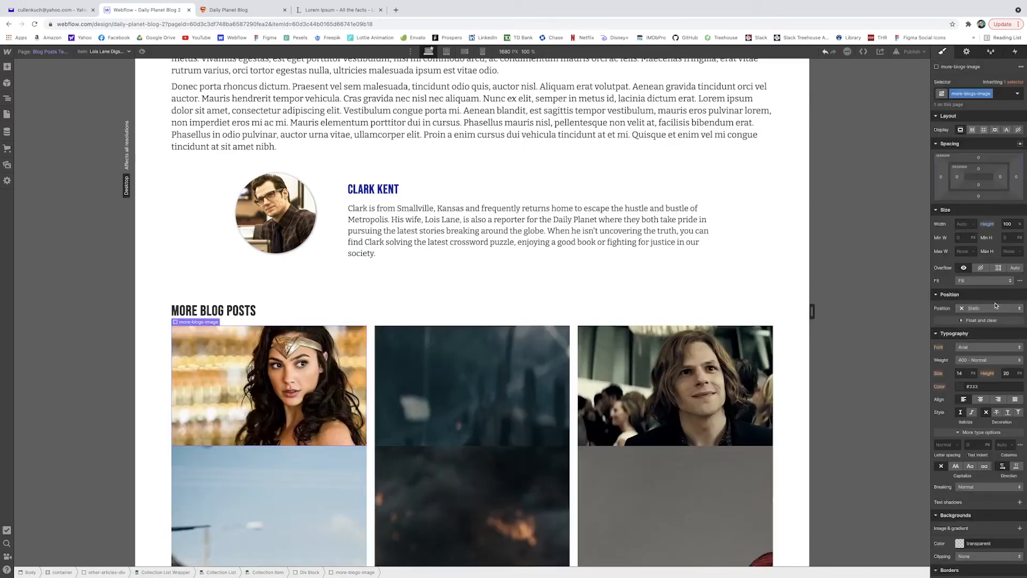
{"action": "scroll", "coordinate": [970, 321], "scroll_direction": "down", "scroll_amount": 4}
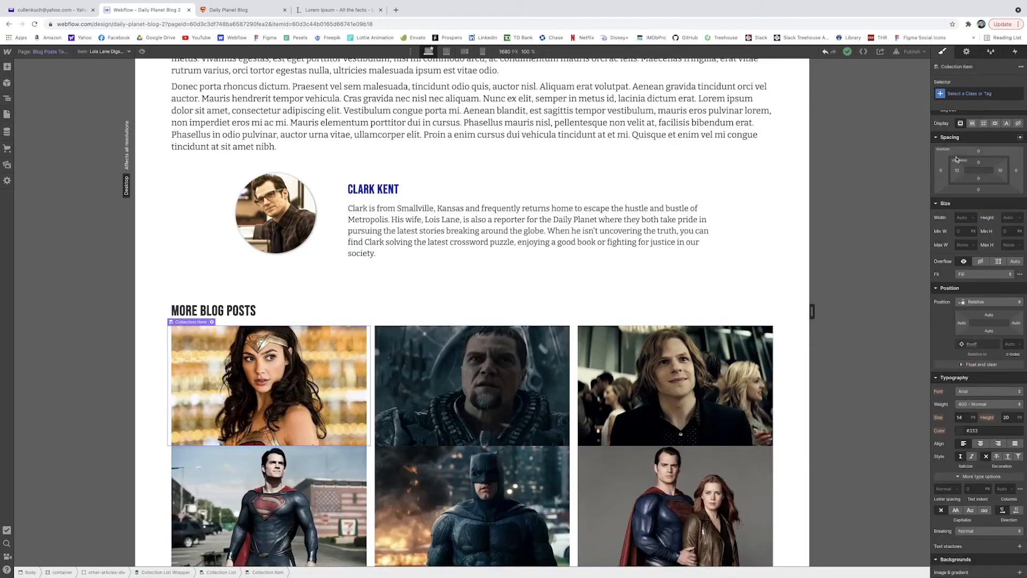
Step: Add a bottom margin to the collection items and round the more-blogs-image corners with a 10 px radius
{"action": "left_click_drag", "start_coordinate": [977, 191], "coordinate": [978, 202]}
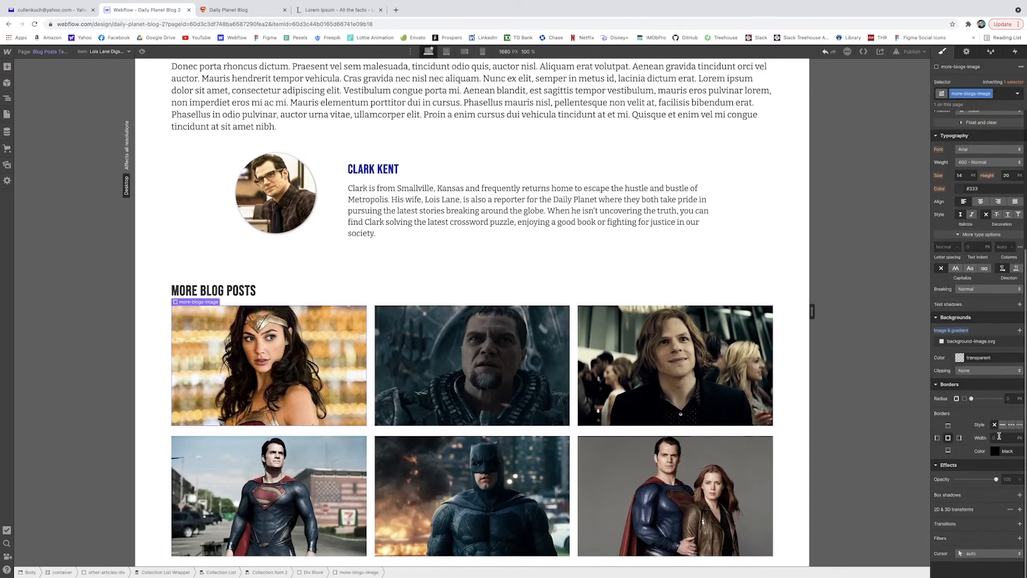
{"action": "type", "text": "10"}
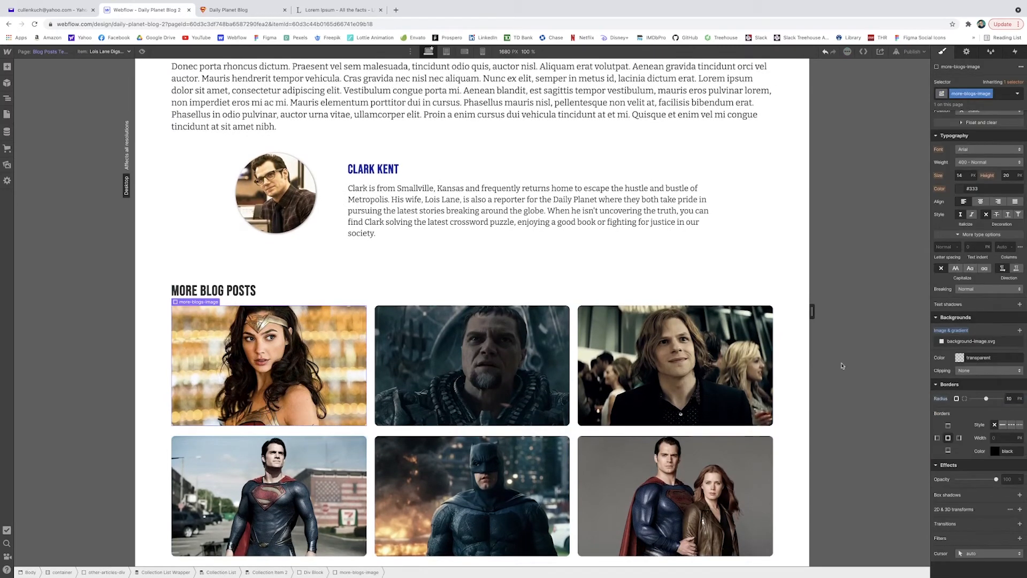
{"action": "left_click", "coordinate": [842, 366]}
Step: Check the tile hover overlay on the published page and set more-blogs-image's position to relative
{"action": "left_click", "coordinate": [256, 342]}
{"action": "key", "text": "ctrl+Tab"}
{"action": "mouse_move", "coordinate": [264, 340]}
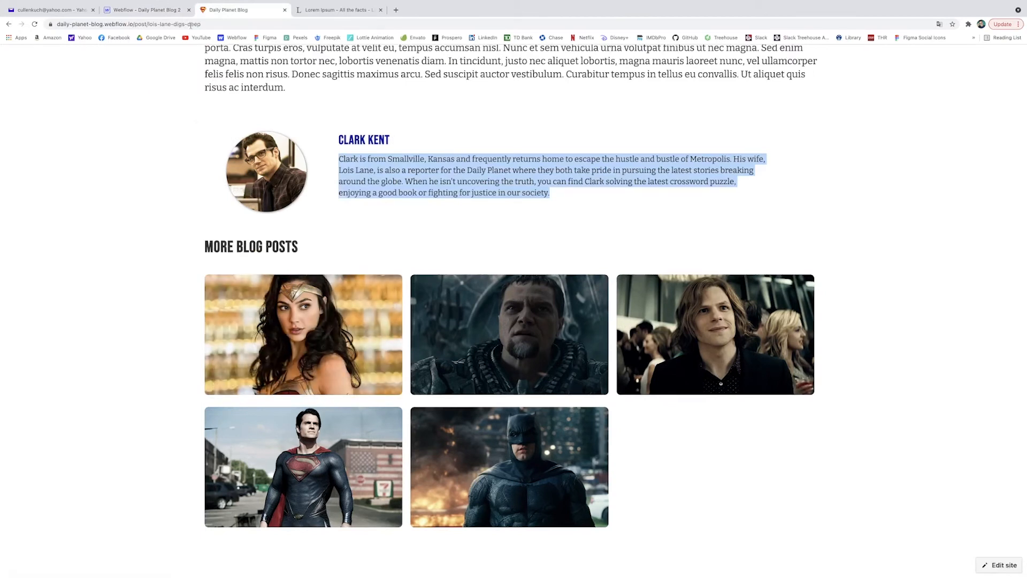
{"action": "key", "text": "ctrl+shift+Tab"}
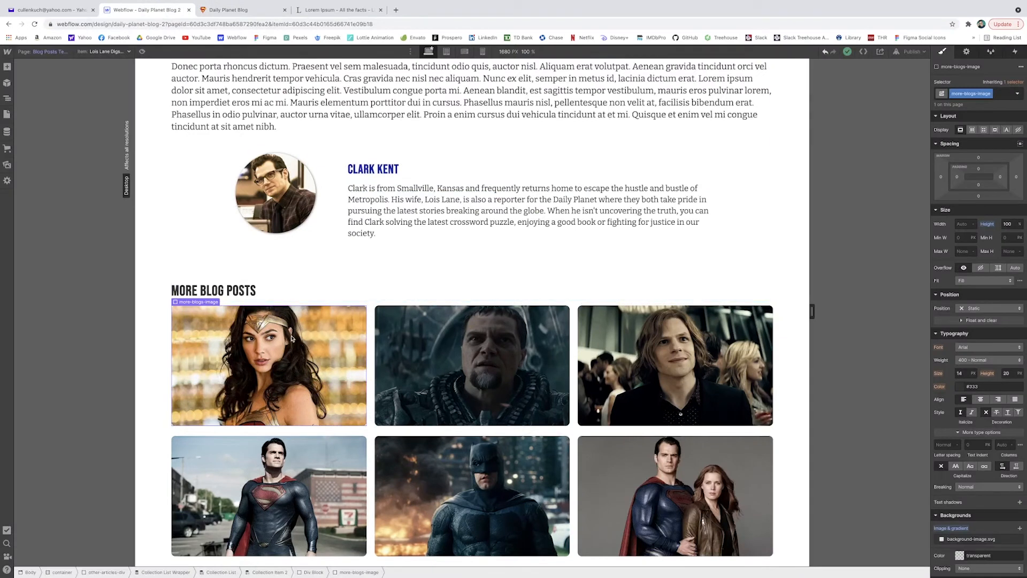
{"action": "left_click", "coordinate": [992, 308]}
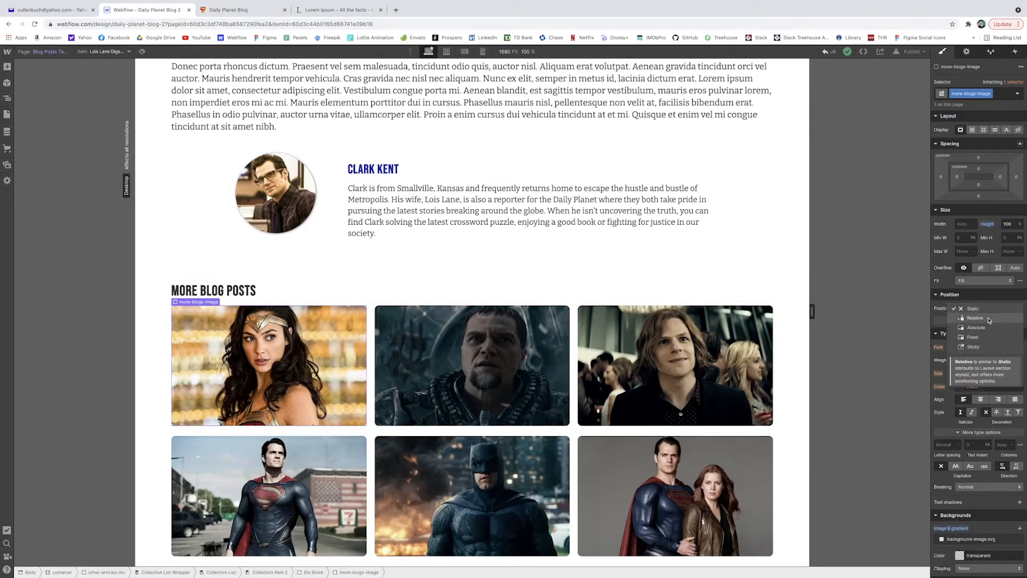
{"action": "left_click", "coordinate": [979, 327]}
Step: Add a more-blog-overlay div inside more-blogs-image, positioned absolute and stretched over the full tile
{"action": "left_click", "coordinate": [7, 67]}
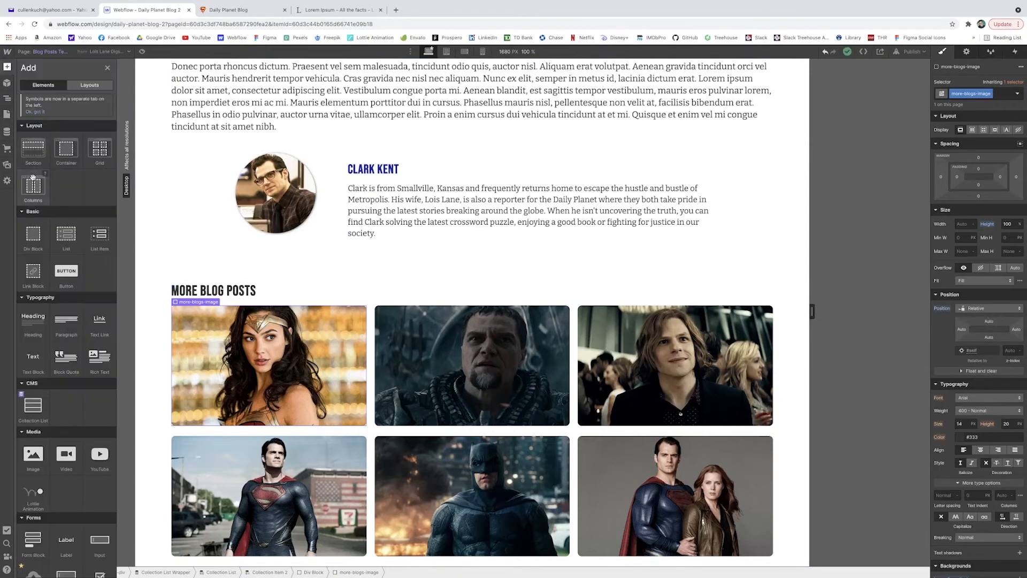
{"action": "left_click", "coordinate": [33, 236]}
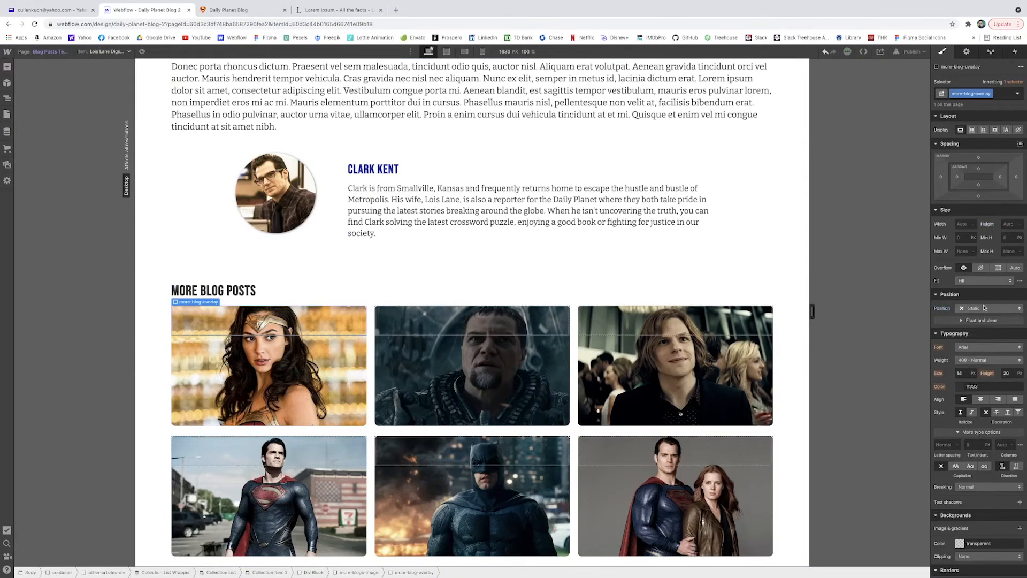
{"action": "left_click", "coordinate": [983, 307]}
{"action": "left_click", "coordinate": [978, 336]}
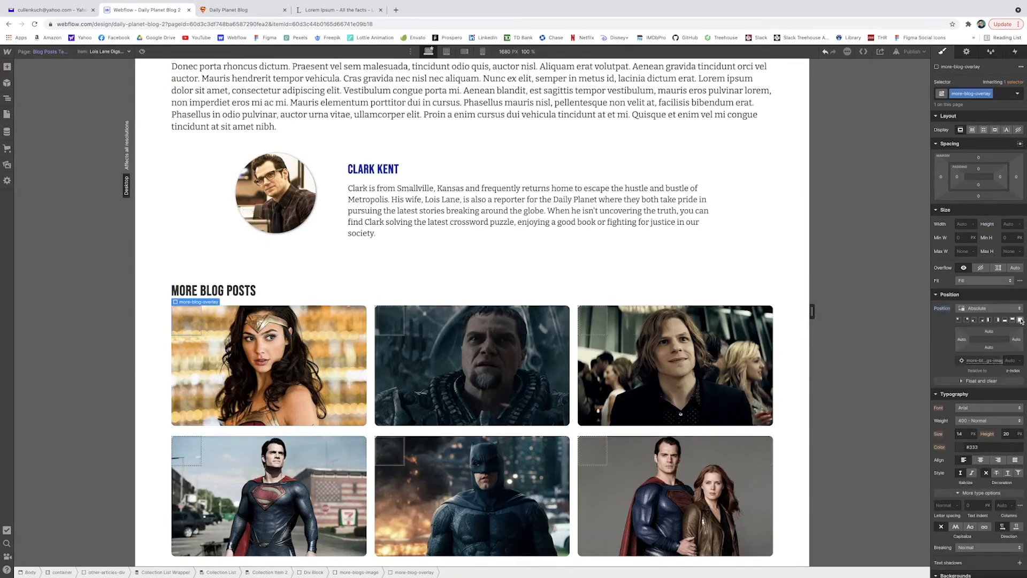
{"action": "left_click", "coordinate": [1020, 319]}
Step: Give more-blog-overlay a color overlay background of black at 50% opacity
{"action": "scroll", "coordinate": [1005, 334], "scroll_direction": "down", "scroll_amount": 5}
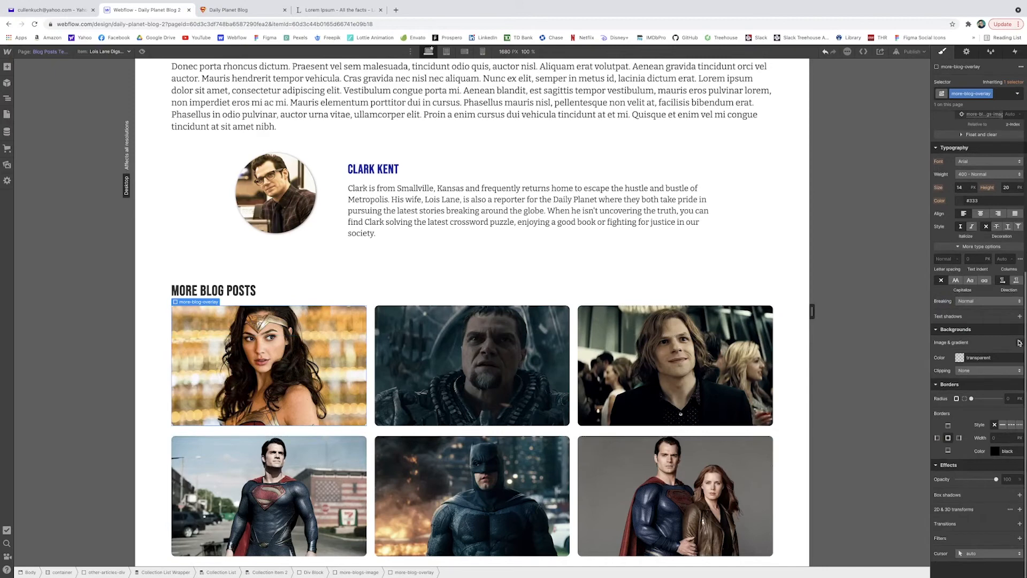
{"action": "left_click", "coordinate": [1019, 342]}
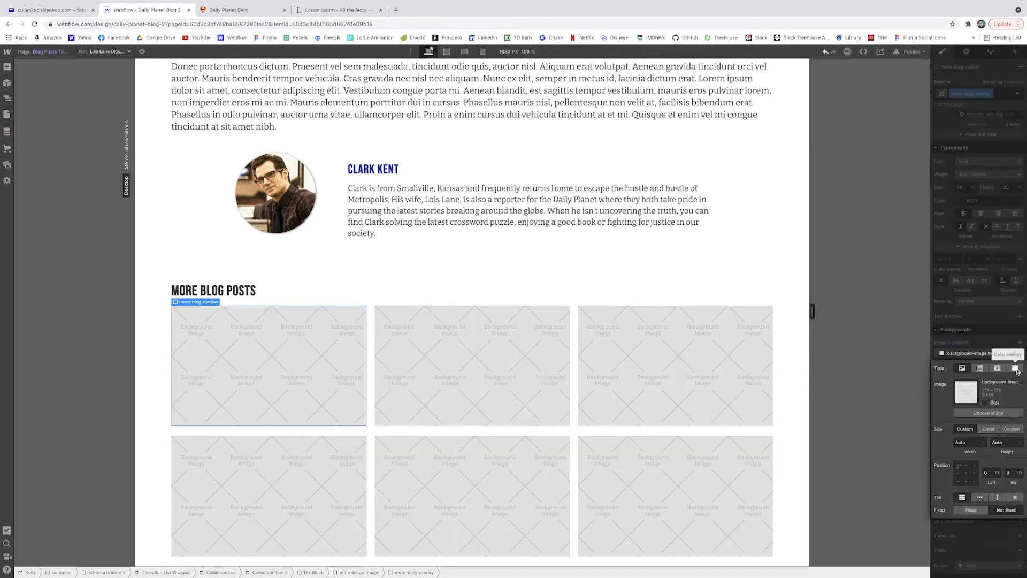
{"action": "left_click", "coordinate": [1015, 368]}
{"action": "key", "text": "Escape"}
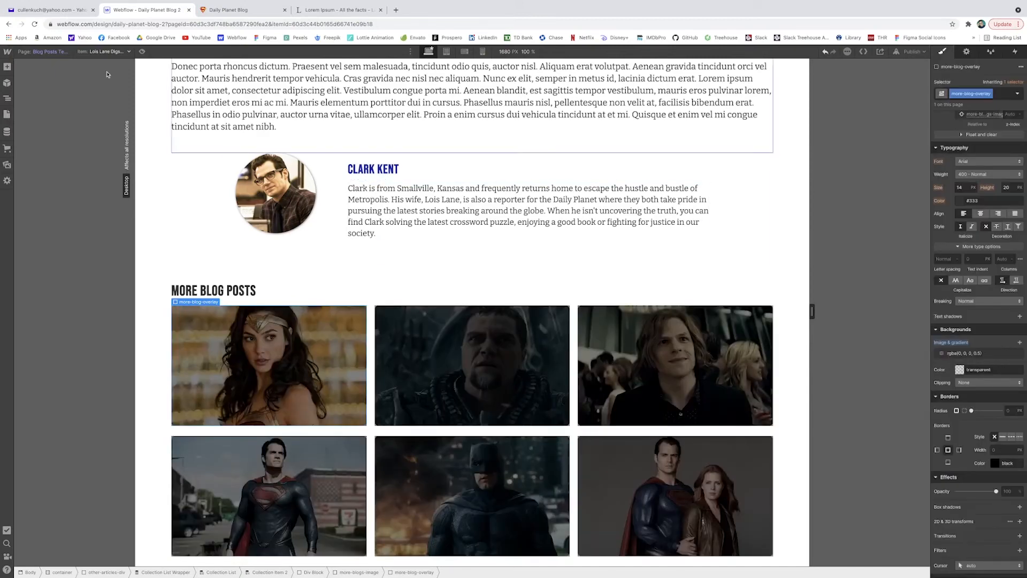
Step: Add an H3 heading inside more-blog-overlay and get its text from the Blog Posts title field
{"action": "left_click", "coordinate": [7, 66]}
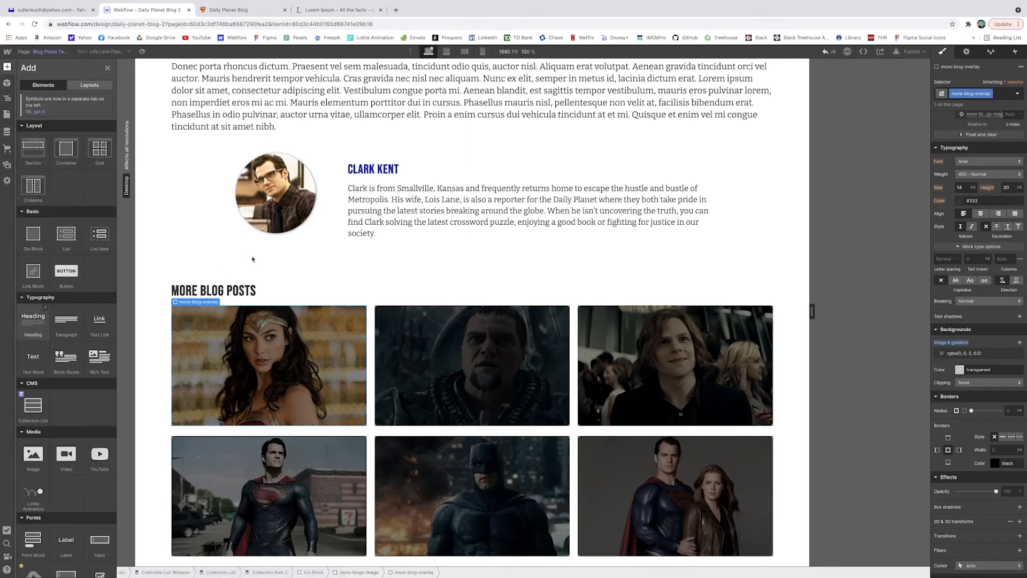
{"action": "left_click_drag", "start_coordinate": [41, 329], "coordinate": [202, 359]}
{"action": "left_click", "coordinate": [213, 356]}
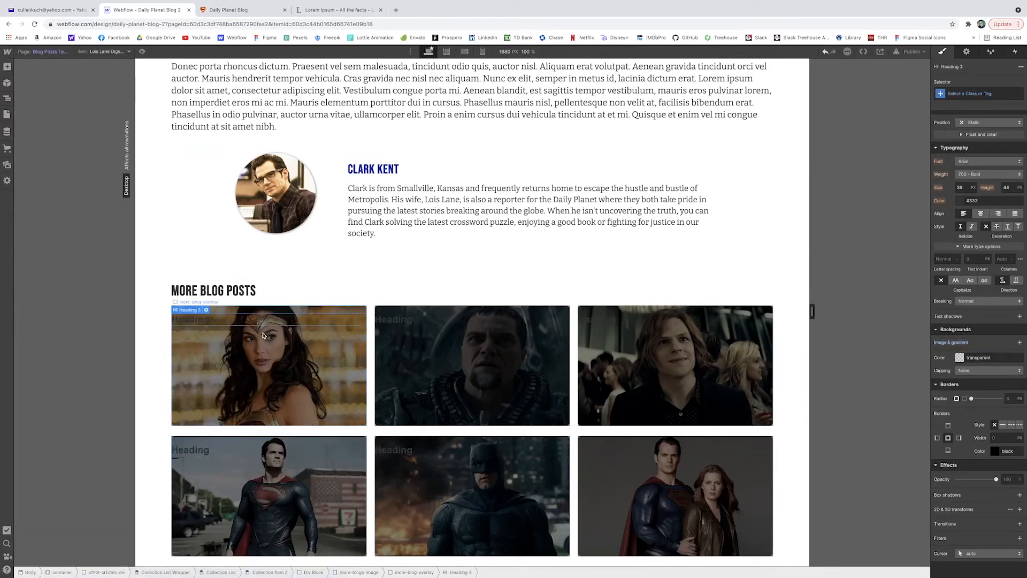
{"action": "left_click", "coordinate": [206, 310]}
{"action": "left_click", "coordinate": [205, 396]}
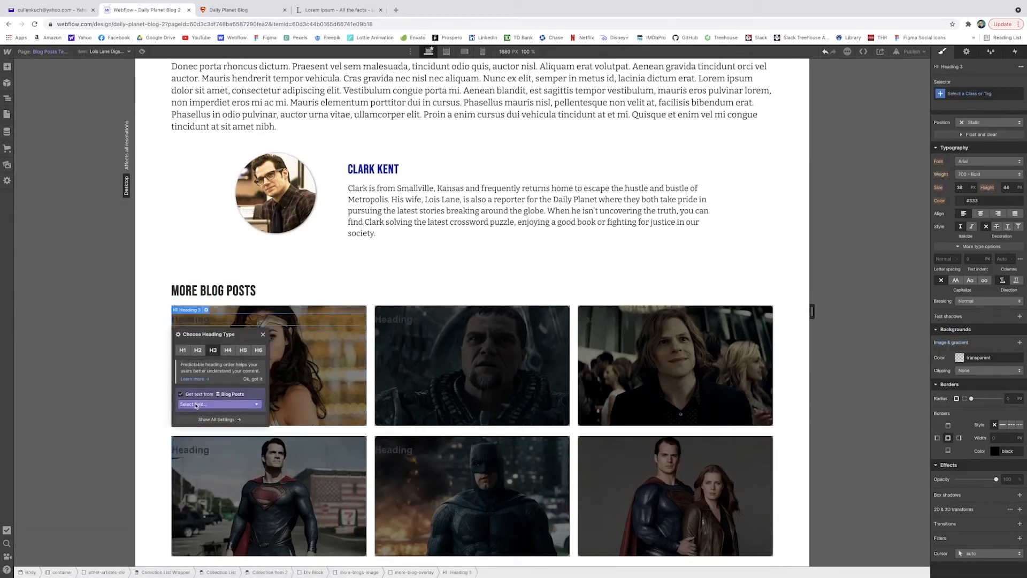
{"action": "left_click", "coordinate": [263, 334]}
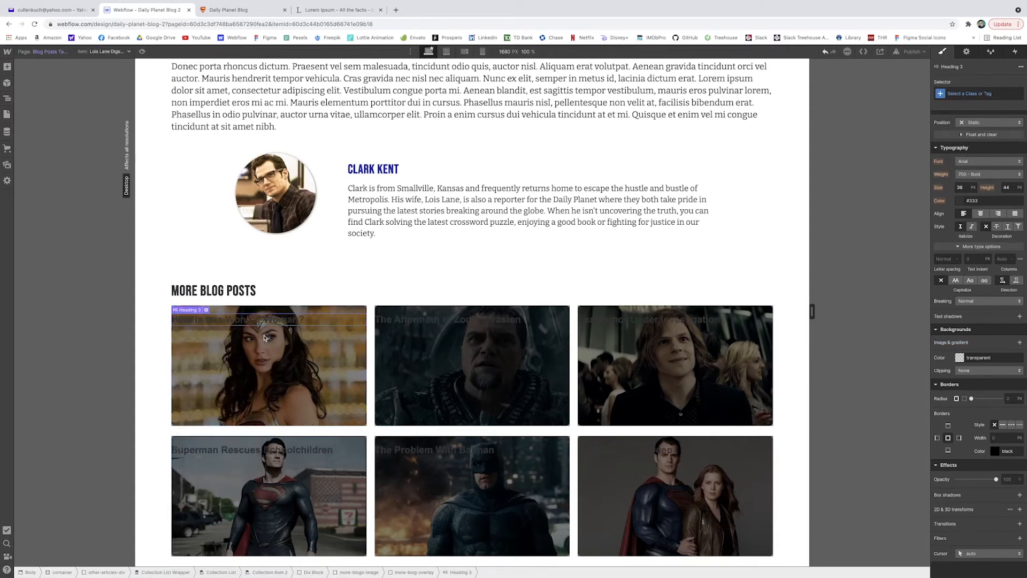
Step: Color the overlay's post title heading near-white and match its typeface to the More Blog Posts heading
{"action": "left_click", "coordinate": [960, 201]}
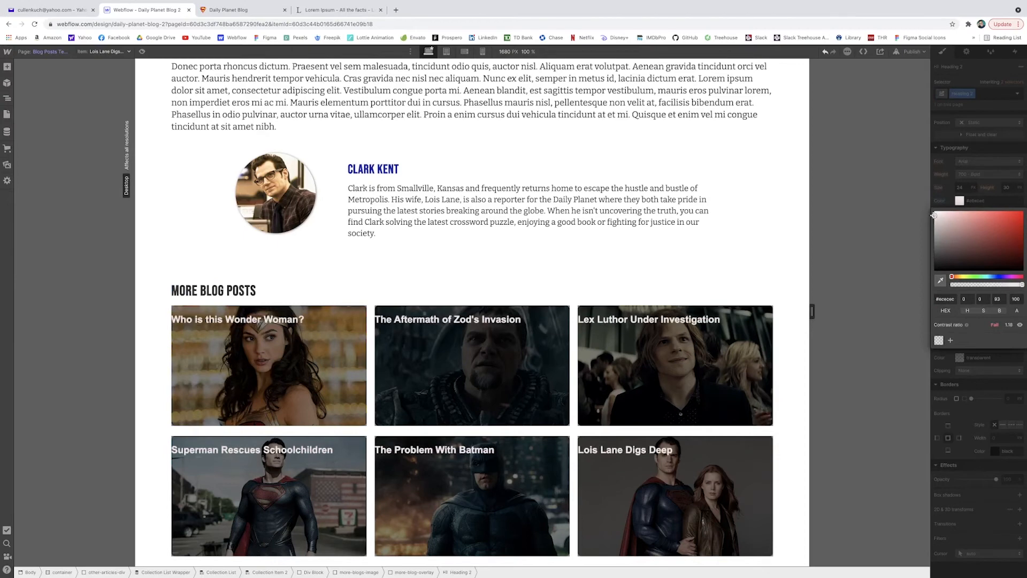
{"action": "left_click", "coordinate": [999, 161]}
{"action": "left_click", "coordinate": [992, 161]}
{"action": "left_click", "coordinate": [991, 174]}
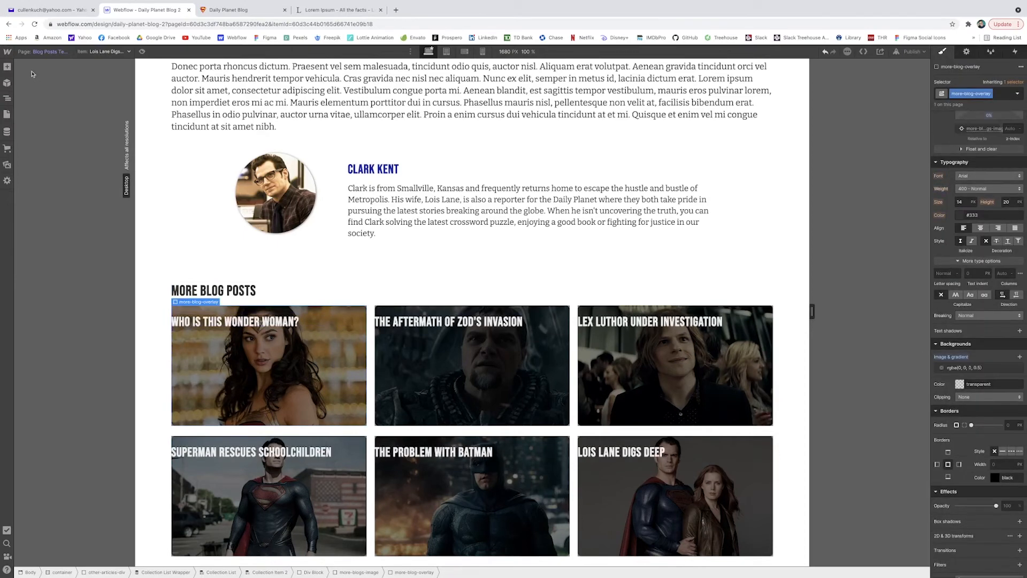
Step: Add a text block inside more-blog-overlay and get its text from the Blog Posts Date Published field
{"action": "left_click", "coordinate": [9, 69]}
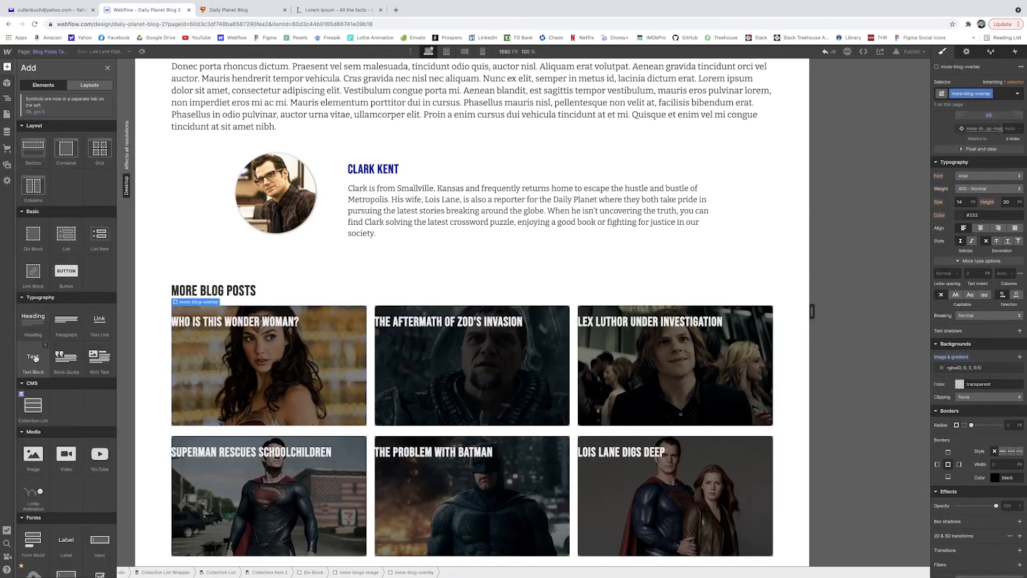
{"action": "left_click_drag", "start_coordinate": [33, 358], "coordinate": [197, 373]}
{"action": "left_click", "coordinate": [201, 380]}
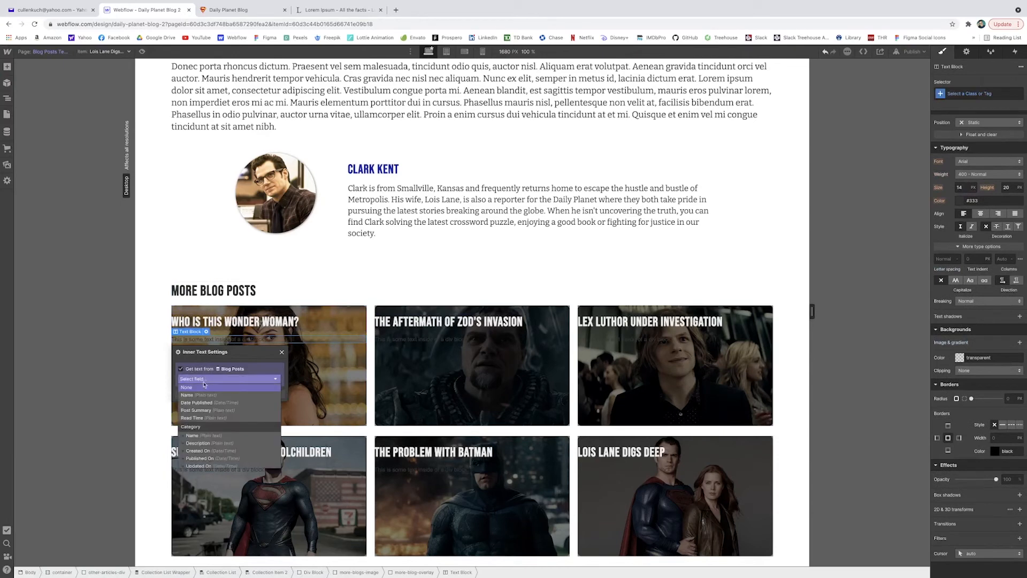
{"action": "left_click", "coordinate": [214, 403]}
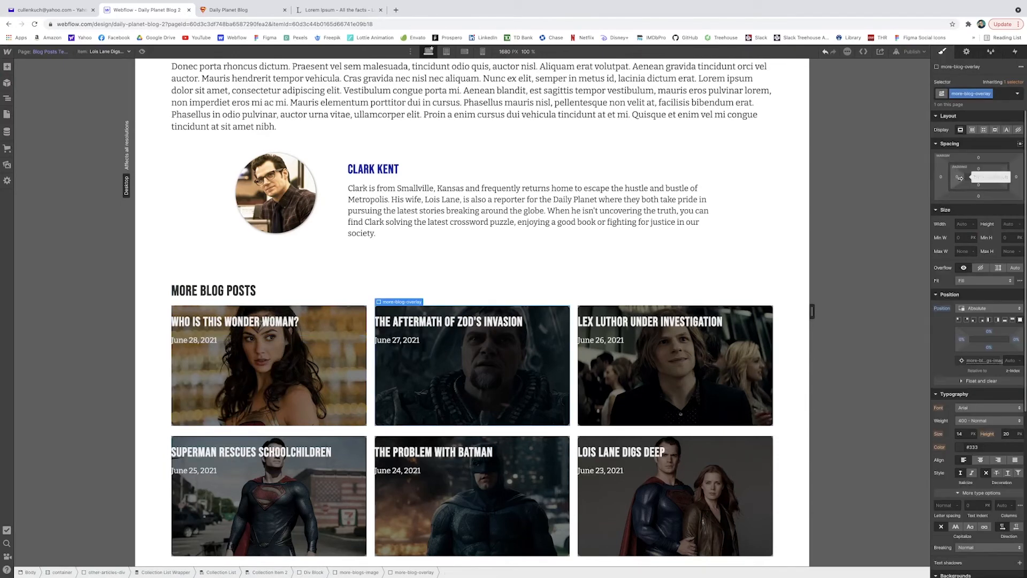
Step: Pad more-blog-overlay on its sides and bottom, and lay it out as a vertical flexbox aligned to the start and justified to the end
{"action": "left_click_drag", "start_coordinate": [959, 178], "coordinate": [969, 178]}
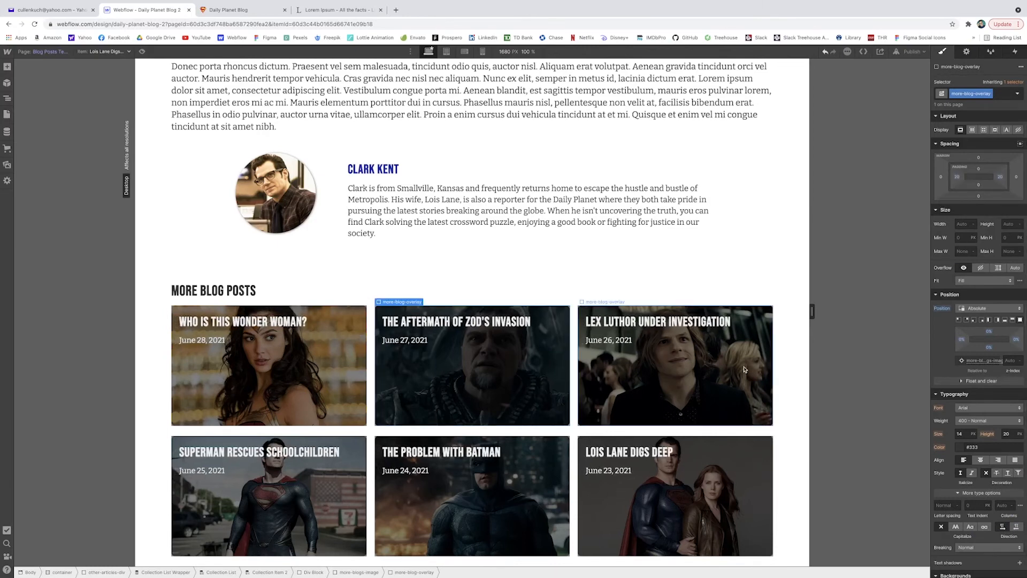
{"action": "left_click", "coordinate": [744, 369]}
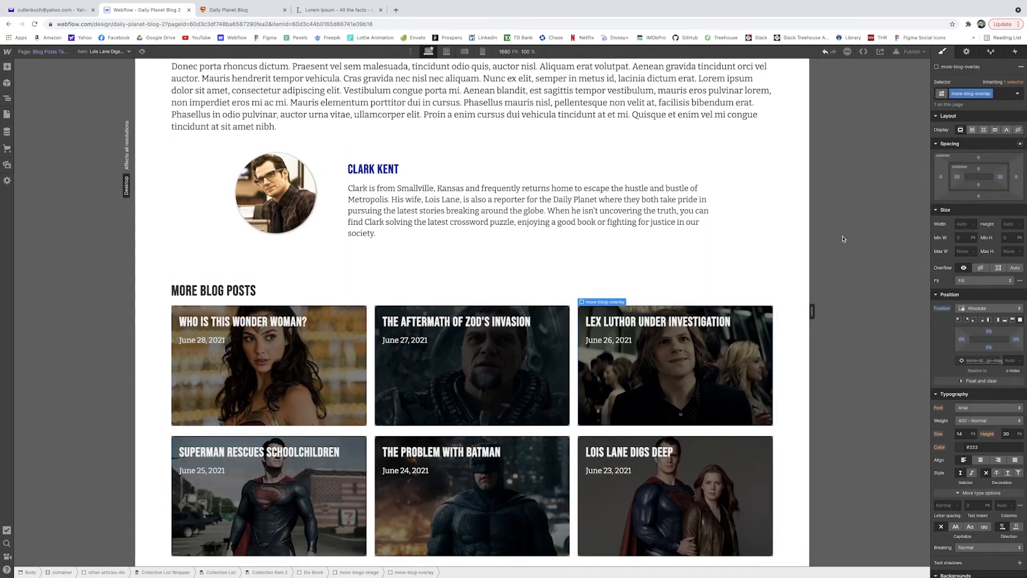
{"action": "left_click", "coordinate": [973, 130]}
{"action": "left_click", "coordinate": [992, 146]}
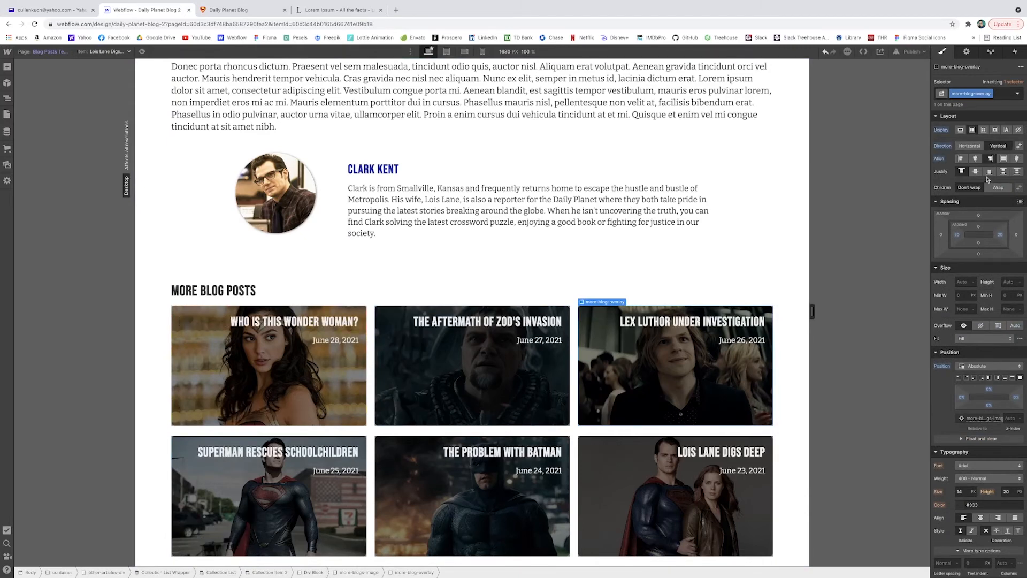
{"action": "left_click", "coordinate": [988, 172]}
{"action": "left_click", "coordinate": [960, 159]}
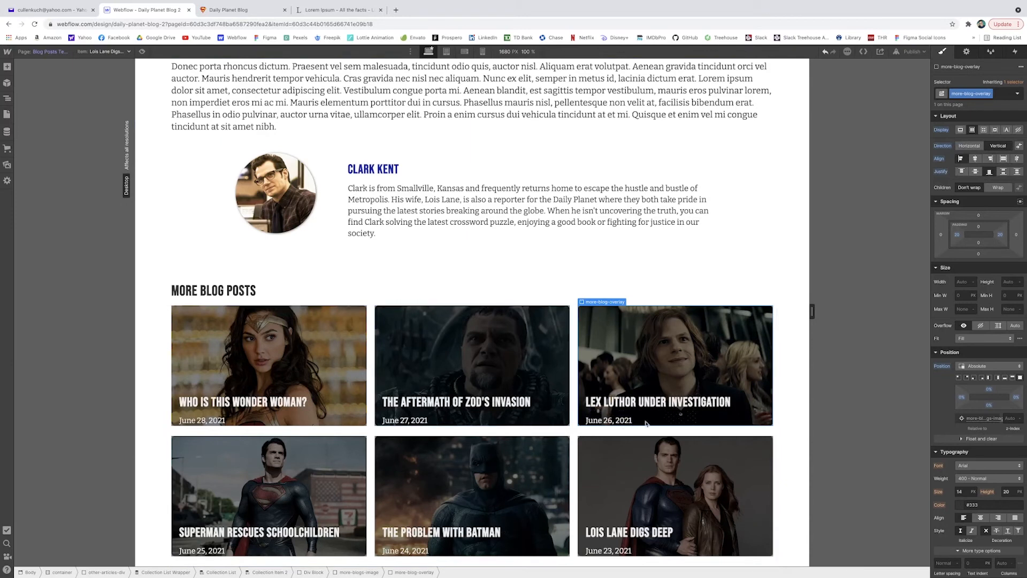
{"action": "left_click_drag", "start_coordinate": [986, 249], "coordinate": [989, 234]}
{"action": "left_click", "coordinate": [871, 285]}
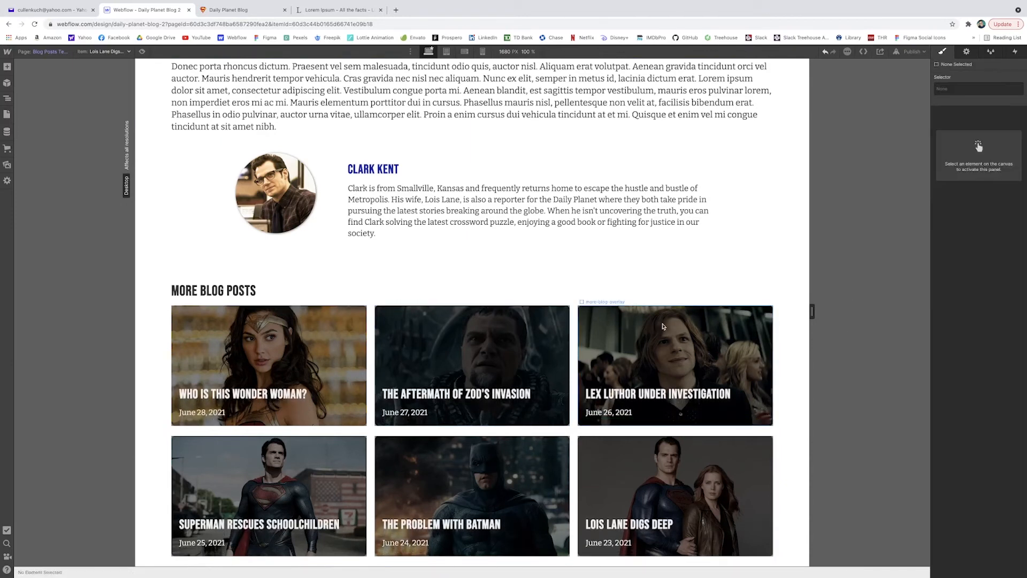
Step: Set more-blog-overlay's opacity to 0 and add a 200 ms opacity transition with ease easing
{"action": "left_click", "coordinate": [310, 332]}
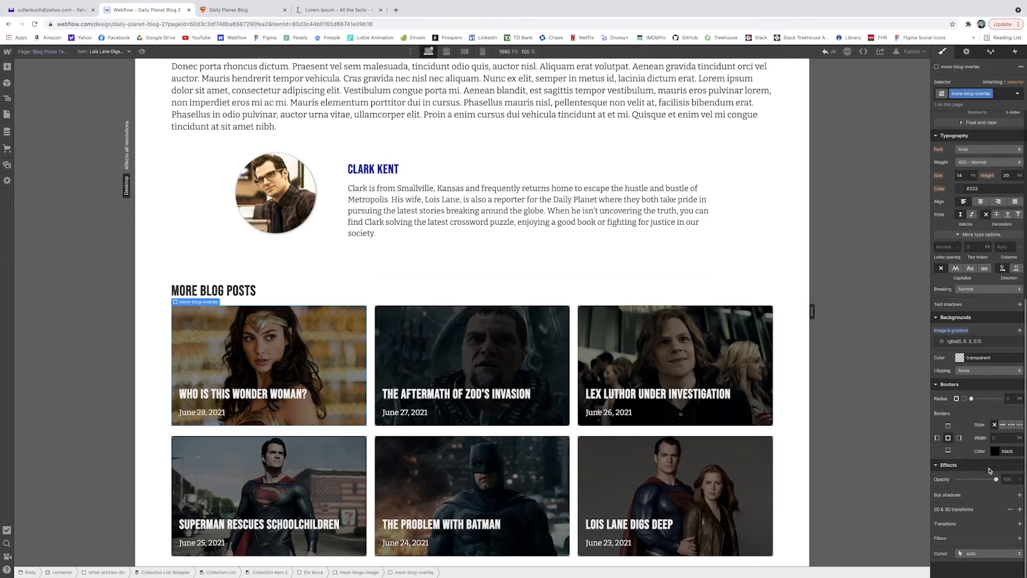
{"action": "left_click_drag", "start_coordinate": [996, 480], "coordinate": [957, 480]}
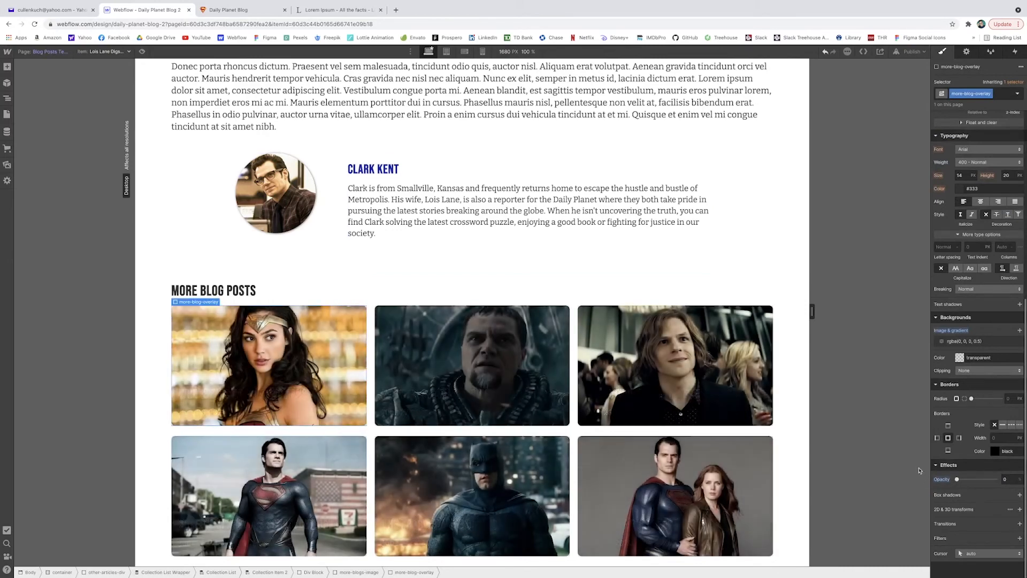
{"action": "left_click", "coordinate": [1020, 524]}
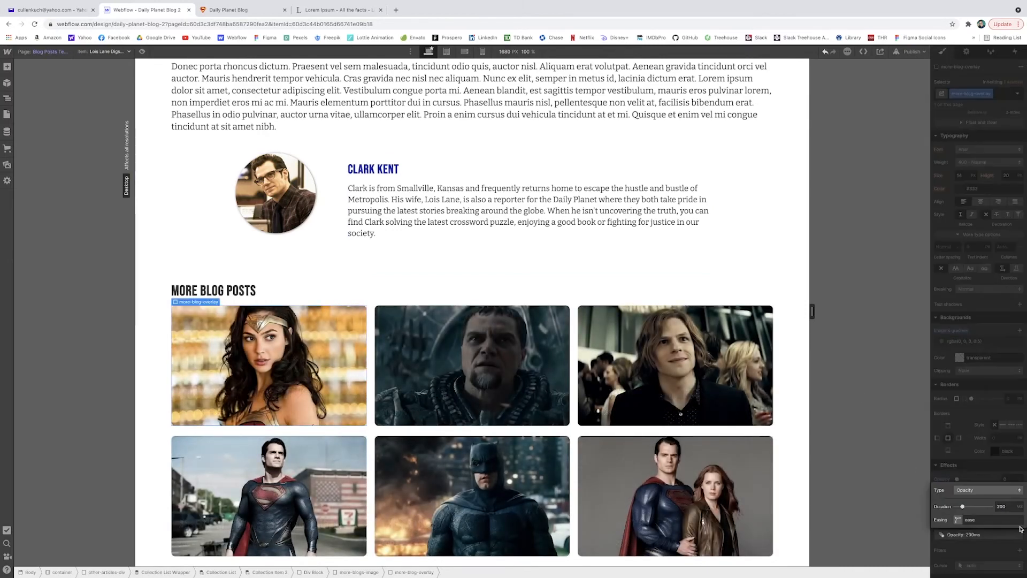
{"action": "left_click", "coordinate": [973, 499]}
Step: Raise more-blog-overlay's opacity to 100% in its Hover state and check the effect on the tiles
{"action": "left_click", "coordinate": [1017, 93]}
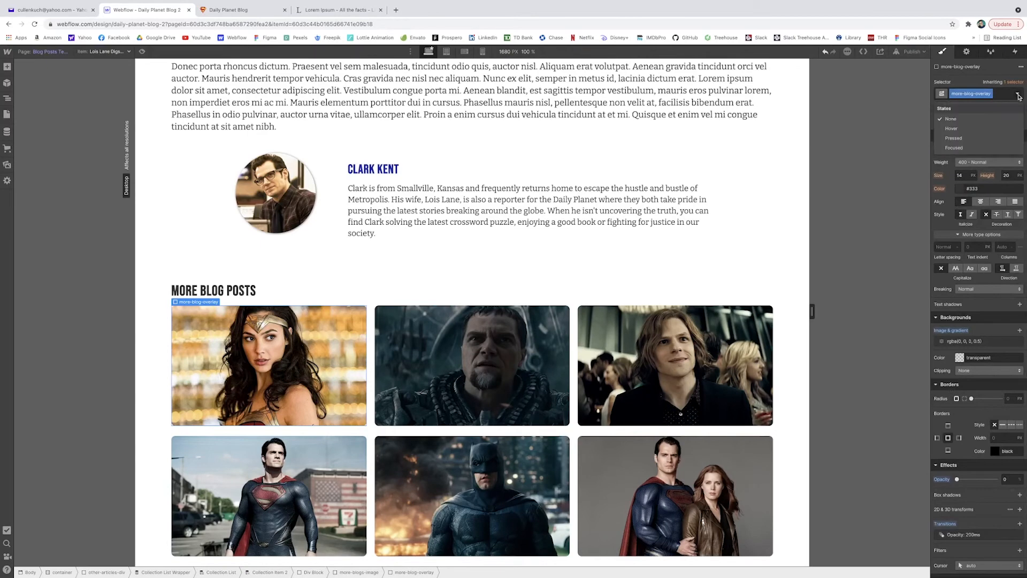
{"action": "left_click", "coordinate": [995, 132]}
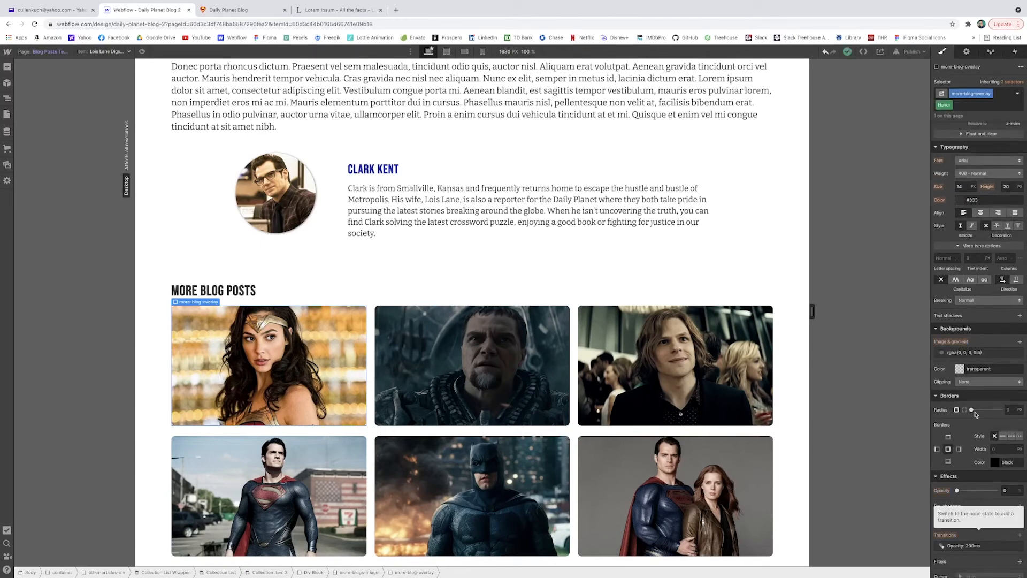
{"action": "left_click_drag", "start_coordinate": [957, 491], "coordinate": [1017, 491]}
{"action": "key", "text": "Escape"}
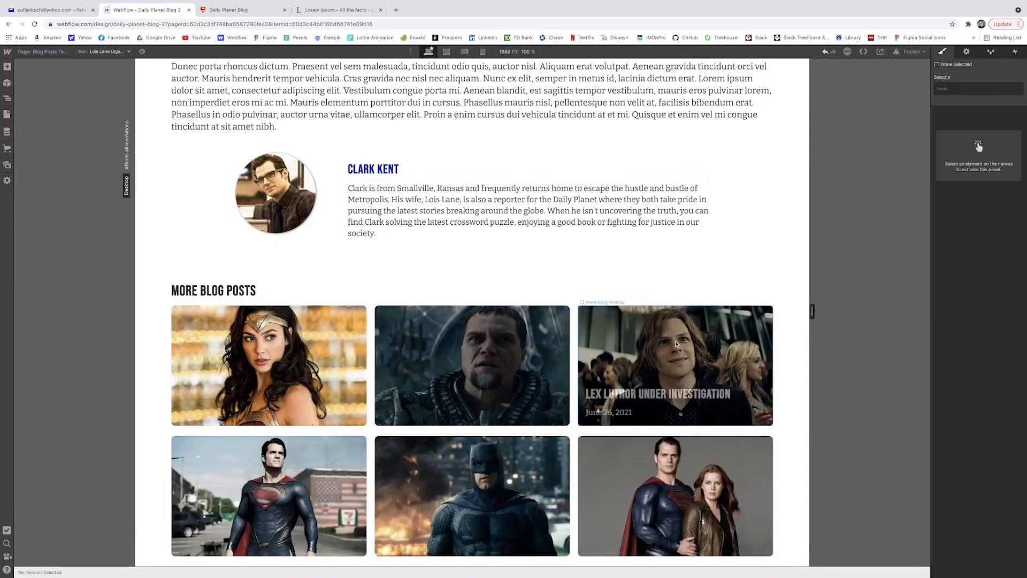
{"action": "mouse_move", "coordinate": [322, 373]}
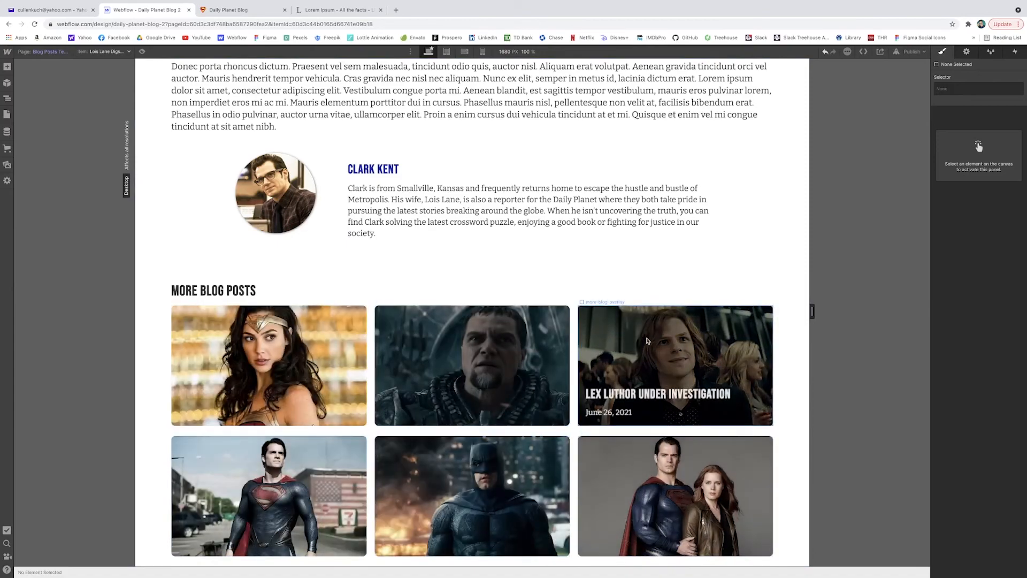
{"action": "scroll", "coordinate": [471, 320], "scroll_direction": "up", "scroll_amount": 20}
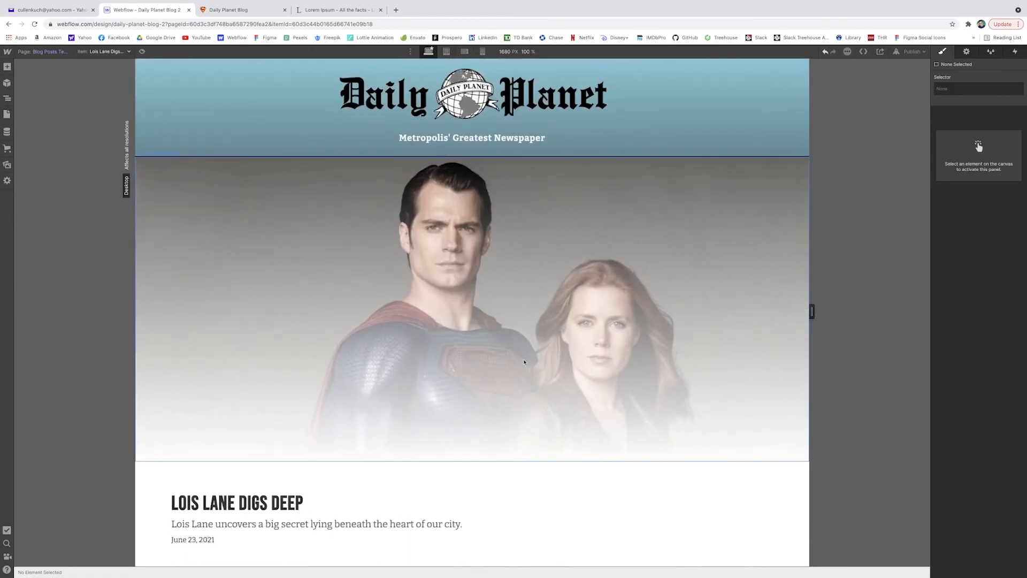
{"action": "scroll", "coordinate": [504, 372], "scroll_direction": "down", "scroll_amount": 2}
{"action": "scroll", "coordinate": [535, 342], "scroll_direction": "up", "scroll_amount": 3}
{"action": "scroll", "coordinate": [587, 298], "scroll_direction": "down", "scroll_amount": 15}
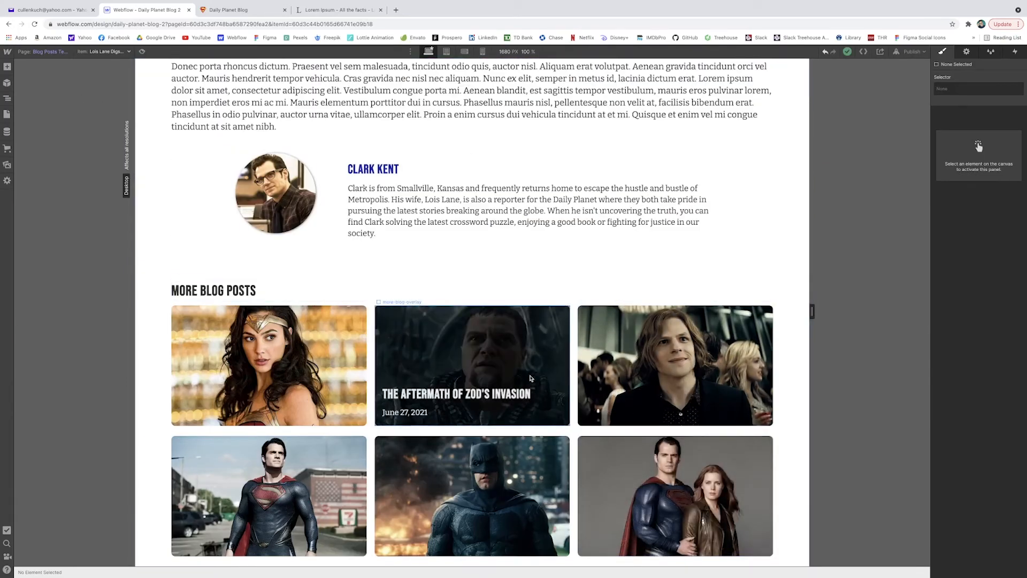
Step: Sort the More Blog Posts collection list by Date Published, oldest to newest
{"action": "left_click", "coordinate": [471, 492]}
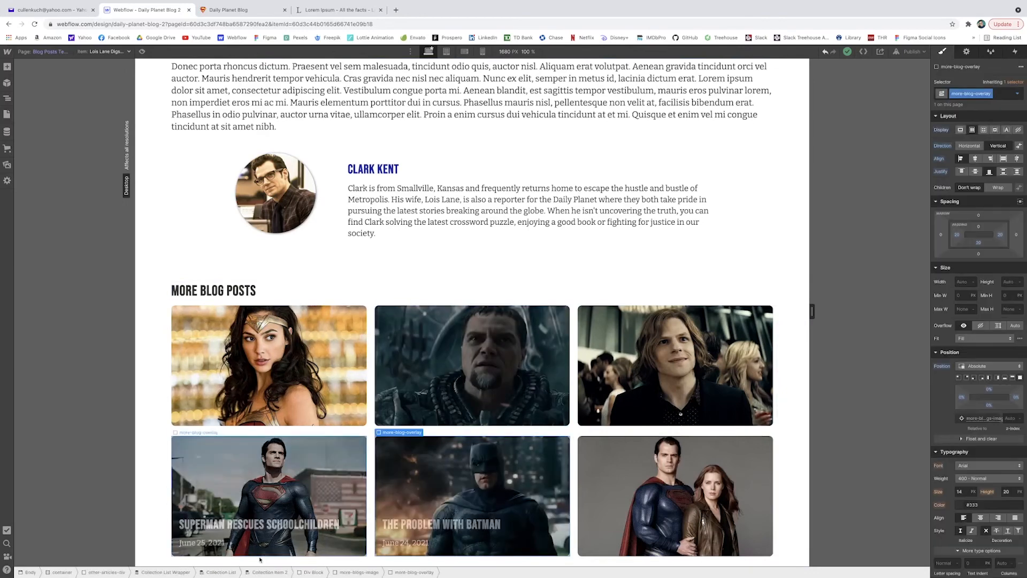
{"action": "left_click", "coordinate": [214, 571]}
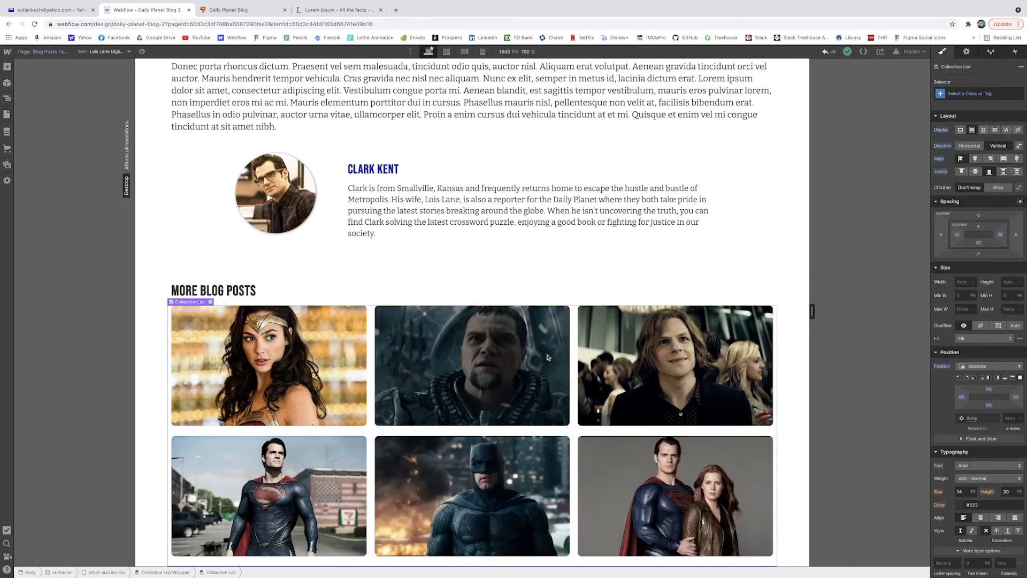
{"action": "left_click", "coordinate": [965, 52]}
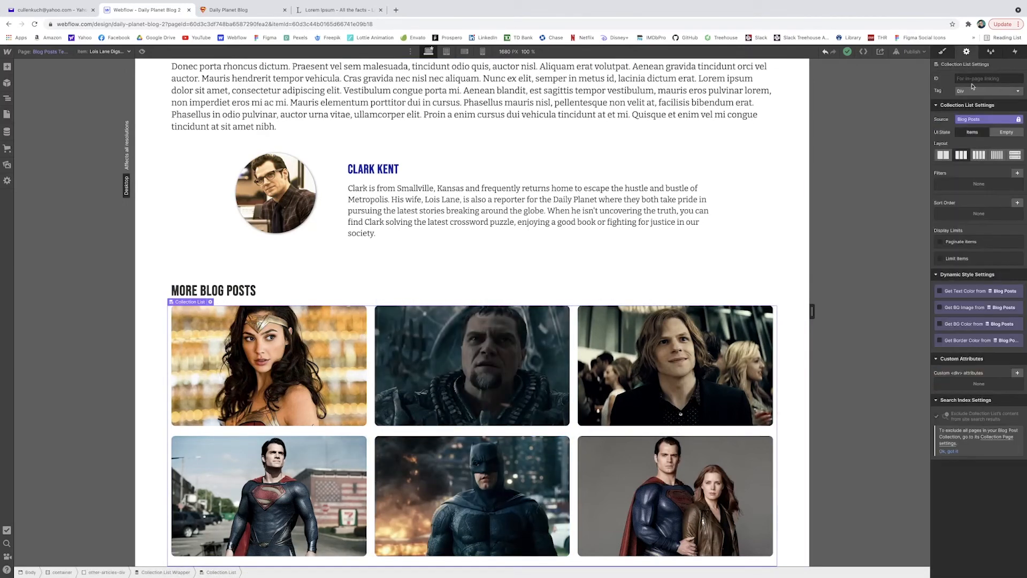
{"action": "left_click", "coordinate": [1017, 202]}
{"action": "left_click", "coordinate": [1004, 234]}
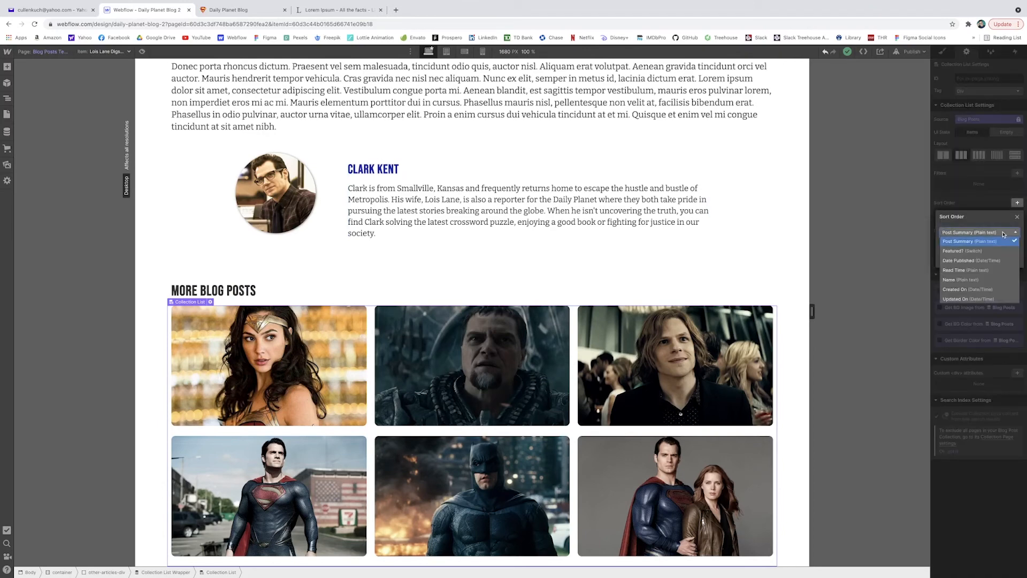
{"action": "left_click", "coordinate": [990, 262]}
{"action": "left_click", "coordinate": [1011, 257]}
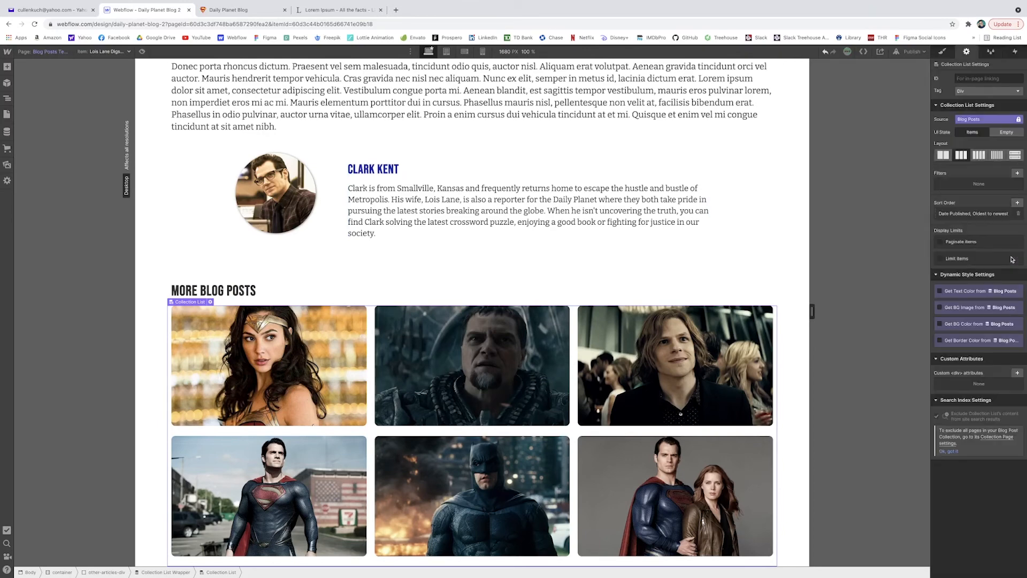
Step: Filter the More Blog Posts collection to items where Blog Post is not Current Blog Post
{"action": "left_click", "coordinate": [339, 346]}
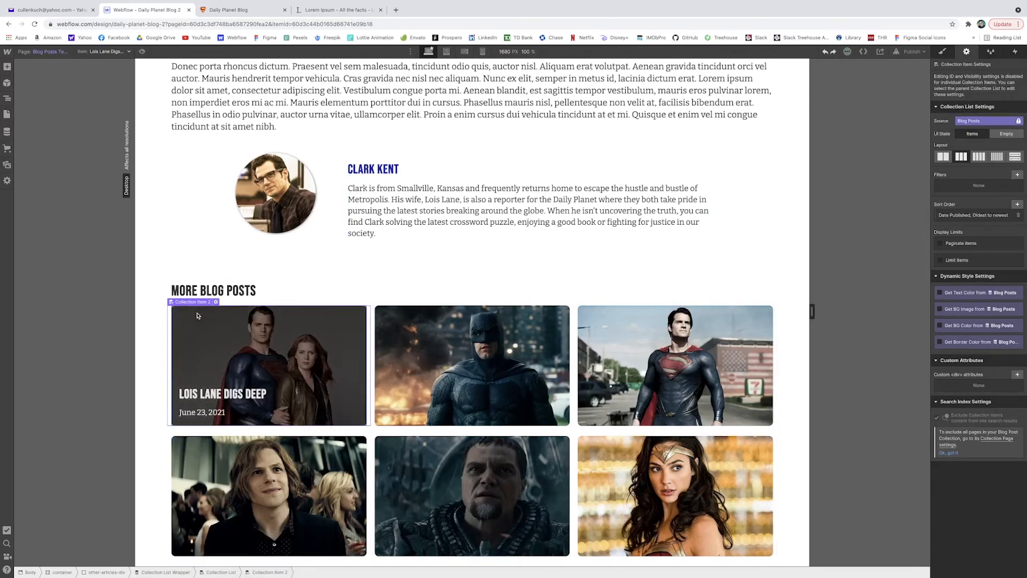
{"action": "left_click", "coordinate": [1017, 175]}
{"action": "left_click", "coordinate": [997, 203]}
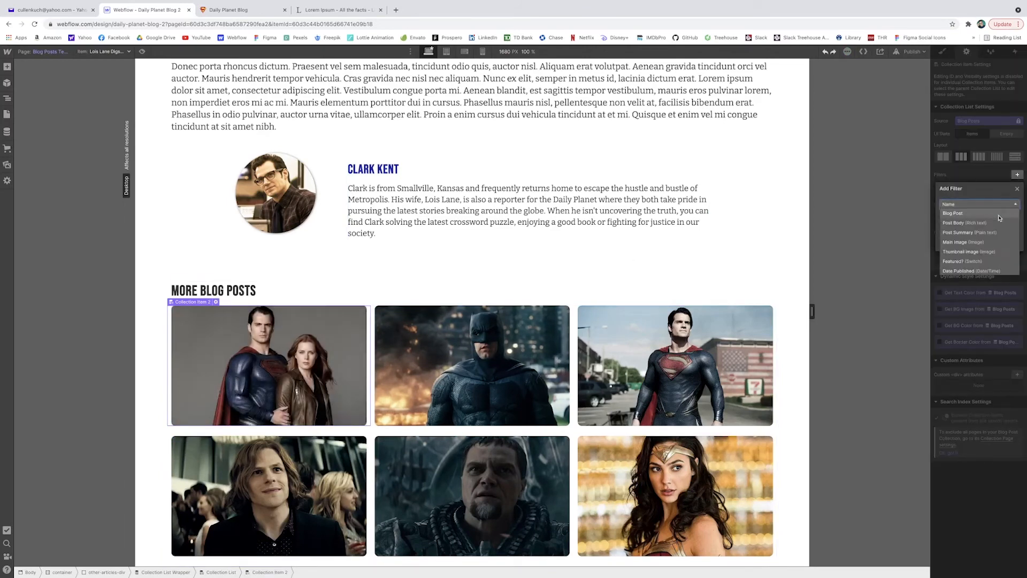
{"action": "left_click", "coordinate": [962, 213]}
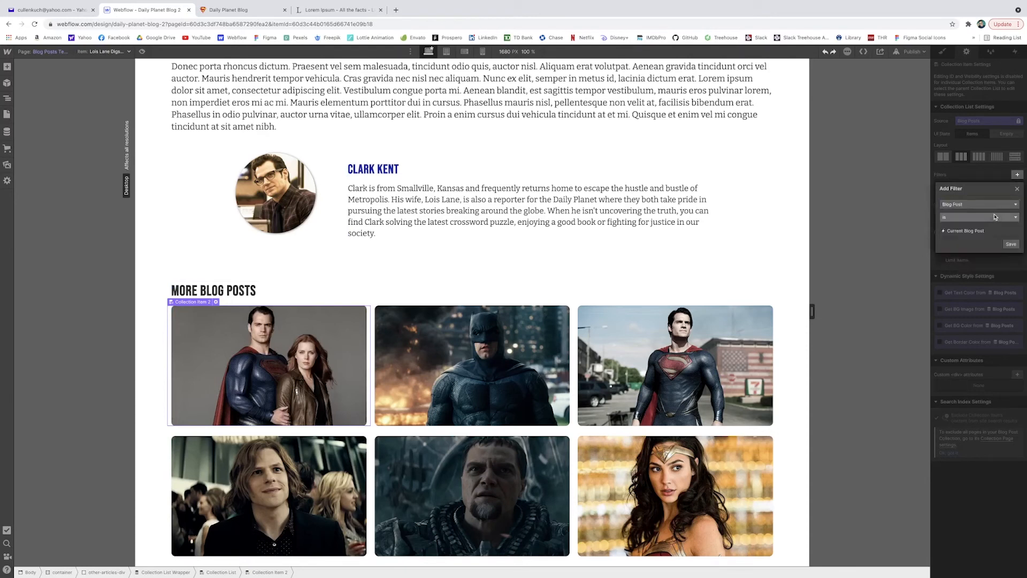
{"action": "left_click", "coordinate": [977, 224]}
{"action": "left_click", "coordinate": [964, 236]}
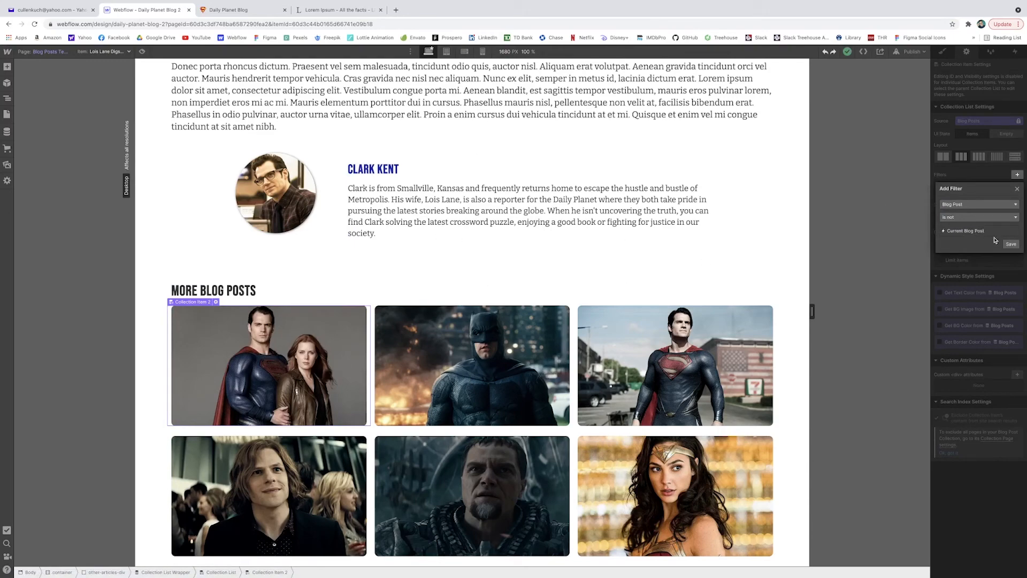
{"action": "left_click", "coordinate": [1010, 244]}
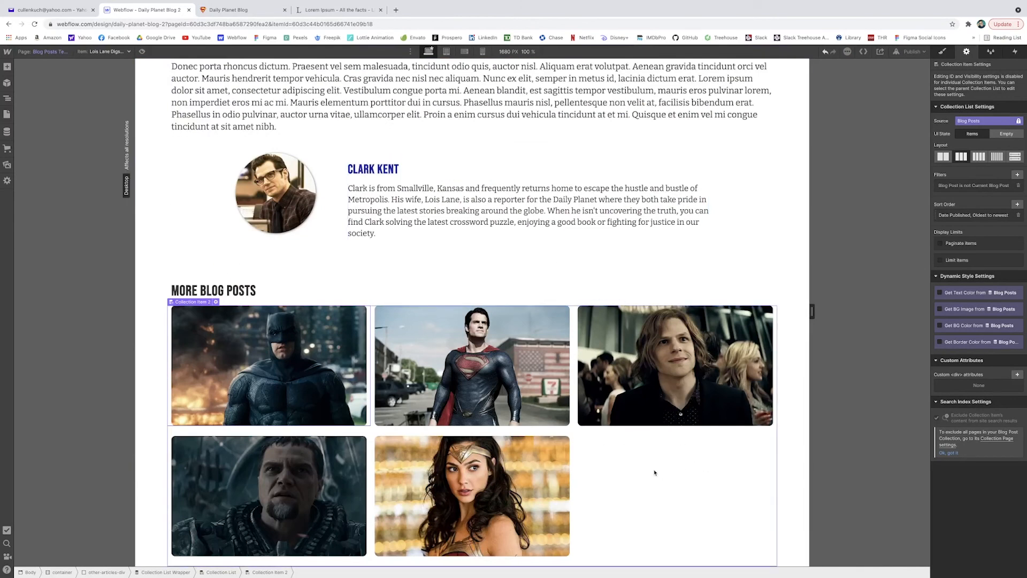
Step: Add a link block to the collection item and nest the tile's existing div block inside it
{"action": "left_click", "coordinate": [640, 486]}
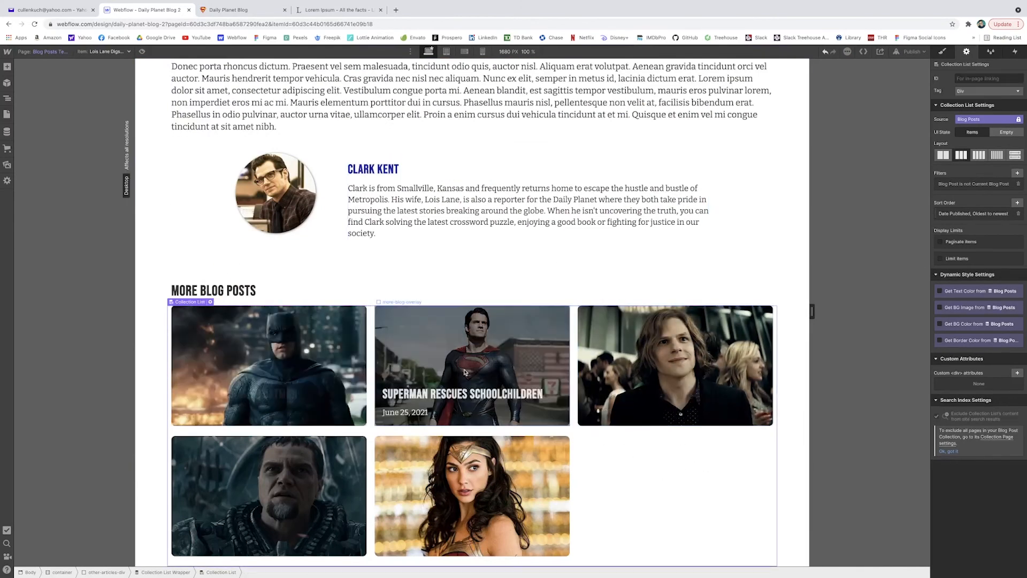
{"action": "left_click", "coordinate": [7, 98]}
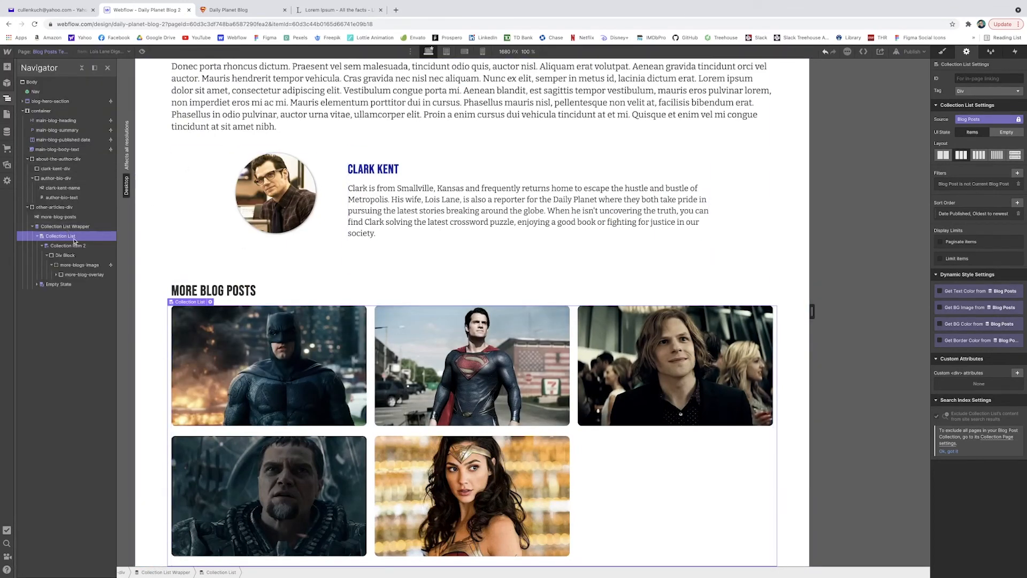
{"action": "left_click", "coordinate": [7, 66]}
{"action": "left_click_drag", "start_coordinate": [27, 275], "coordinate": [48, 230]}
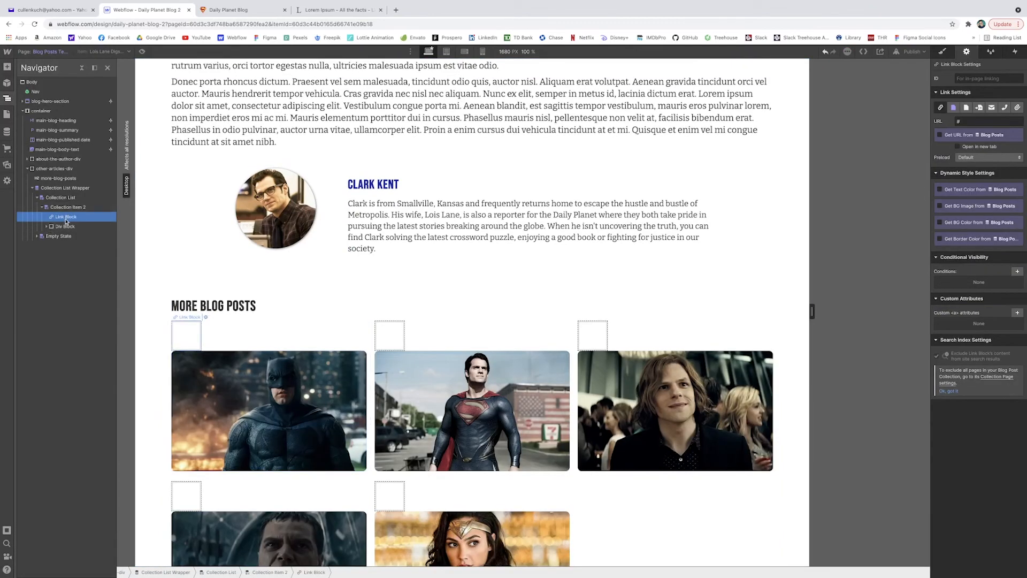
{"action": "left_click_drag", "start_coordinate": [58, 230], "coordinate": [64, 217]}
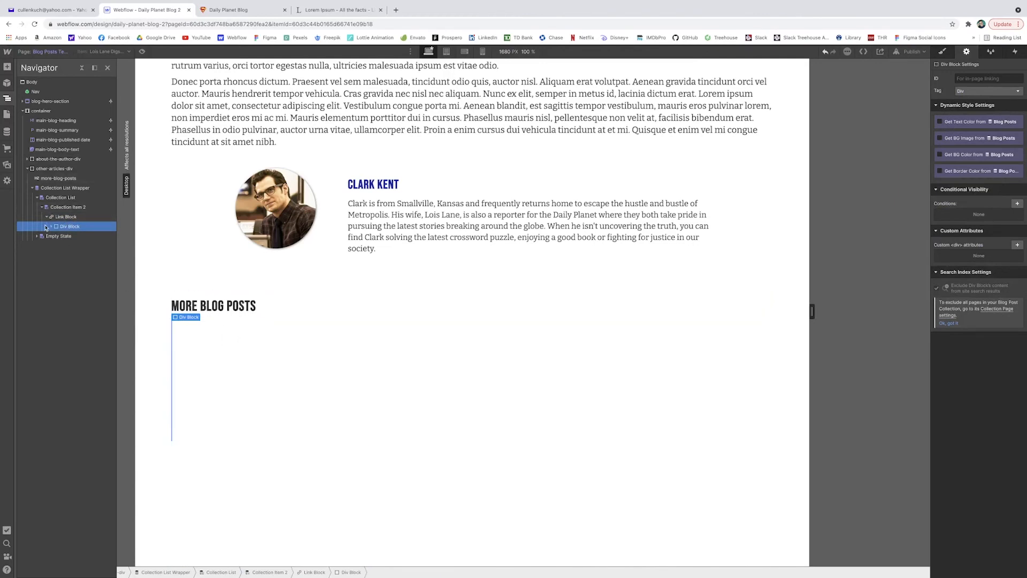
Step: Set the width and height of the link block around the More Blog Posts tile to 100%
{"action": "left_click", "coordinate": [65, 217]}
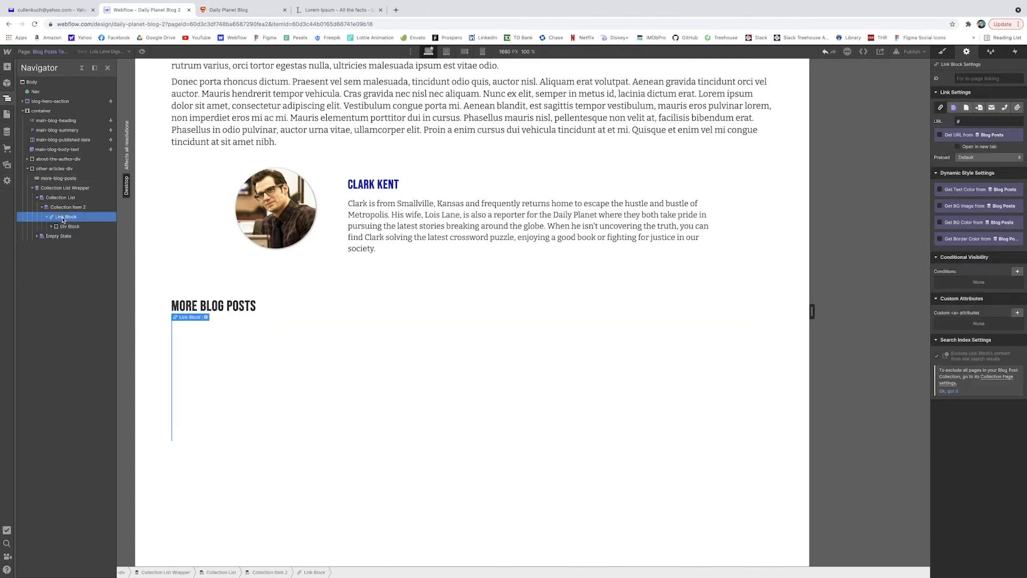
{"action": "left_click", "coordinate": [941, 52]}
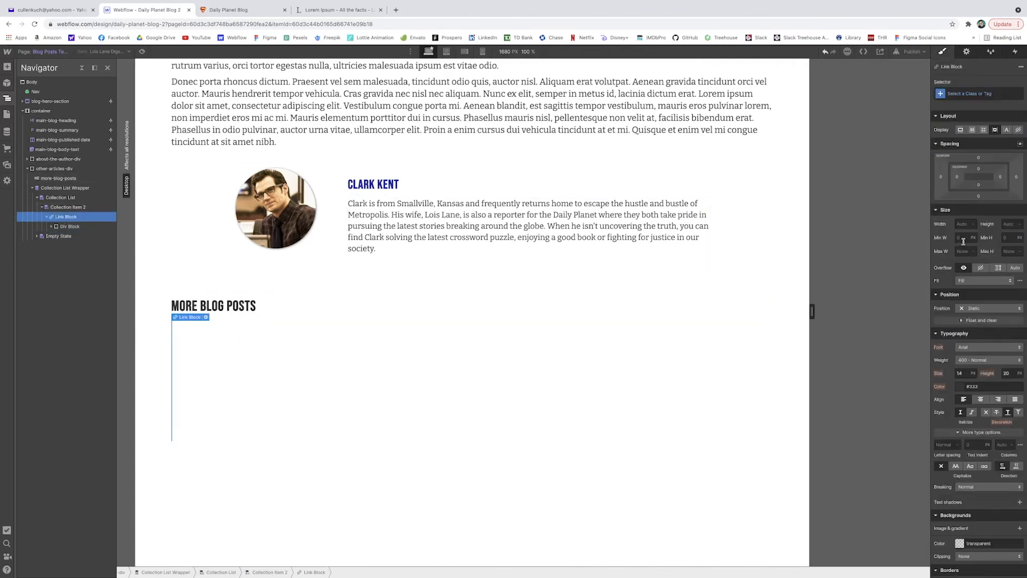
{"action": "left_click", "coordinate": [965, 226]}
{"action": "type", "text": "100"}
{"action": "key", "text": "Tab"}
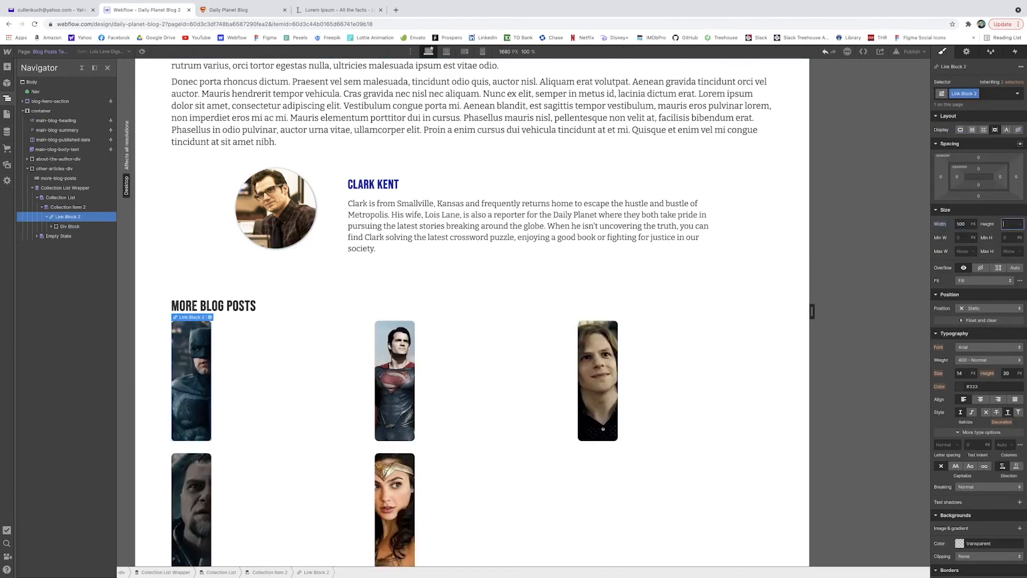
{"action": "left_click", "coordinate": [961, 224]}
{"action": "type", "text": "%"}
{"action": "key", "text": "Return"}
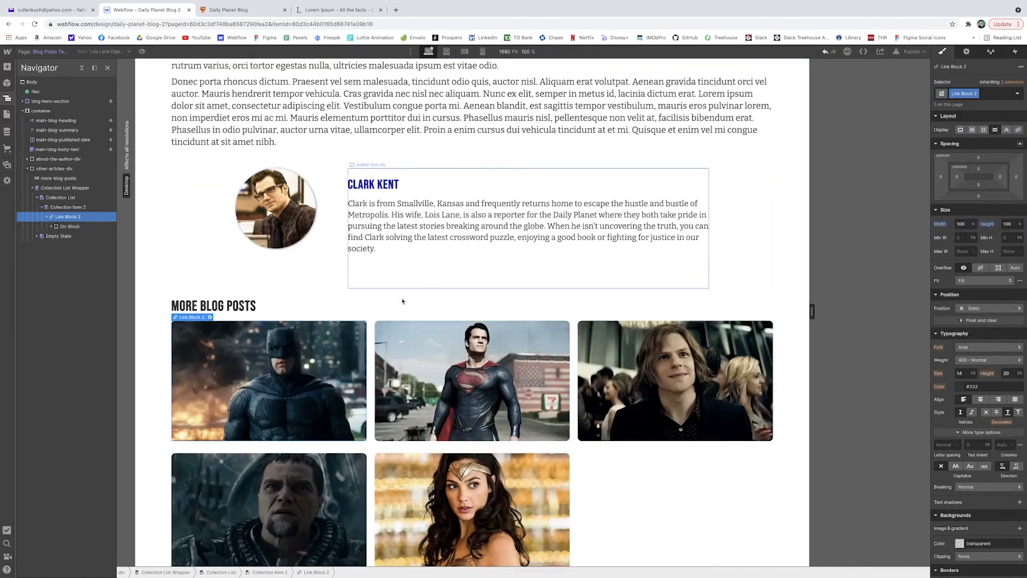
Step: Link the tile's link block to the Current Blog Post collection page
{"action": "left_click", "coordinate": [210, 318]}
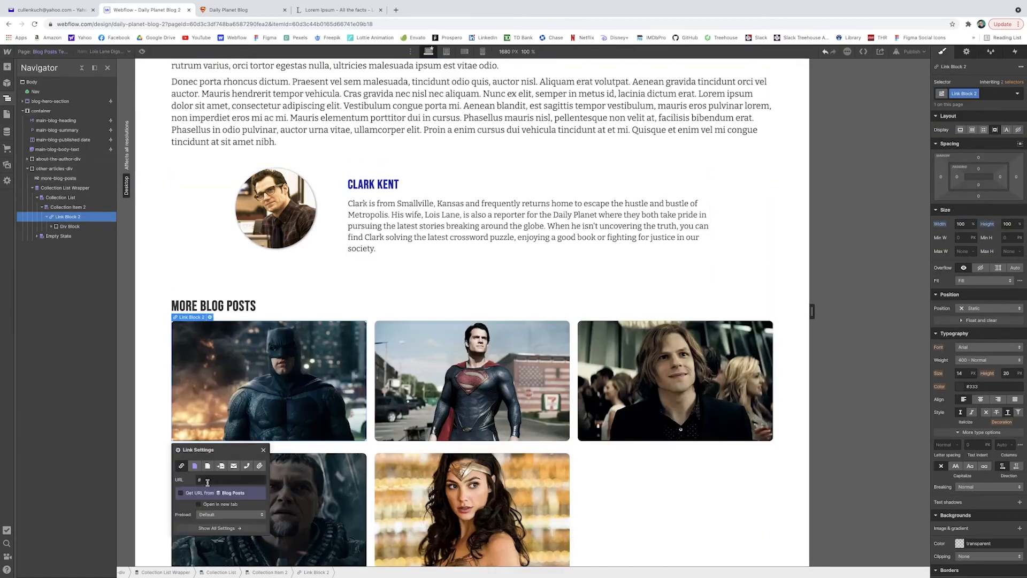
{"action": "left_click", "coordinate": [195, 466]}
{"action": "left_click", "coordinate": [216, 480]}
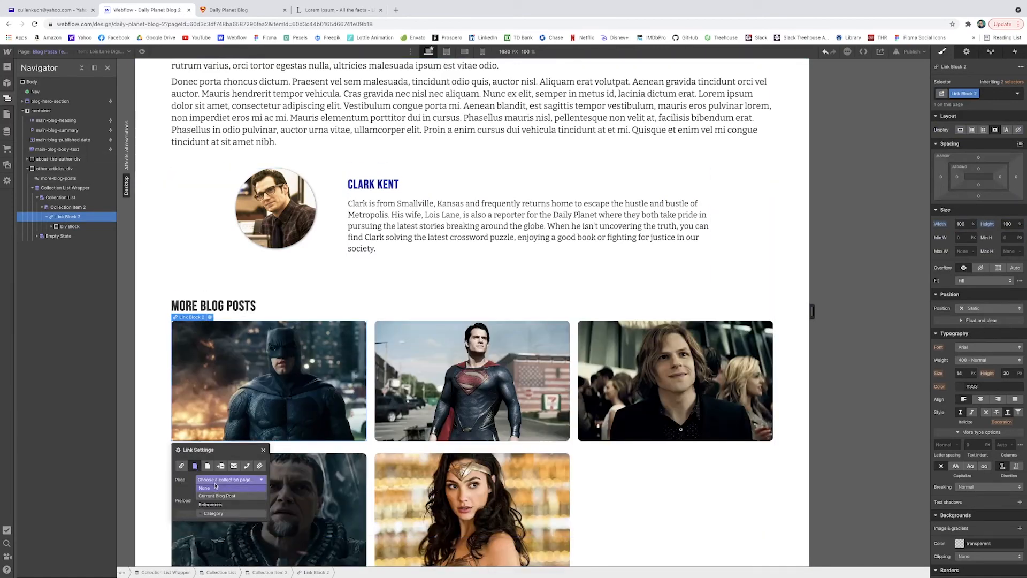
{"action": "left_click", "coordinate": [219, 499]}
{"action": "left_click", "coordinate": [263, 449]}
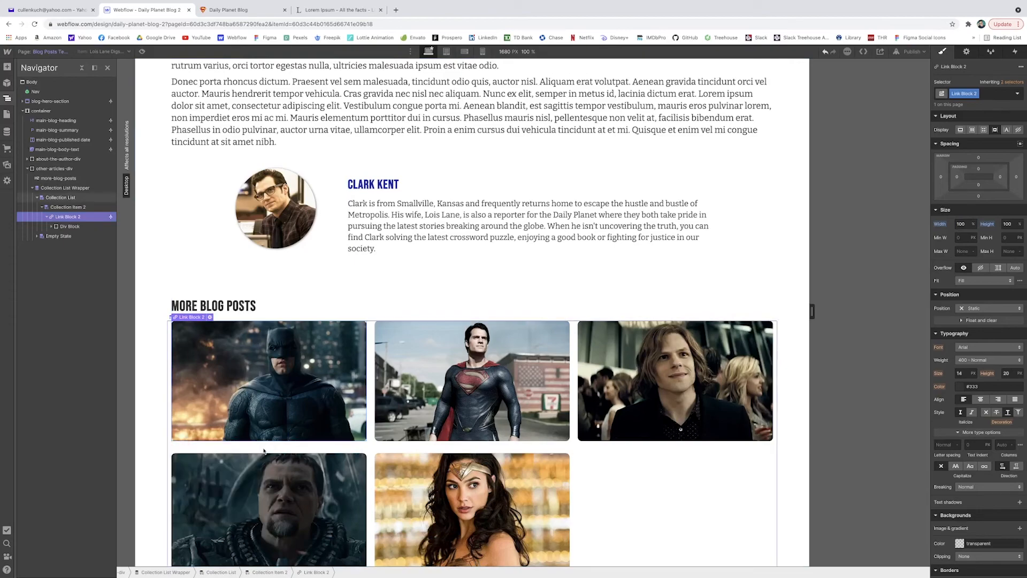
Step: Preview the page, open The Problem With Batman from the More Blog Posts grid, and examine its content and remaining tiles
{"action": "left_click", "coordinate": [143, 52]}
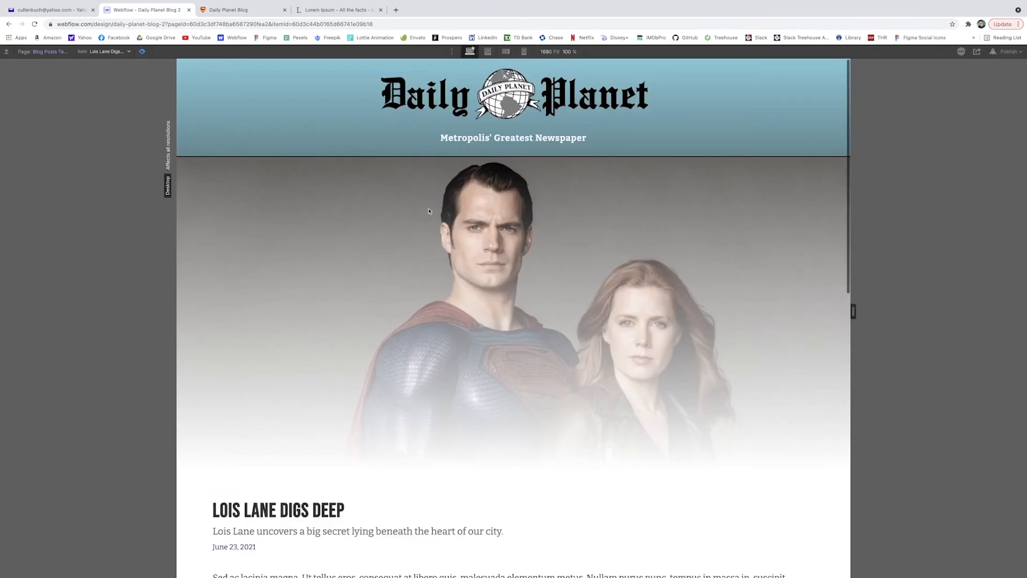
{"action": "scroll", "coordinate": [574, 232], "scroll_direction": "down", "scroll_amount": 12}
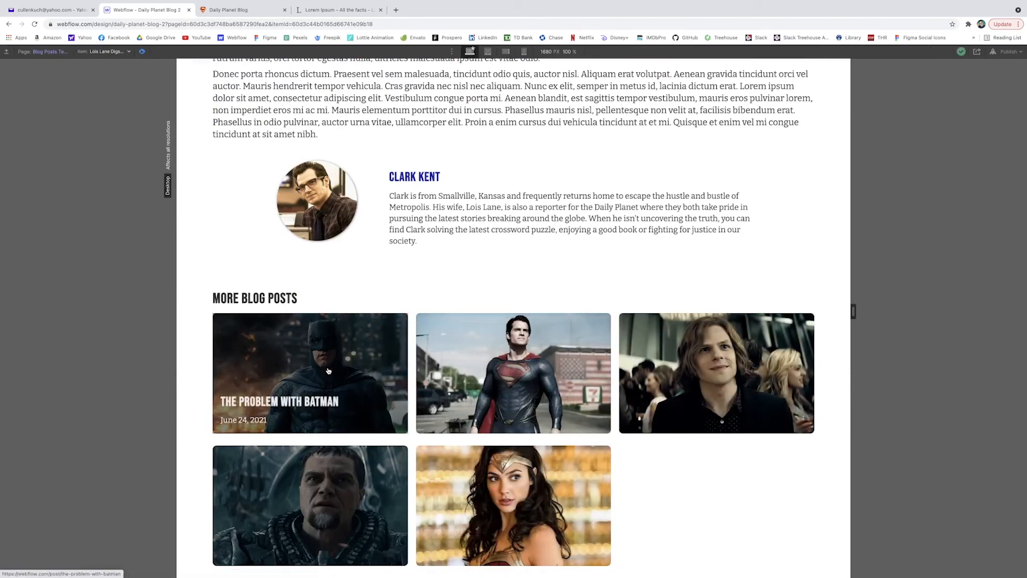
{"action": "left_click", "coordinate": [266, 372]}
{"action": "scroll", "coordinate": [675, 273], "scroll_direction": "down", "scroll_amount": 1}
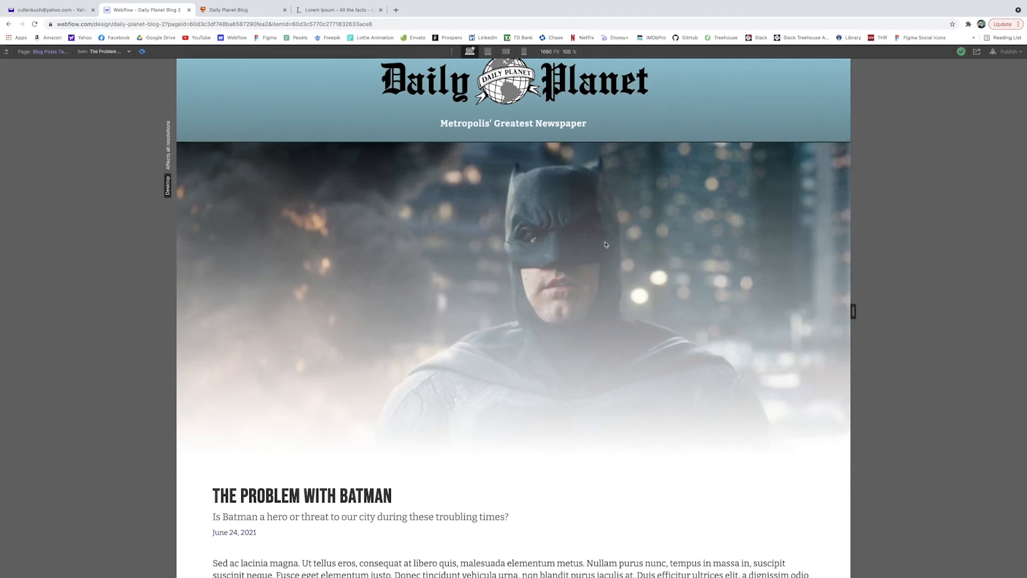
{"action": "scroll", "coordinate": [606, 245], "scroll_direction": "down", "scroll_amount": 6}
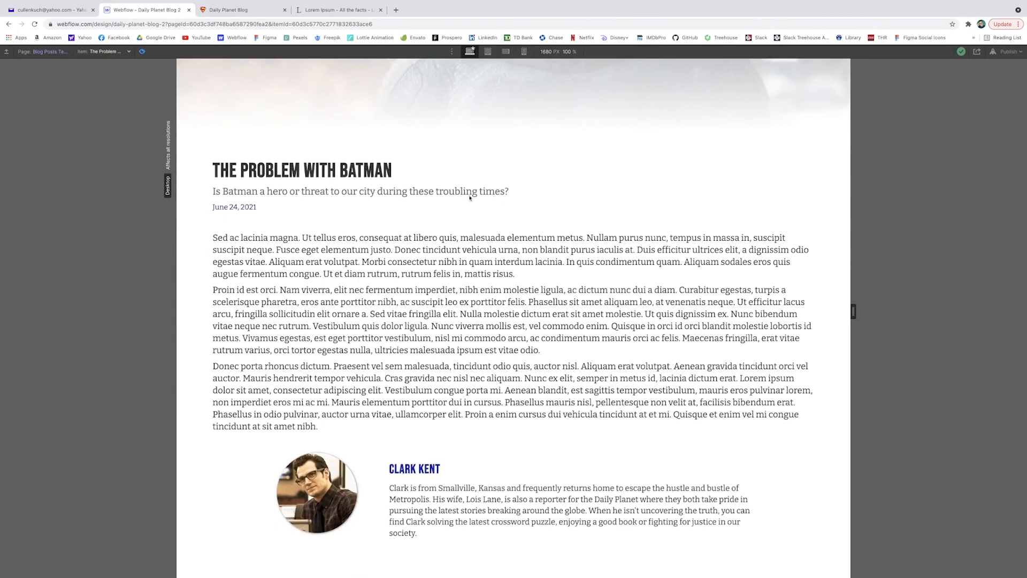
{"action": "scroll", "coordinate": [488, 205], "scroll_direction": "down", "scroll_amount": 5}
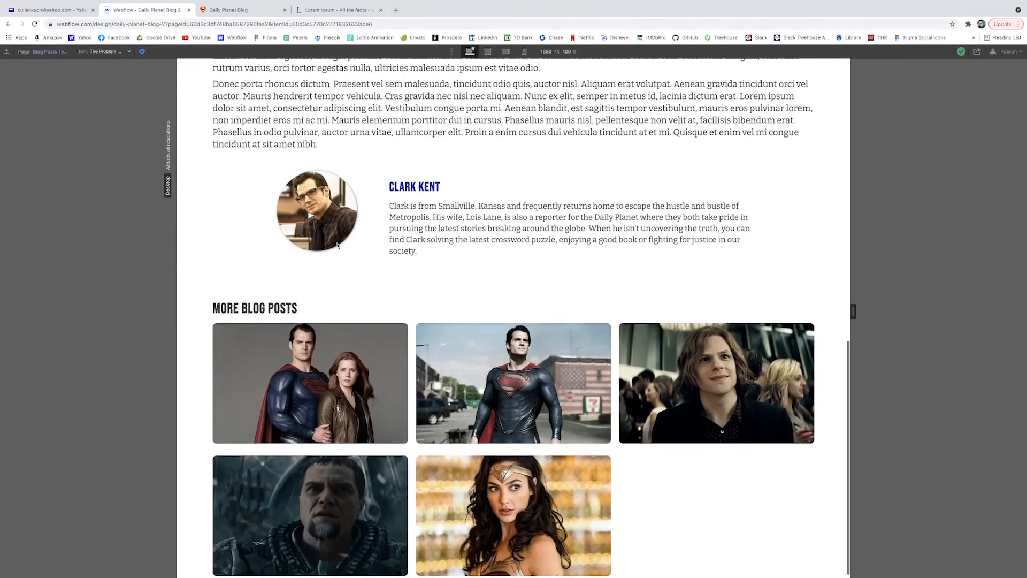
{"action": "scroll", "coordinate": [447, 188], "scroll_direction": "up", "scroll_amount": 3}
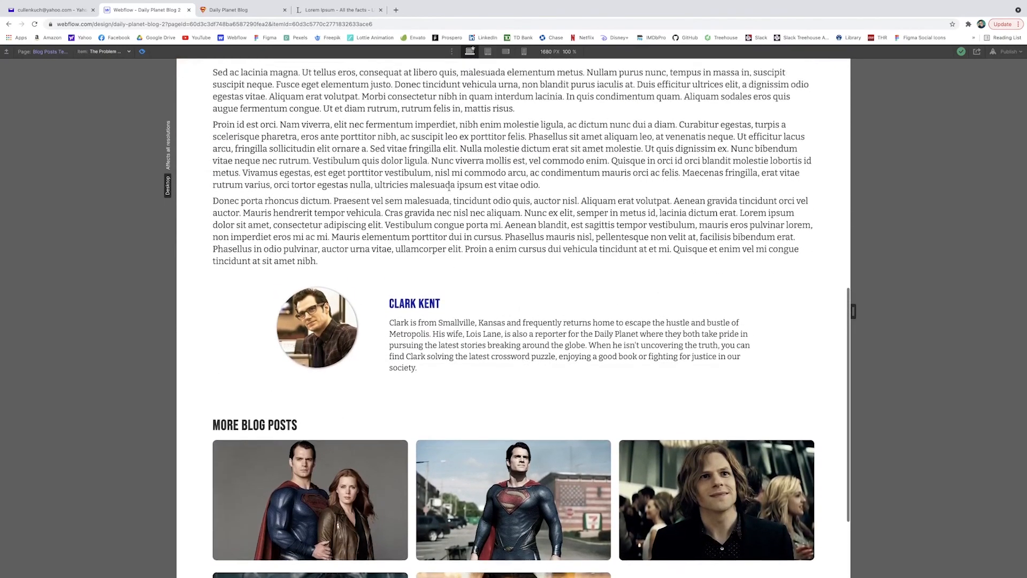
{"action": "scroll", "coordinate": [448, 186], "scroll_direction": "down", "scroll_amount": 3}
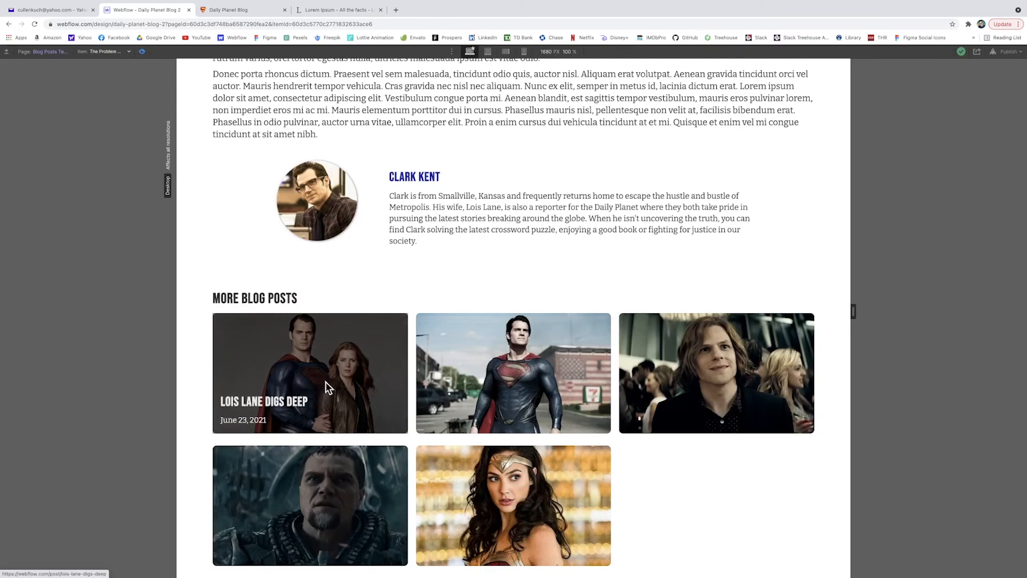
{"action": "scroll", "coordinate": [325, 384], "scroll_direction": "up", "scroll_amount": 12}
{"action": "scroll", "coordinate": [327, 384], "scroll_direction": "down", "scroll_amount": 12}
Step: Follow the Superman, Lex Luthor and Wonder Woman tiles in turn, checking each post's More Blog Posts grid
{"action": "left_click", "coordinate": [587, 362]}
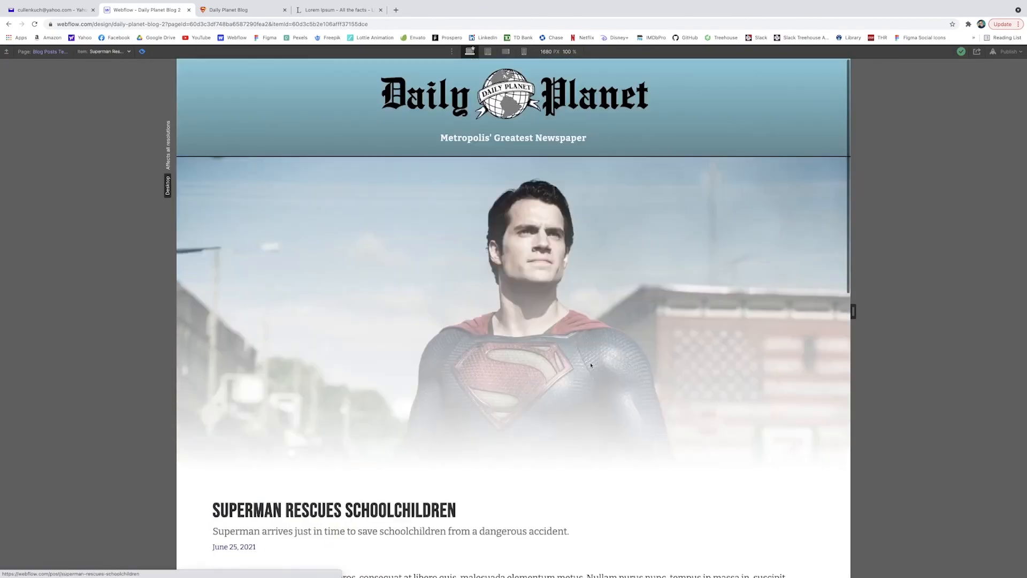
{"action": "scroll", "coordinate": [628, 347], "scroll_direction": "down", "scroll_amount": 5}
{"action": "scroll", "coordinate": [628, 347], "scroll_direction": "down", "scroll_amount": 10}
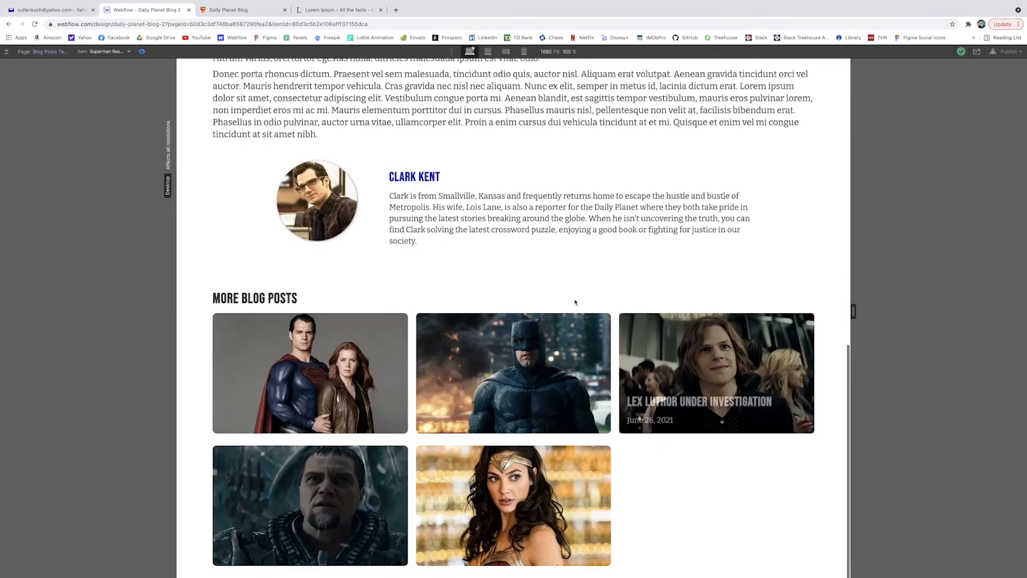
{"action": "left_click", "coordinate": [723, 355]}
{"action": "scroll", "coordinate": [722, 358], "scroll_direction": "down", "scroll_amount": 2}
{"action": "scroll", "coordinate": [722, 358], "scroll_direction": "down", "scroll_amount": 10}
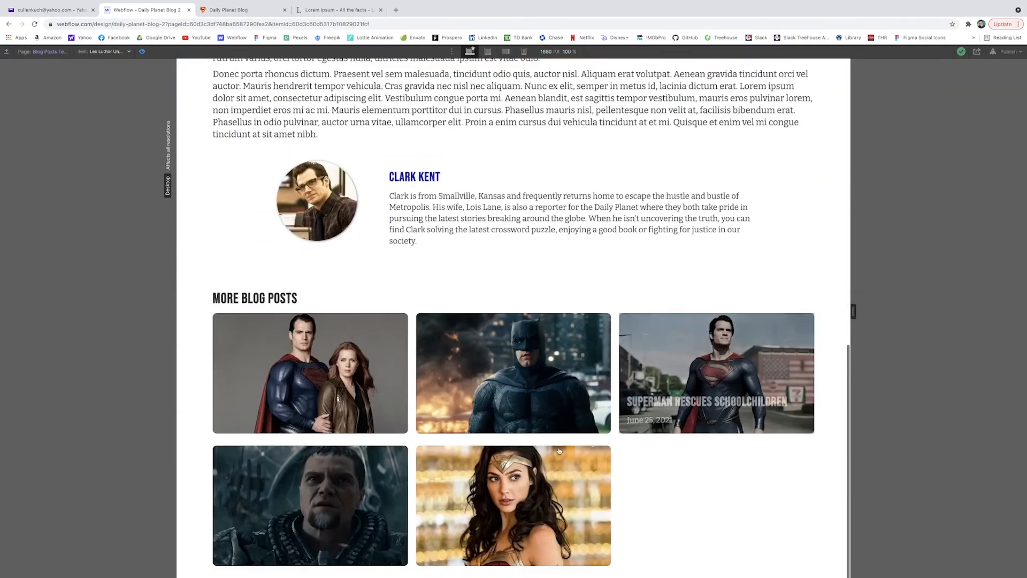
{"action": "left_click", "coordinate": [599, 514]}
{"action": "scroll", "coordinate": [599, 375], "scroll_direction": "down", "scroll_amount": 10}
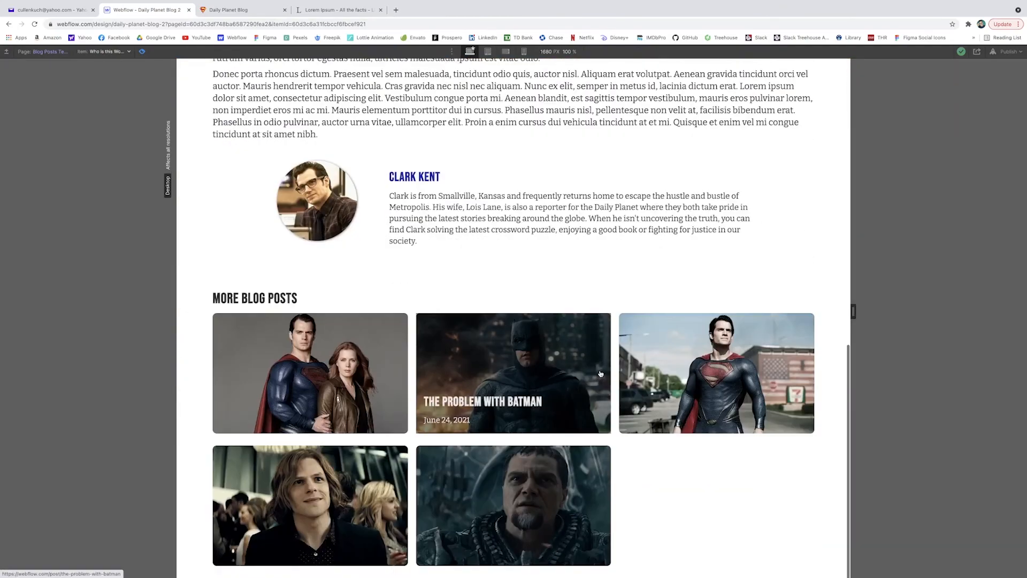
Step: Check the grids on the Lex Luthor, Lois Lane and Zod's Invasion posts through their tiles, and exit the preview
{"action": "left_click", "coordinate": [363, 497]}
{"action": "scroll", "coordinate": [563, 282], "scroll_direction": "down", "scroll_amount": 10}
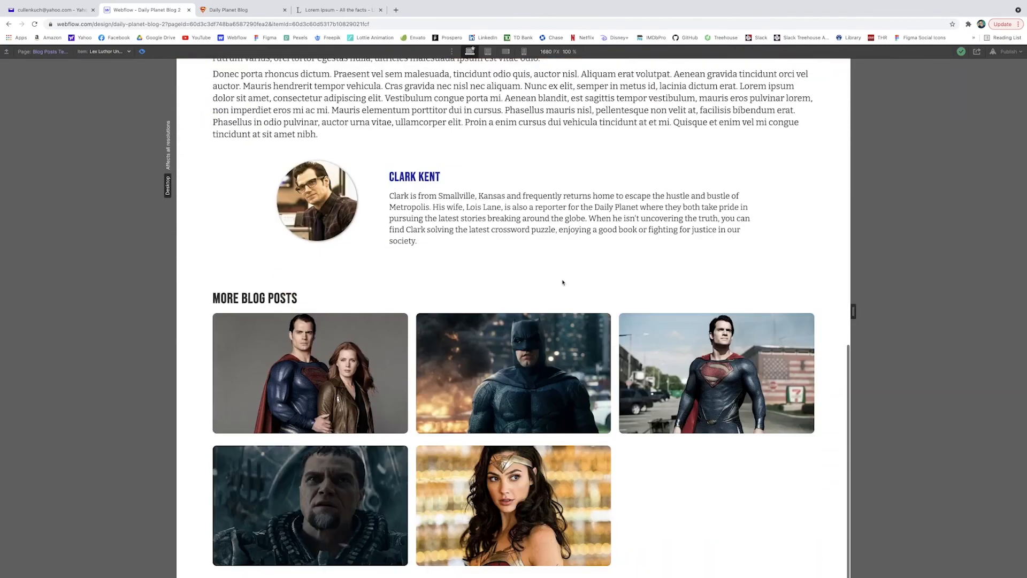
{"action": "left_click", "coordinate": [310, 374]}
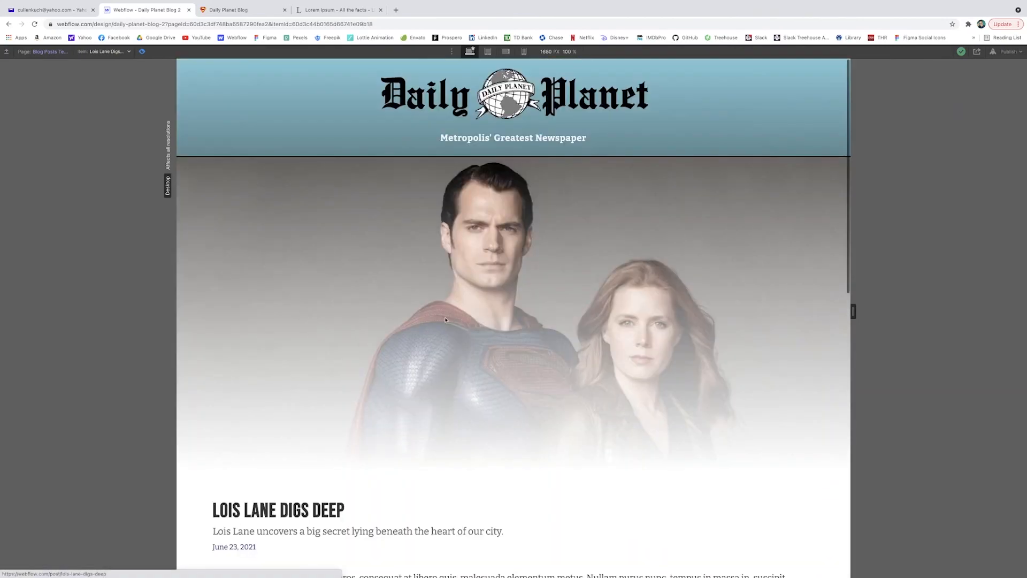
{"action": "scroll", "coordinate": [693, 277], "scroll_direction": "down", "scroll_amount": 5}
{"action": "scroll", "coordinate": [694, 277], "scroll_direction": "down", "scroll_amount": 5}
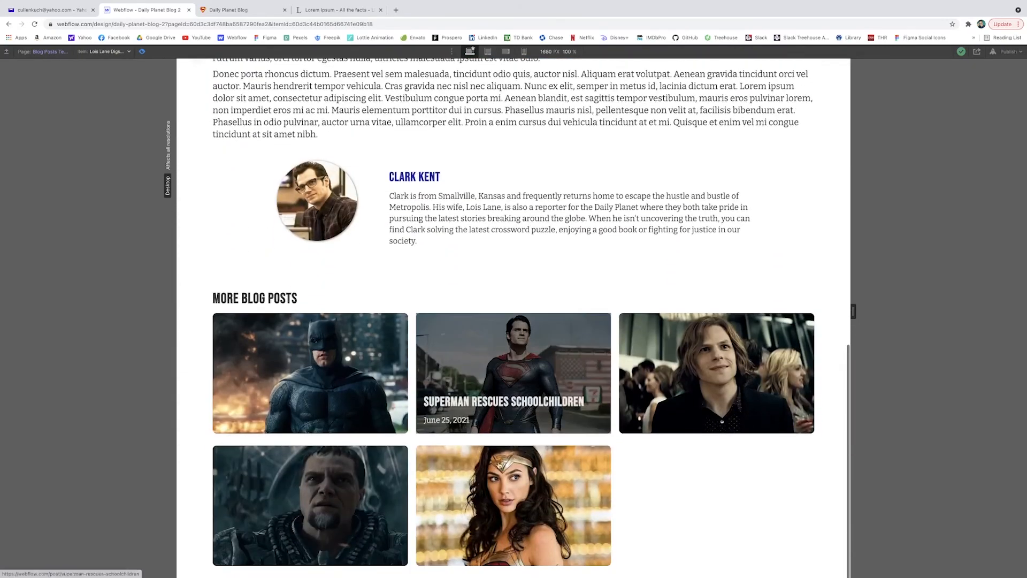
{"action": "left_click", "coordinate": [591, 288]}
{"action": "scroll", "coordinate": [591, 288], "scroll_direction": "down", "scroll_amount": 10}
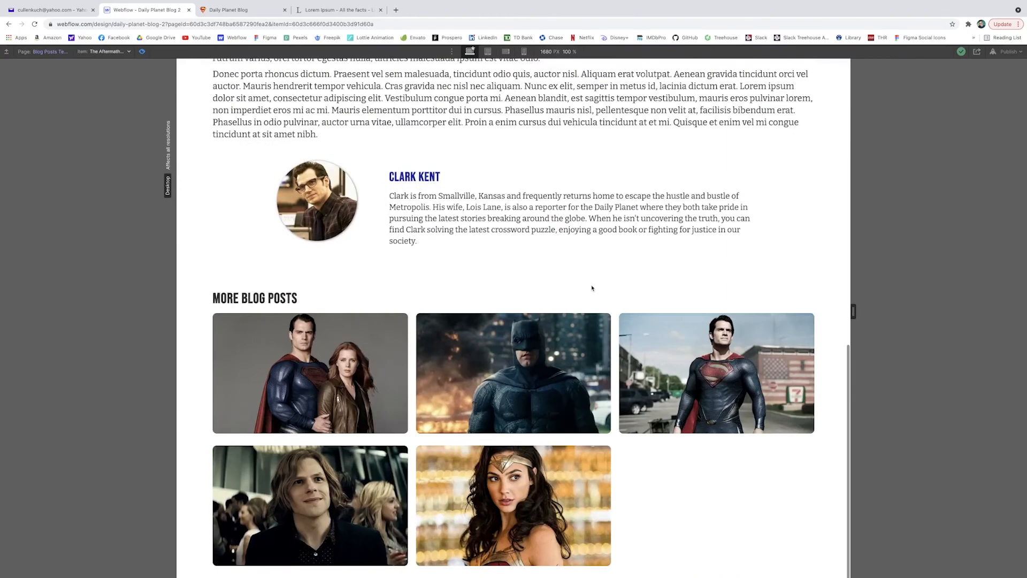
{"action": "scroll", "coordinate": [599, 226], "scroll_direction": "up", "scroll_amount": 10}
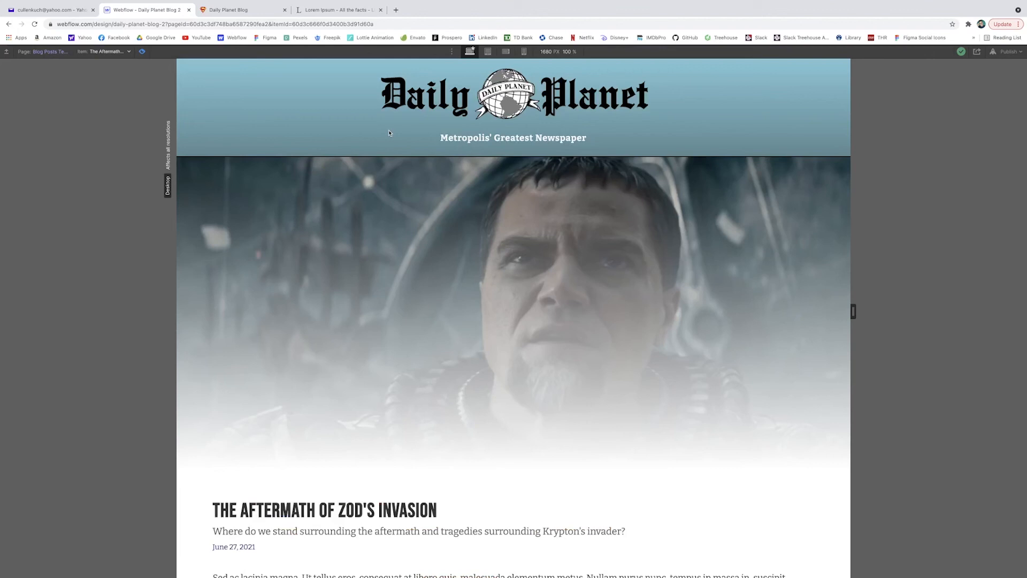
{"action": "key", "text": "Escape"}
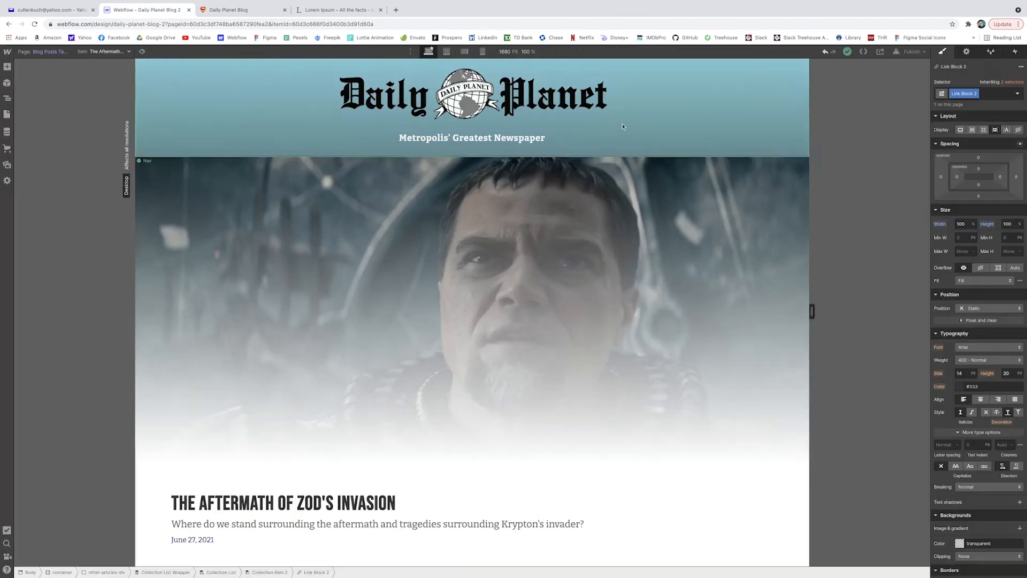
Step: Publish the site to its webflow.io domain and open it in the Editor to review the Latest Articles grid
{"action": "left_click", "coordinate": [909, 51]}
{"action": "left_click", "coordinate": [871, 154]}
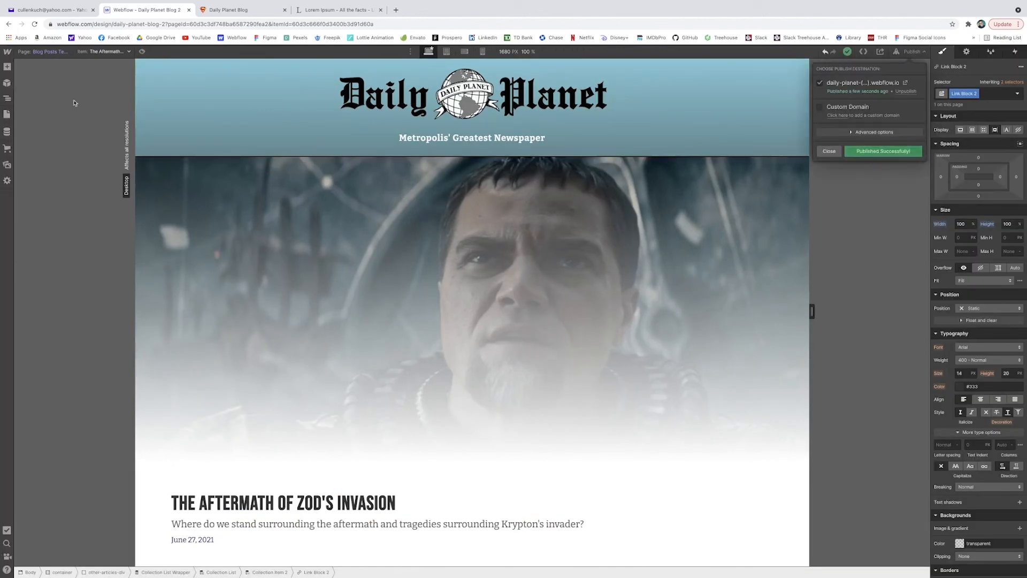
{"action": "left_click", "coordinate": [8, 54]}
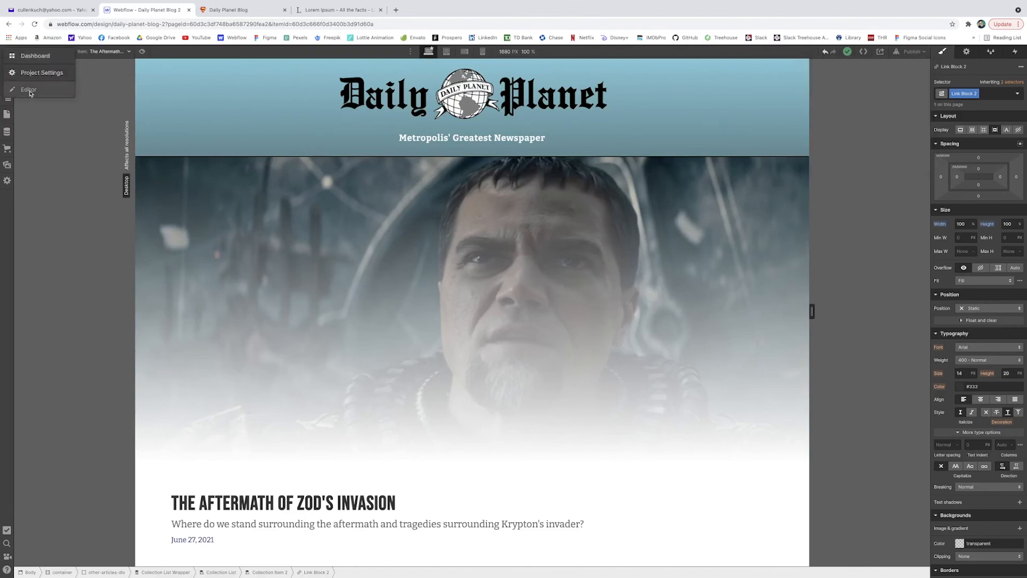
{"action": "left_click", "coordinate": [29, 90]}
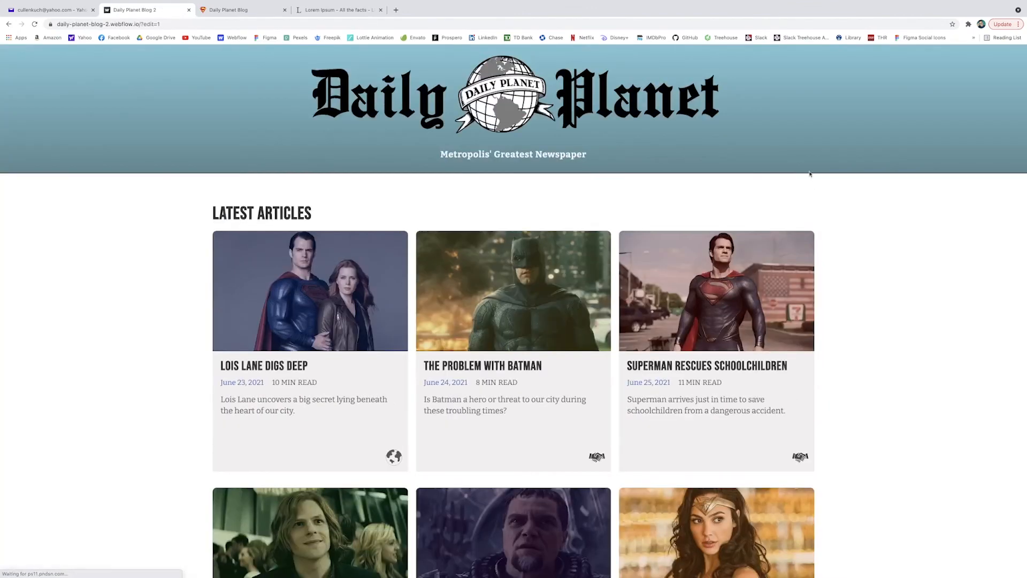
{"action": "scroll", "coordinate": [666, 287], "scroll_direction": "down", "scroll_amount": 4}
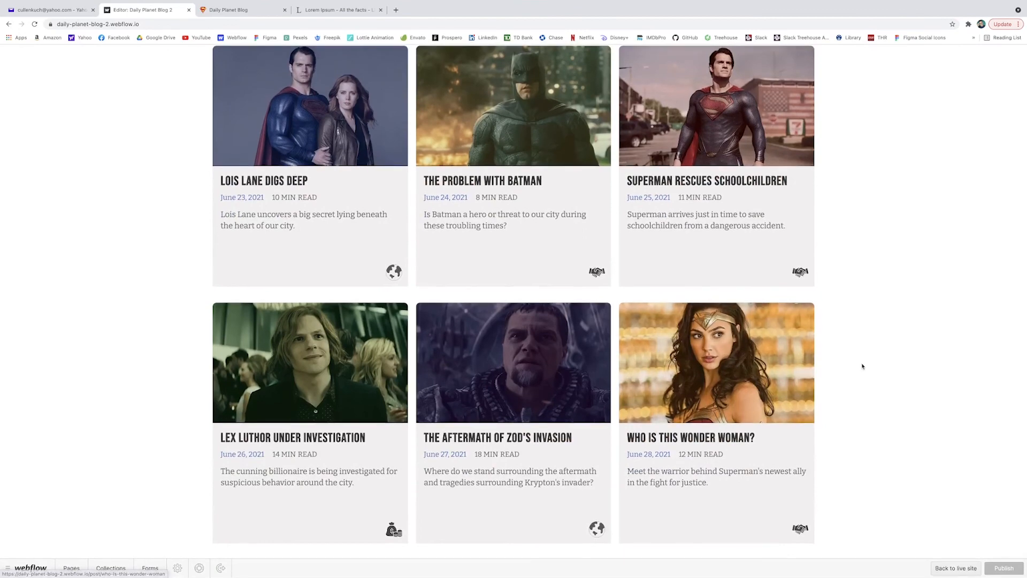
{"action": "scroll", "coordinate": [860, 360], "scroll_direction": "up", "scroll_amount": 4}
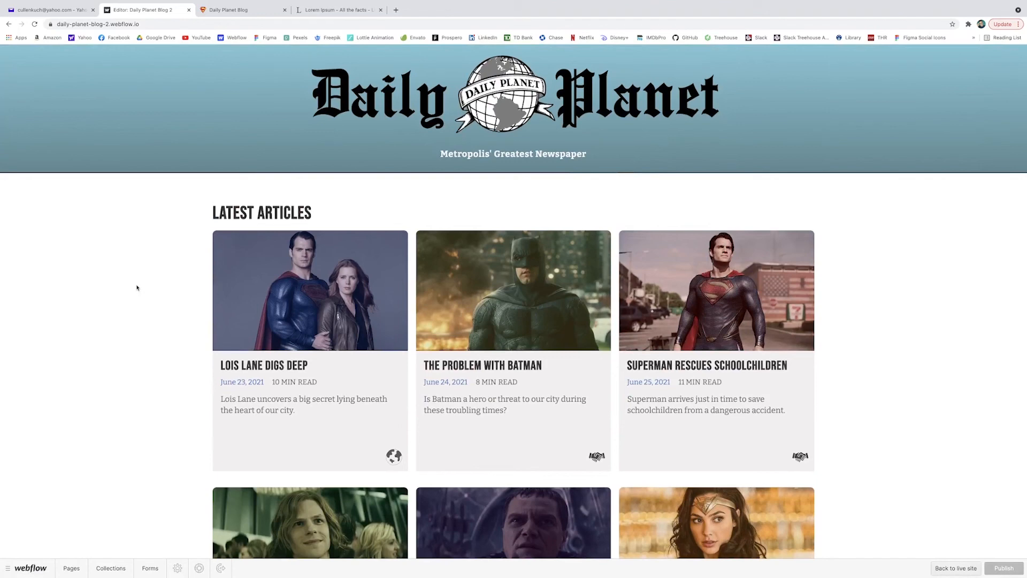
{"action": "scroll", "coordinate": [138, 287], "scroll_direction": "down", "scroll_amount": 3}
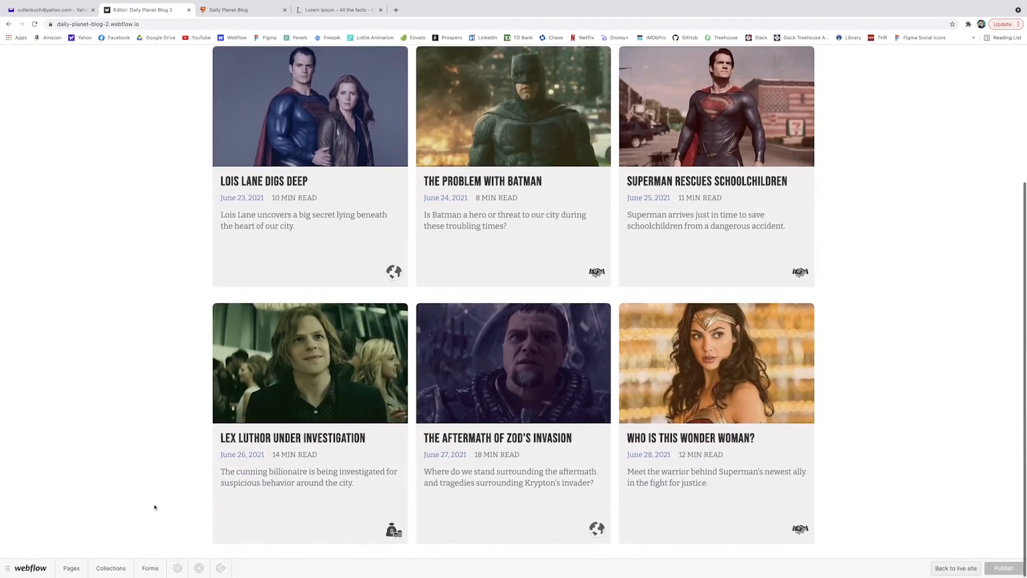
Step: Start a new entry in the Blog Posts collection and name it "Harley Quinn Plans Massive Bank Robbery"
{"action": "left_click", "coordinate": [119, 568]}
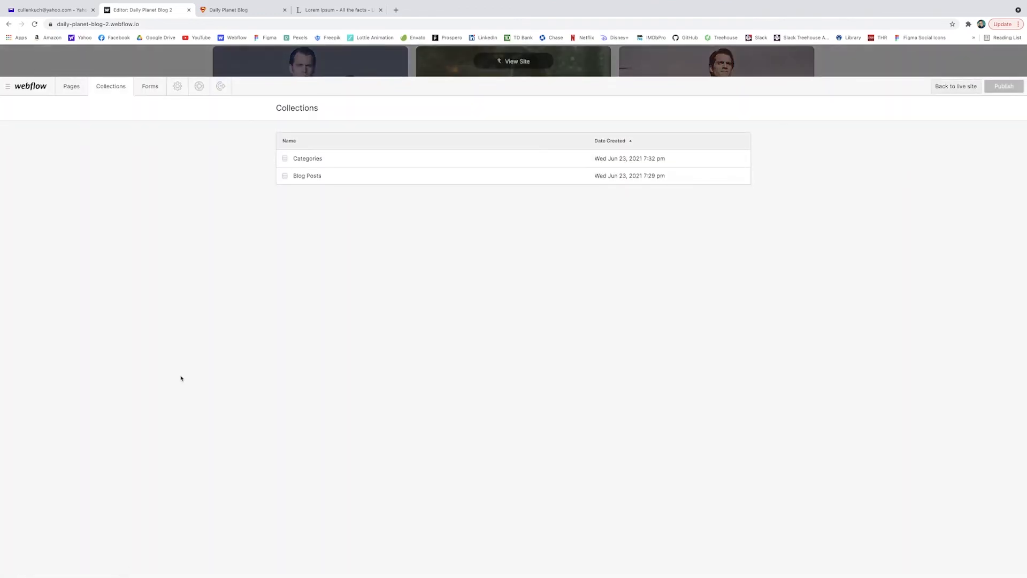
{"action": "left_click", "coordinate": [310, 177]}
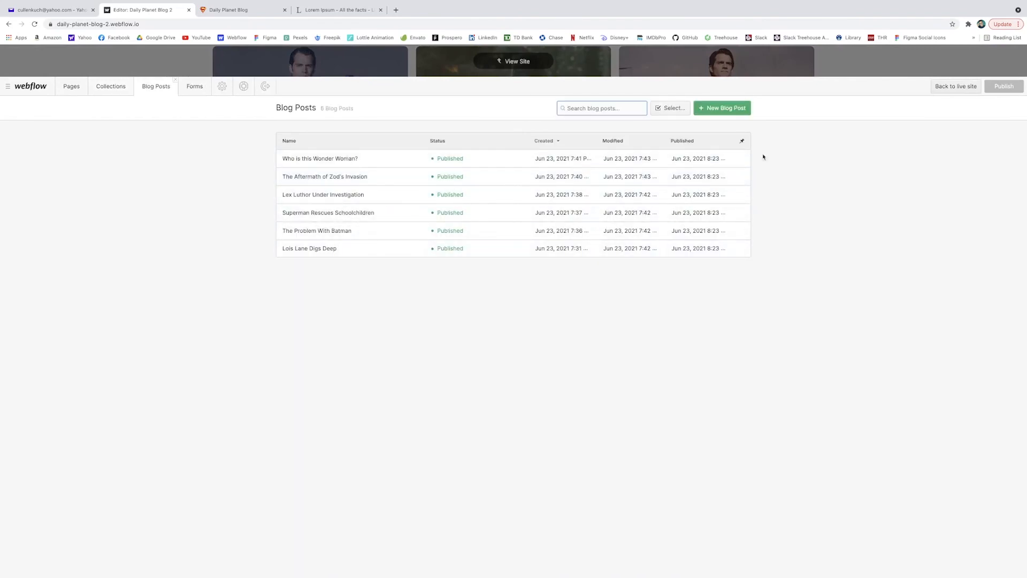
{"action": "left_click", "coordinate": [722, 109]}
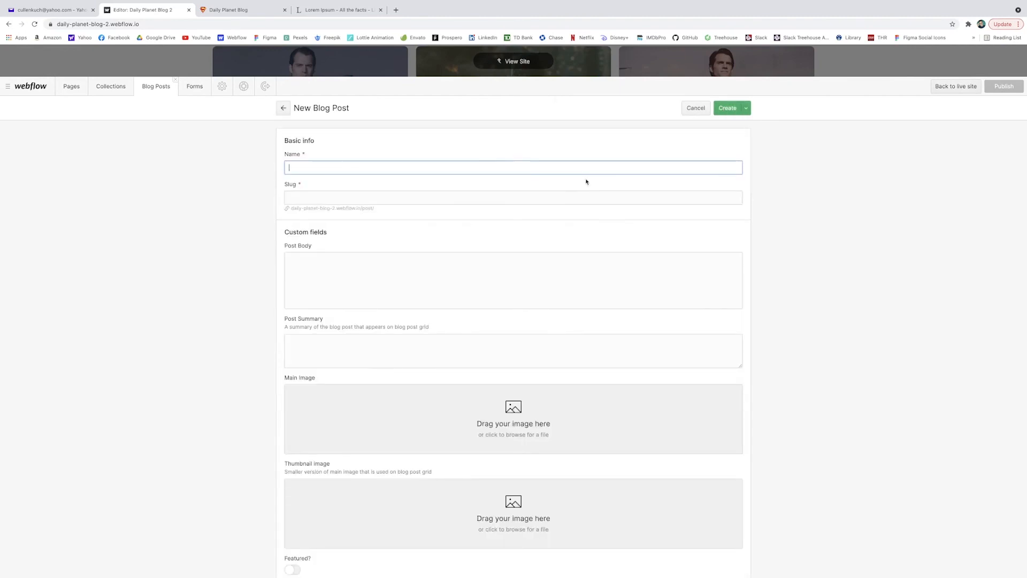
{"action": "type", "text": "Harley Quinn"}
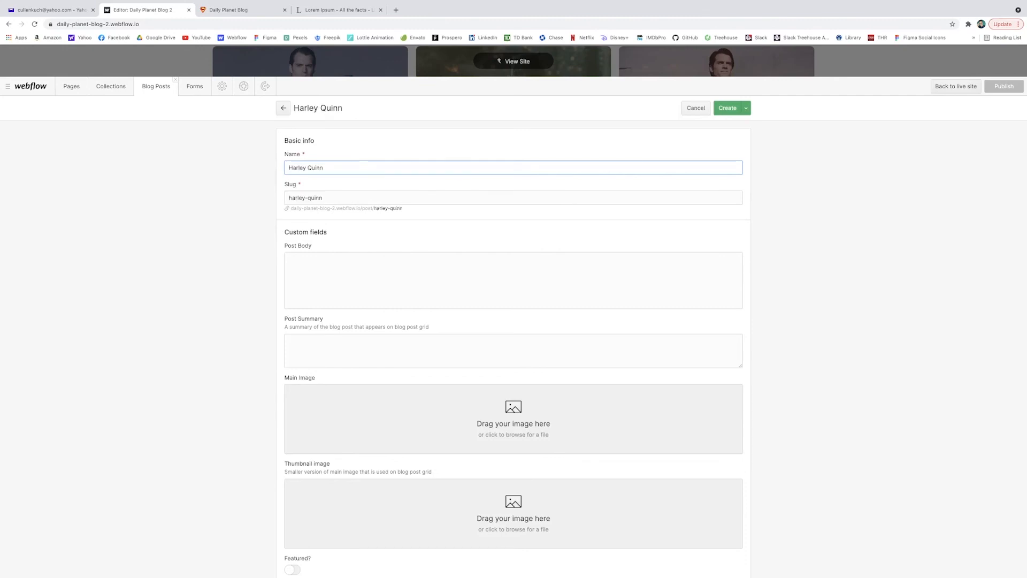
{"action": "type", "text": "Plans Massive Bank"}
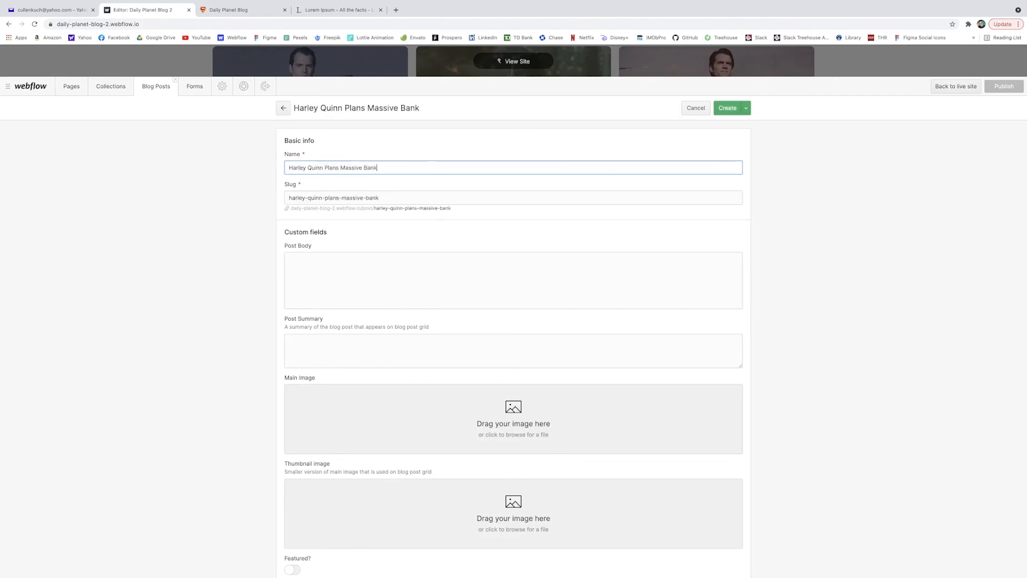
{"action": "type", "text": " Robbery"}
Step: Paste the lorem ipsum paragraphs into the post body and enter the summary "The humorous femme fatale breaks into Gotham's most secure bank."
{"action": "left_click", "coordinate": [294, 262]}
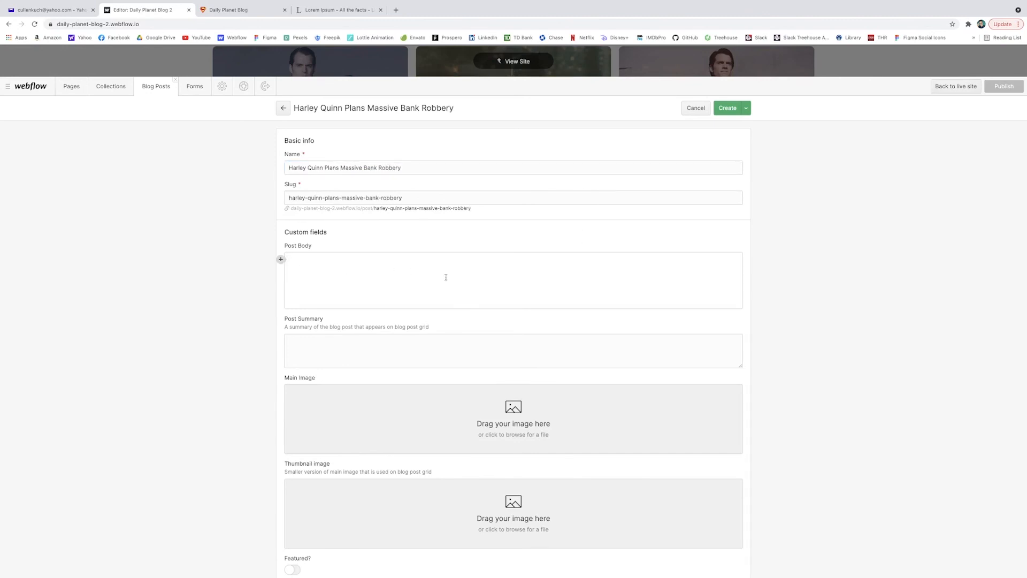
{"action": "key", "text": "super+v"}
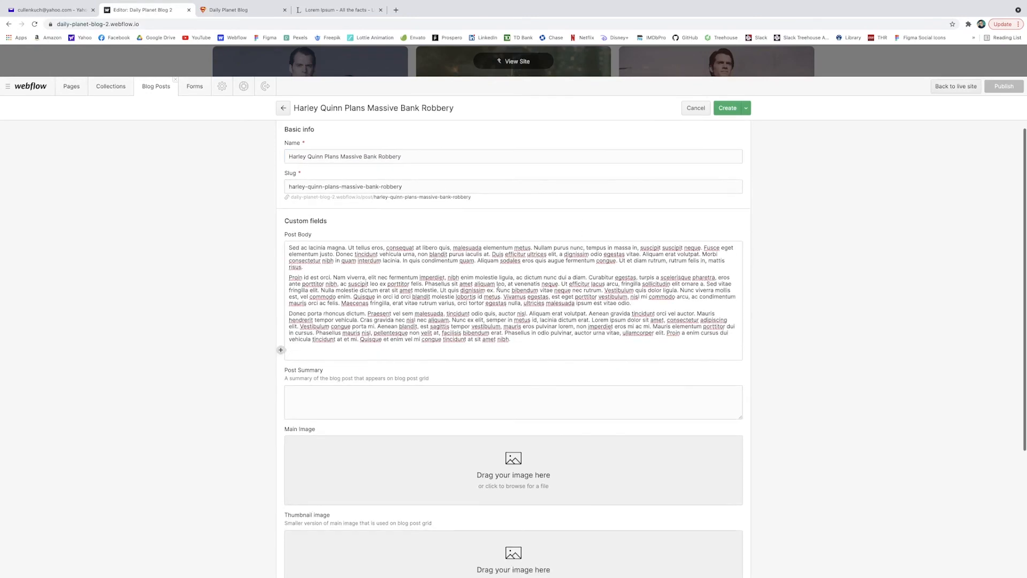
{"action": "scroll", "coordinate": [482, 379], "scroll_direction": "down", "scroll_amount": 1}
{"action": "left_click", "coordinate": [502, 391]}
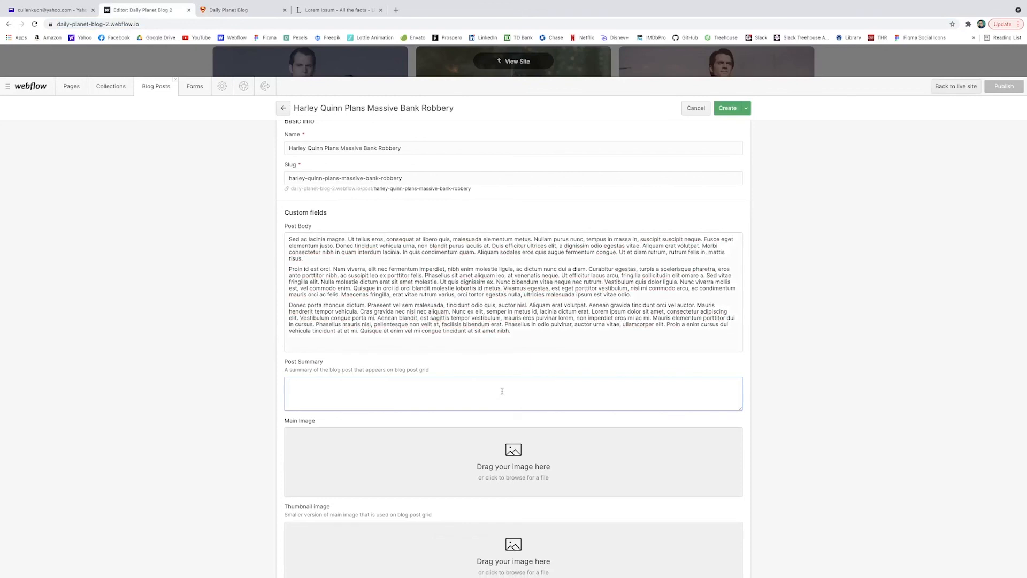
{"action": "type", "text": "The humorous femme fatale breaks into Gotham's most secure bank."}
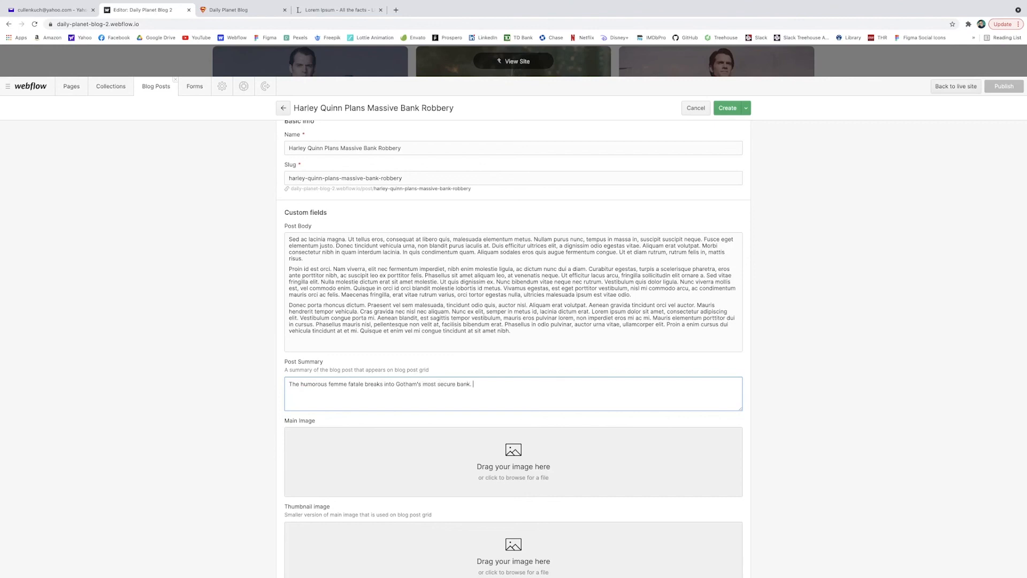
Step: Upload Harley Quinn.jpeg from the Desktop as the post's main image and thumbnail image
{"action": "scroll", "coordinate": [515, 390], "scroll_direction": "down", "scroll_amount": 2}
{"action": "left_click", "coordinate": [515, 390]}
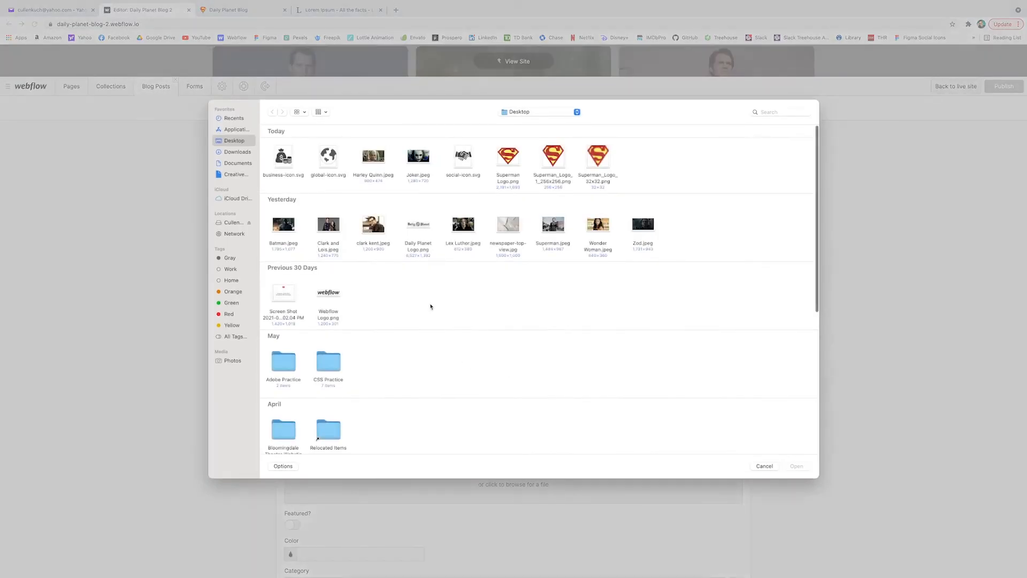
{"action": "double_click", "coordinate": [373, 156]}
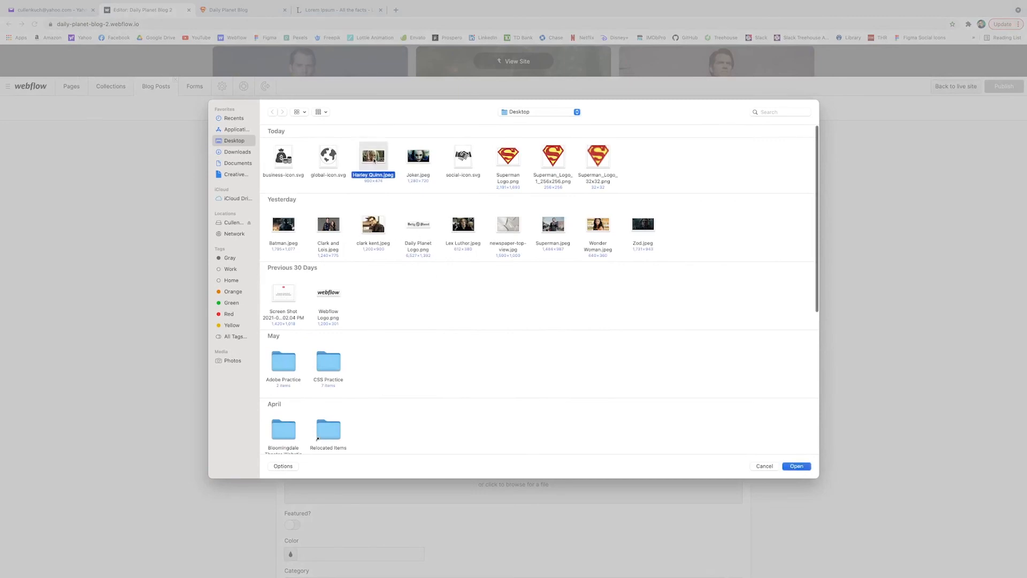
Step: Set the post's color to the pink #f415c0
{"action": "scroll", "coordinate": [348, 432], "scroll_direction": "down", "scroll_amount": 1}
{"action": "left_click", "coordinate": [313, 464]}
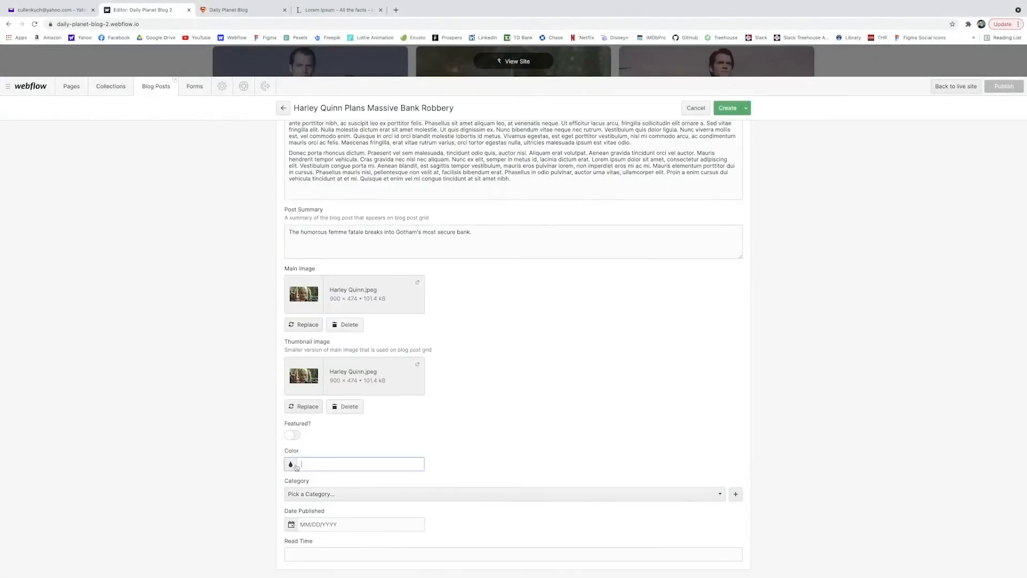
{"action": "left_click_drag", "start_coordinate": [314, 397], "coordinate": [323, 395]}
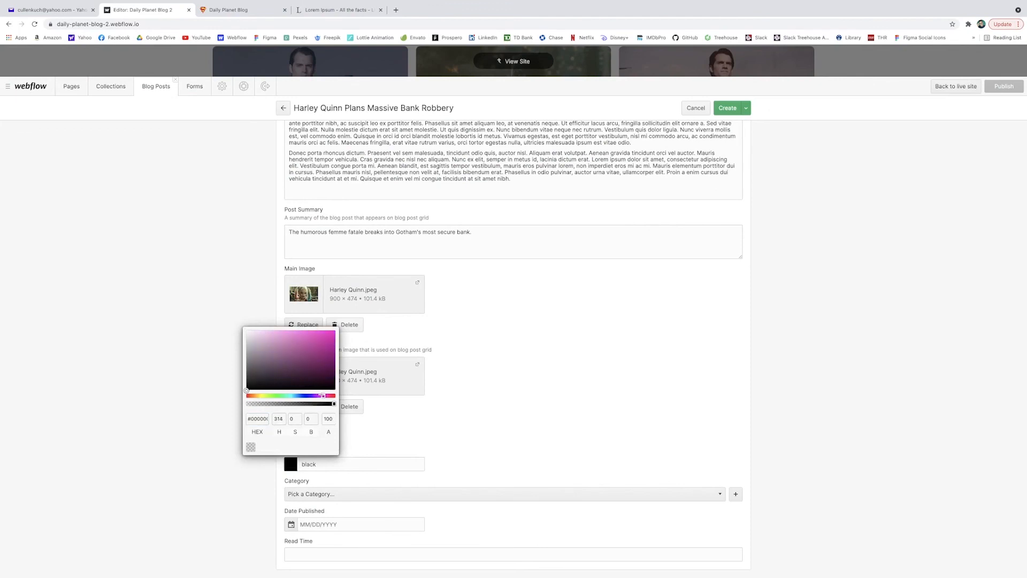
{"action": "left_click_drag", "start_coordinate": [322, 343], "coordinate": [328, 332]}
{"action": "left_click", "coordinate": [474, 433]}
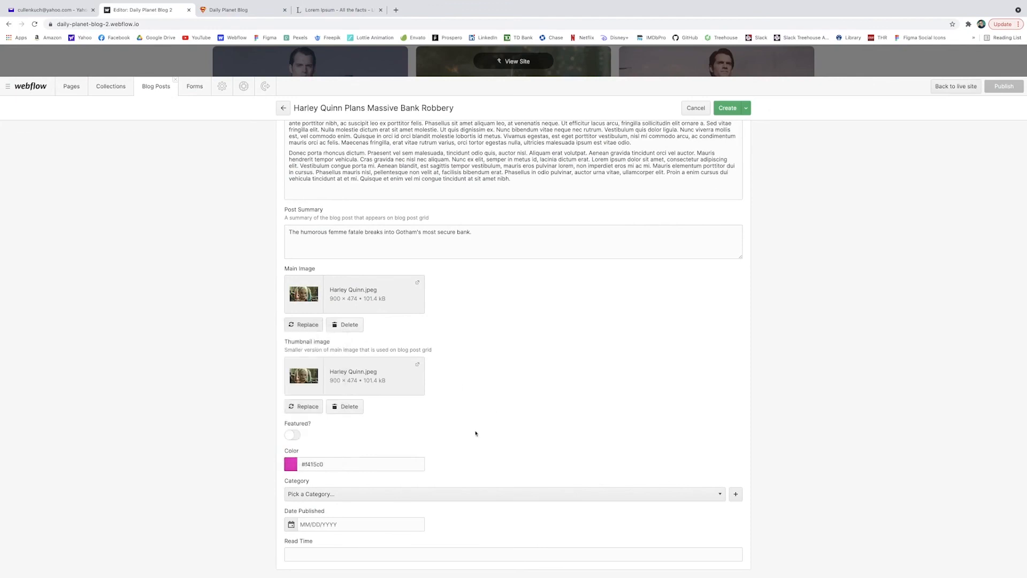
Step: Assign the Business category, set the published date to 06/29/2021 and enter a read time of 7 MIN READ
{"action": "left_click", "coordinate": [374, 494]}
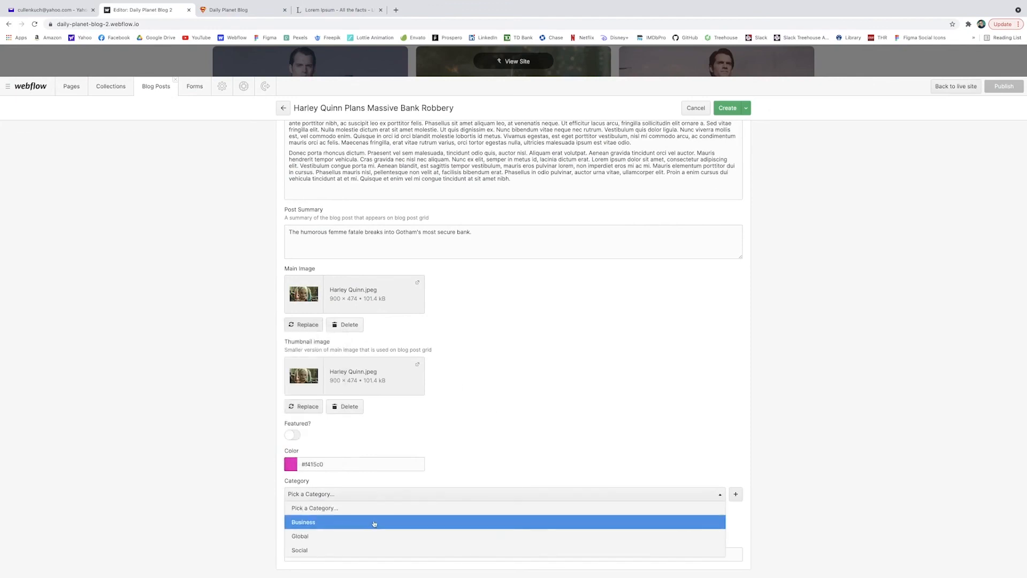
{"action": "left_click", "coordinate": [375, 522]}
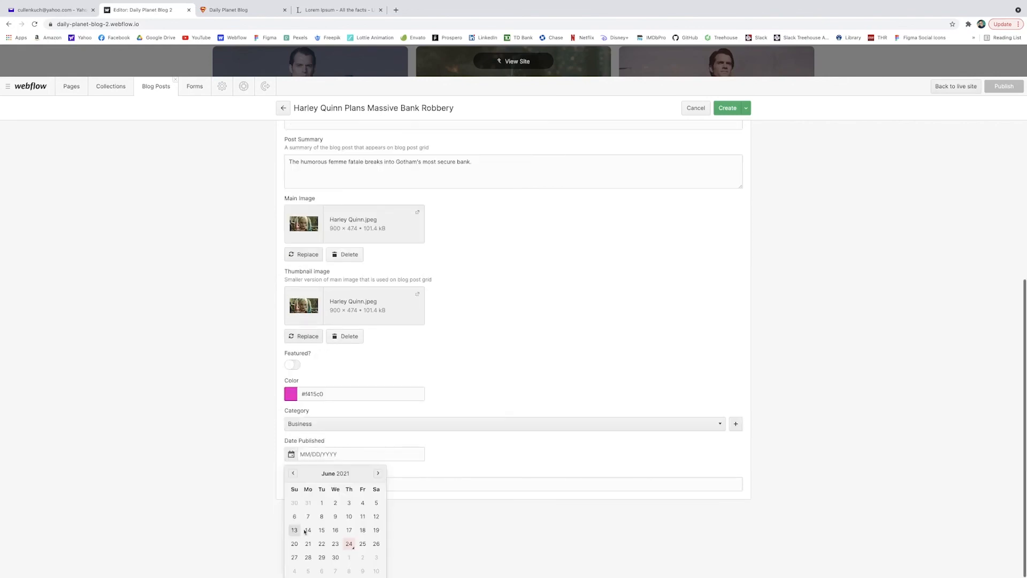
{"action": "left_click", "coordinate": [321, 556]}
{"action": "left_click", "coordinate": [413, 548]}
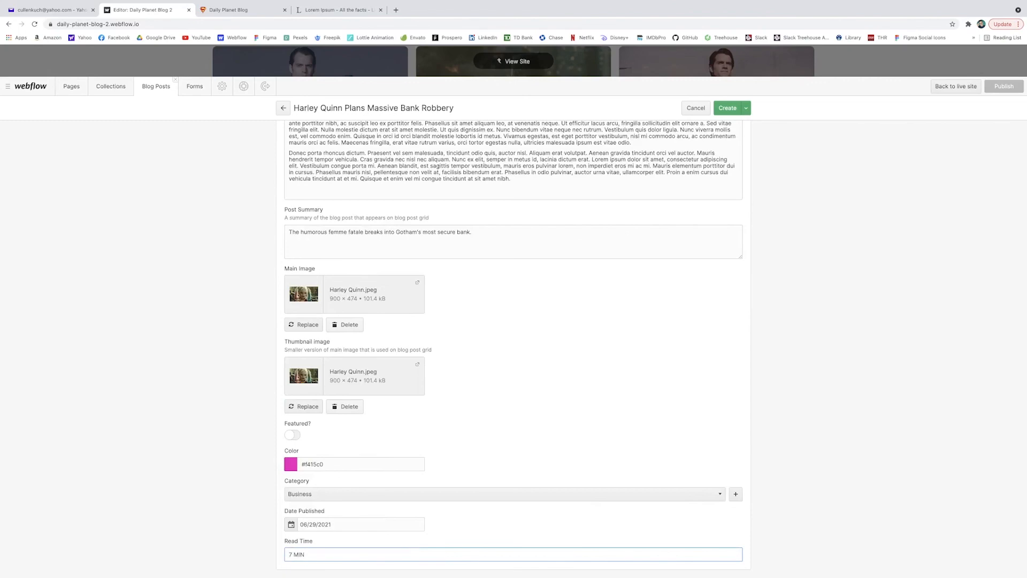
Step: Review the completed fields of the Harley Quinn entry and create the post
{"action": "scroll", "coordinate": [551, 307], "scroll_direction": "up", "scroll_amount": 5}
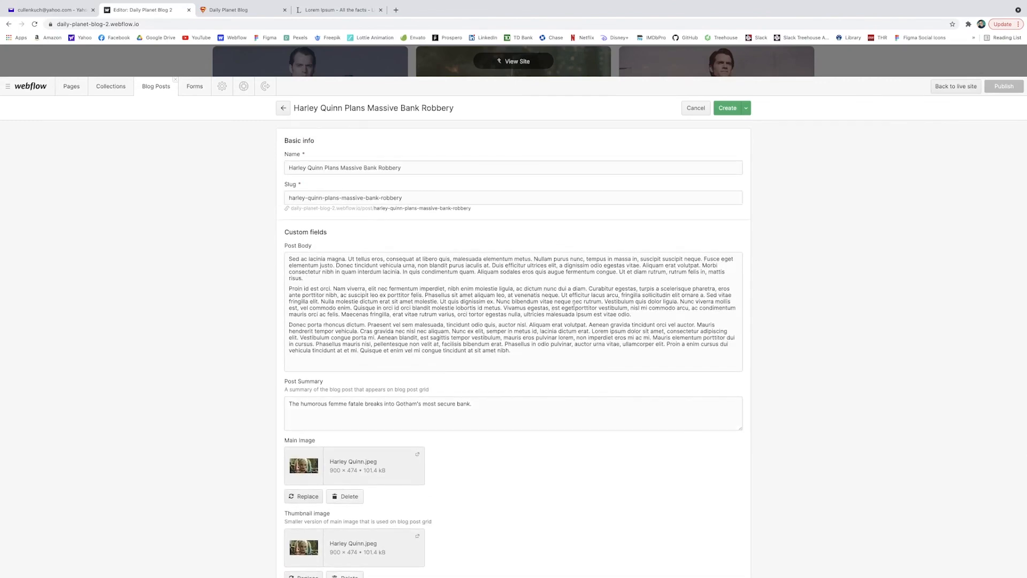
{"action": "scroll", "coordinate": [593, 304], "scroll_direction": "down", "scroll_amount": 4}
{"action": "scroll", "coordinate": [599, 292], "scroll_direction": "up", "scroll_amount": 4}
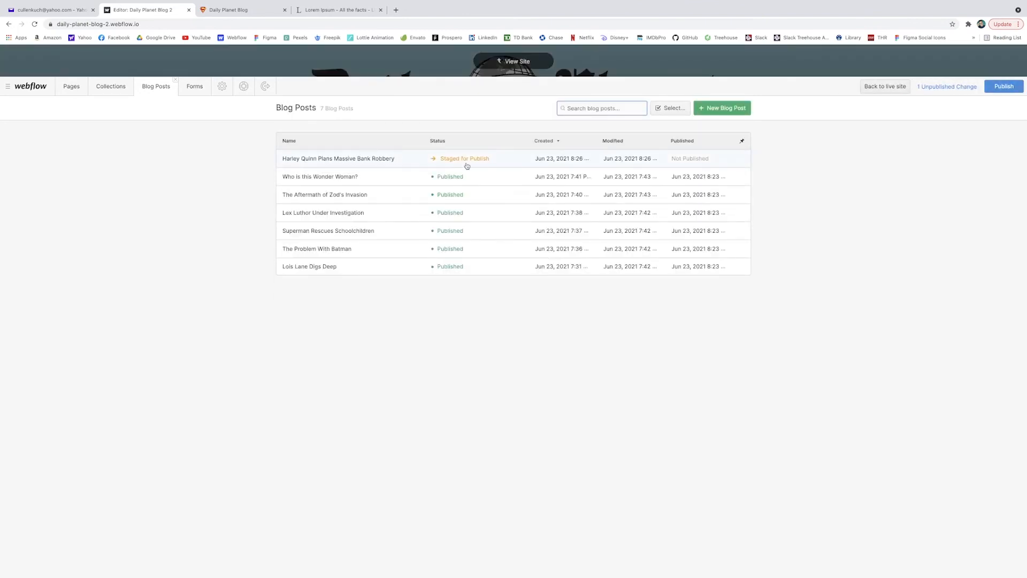
Step: Return to the site view and examine the new Harley Quinn tile in the Latest Articles grid
{"action": "left_click", "coordinate": [385, 64]}
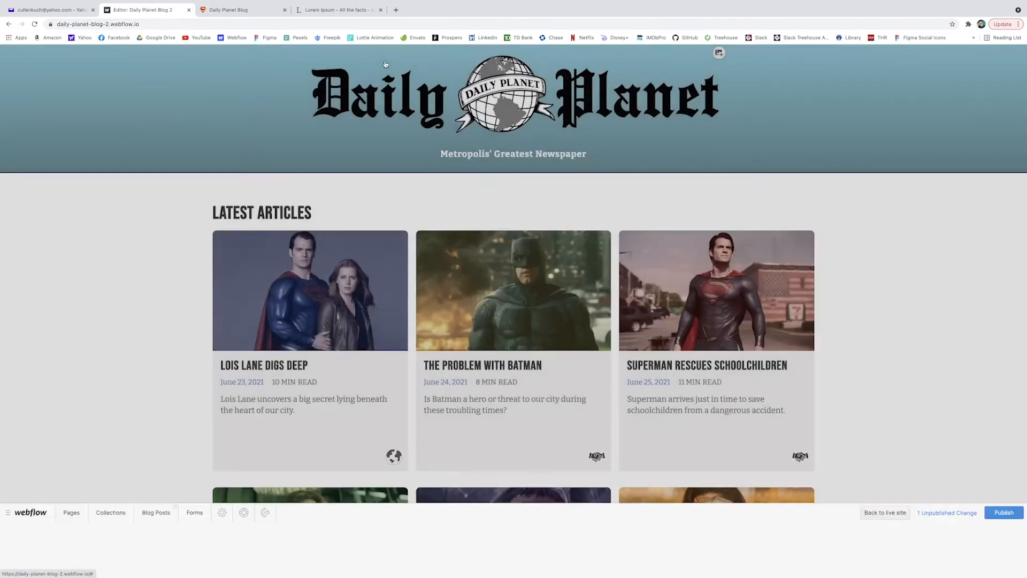
{"action": "scroll", "coordinate": [885, 238], "scroll_direction": "down", "scroll_amount": 8}
{"action": "scroll", "coordinate": [885, 239], "scroll_direction": "down", "scroll_amount": 1}
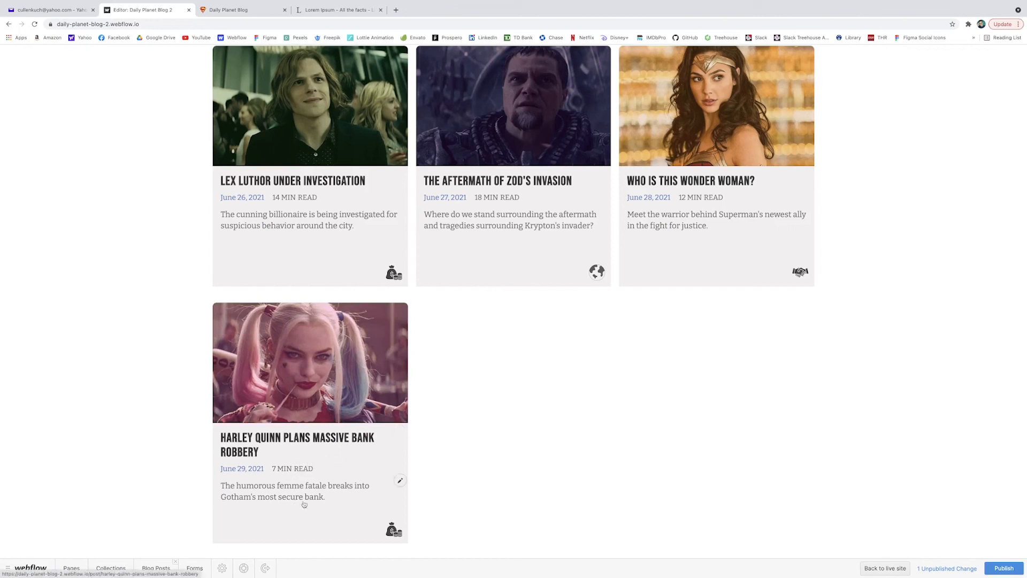
Step: Open the Harley Quinn post from its tile and examine its header image, text, author section and More Blog Posts grid
{"action": "left_click", "coordinate": [382, 367]}
{"action": "scroll", "coordinate": [927, 298], "scroll_direction": "down", "scroll_amount": 1}
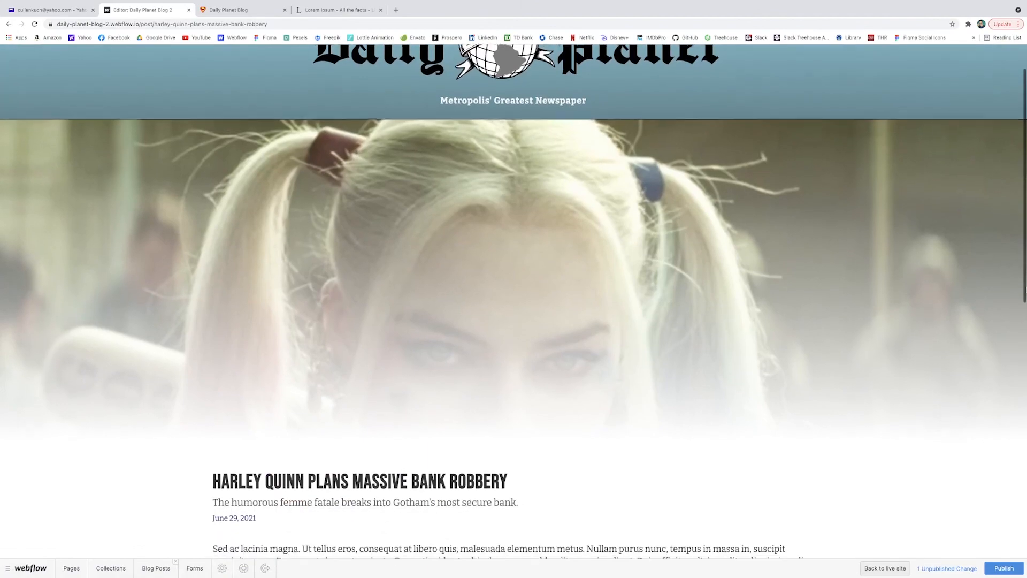
{"action": "scroll", "coordinate": [685, 262], "scroll_direction": "down", "scroll_amount": 5}
{"action": "scroll", "coordinate": [685, 262], "scroll_direction": "down", "scroll_amount": 5}
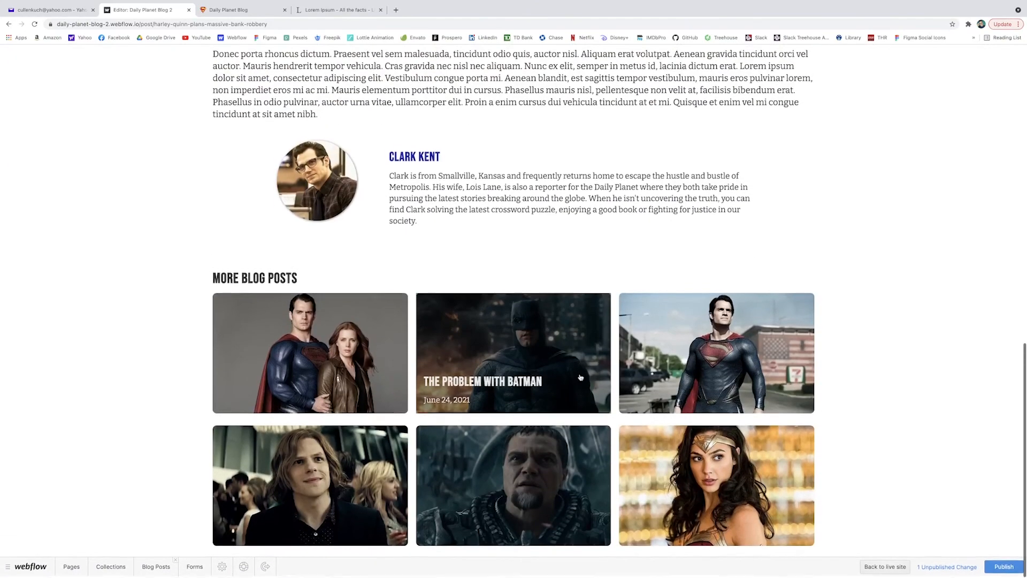
{"action": "scroll", "coordinate": [716, 381], "scroll_direction": "up", "scroll_amount": 11}
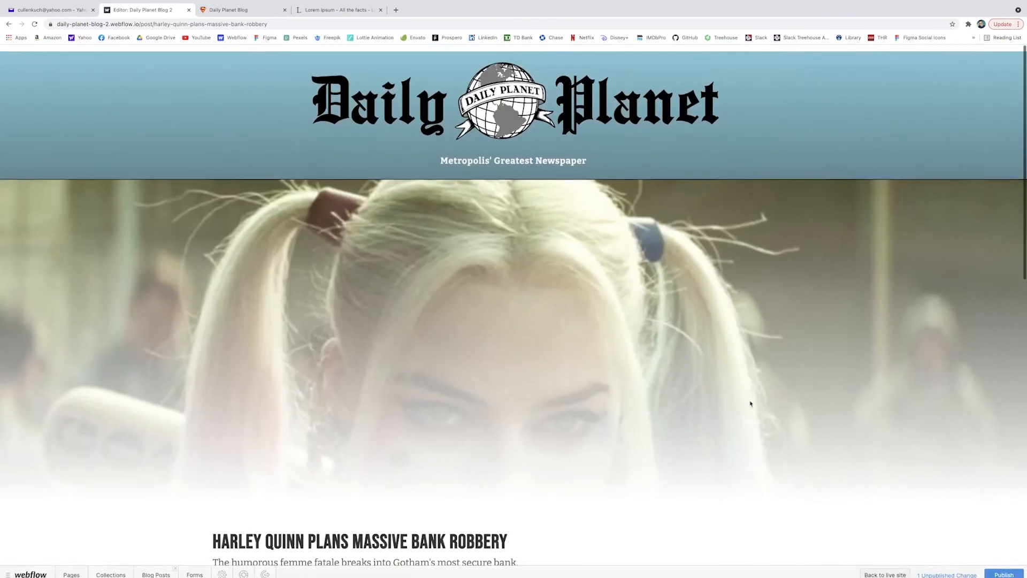
{"action": "scroll", "coordinate": [506, 253], "scroll_direction": "down", "scroll_amount": 4}
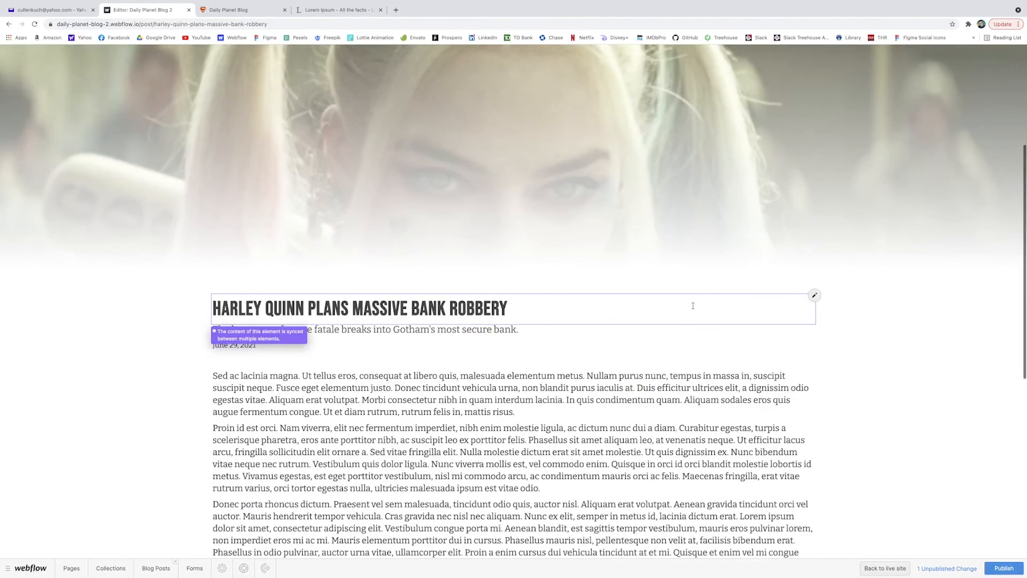